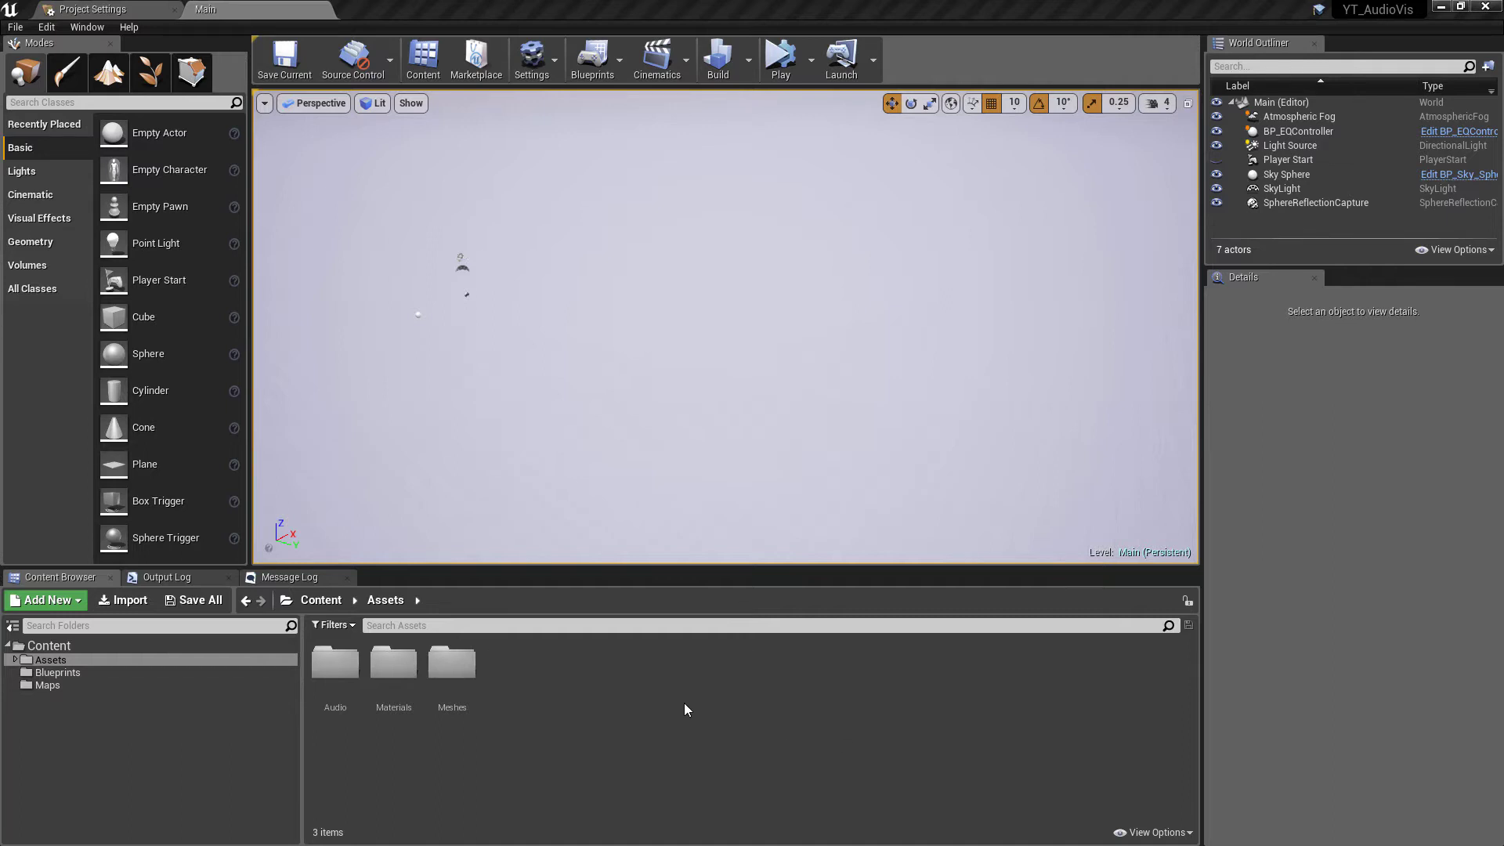
Create a new material named M_EmissiveBase in the Materials folder and open it for editing.
double_click(393, 665)
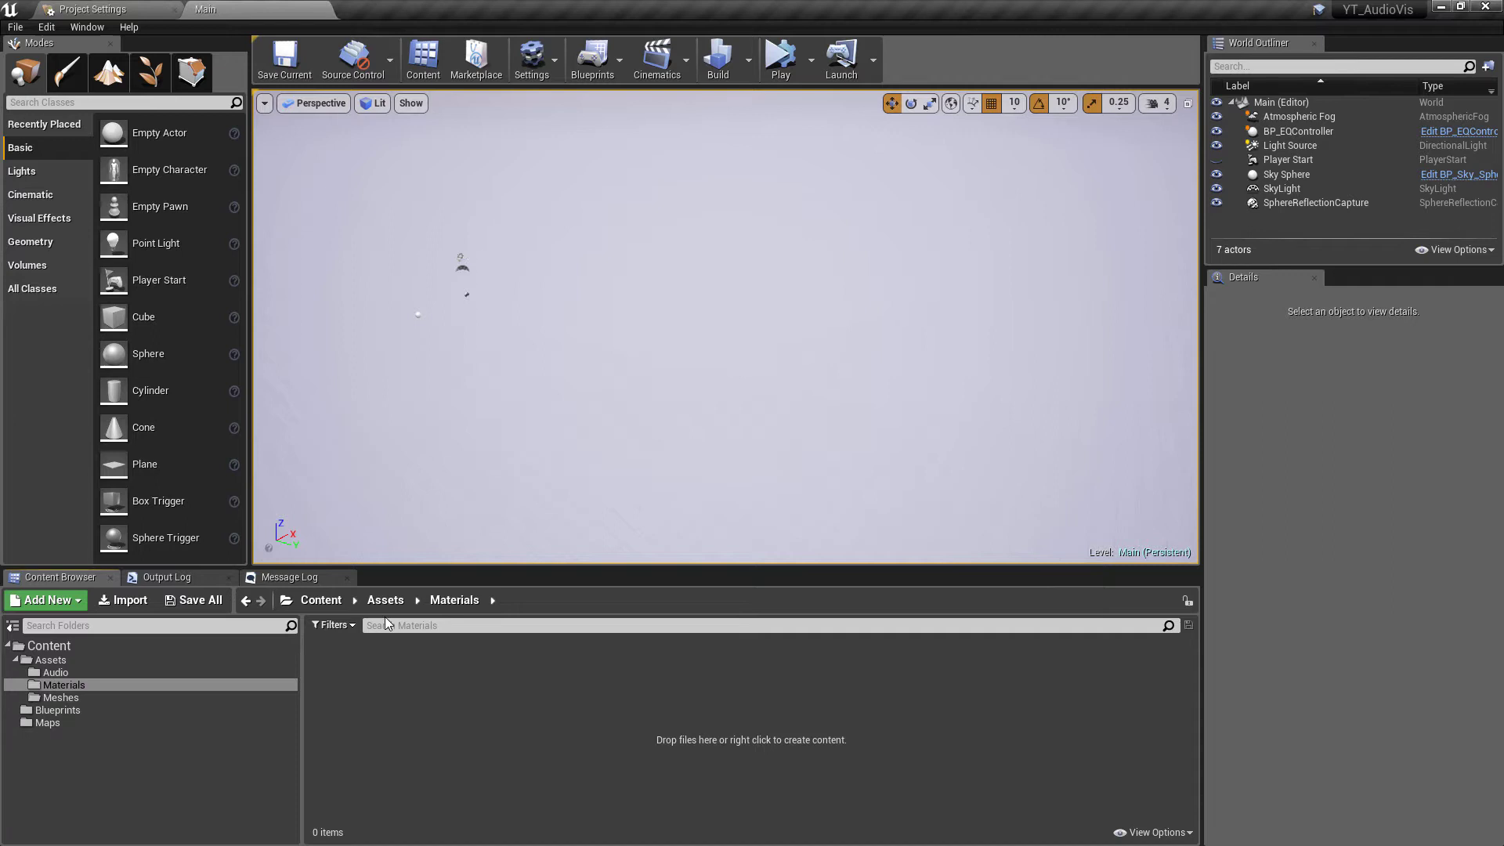
right_click(381, 700)
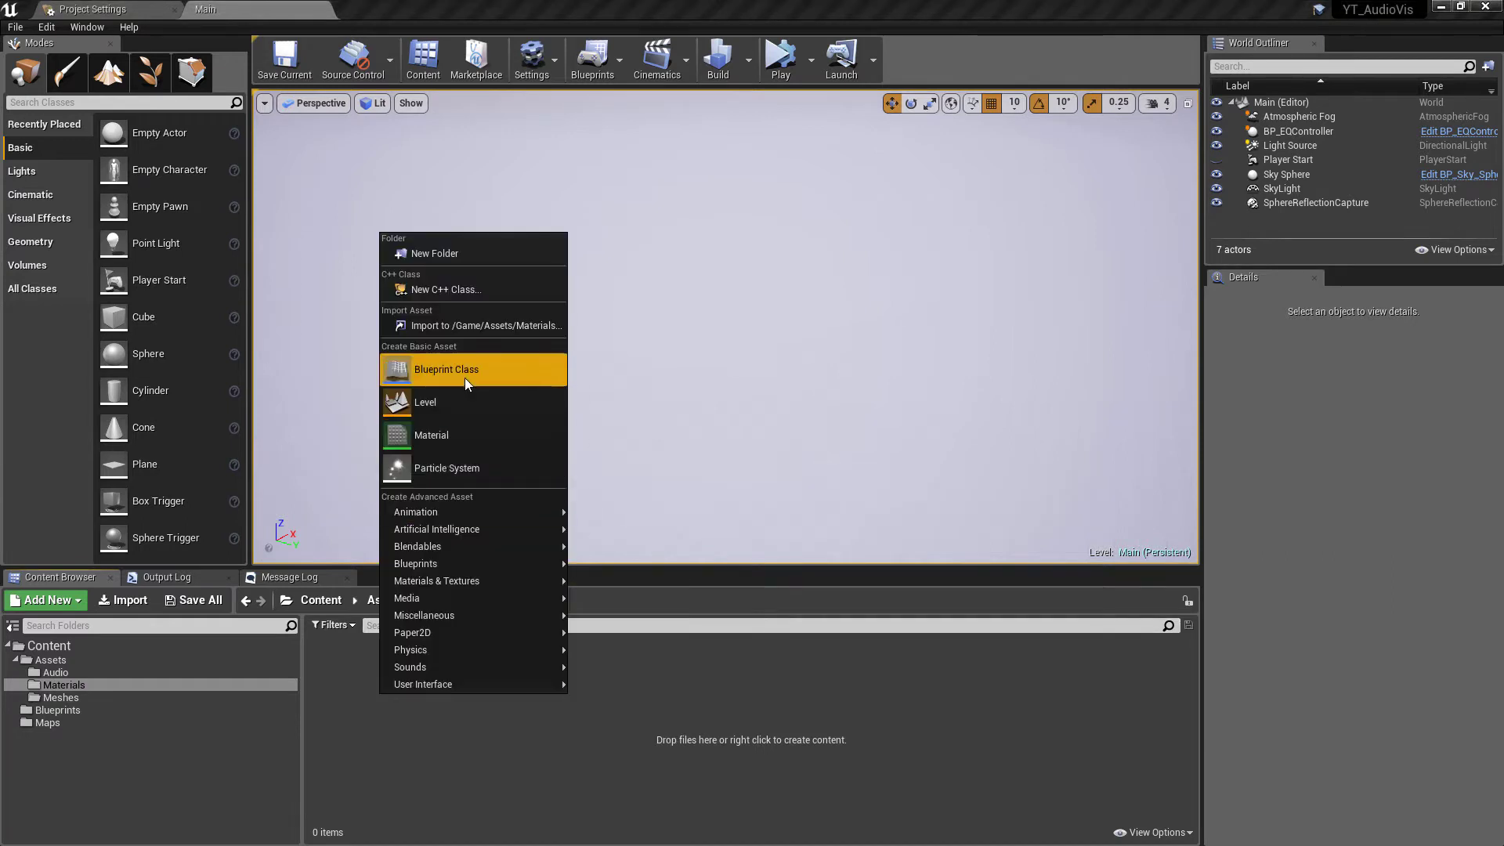
mouse_move(519, 511)
click(490, 443)
text(M_EmissiveBase)
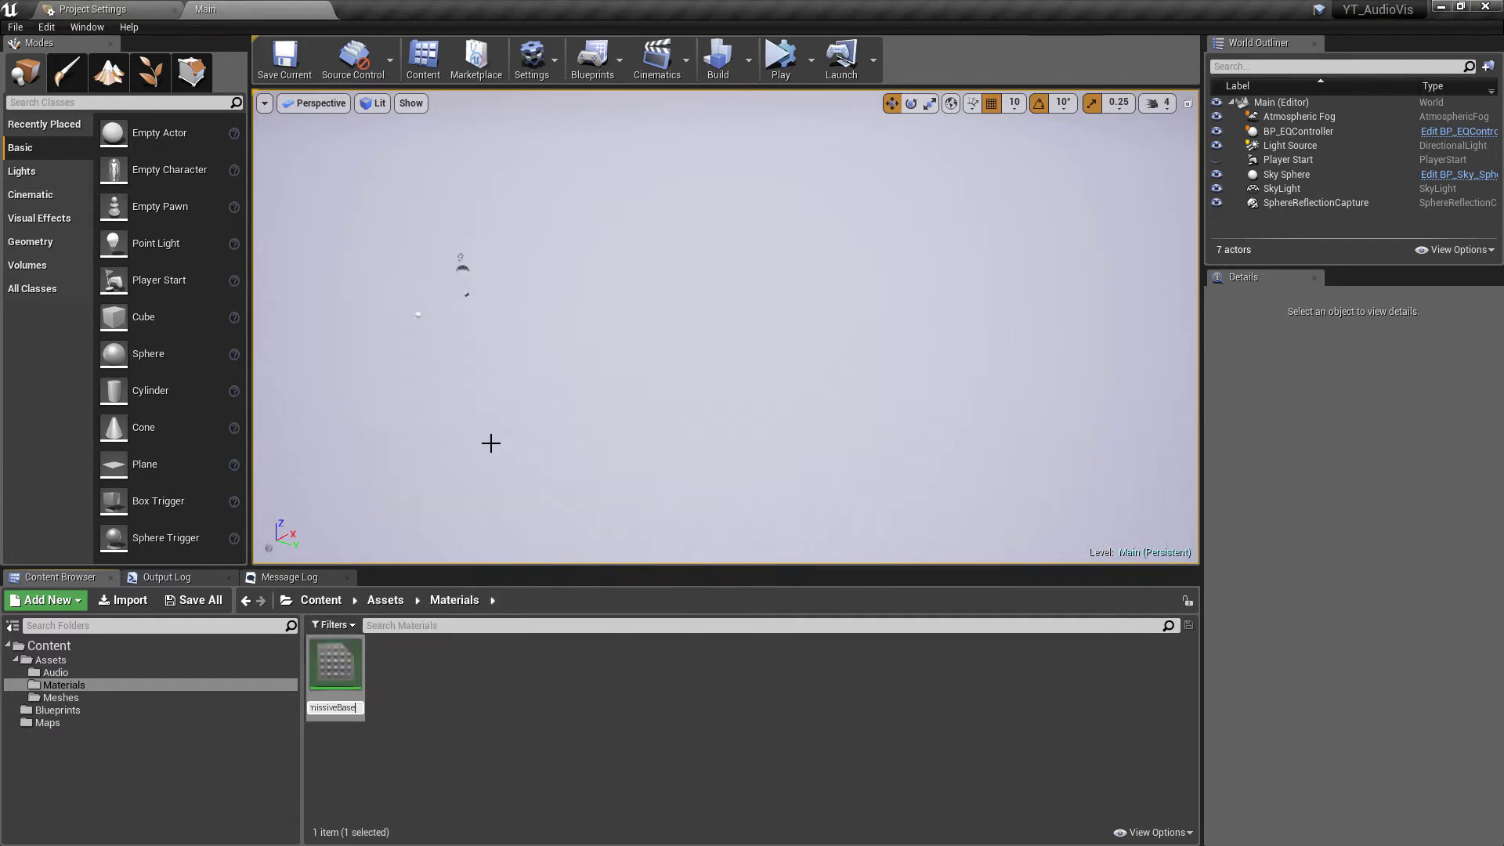
key(Return)
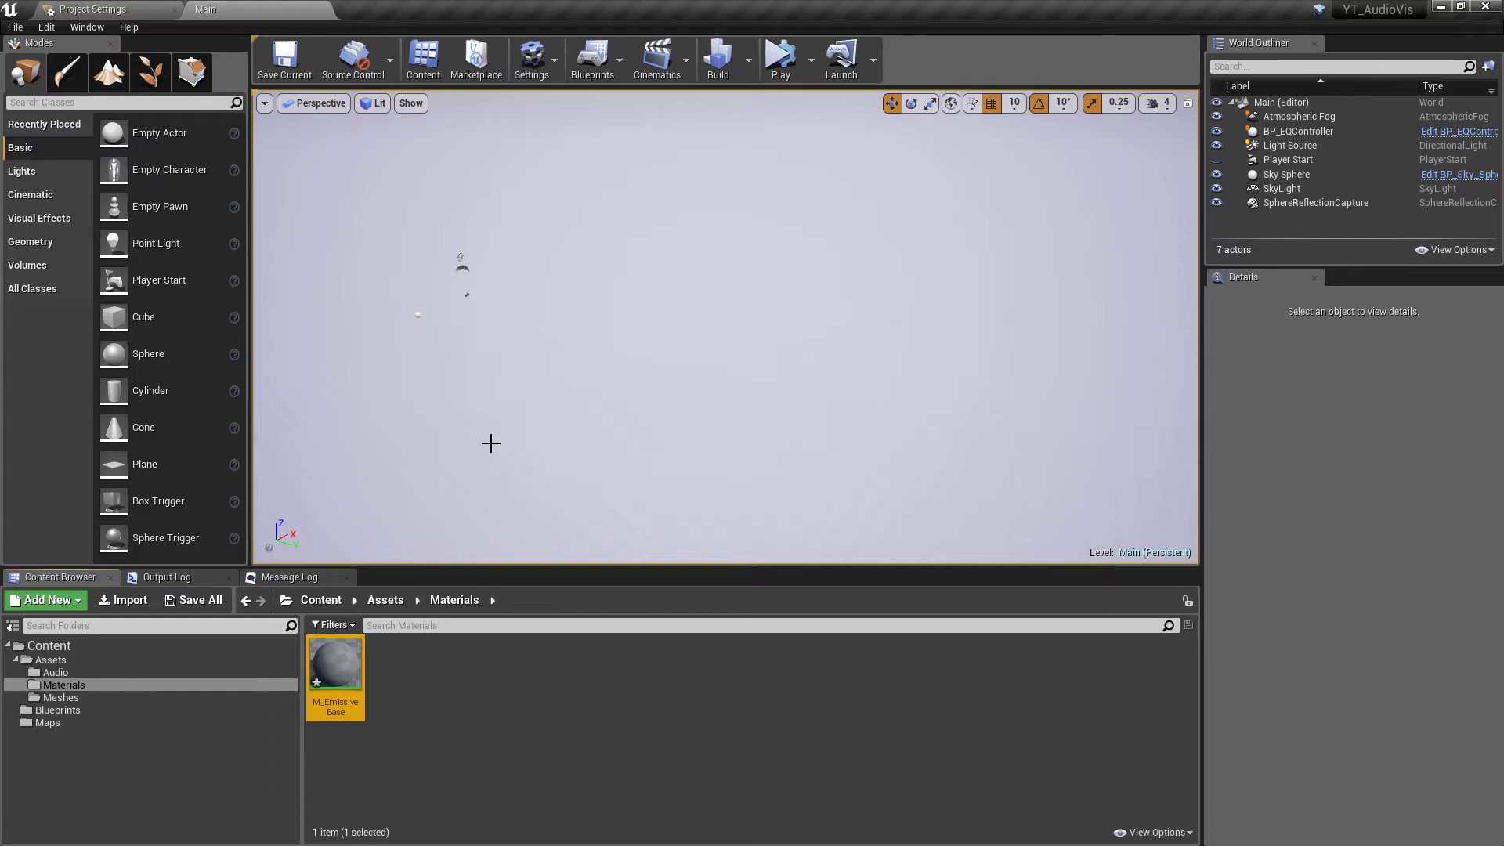
double_click(353, 664)
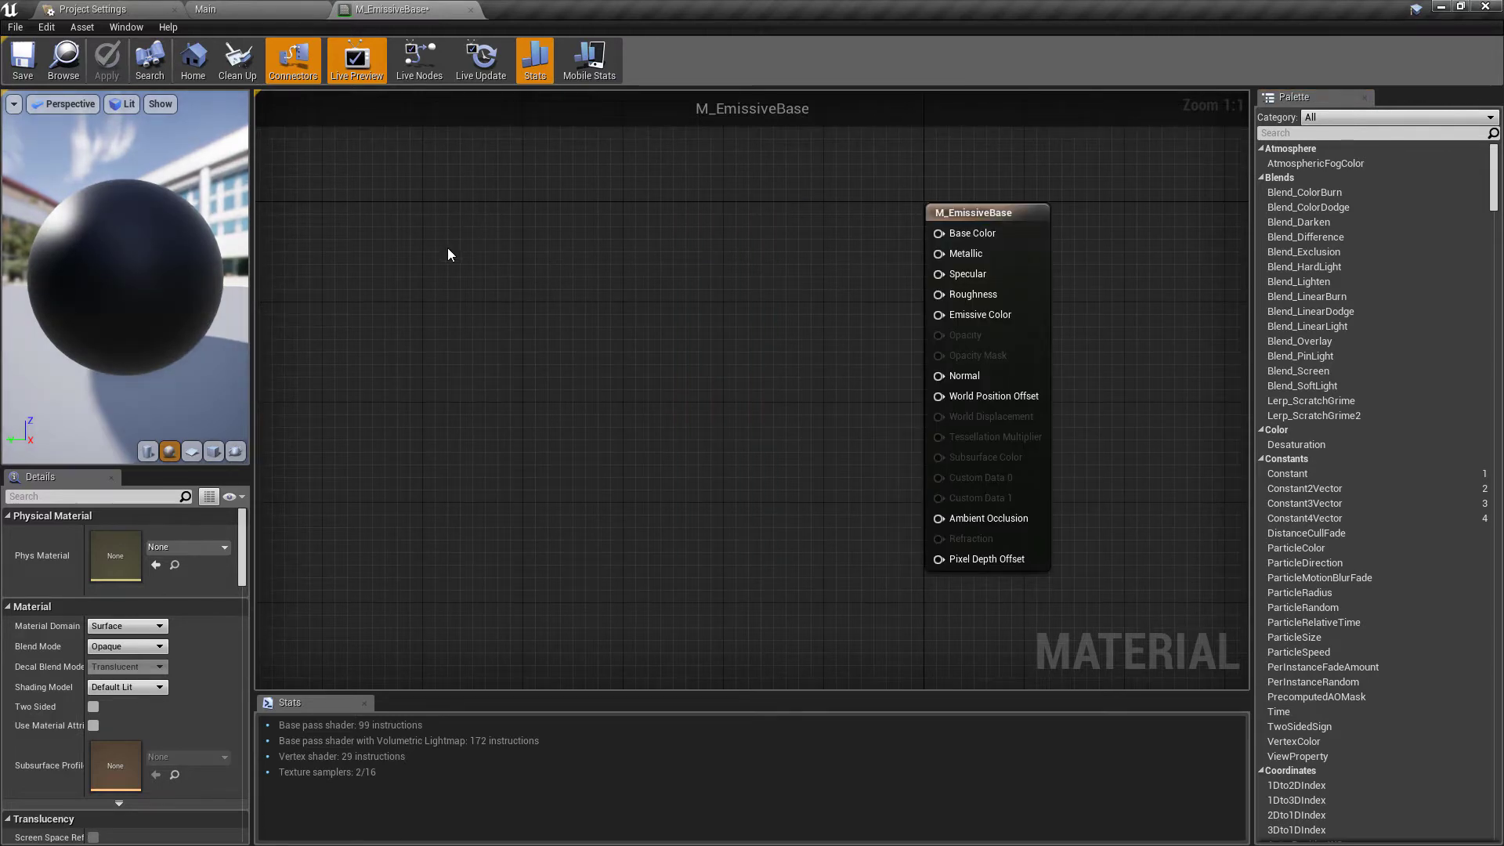
Add a vector parameter node to the material graph and name it Colour1.
right_drag(480, 250, 547, 256)
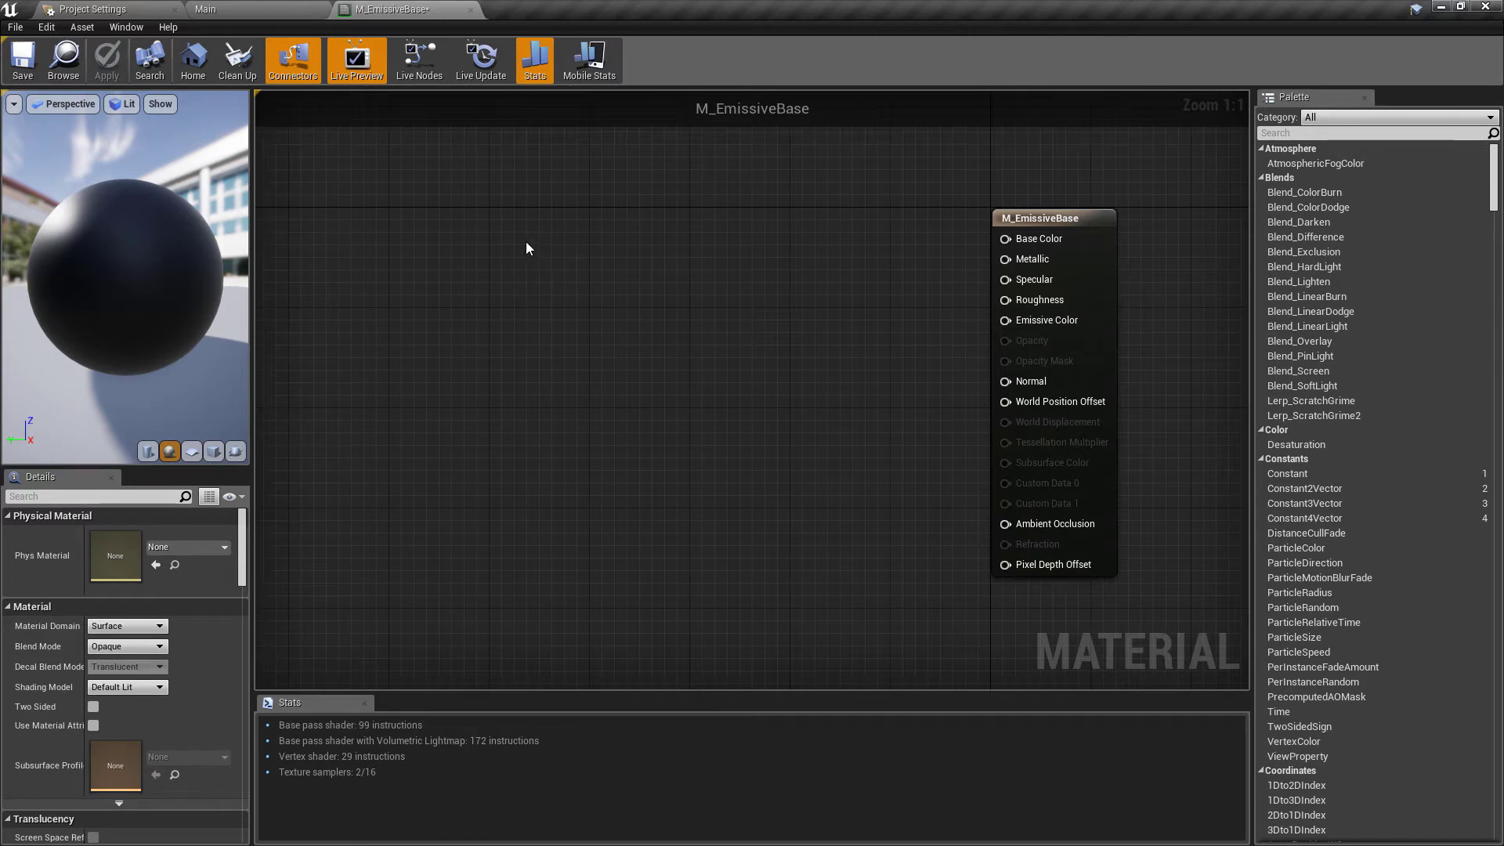
click(526, 248)
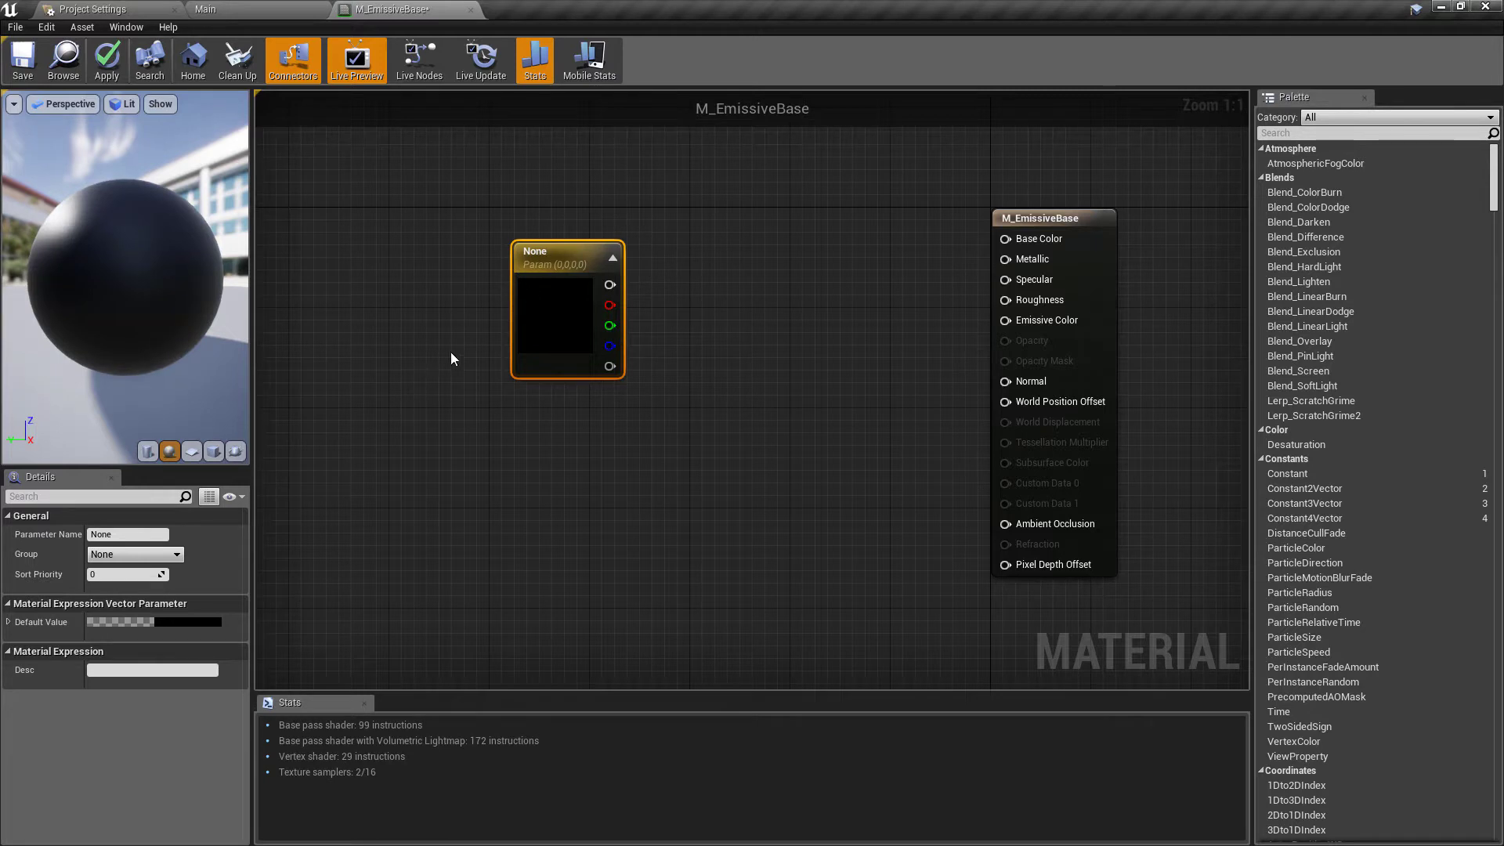
click(130, 534)
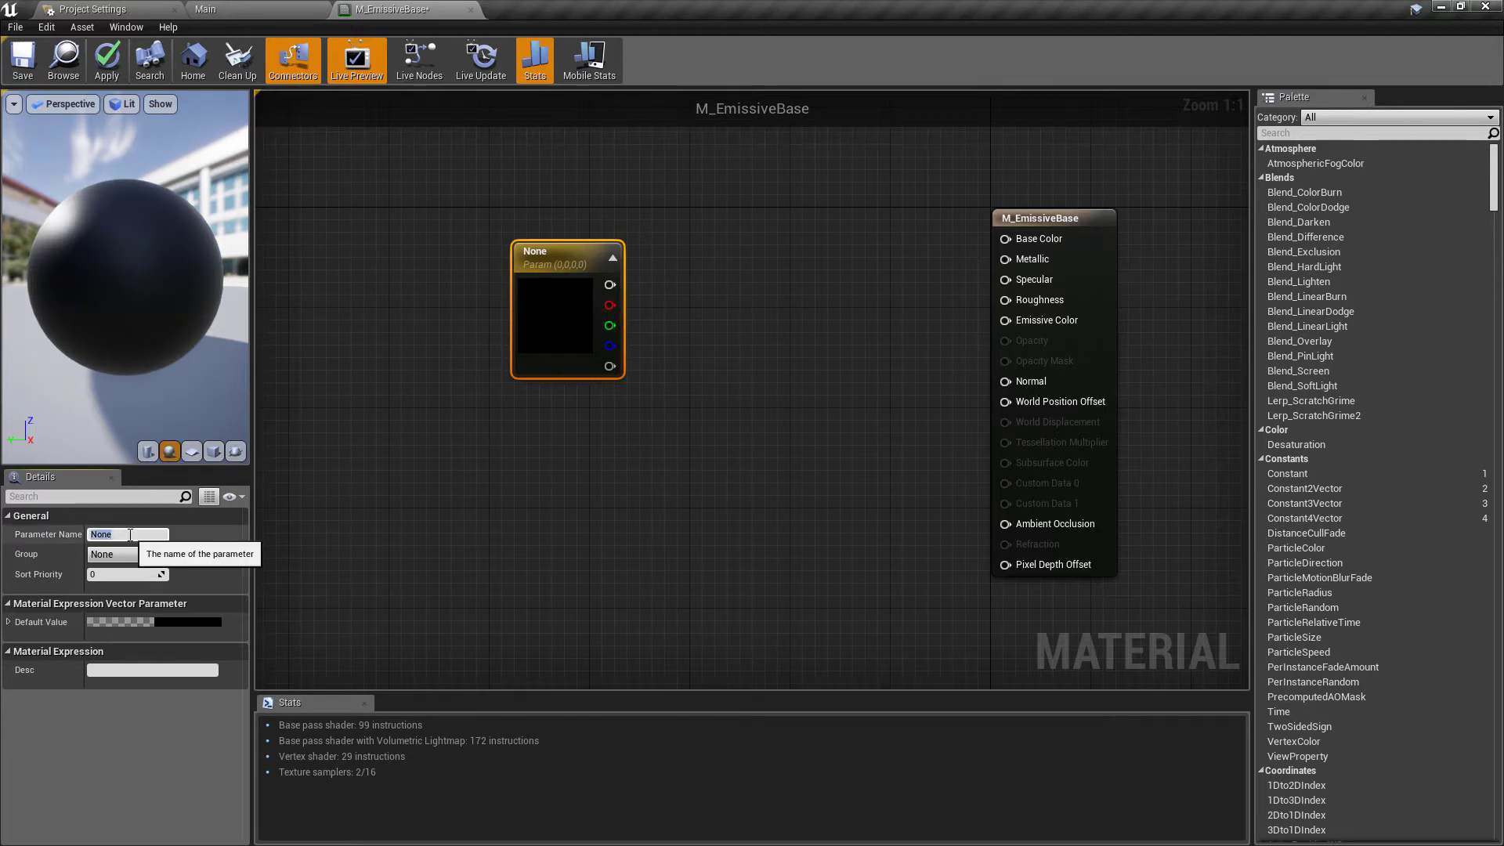
text(Colour1)
click(586, 402)
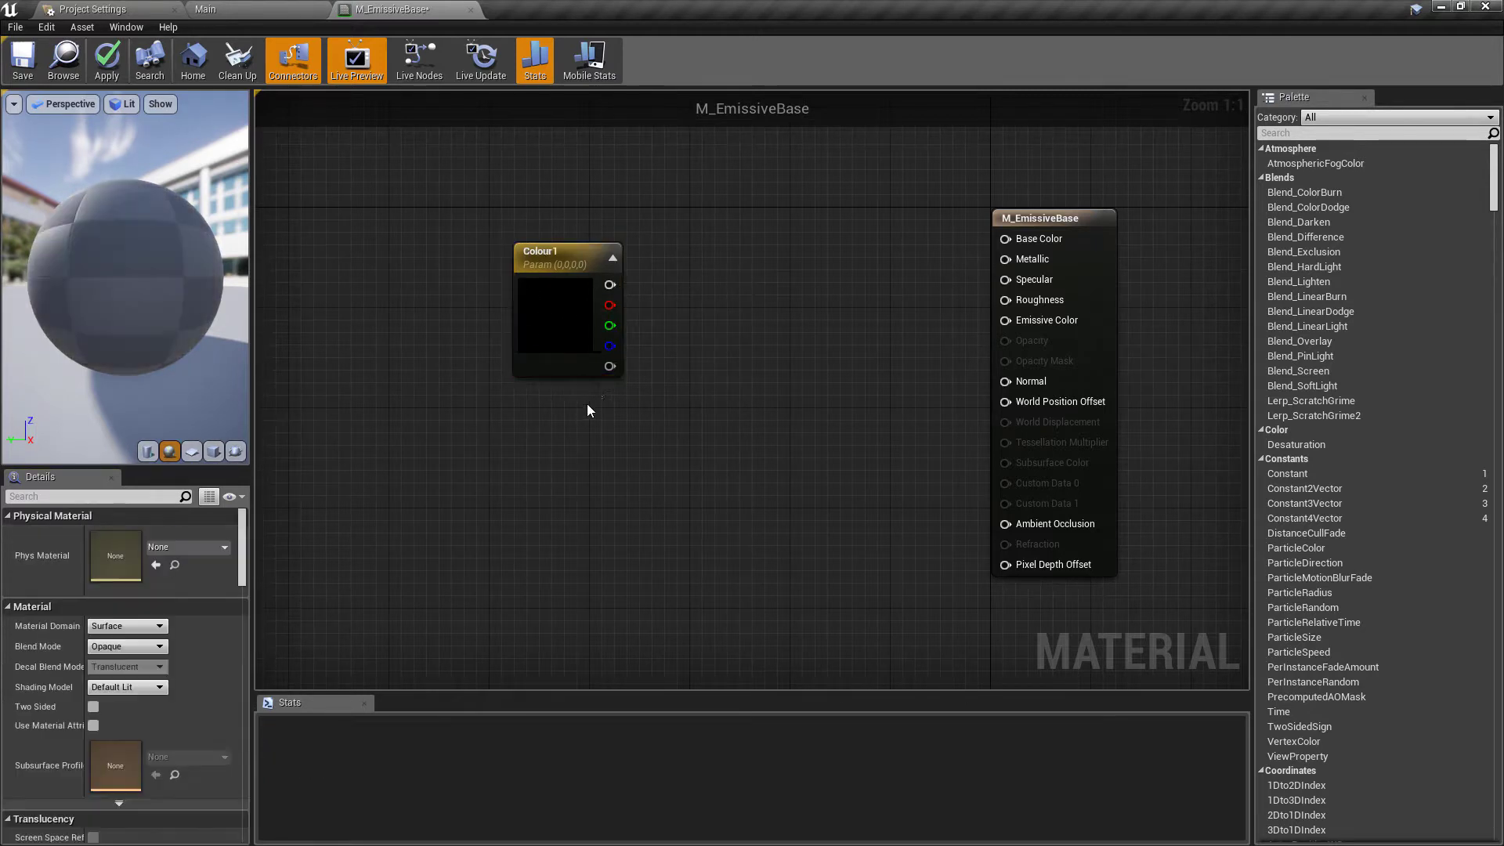
Duplicate the Colour1 parameter as Colour2, stack it beneath the original and move both farther from the main material node.
click(571, 335)
key(ctrl+w)
drag(652, 376, 600, 453)
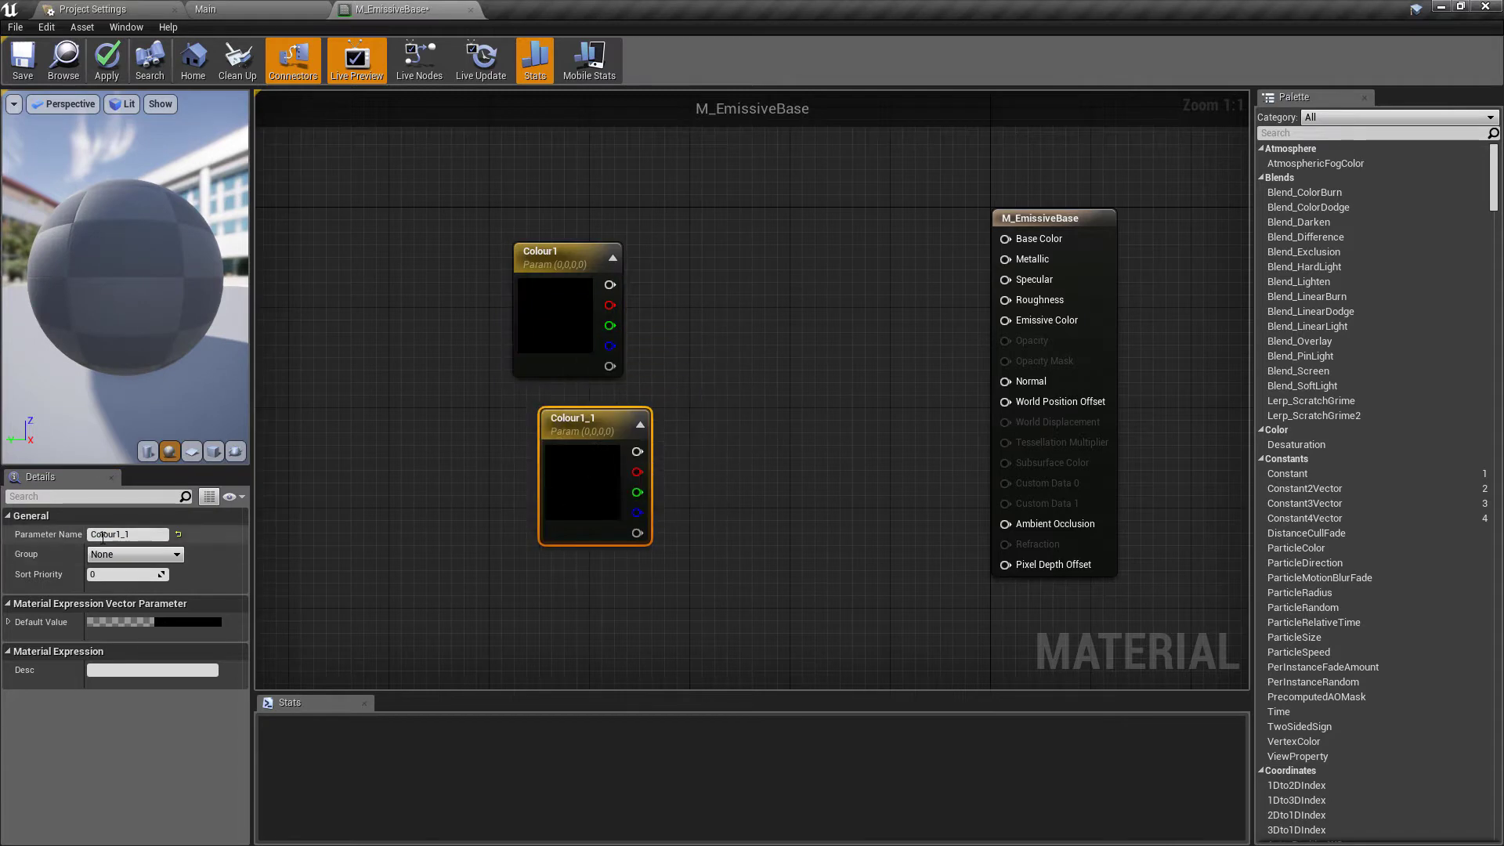
click(128, 535)
text(Colour2)
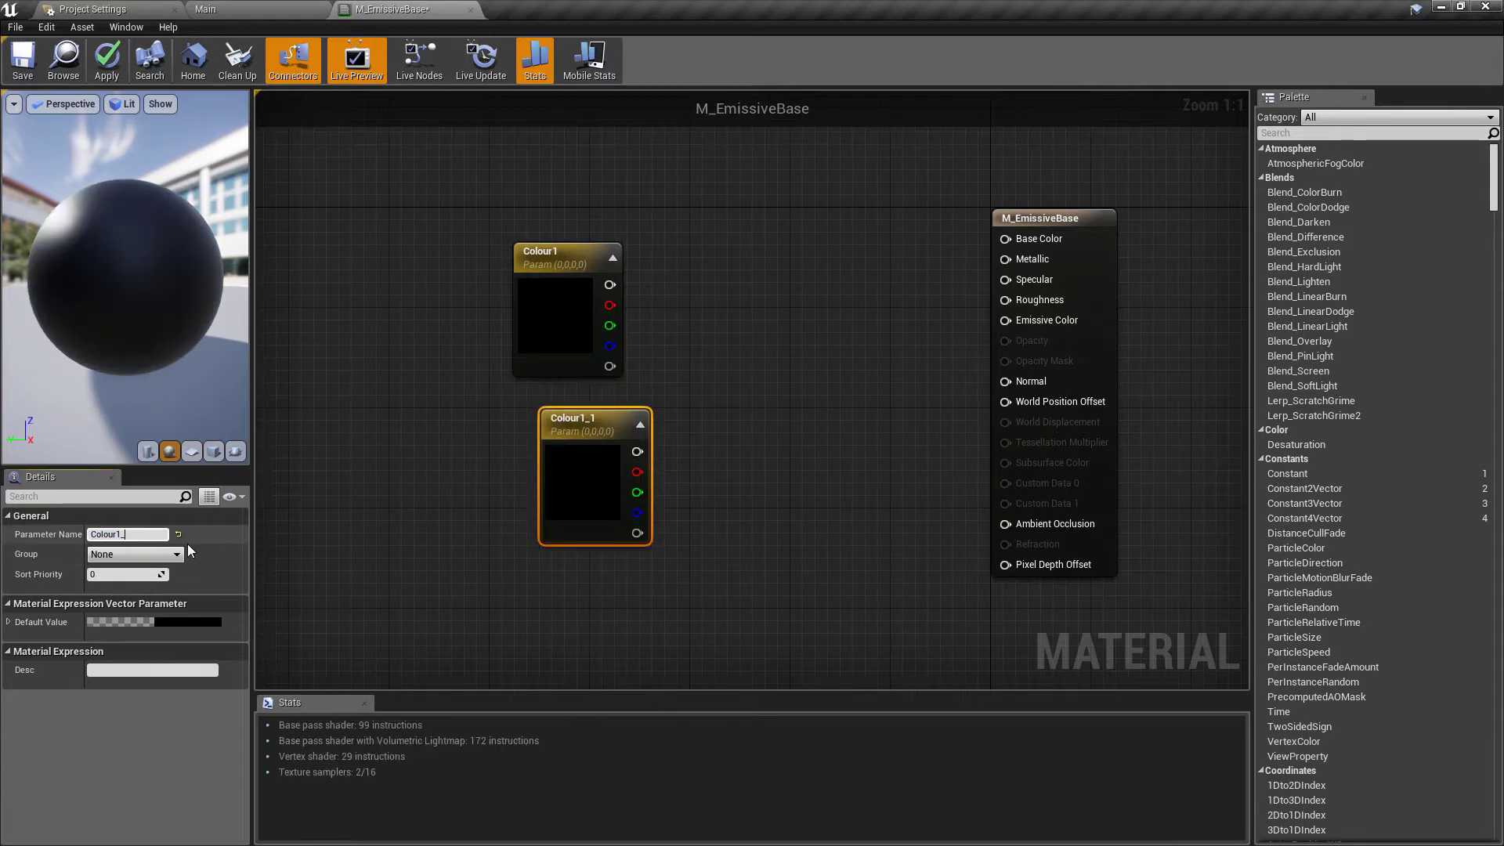
key(Return)
drag(611, 511, 585, 500)
drag(670, 584, 571, 355)
drag(568, 351, 533, 269)
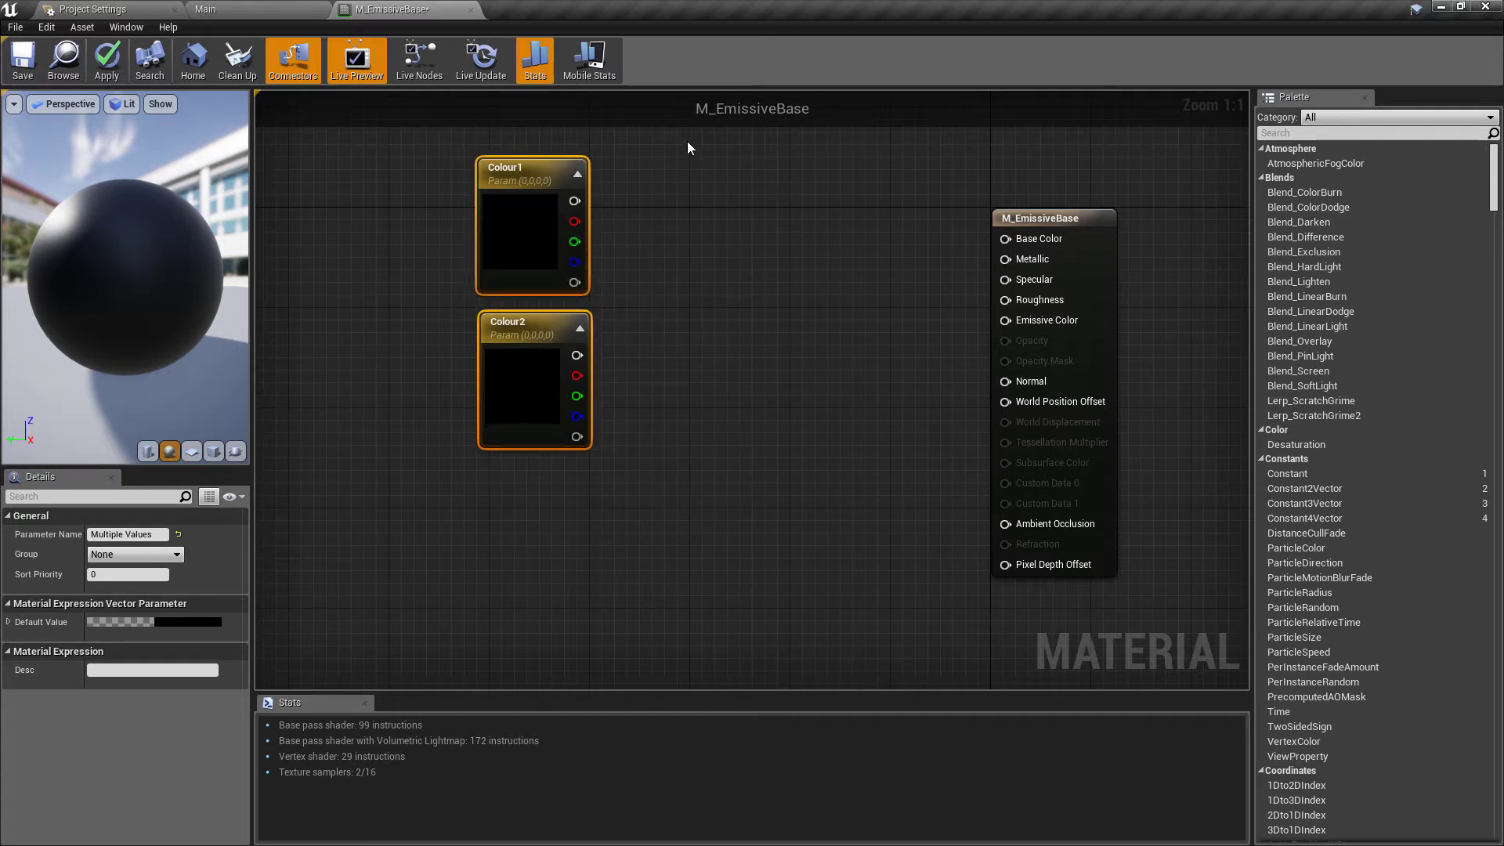
Add a LinearInterpolate node with Colour1 feeding input A and Colour2 feeding input B.
right_drag(632, 155, 640, 94)
drag(582, 140, 721, 217)
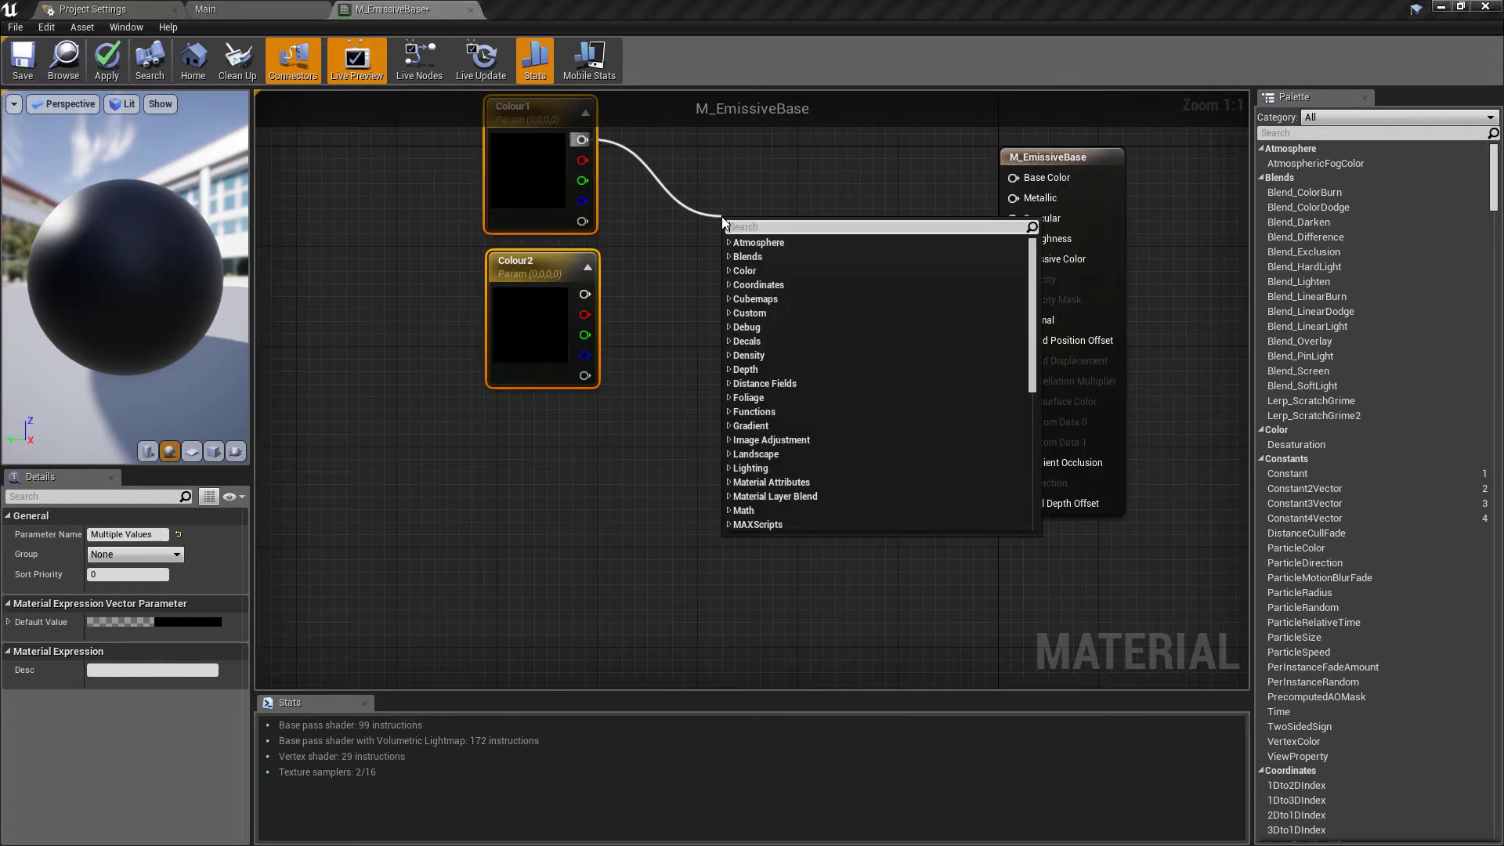
text(lerp)
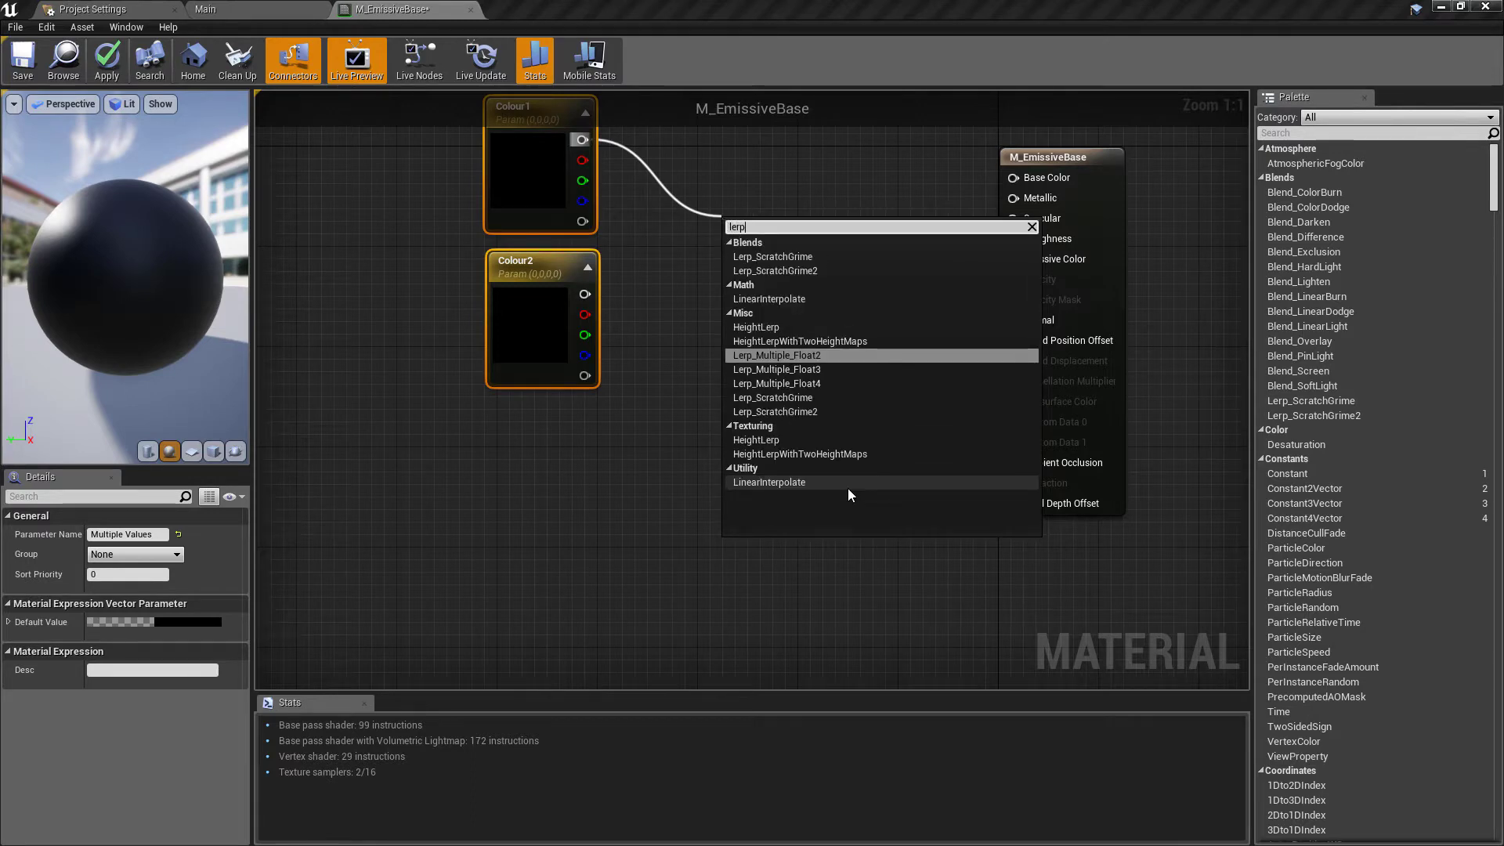
click(848, 482)
drag(584, 293, 733, 268)
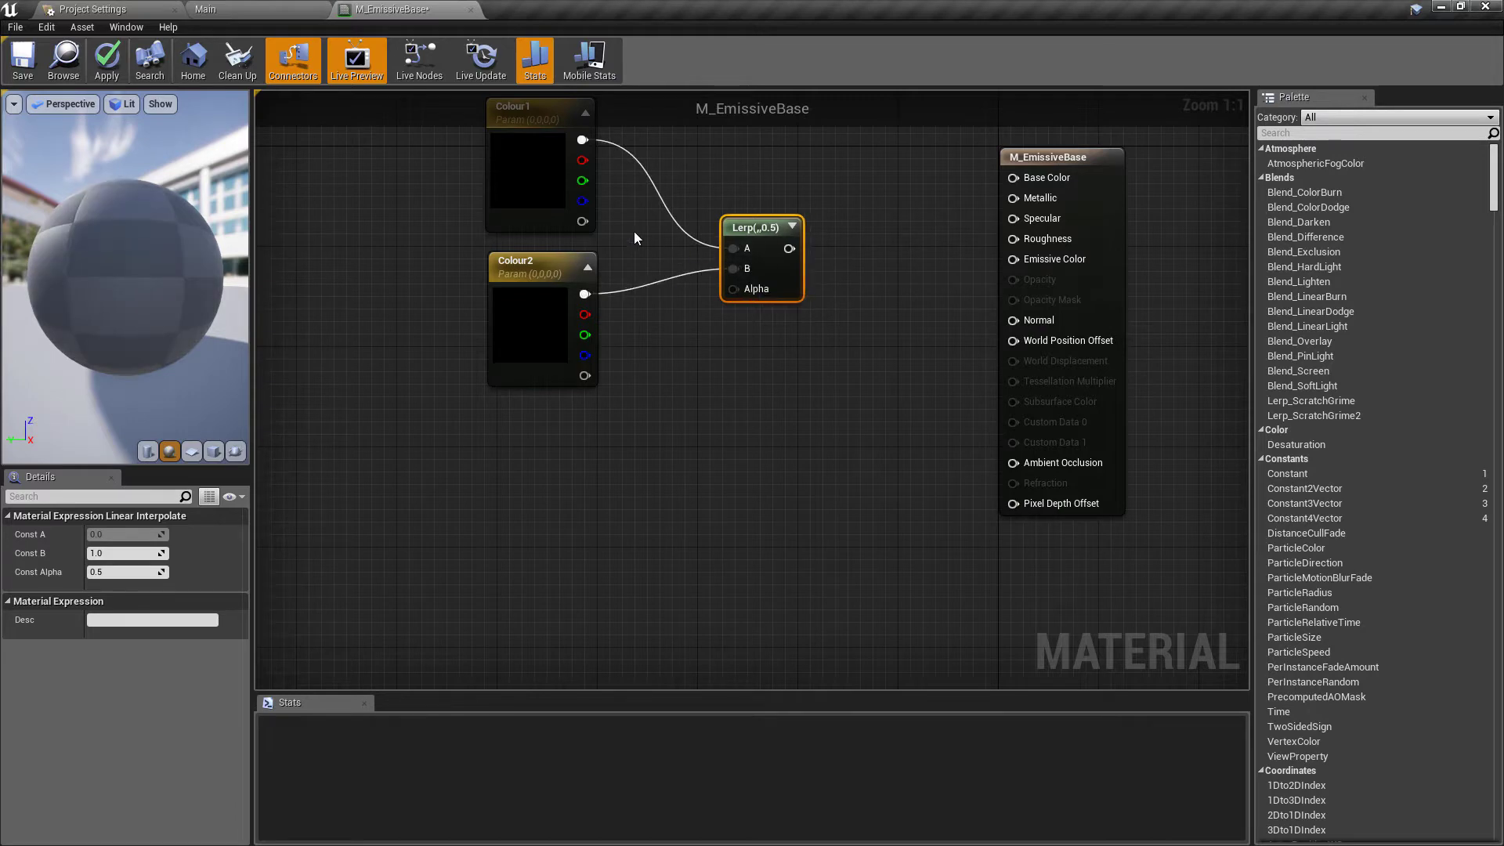
Add a Time node below the colour parameters and feed its output into a new Sine node.
right_drag(582, 506, 674, 429)
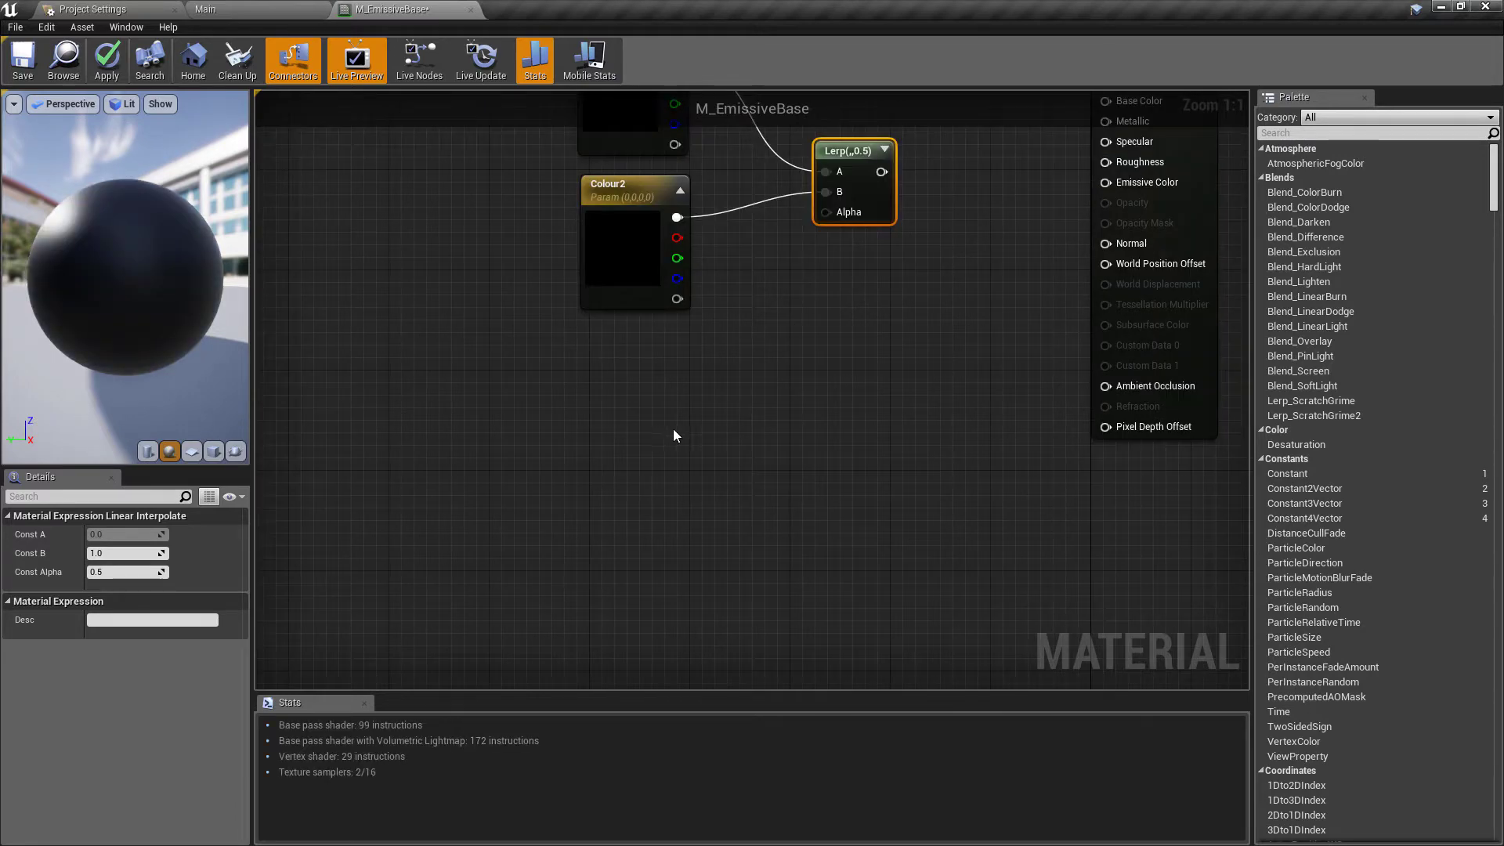
right_click(601, 425)
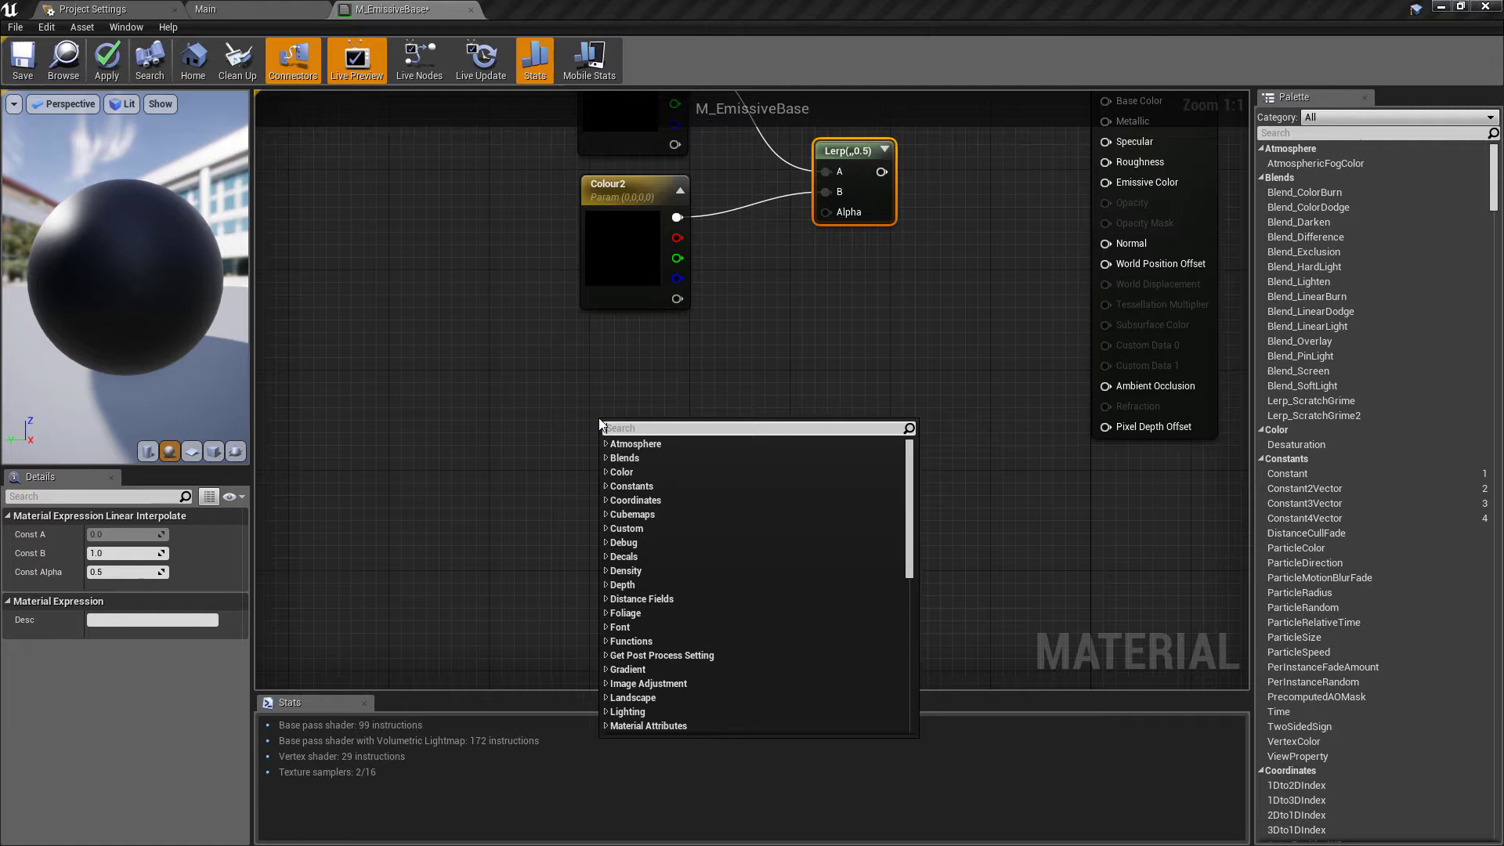
text(time)
key(Return)
drag(553, 464, 672, 474)
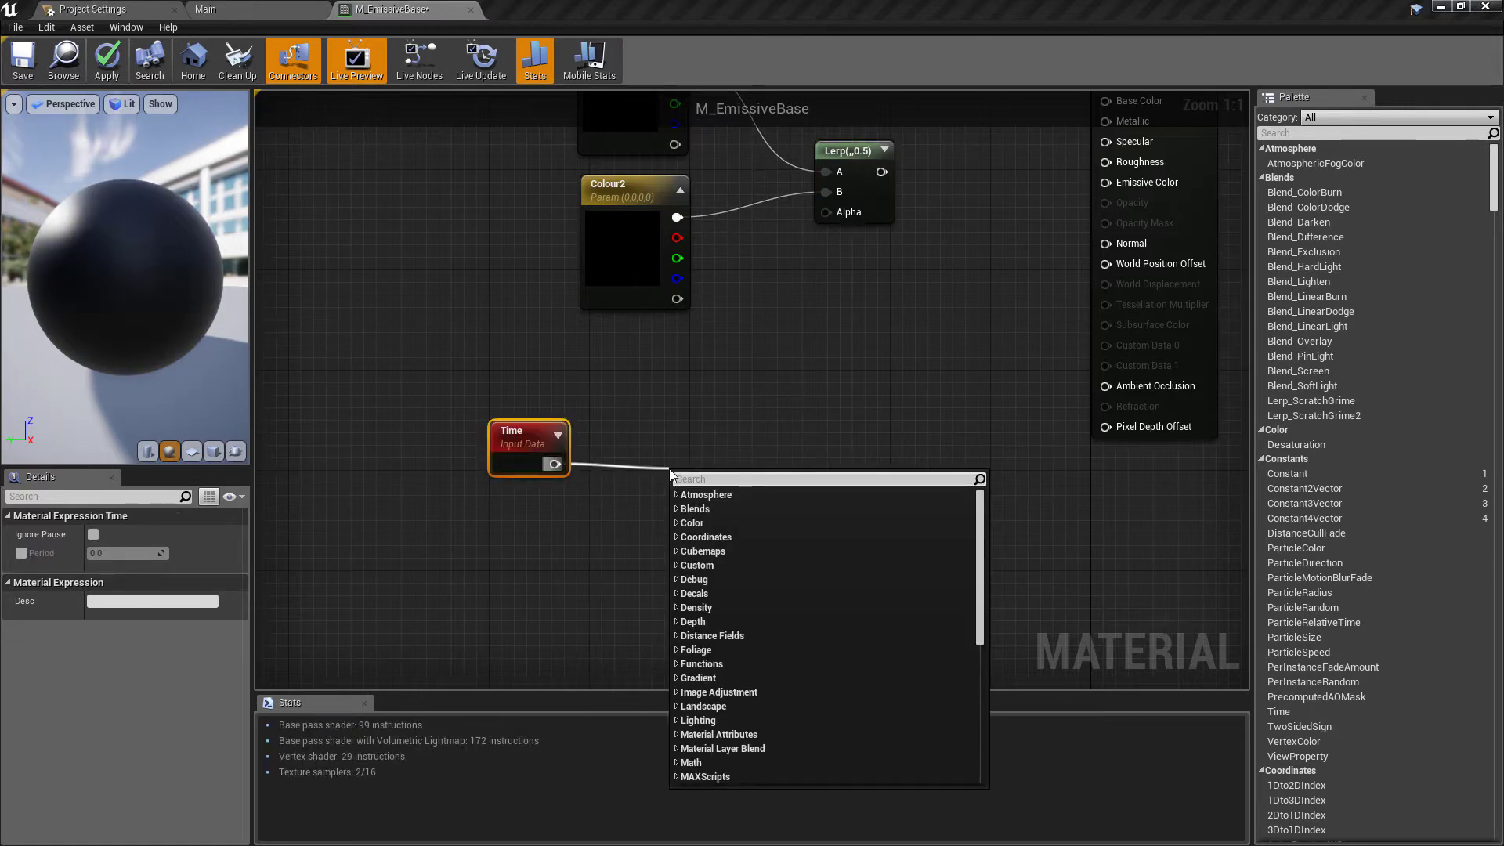
text(sine)
key(Return)
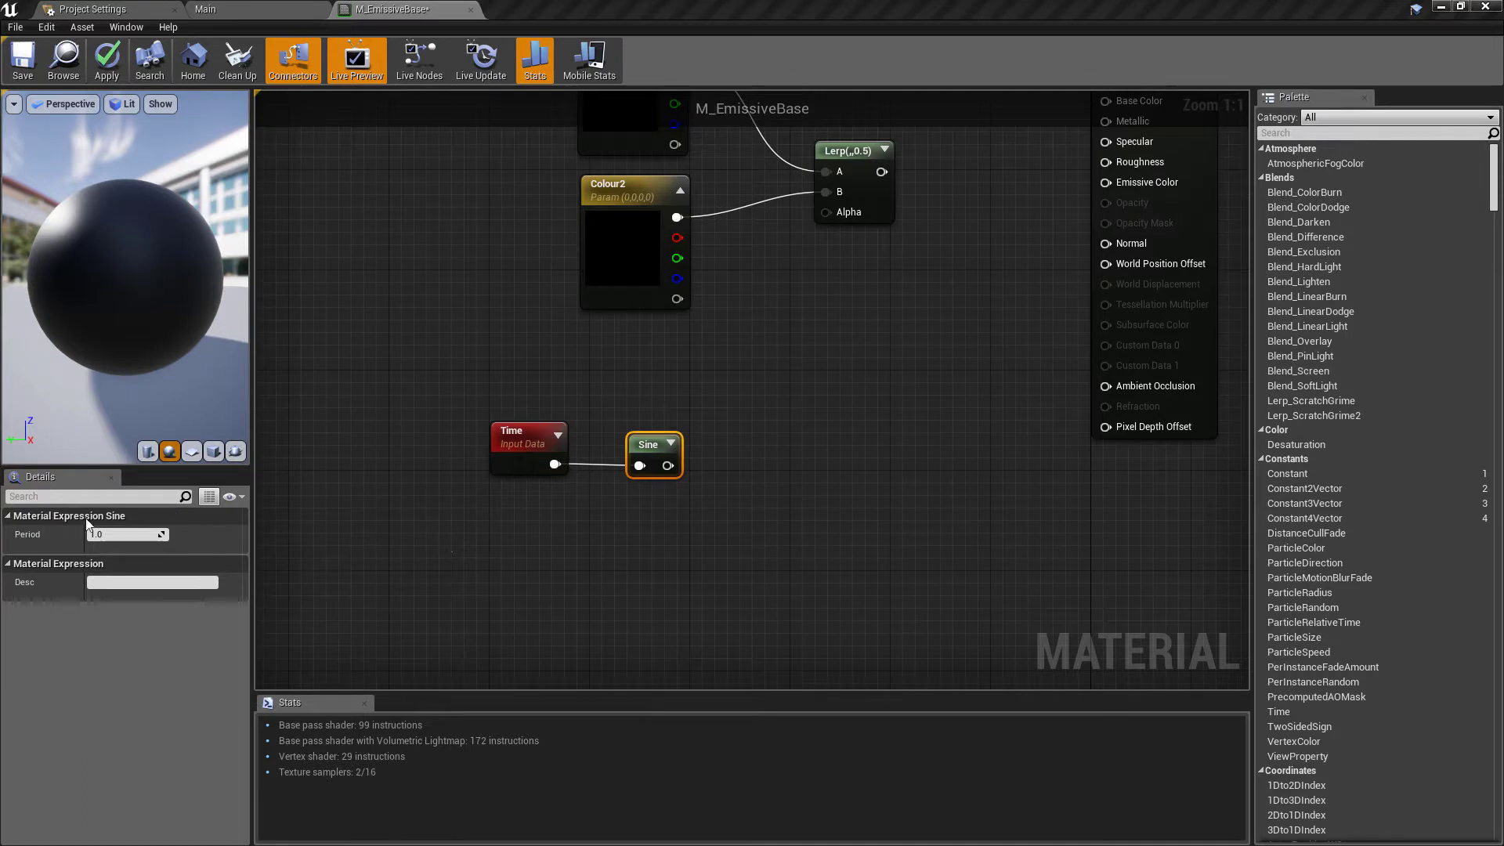
Set the Sine node's period to 15 and connect its output to the Lerp's Alpha input.
click(125, 534)
text(15)
key(Return)
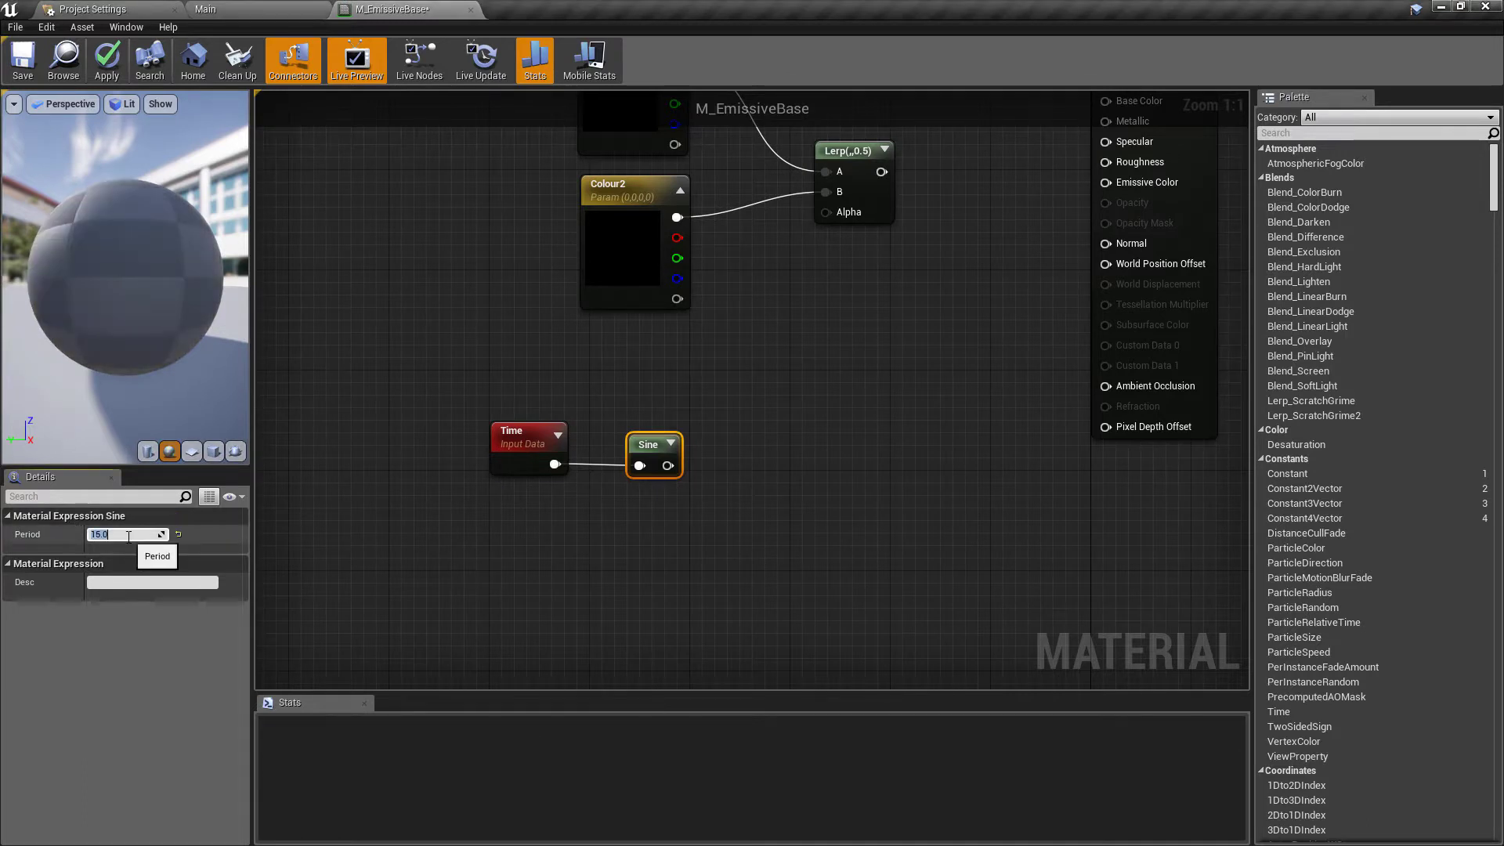
drag(667, 465, 827, 213)
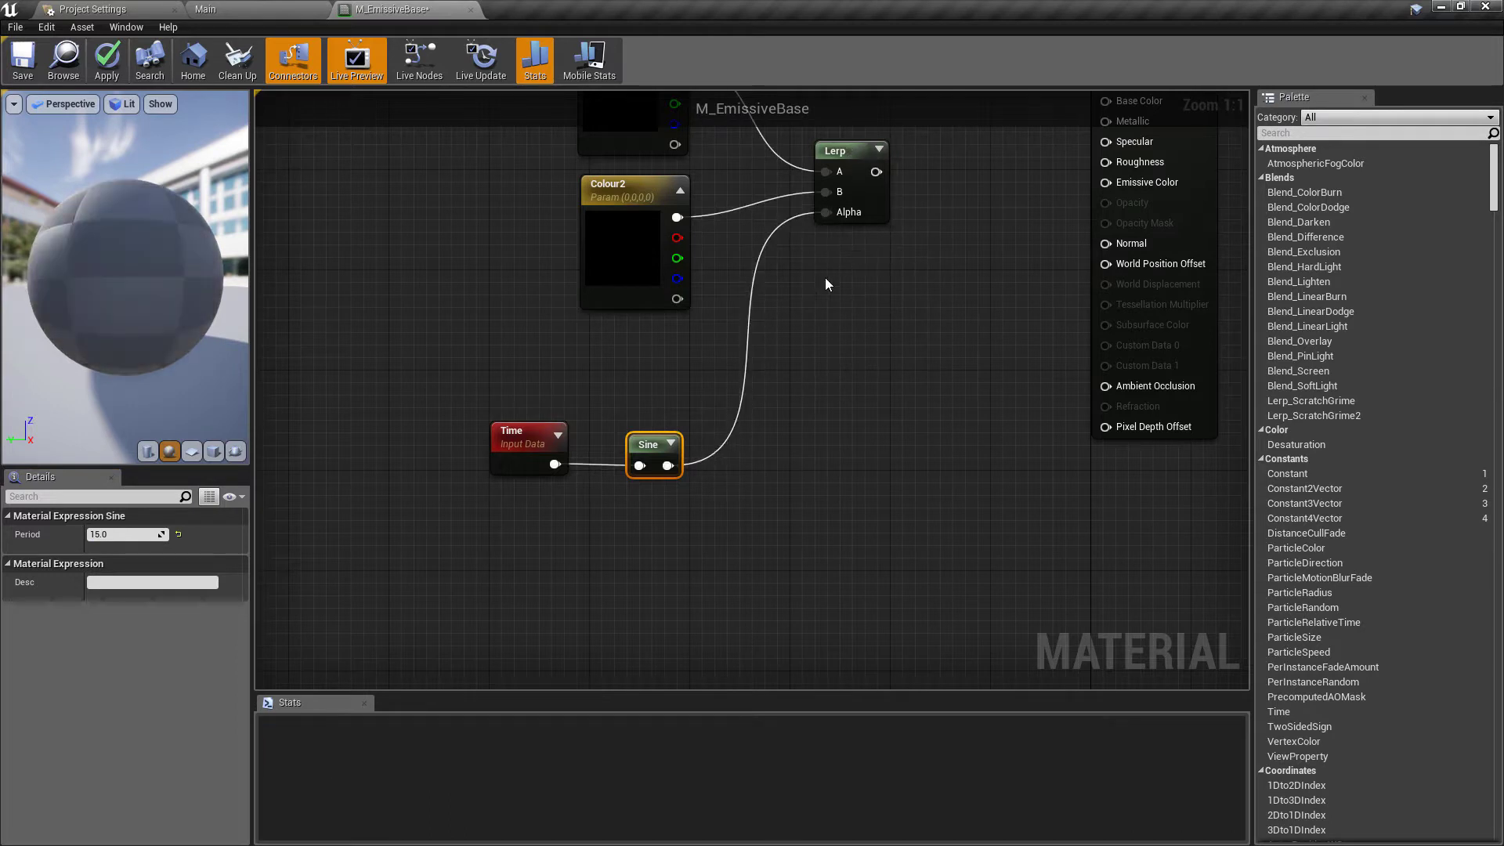
Shift the colour-blending nodes away from the main material node and add a Multiply node fed by the Lerp output.
right_drag(862, 260, 743, 388)
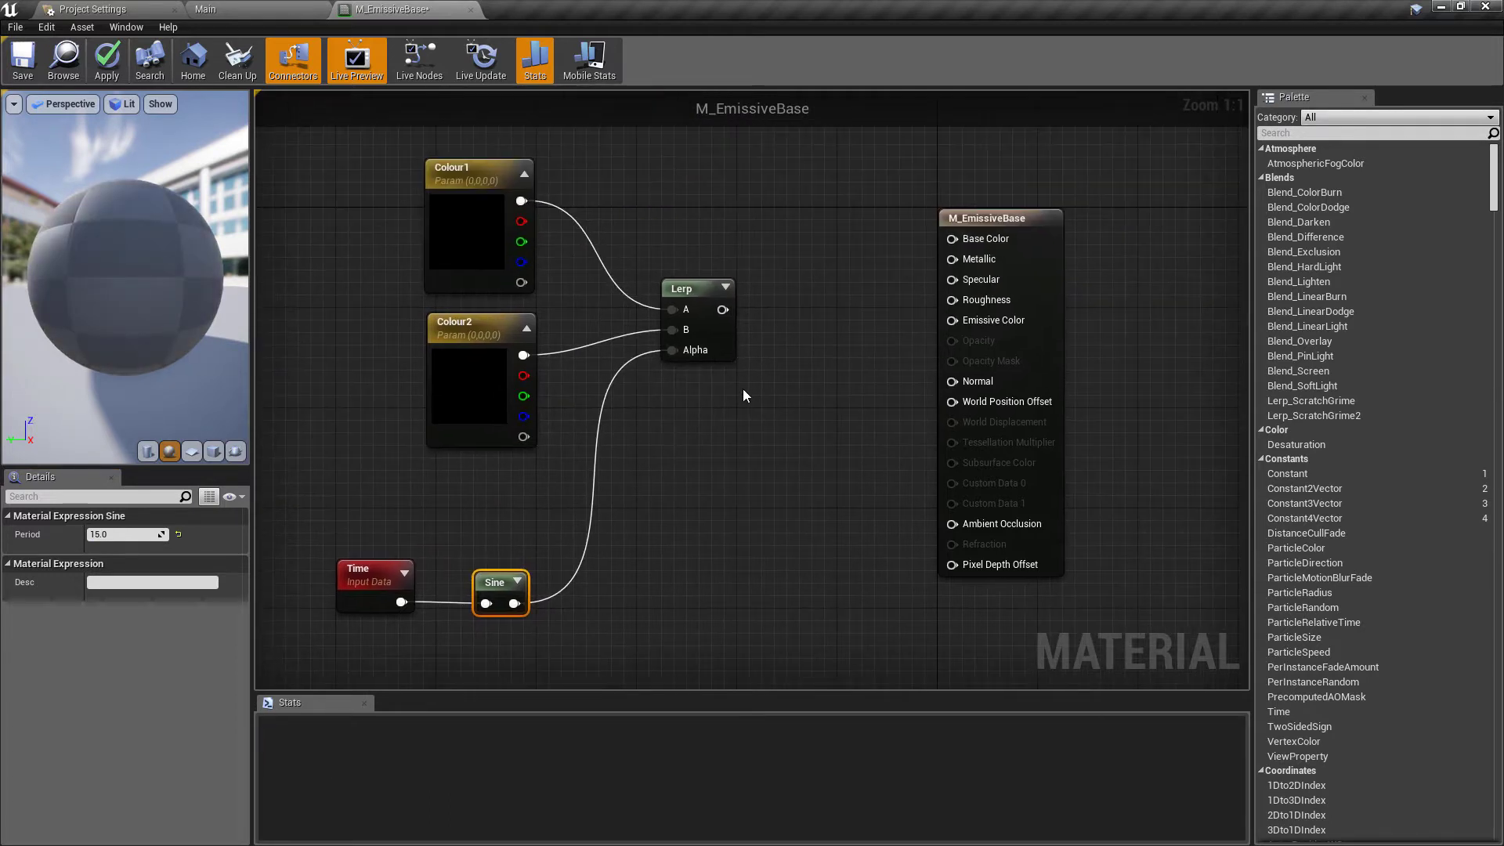
drag(745, 627, 217, 198)
click(493, 286)
drag(492, 285, 646, 303)
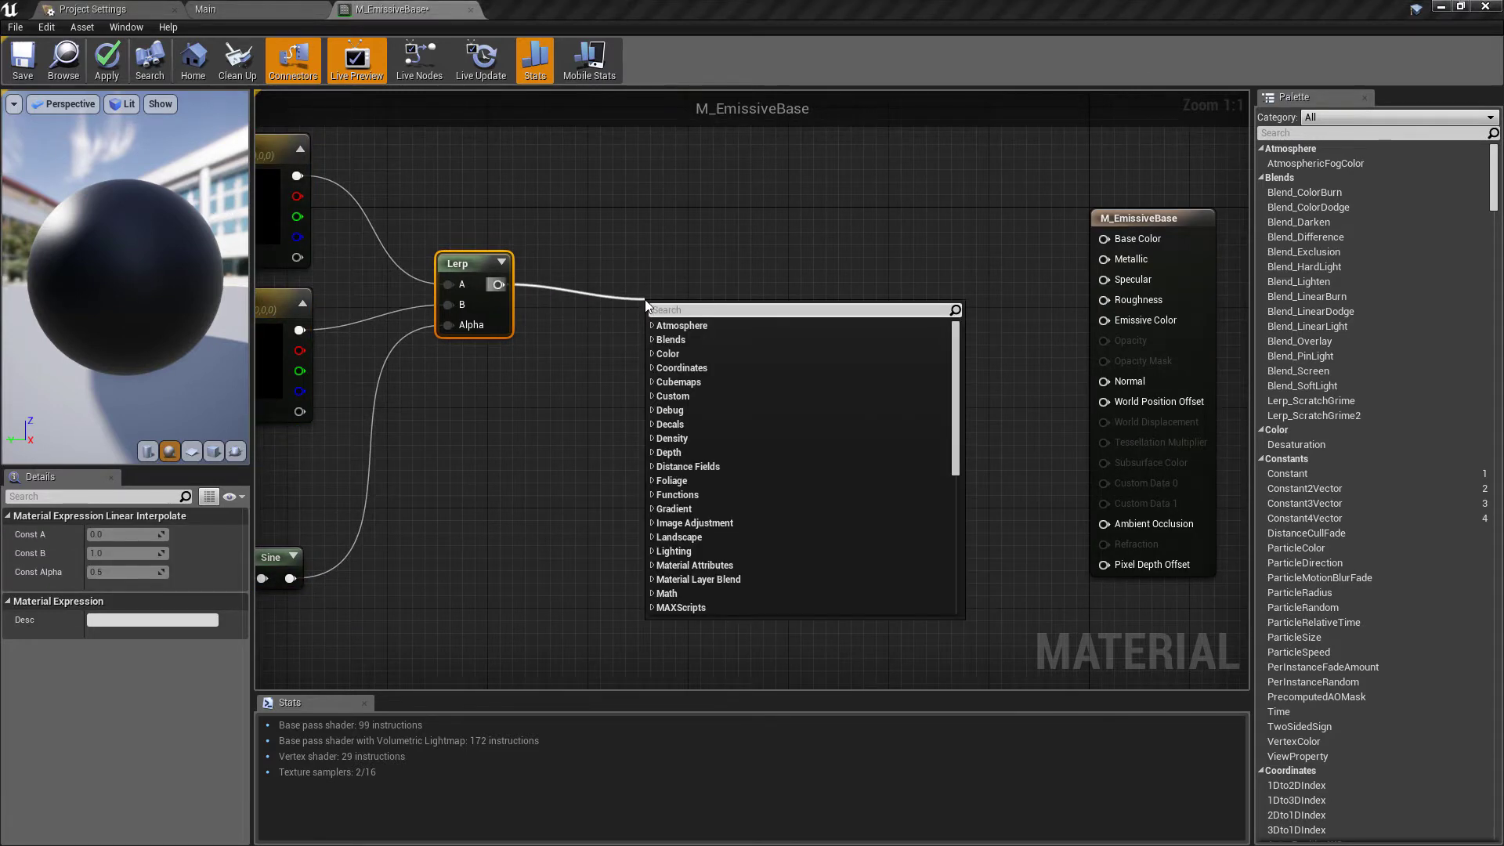
text(multiply)
key(Return)
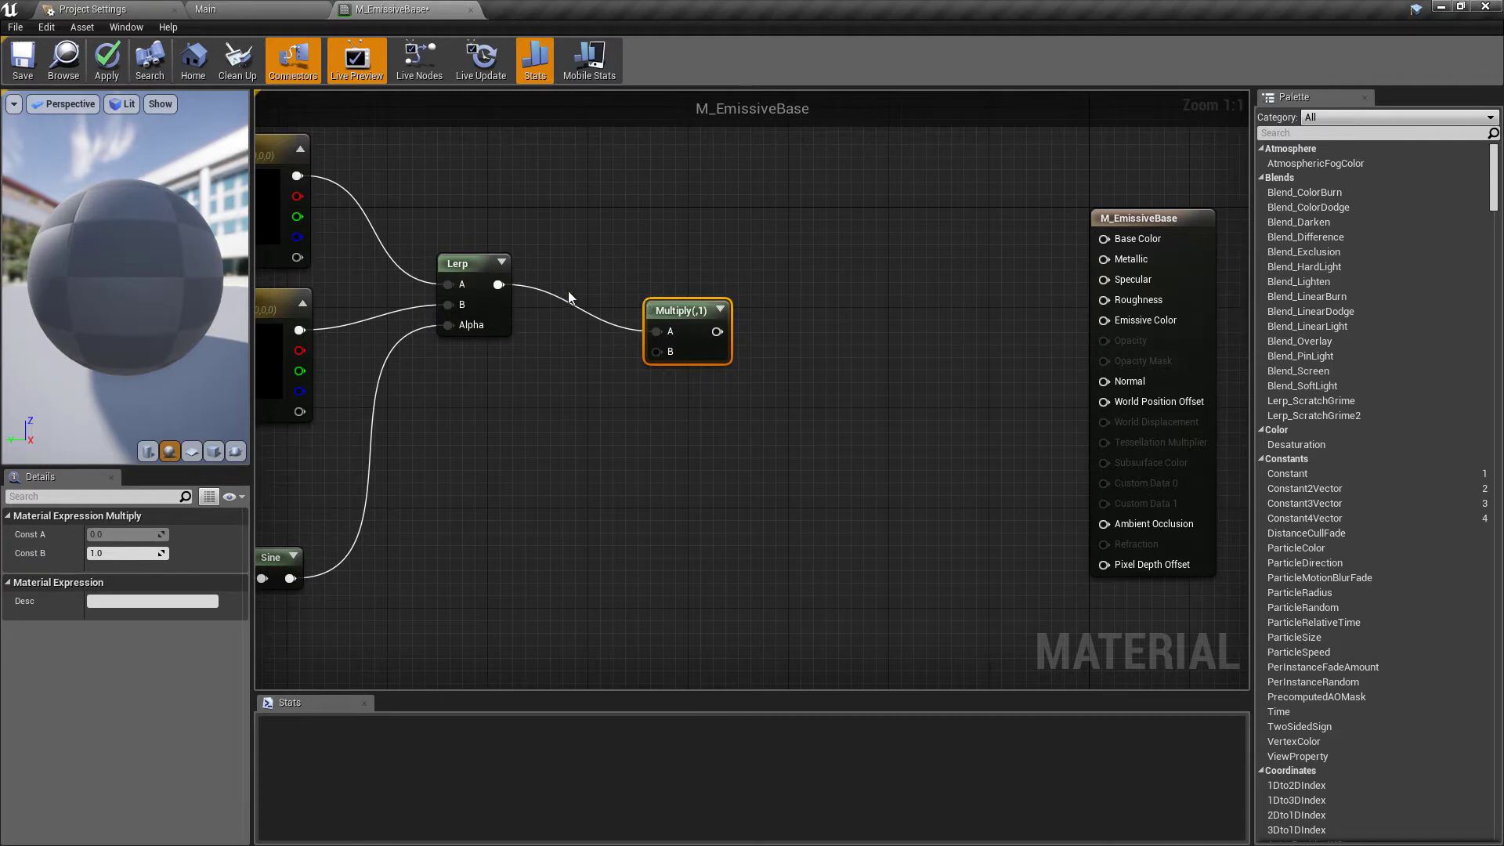
Reroute the Lerp output to the Multiply's B input and connect Scale Z of a new ObjectScale node to A.
alt+click(593, 320)
drag(656, 352, 505, 290)
right_click(560, 210)
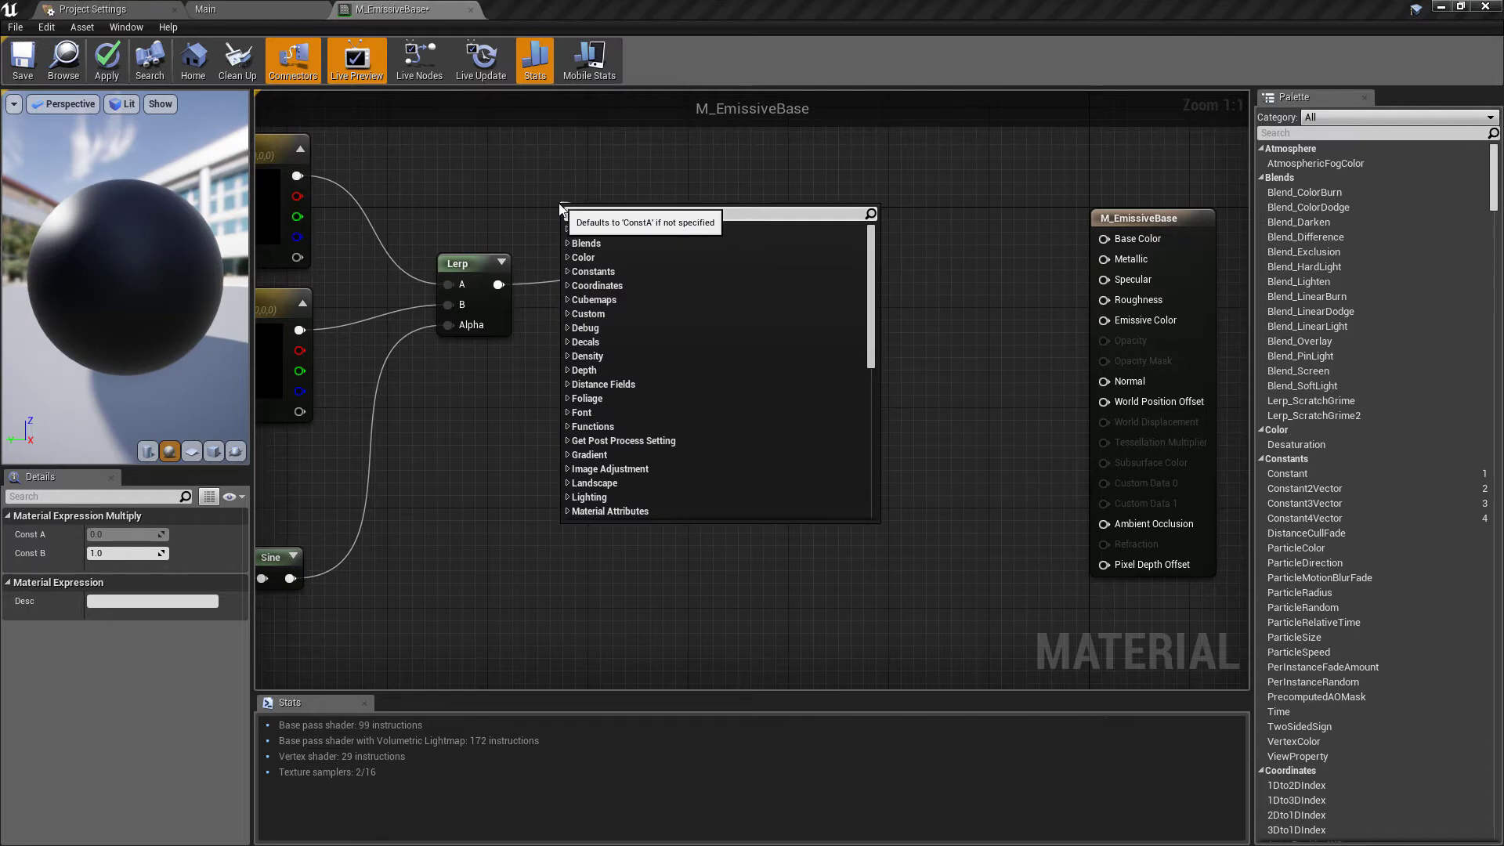
text(objectscal)
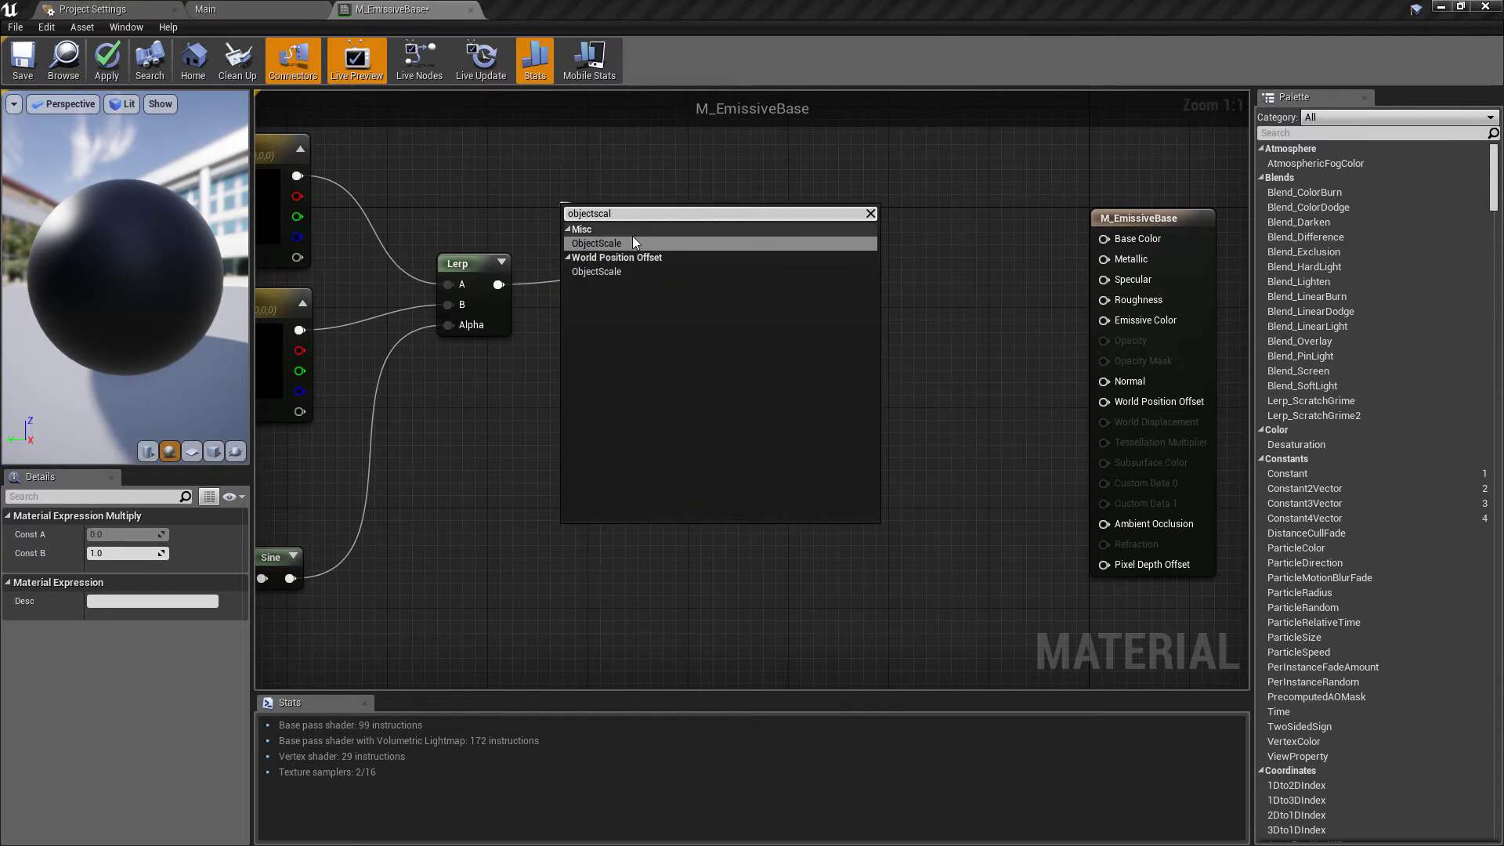
click(618, 245)
drag(582, 218, 497, 142)
drag(551, 219, 655, 271)
drag(502, 214, 477, 201)
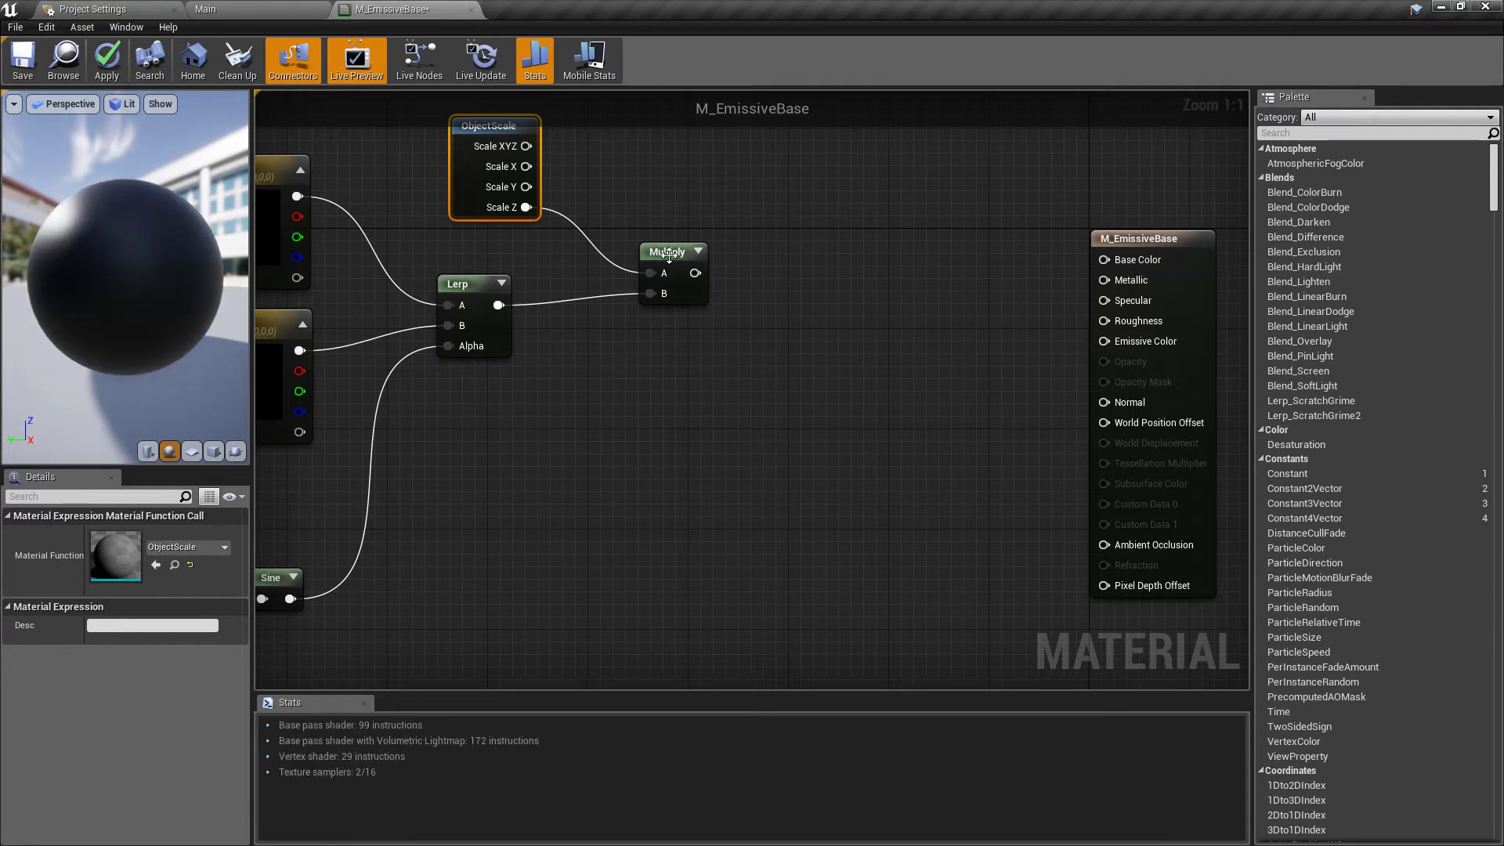
Add a second Multiply node whose A input takes the output of the first Multiply.
right_drag(663, 248, 771, 237)
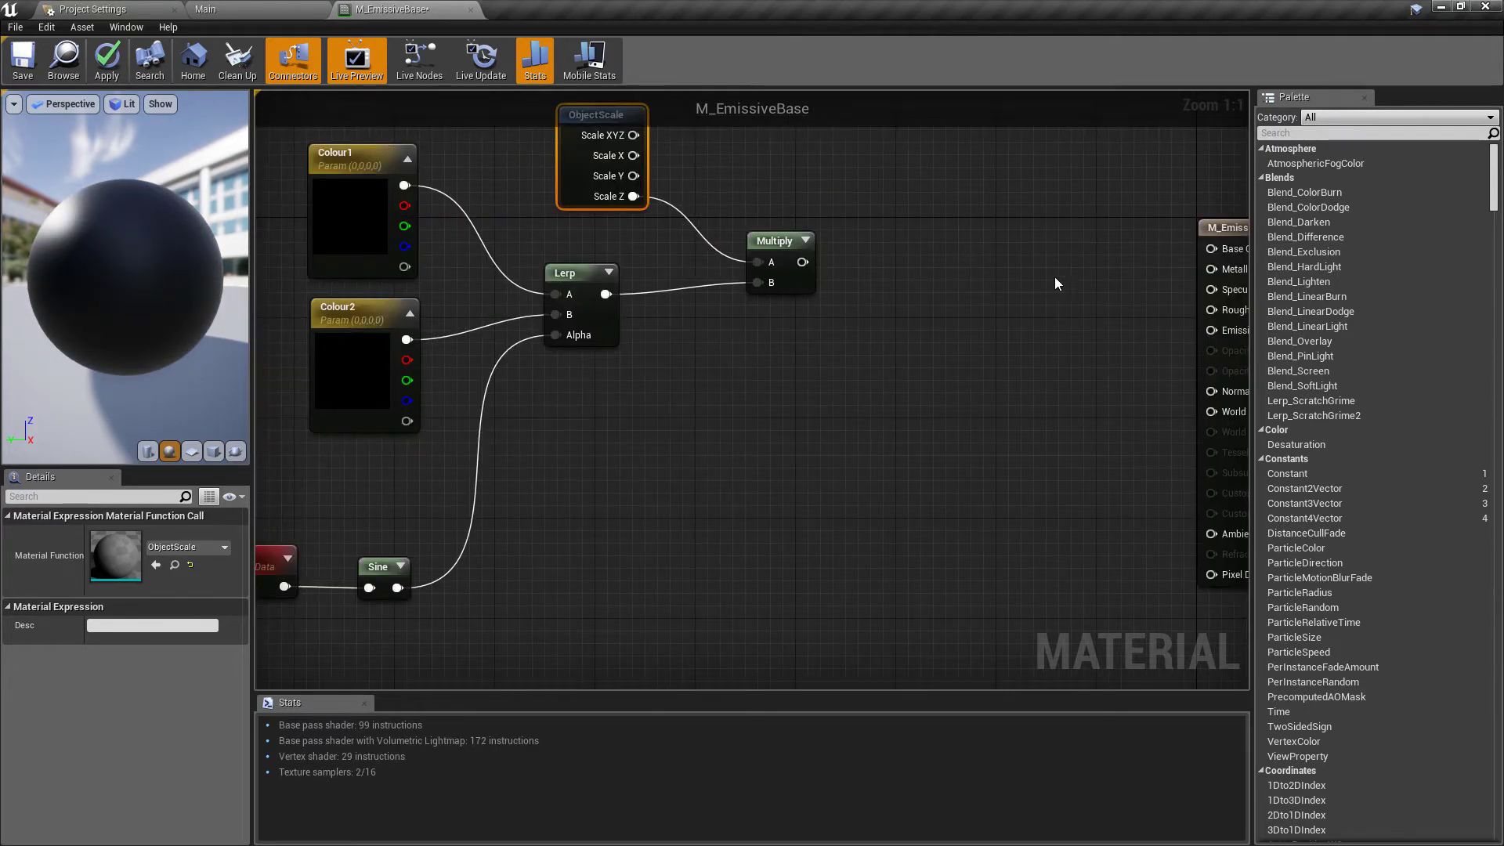
right_drag(919, 293, 884, 329)
drag(664, 306, 762, 384)
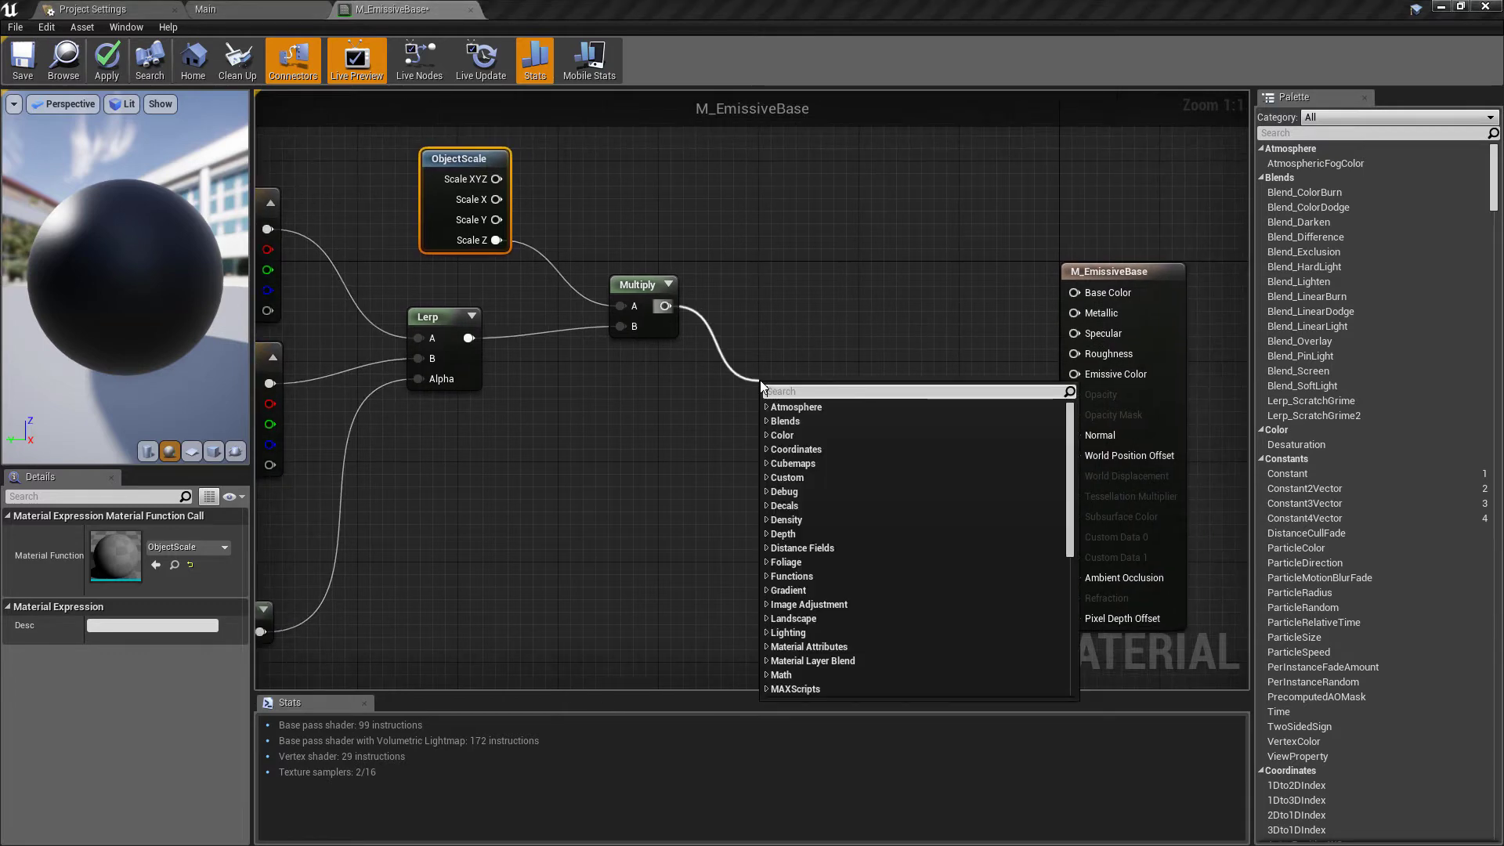
text(multiply)
key(Return)
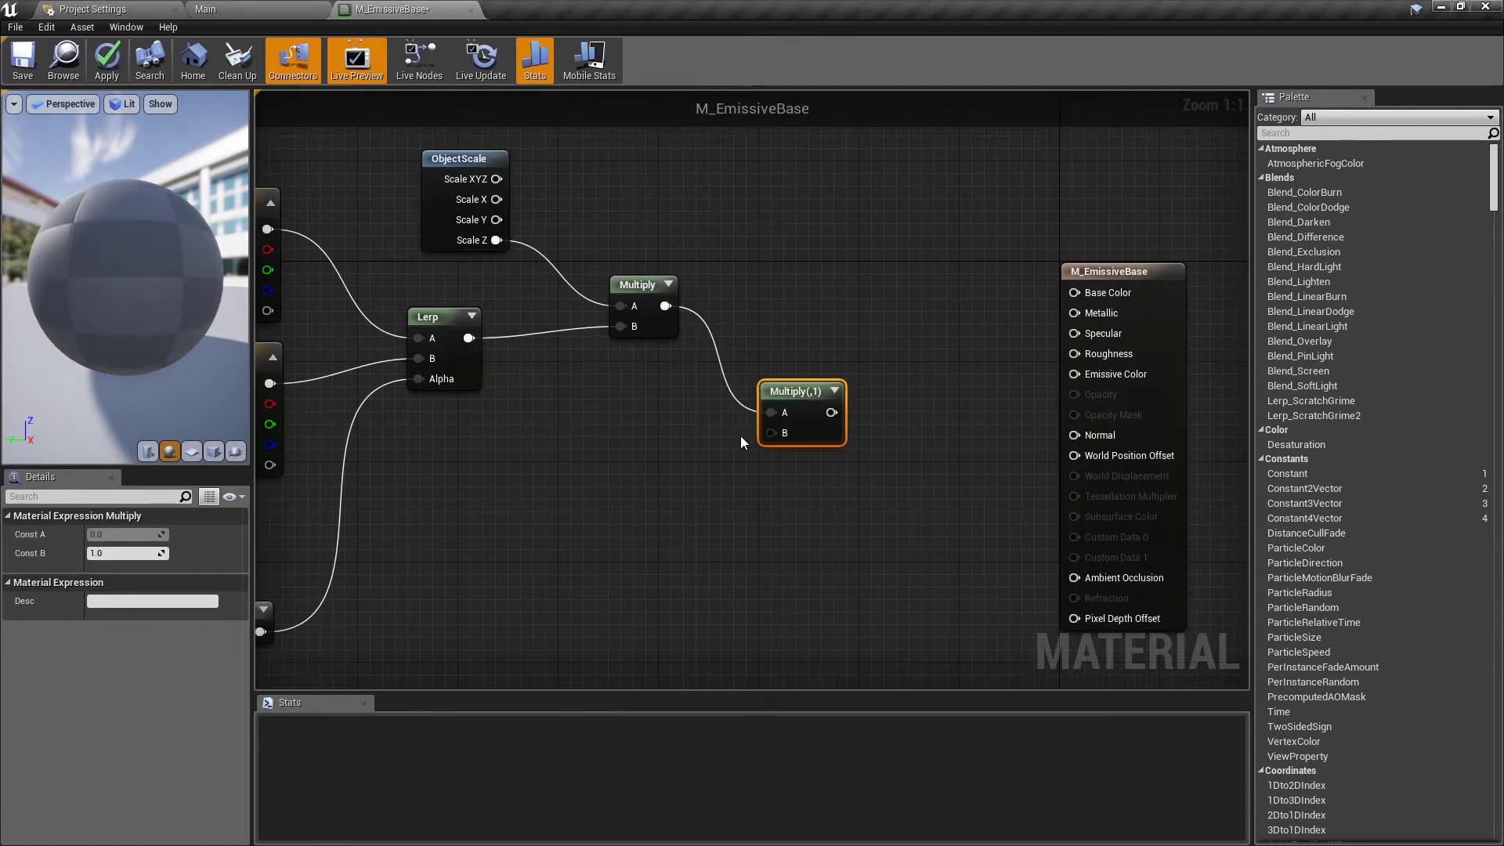
Add a scalar parameter named EmissiveStrength and connect it to the second Multiply's B input.
click(633, 486)
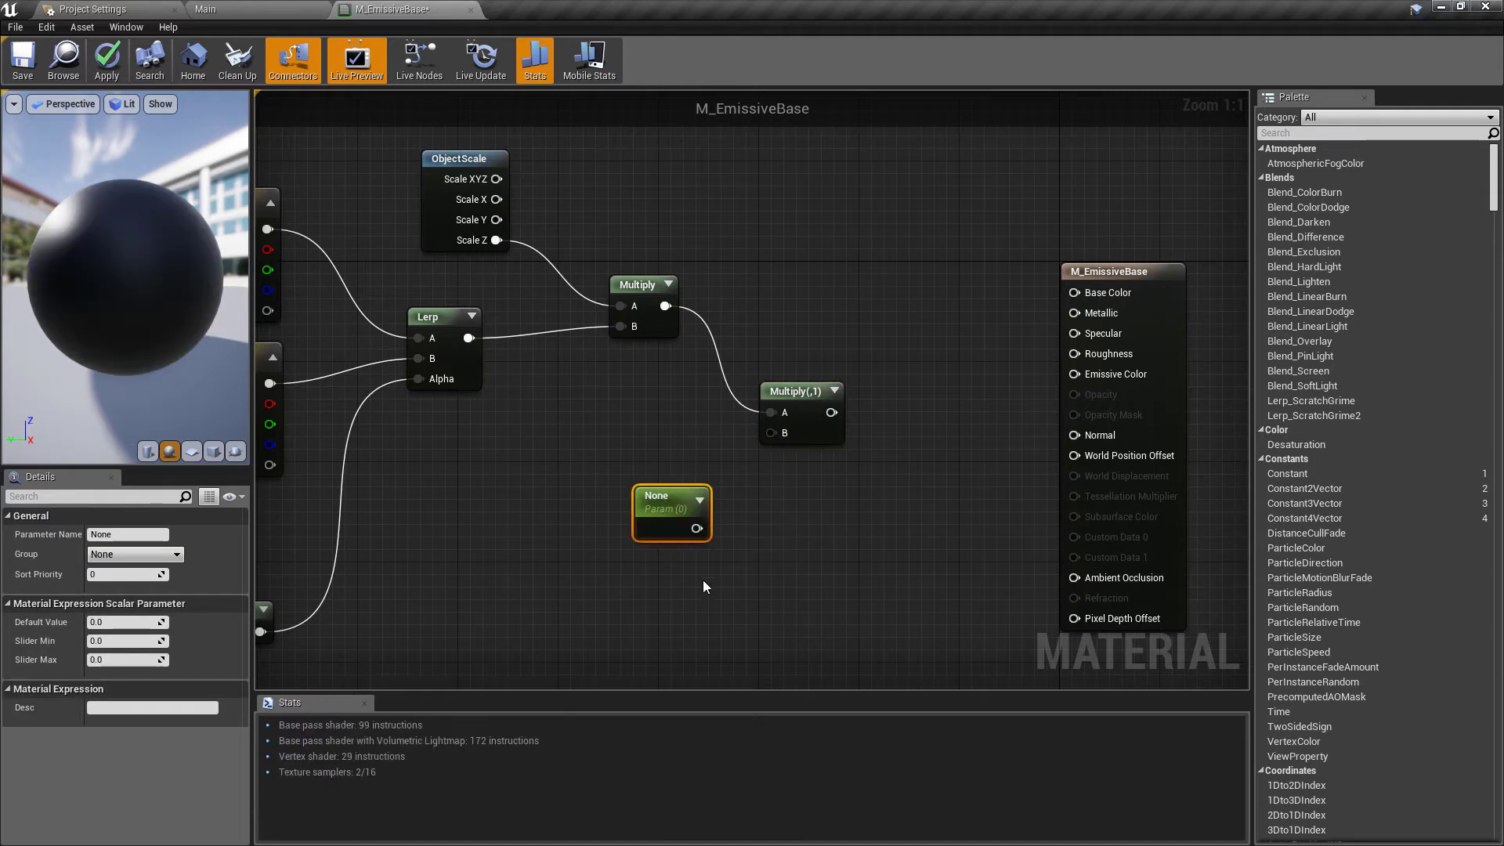
click(152, 537)
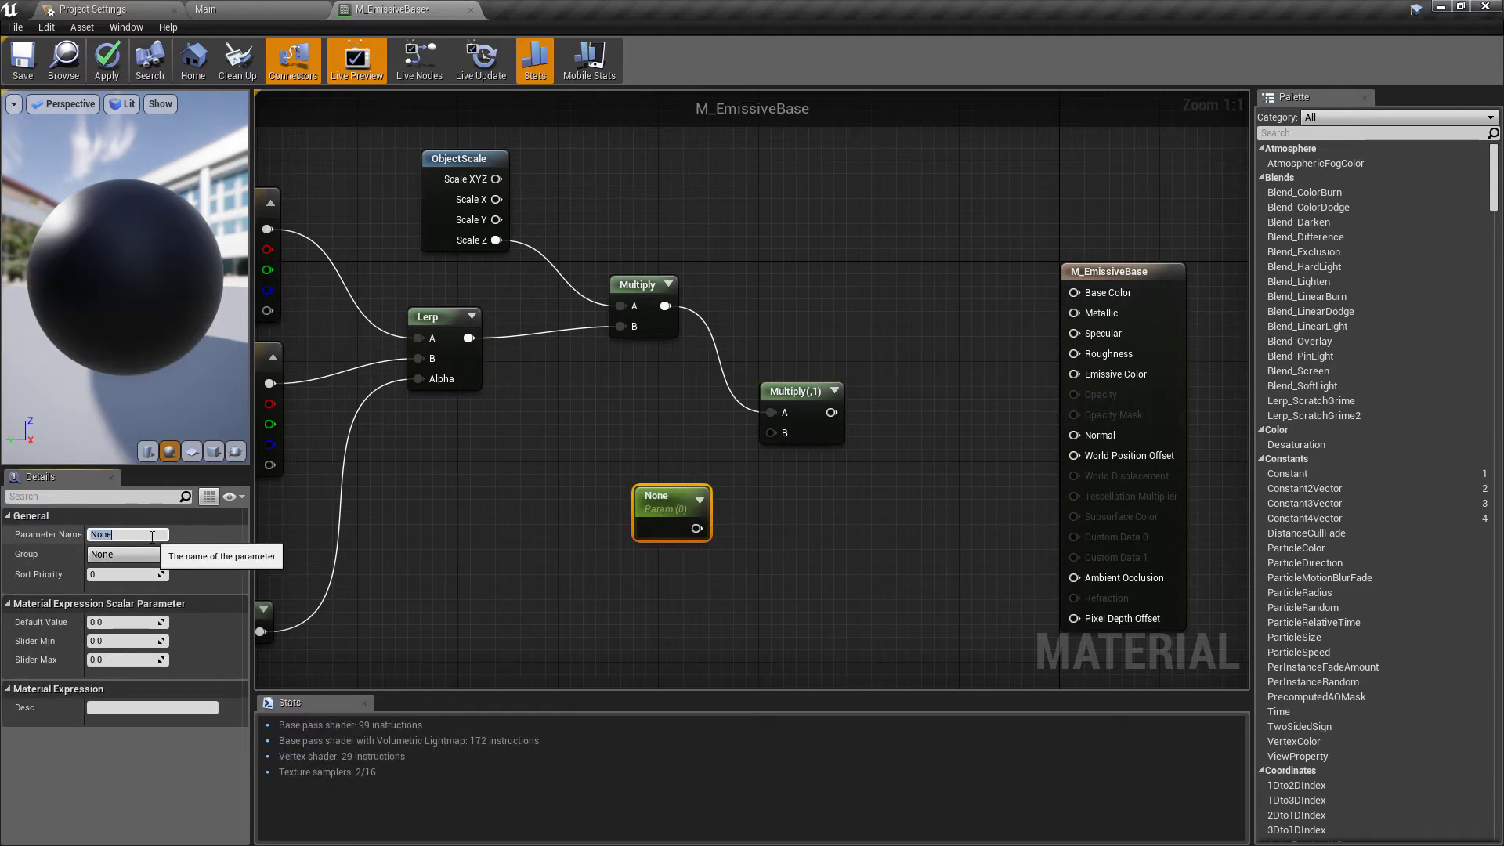
text(EmissiveStrength)
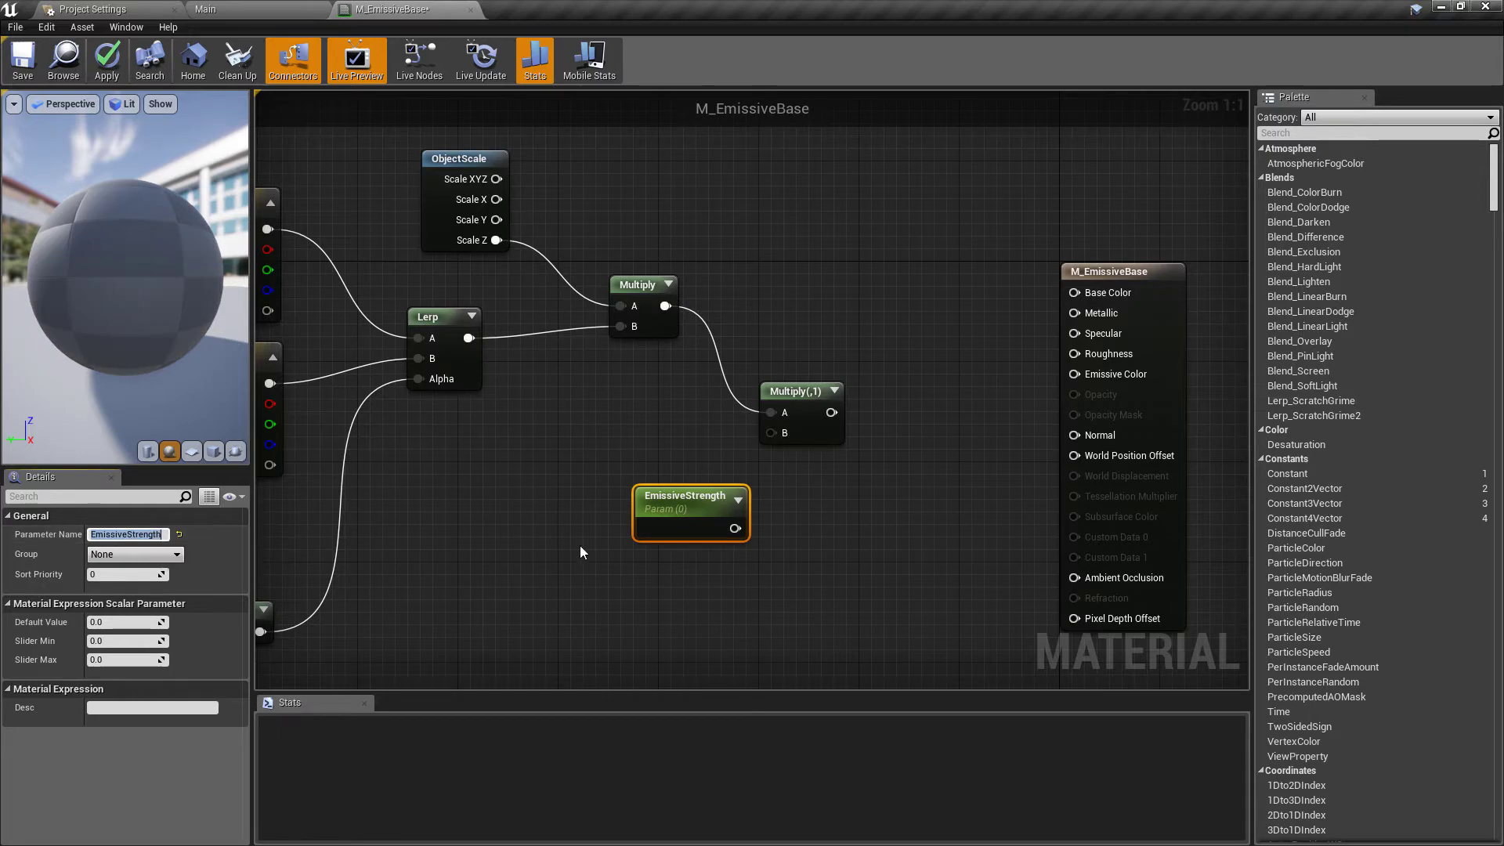
key(Return)
drag(725, 531, 772, 433)
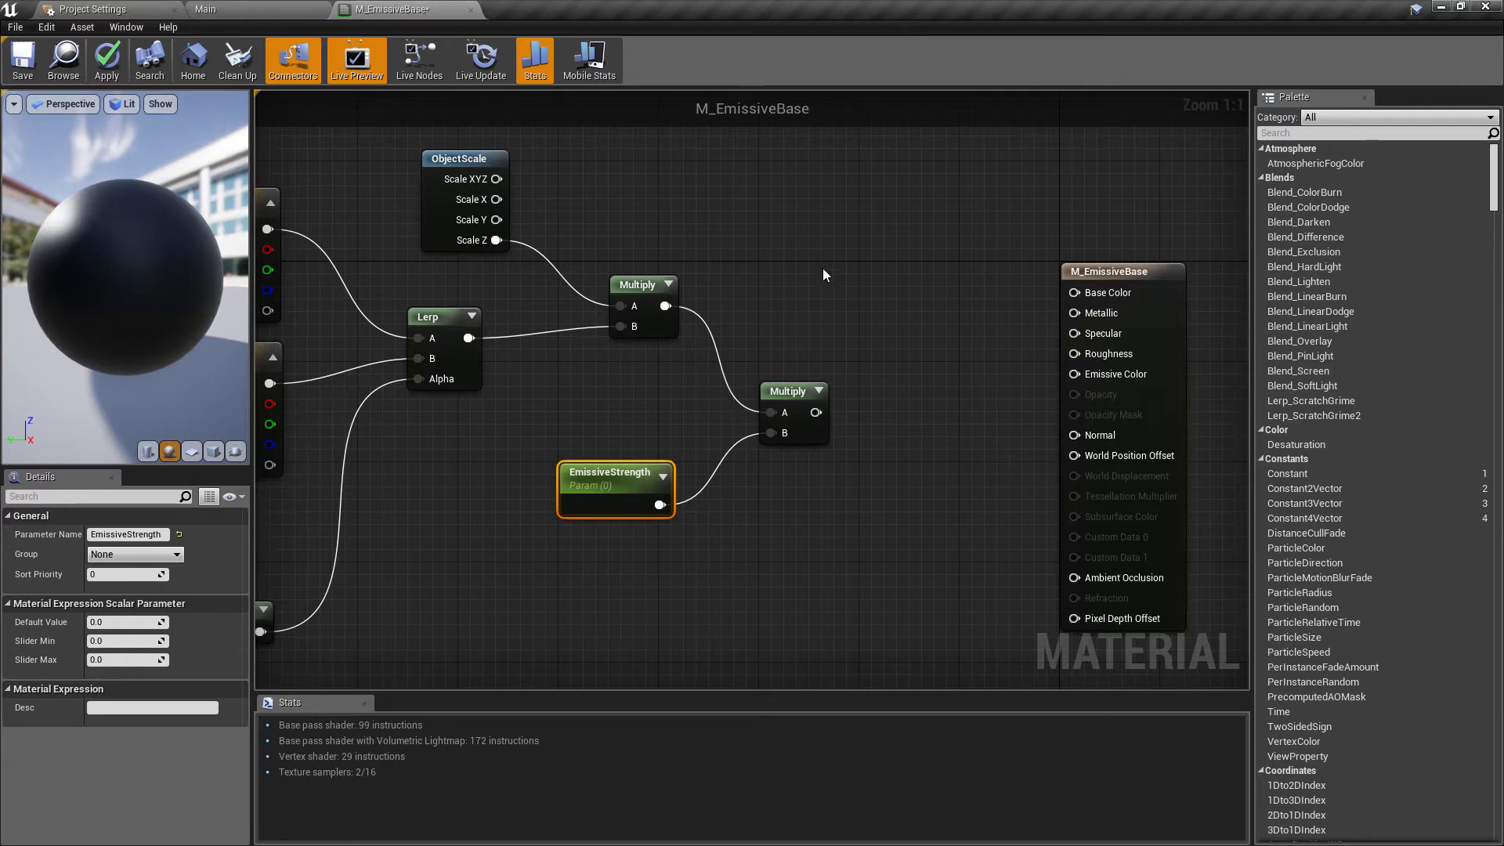
right_drag(822, 268, 789, 284)
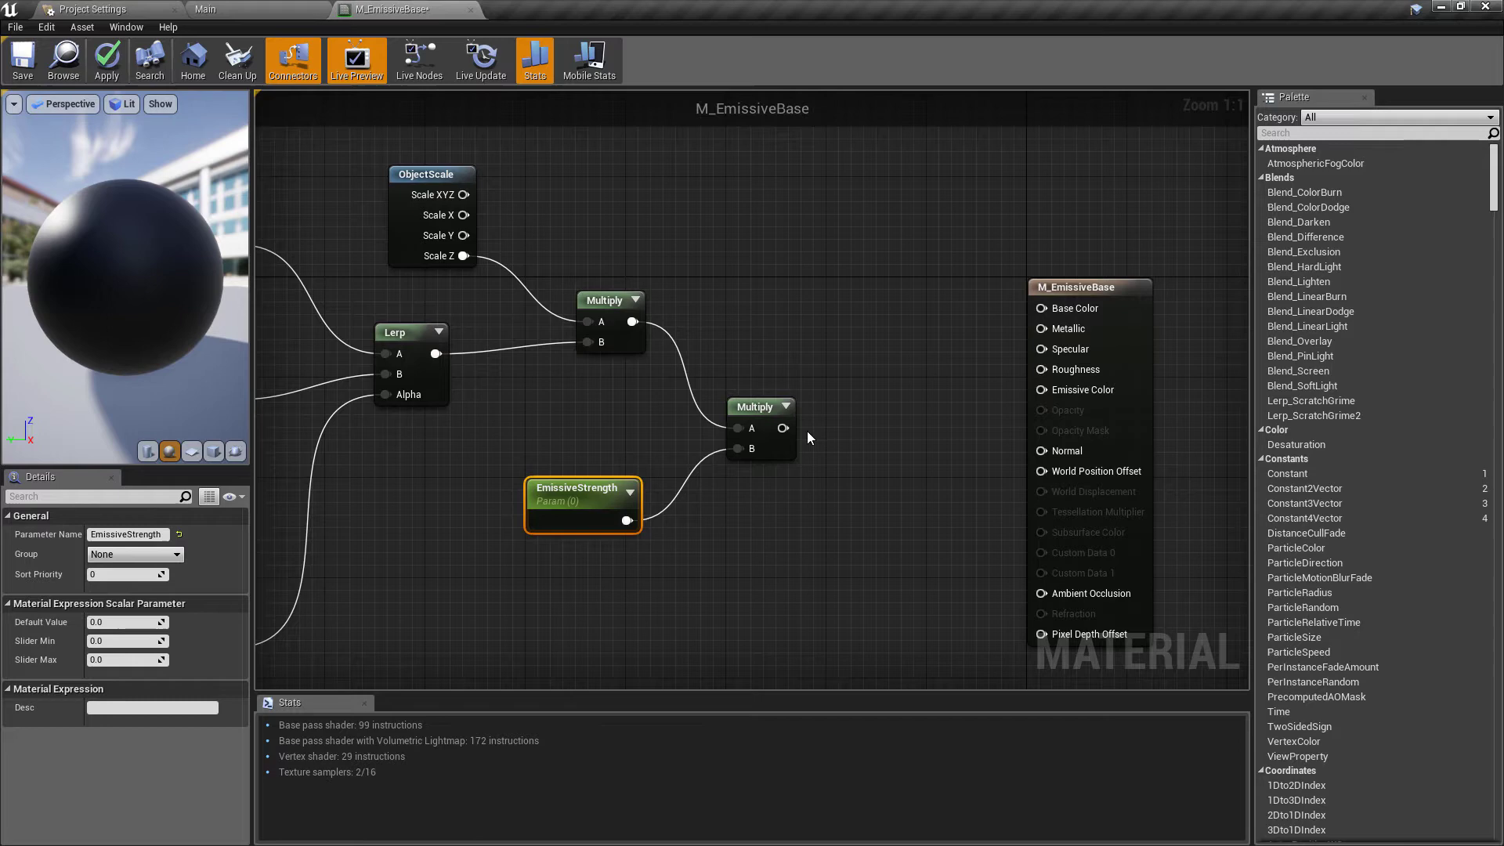
Connect the second Multiply's output to both Base Color and Emissive Color of the M_EmissiveBase node.
click(777, 429)
drag(781, 429, 1057, 310)
drag(783, 428, 1055, 389)
Add a Constant node of 0, feed it to Metallic and Specular, and apply the material changes.
click(828, 273)
drag(839, 288, 1049, 336)
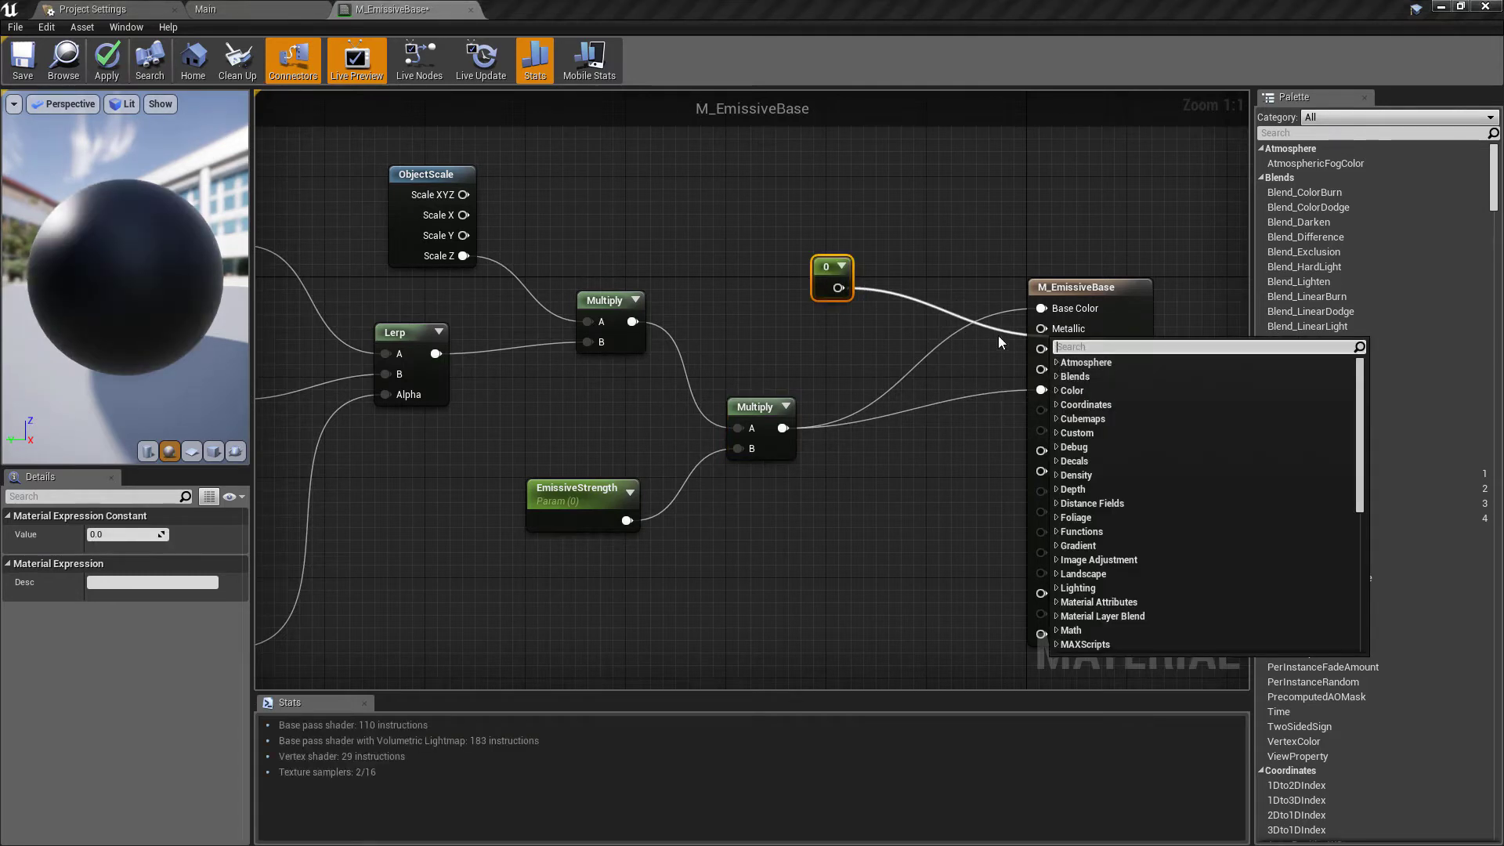
drag(838, 287, 1042, 349)
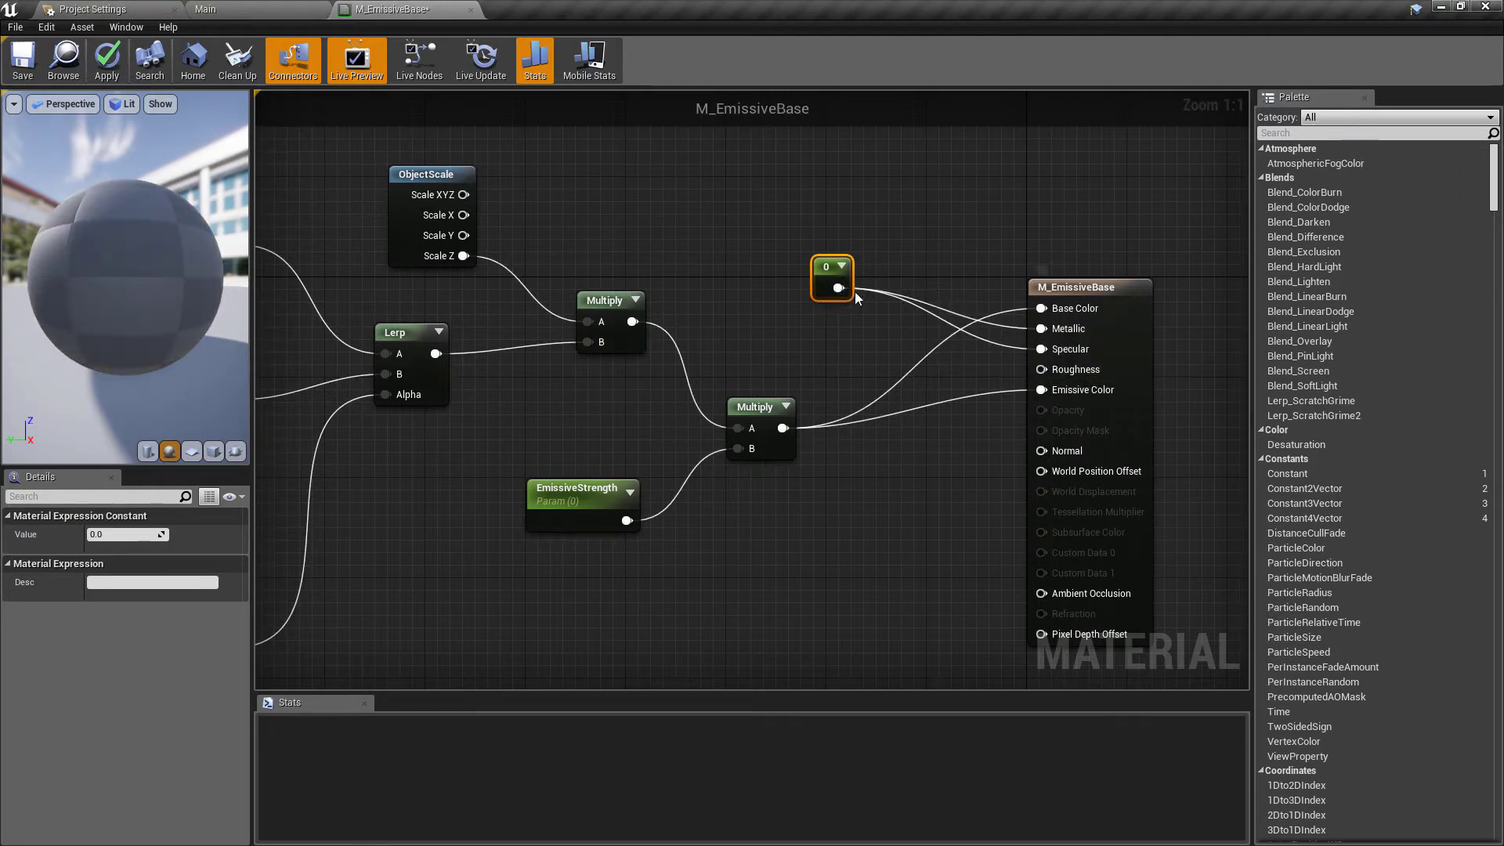
drag(826, 275, 842, 300)
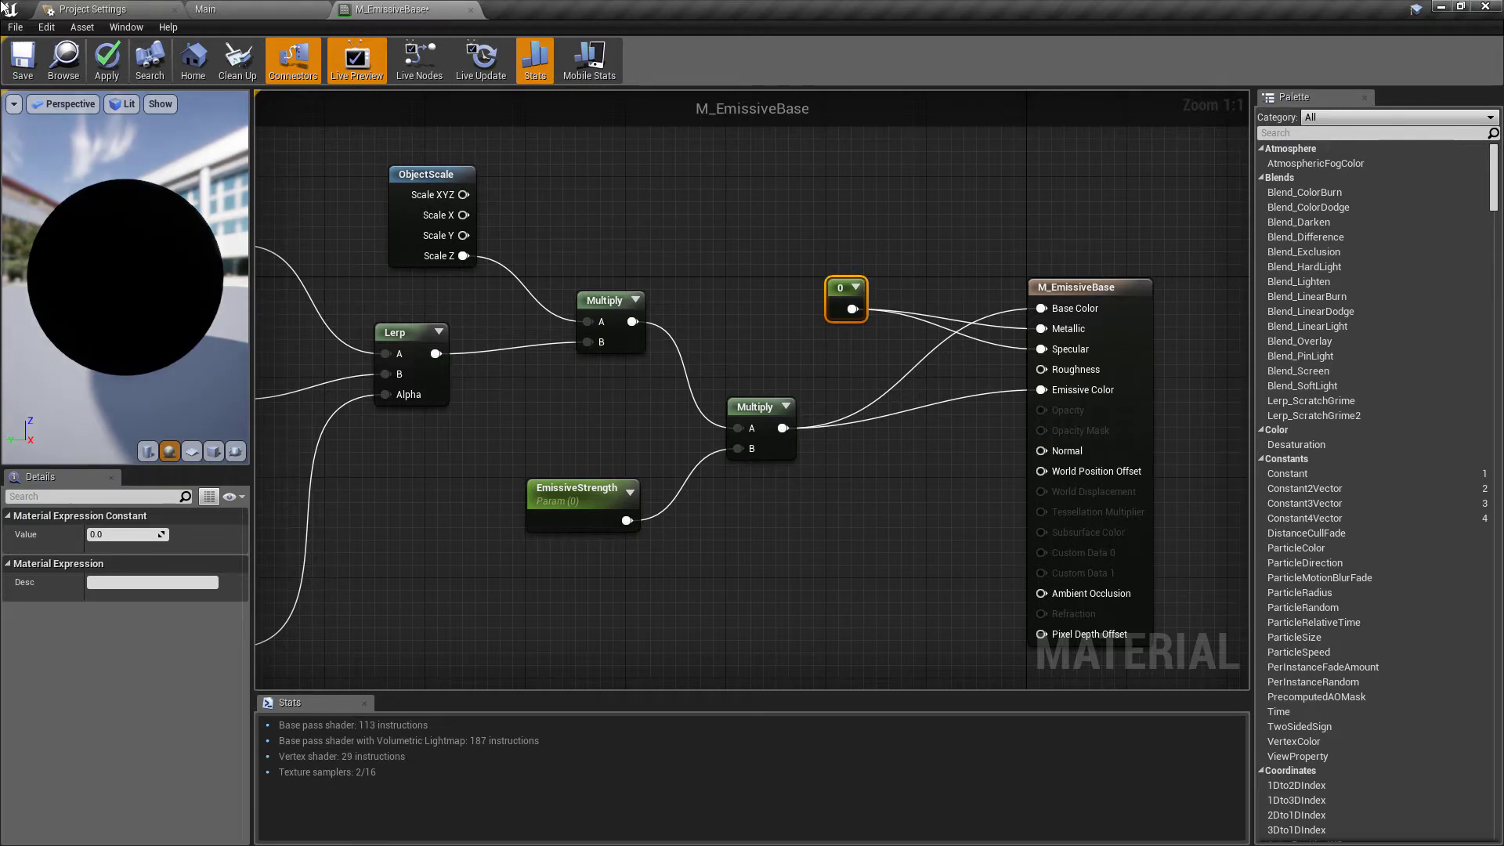
click(107, 59)
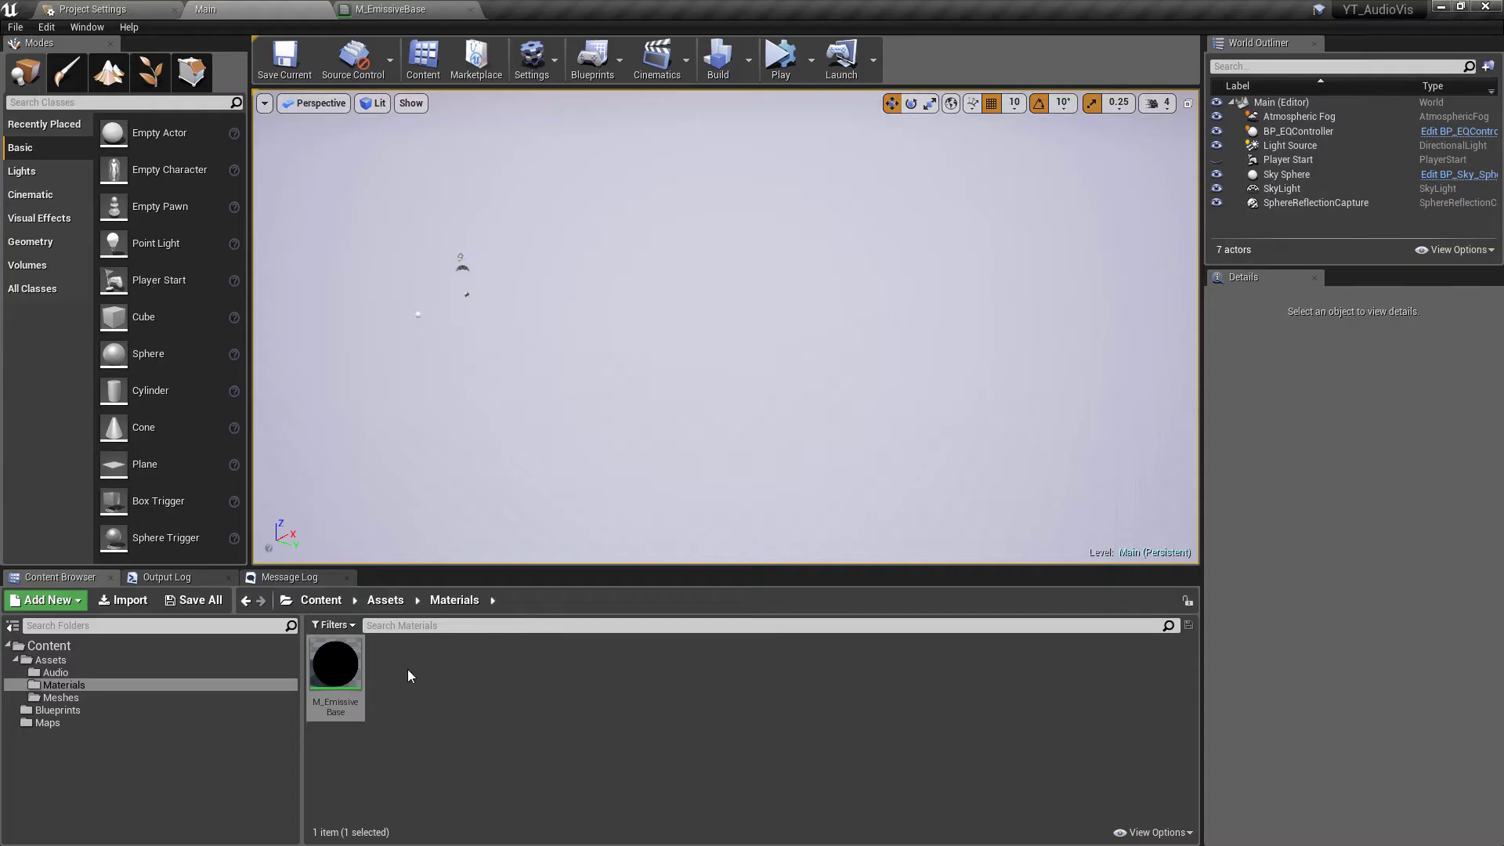
Create a material instance of M_EmissiveBase named MI_Emissive and open it for editing.
right_click(360, 671)
click(444, 330)
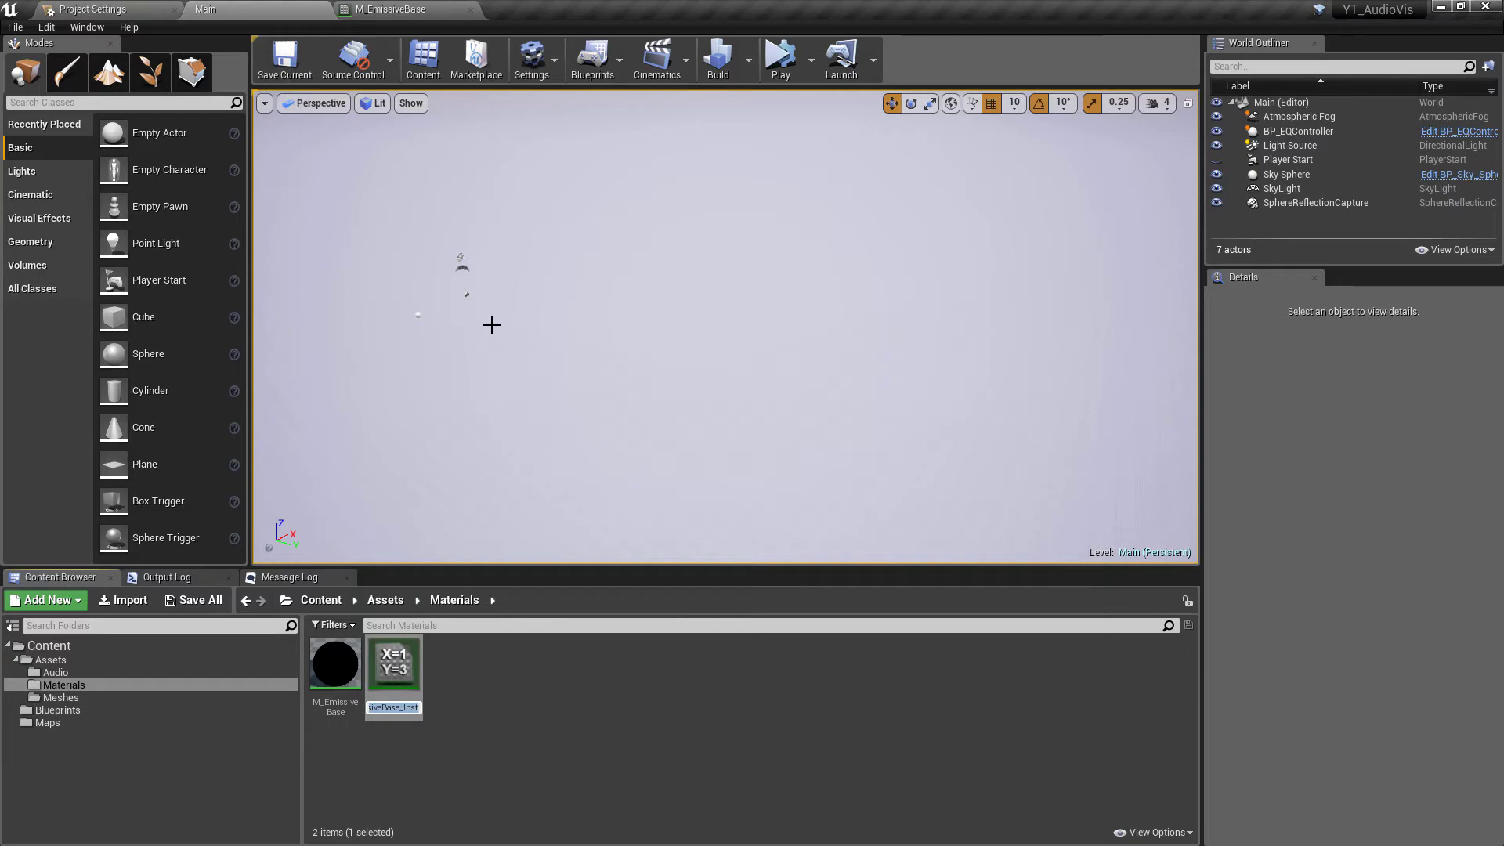
text(MI_Emissive)
key(Return)
double_click(394, 664)
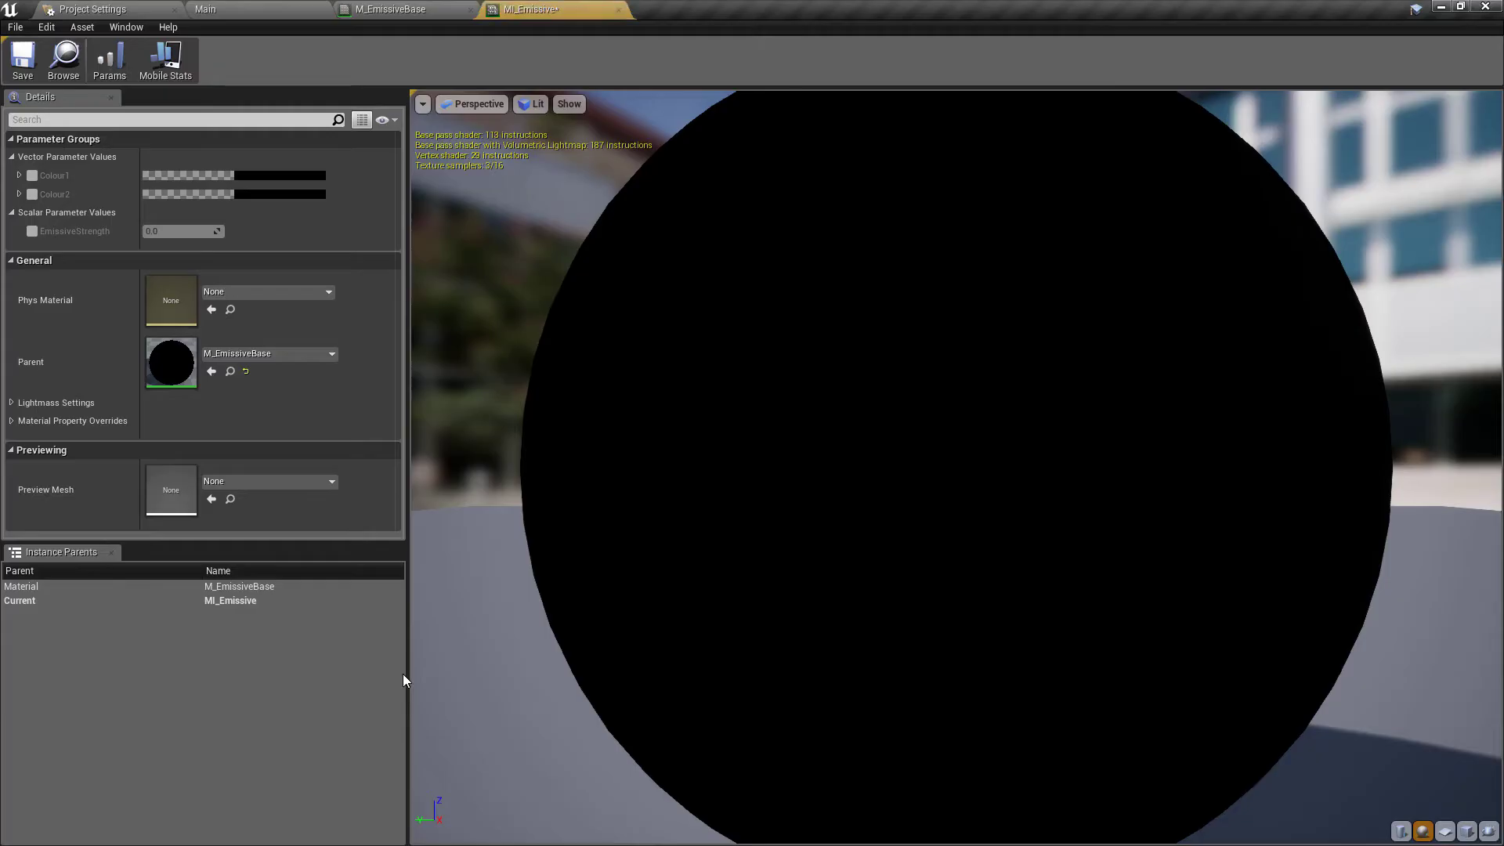
Enable the Colour1 and Colour2 overrides in MI_Emissive, setting Colour1 to blue and Colour2 to orange.
click(33, 175)
click(32, 195)
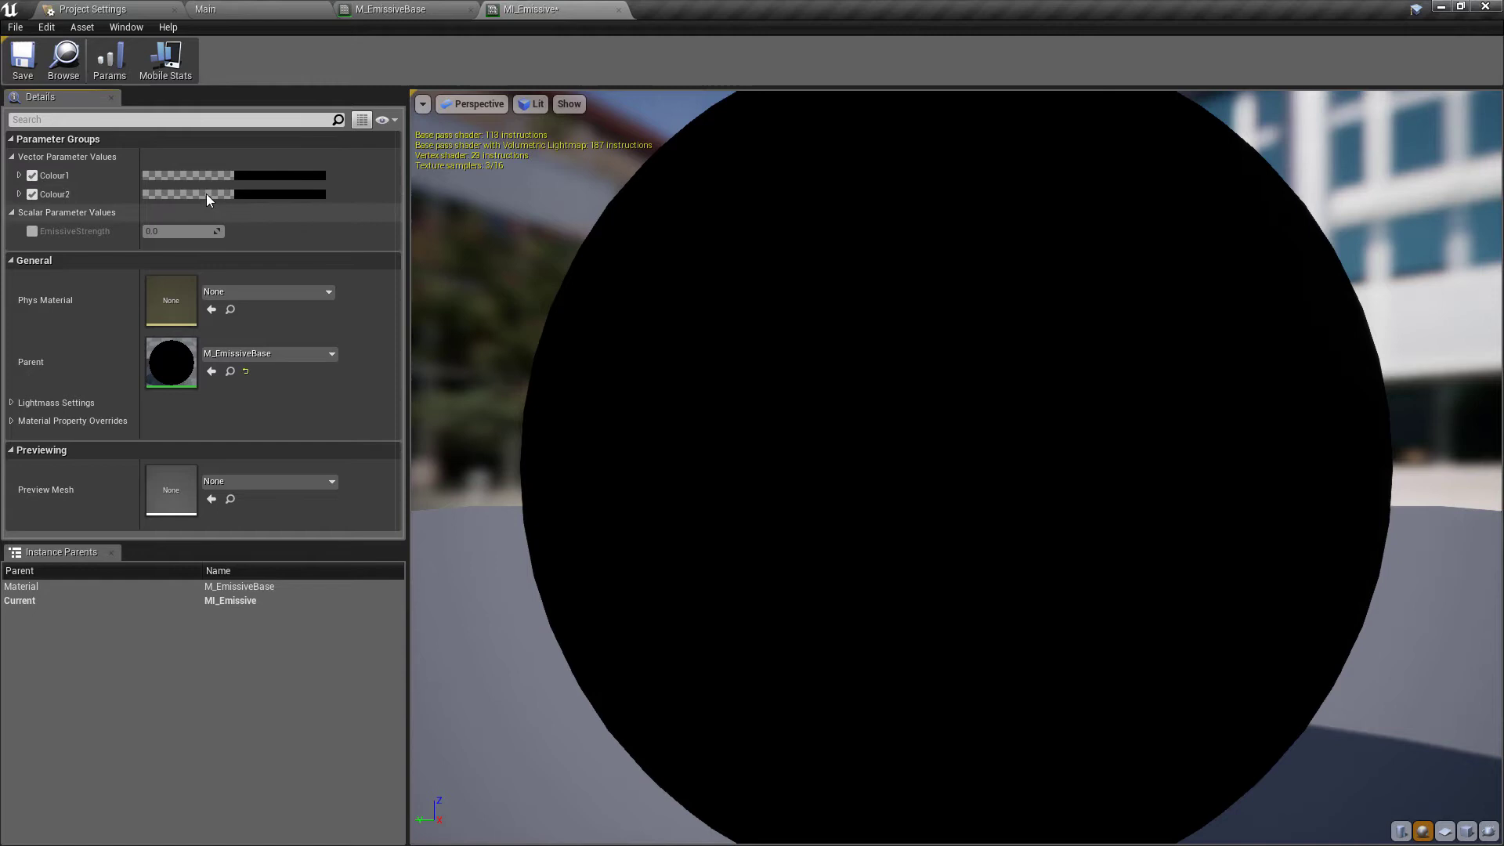
click(296, 176)
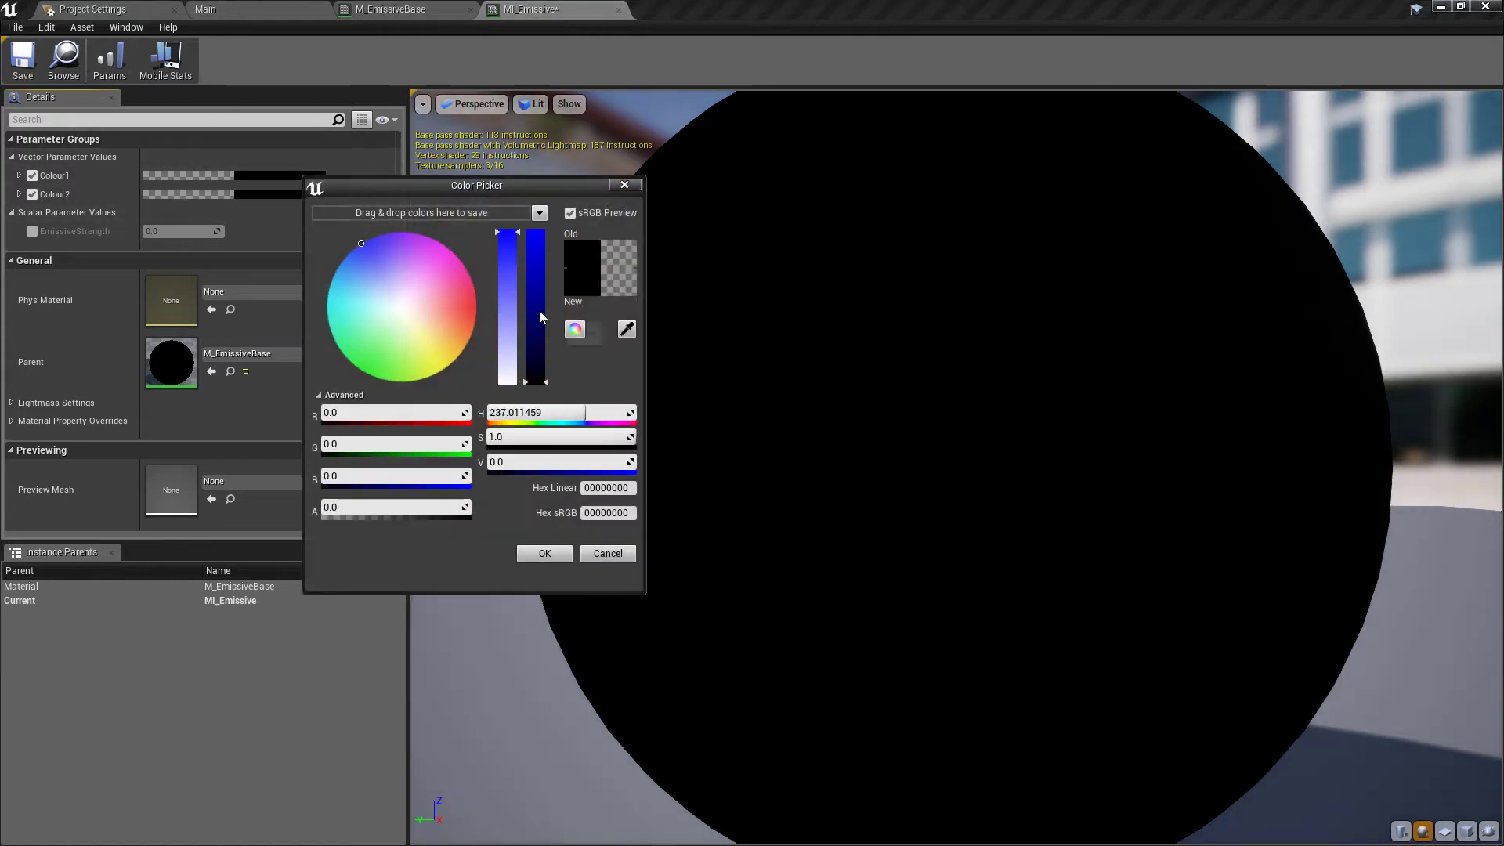
drag(535, 321, 535, 264)
click(544, 553)
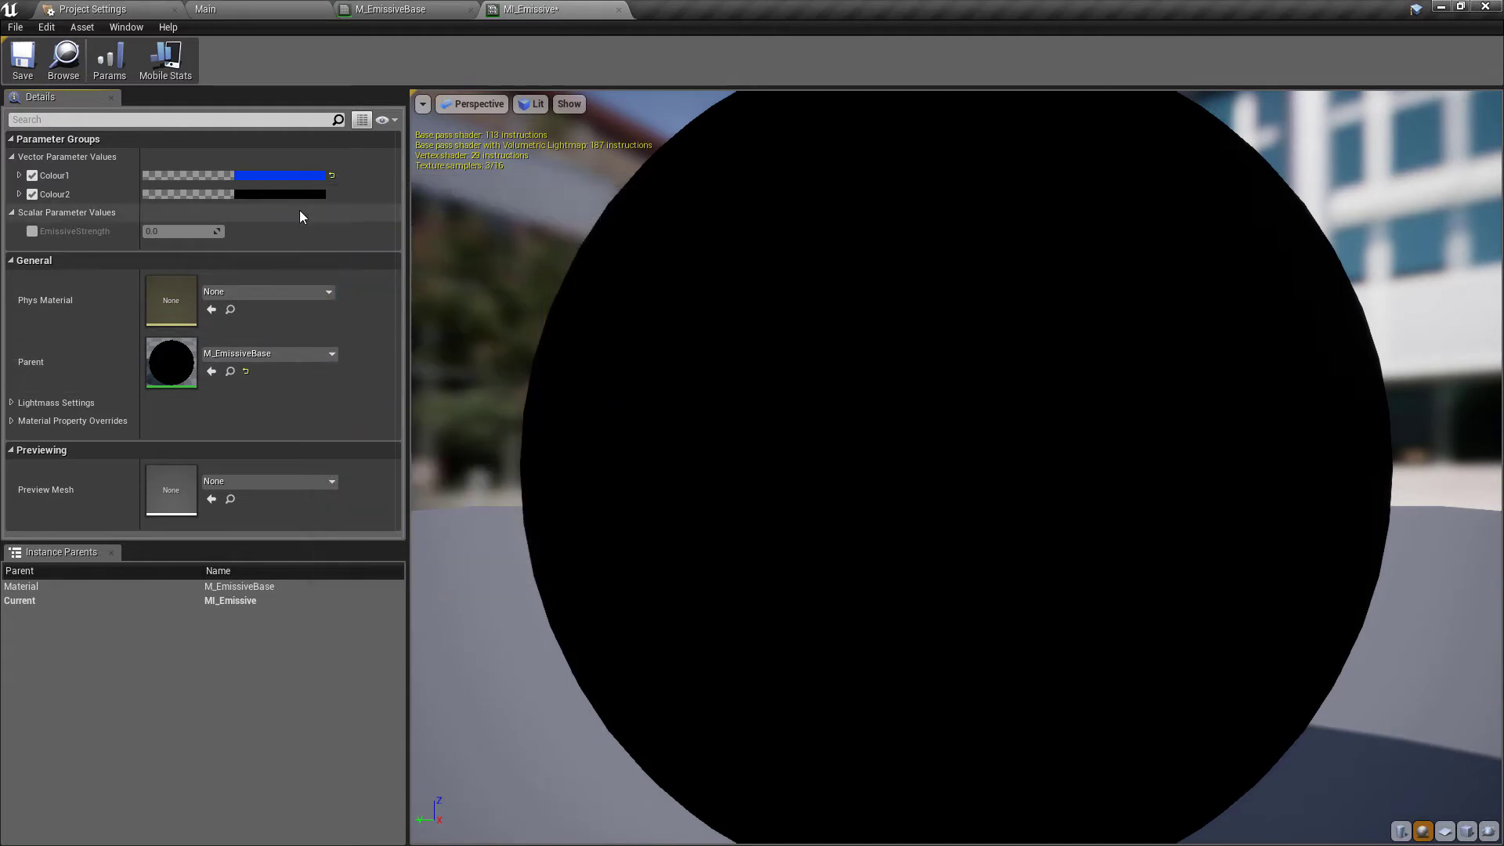
click(293, 195)
drag(396, 334, 477, 417)
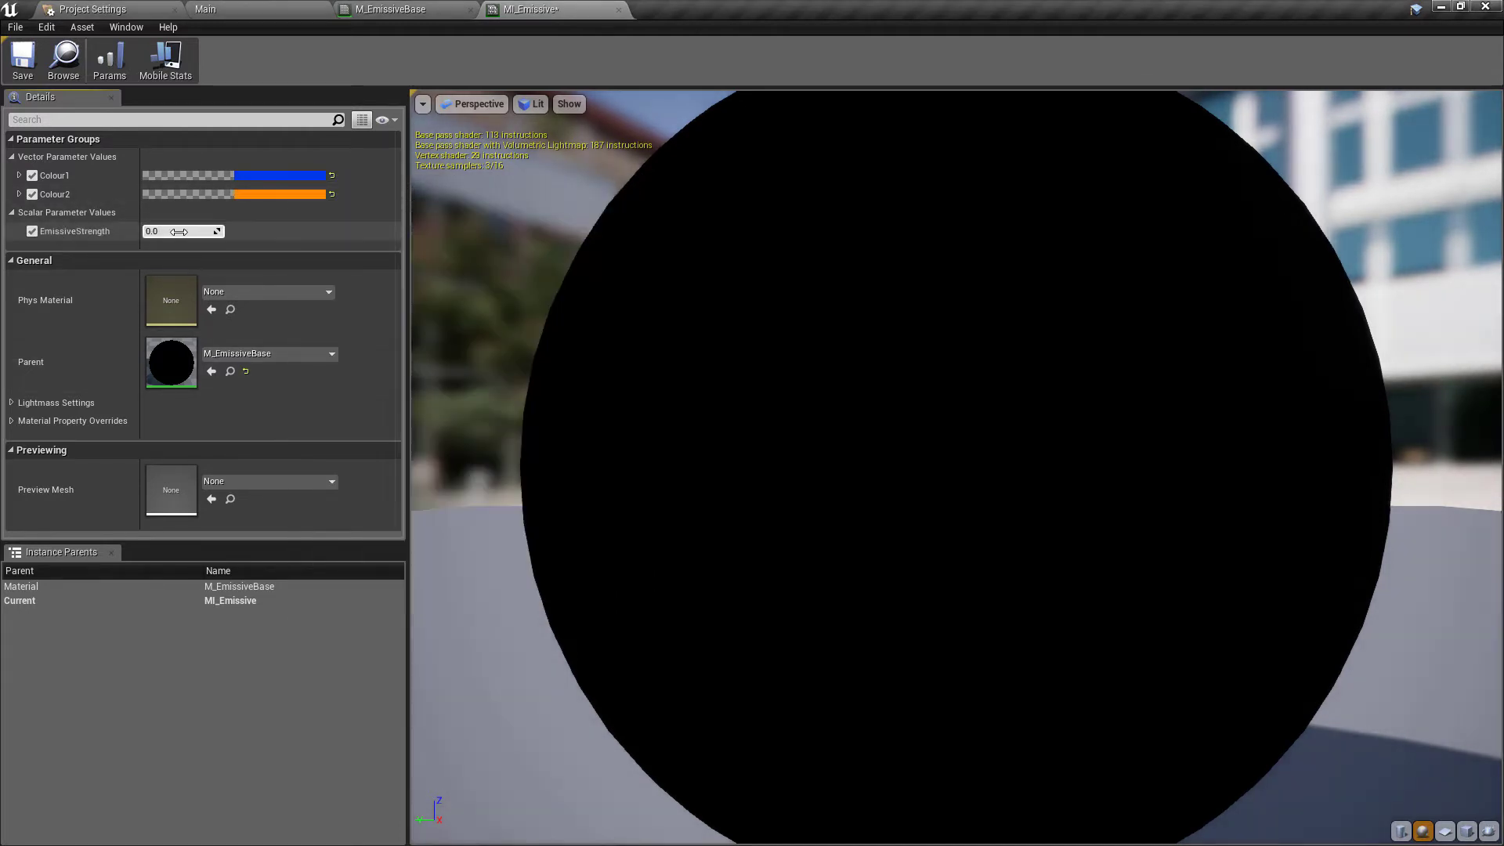
Set the EmissiveStrength parameter of MI_Emissive to 0.5 and check the preview sphere.
click(181, 231)
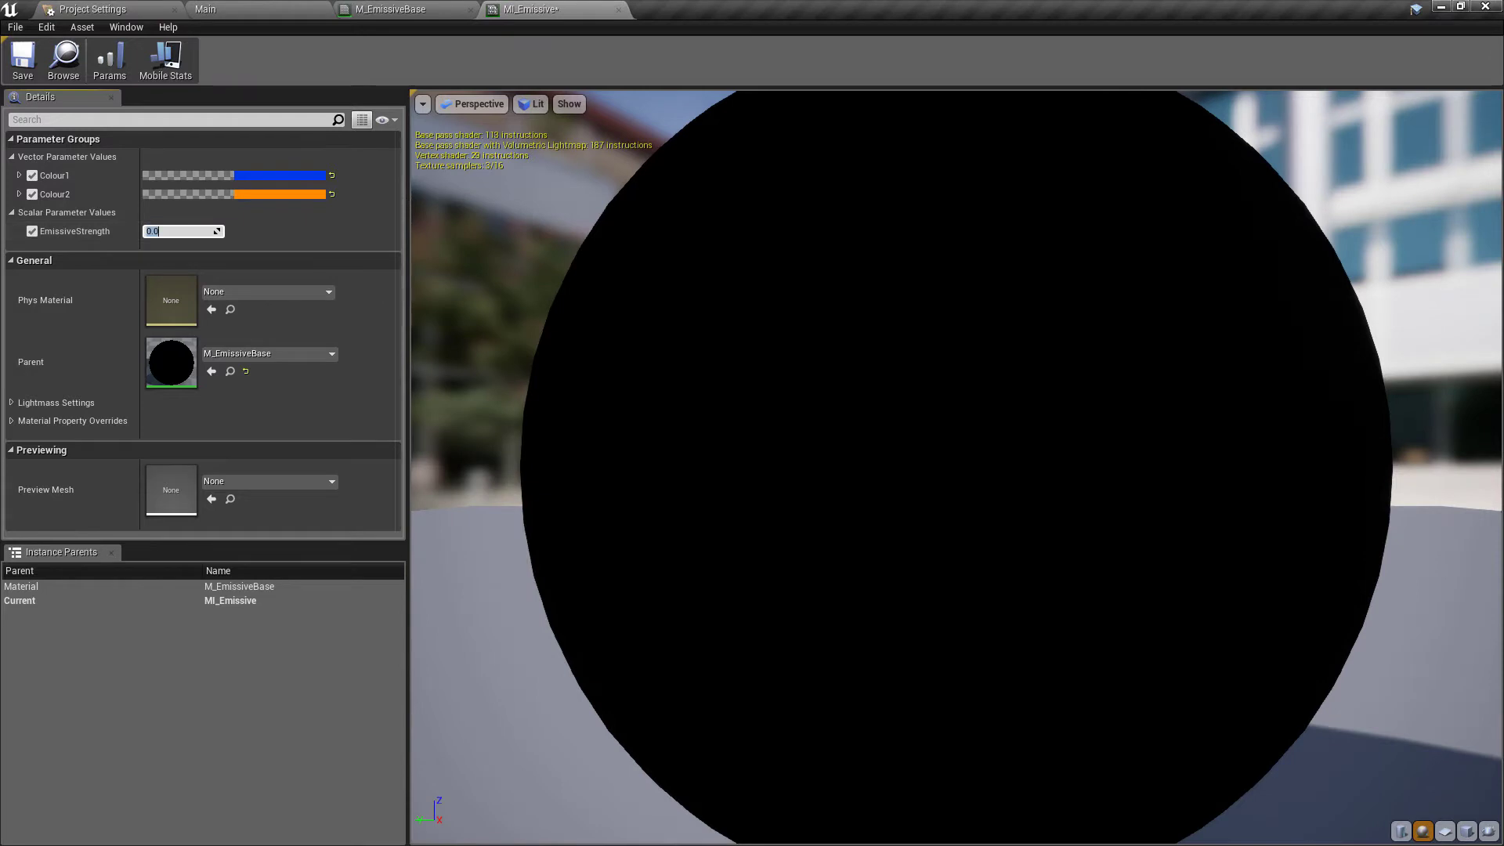
click(165, 232)
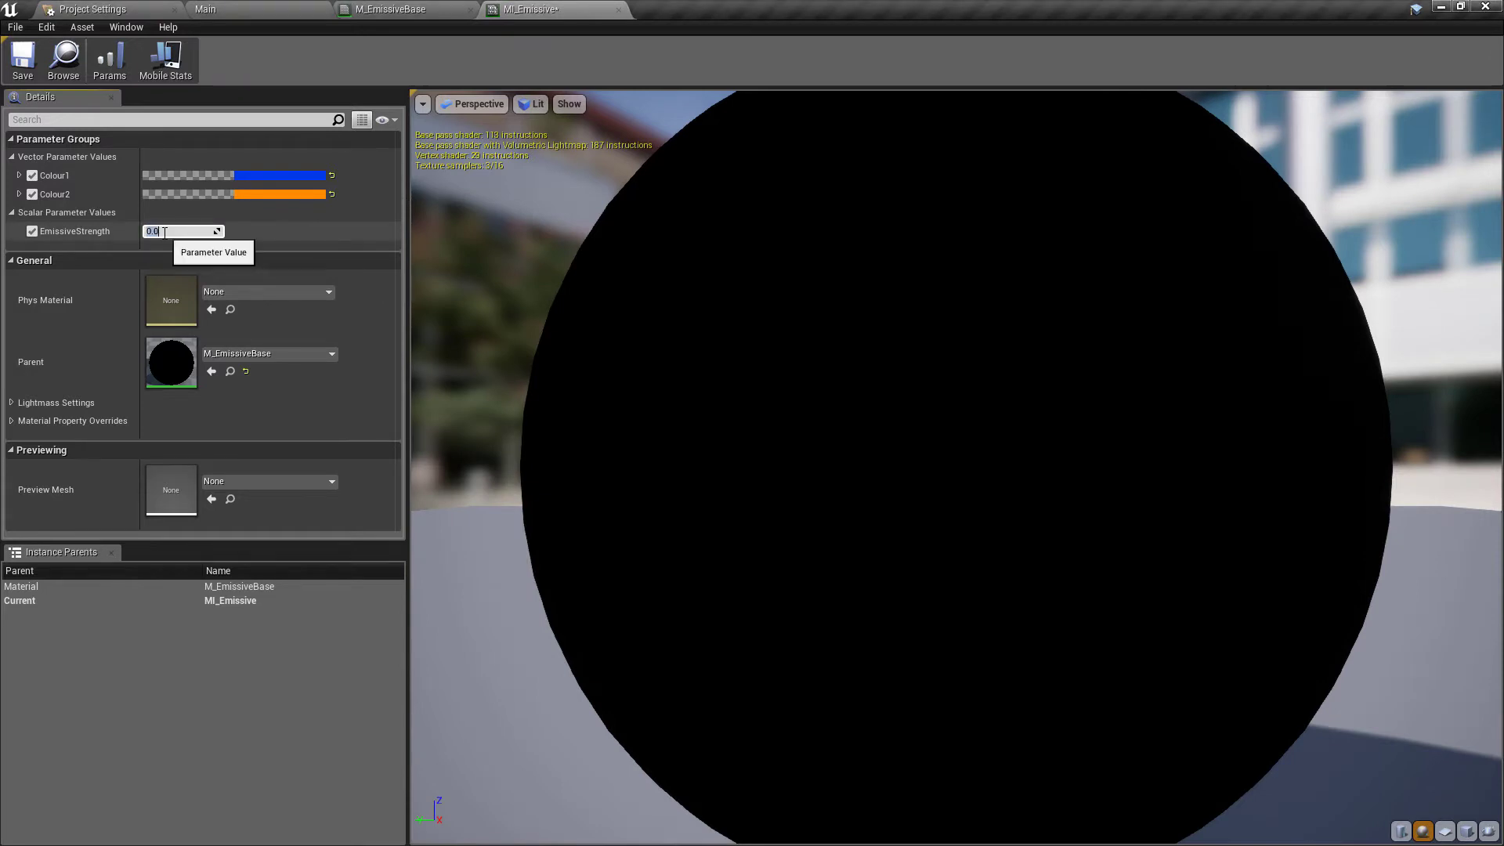
text(.5)
key(Return)
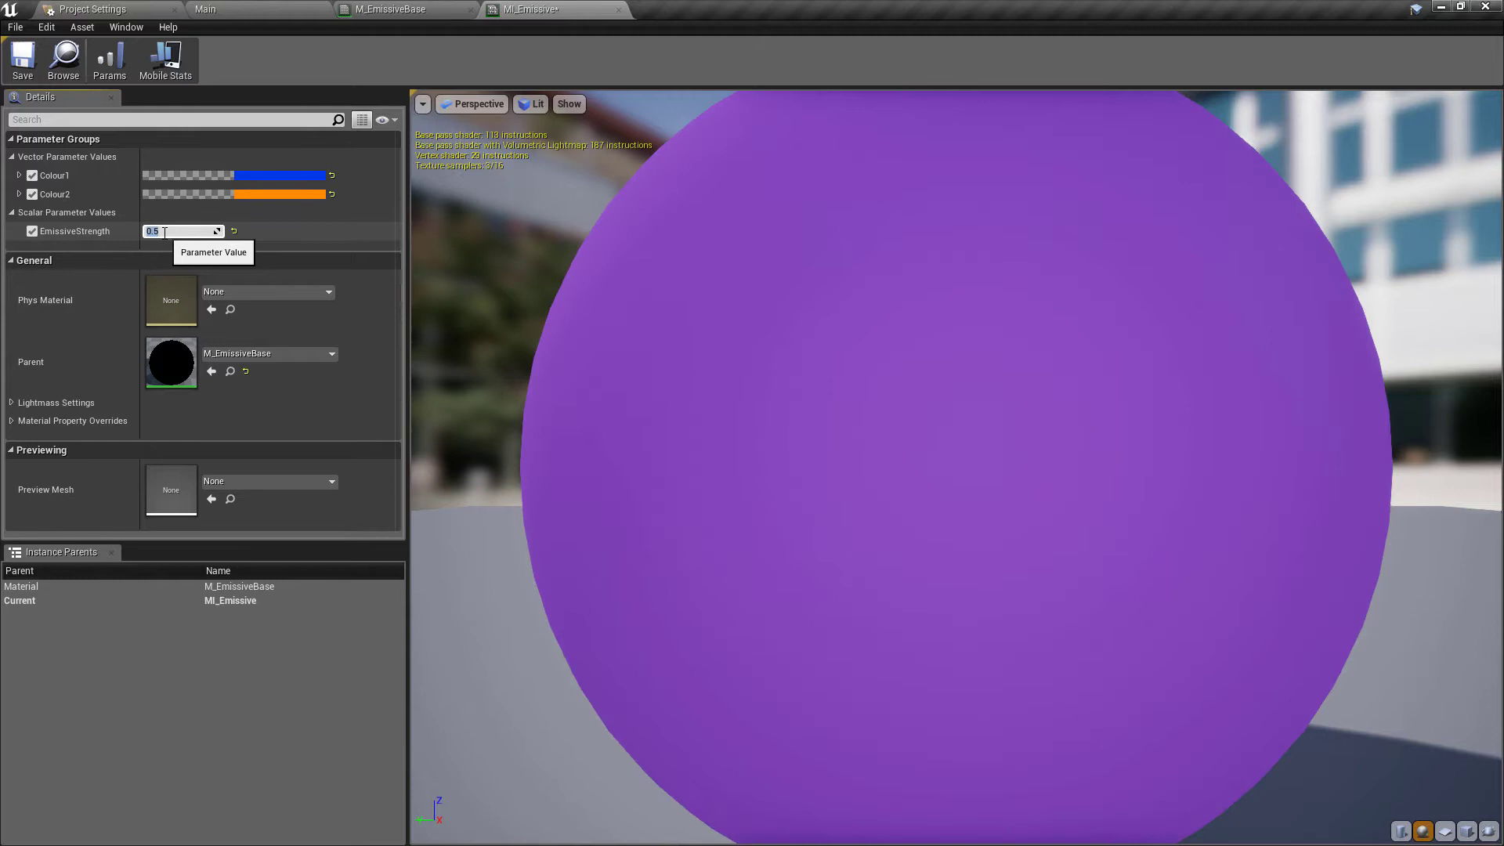
scroll(799, 326, down, 4)
scroll(901, 356, up, 3)
middle_drag(900, 356, 1058, 287)
scroll(922, 351, down, 4)
scroll(934, 342, down, 1)
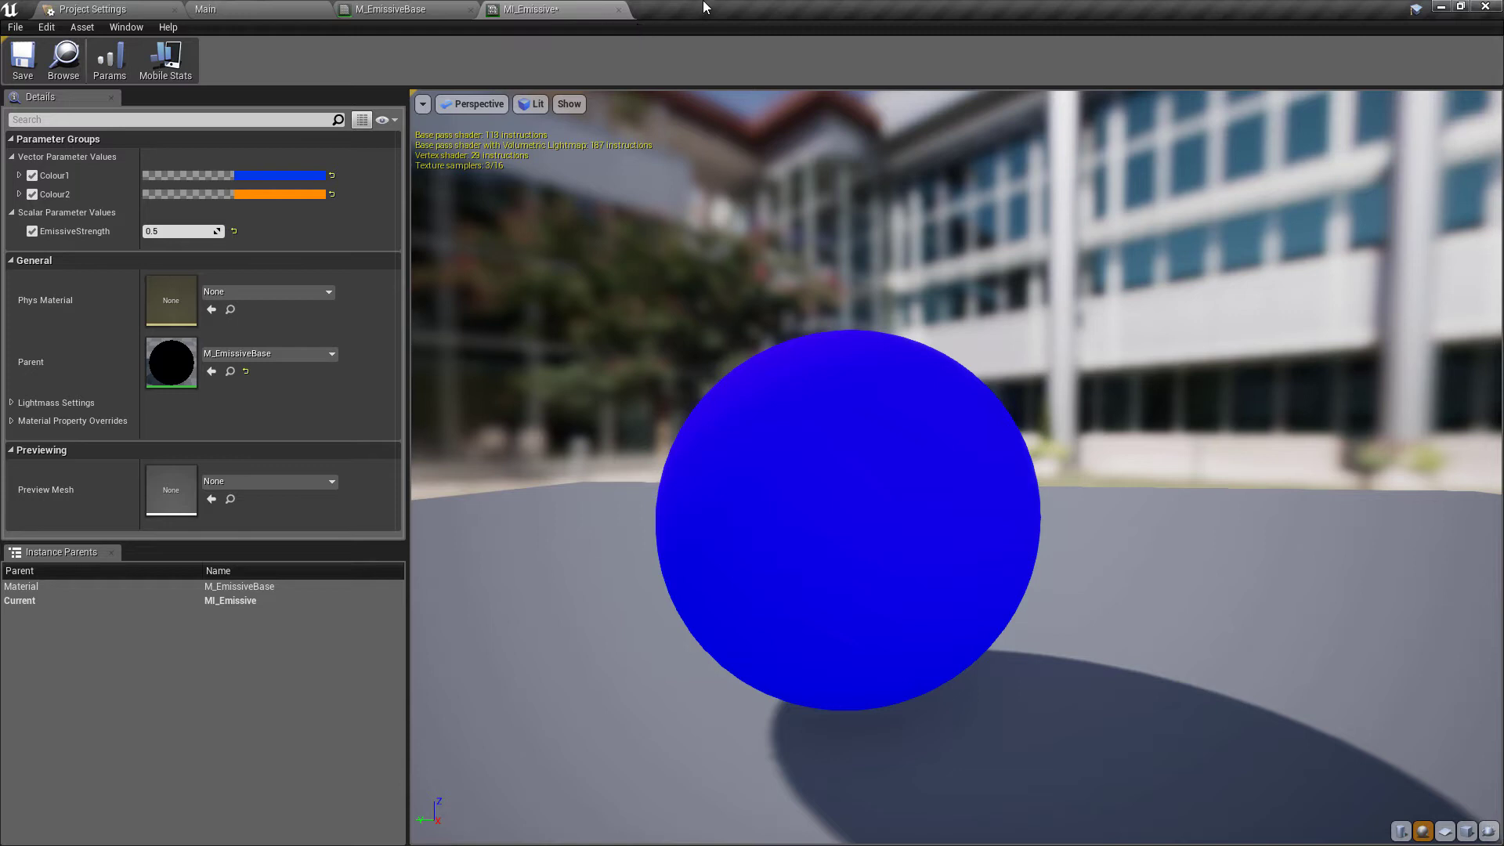
Open the BP_Cube blueprint and assign MI_Emissive as the material of its StaticMesh component.
click(290, 8)
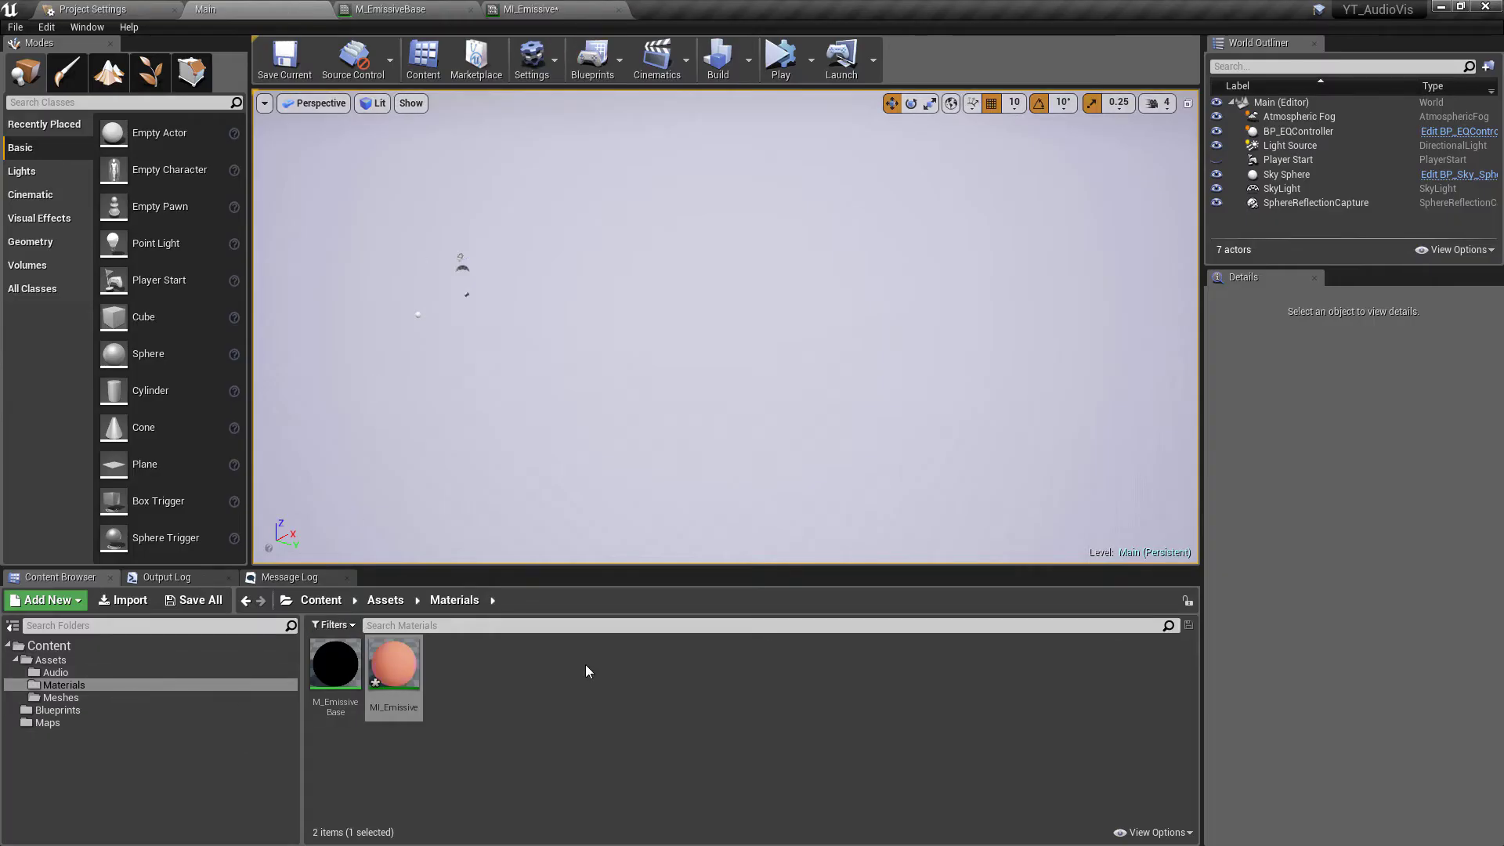
click(143, 697)
click(129, 710)
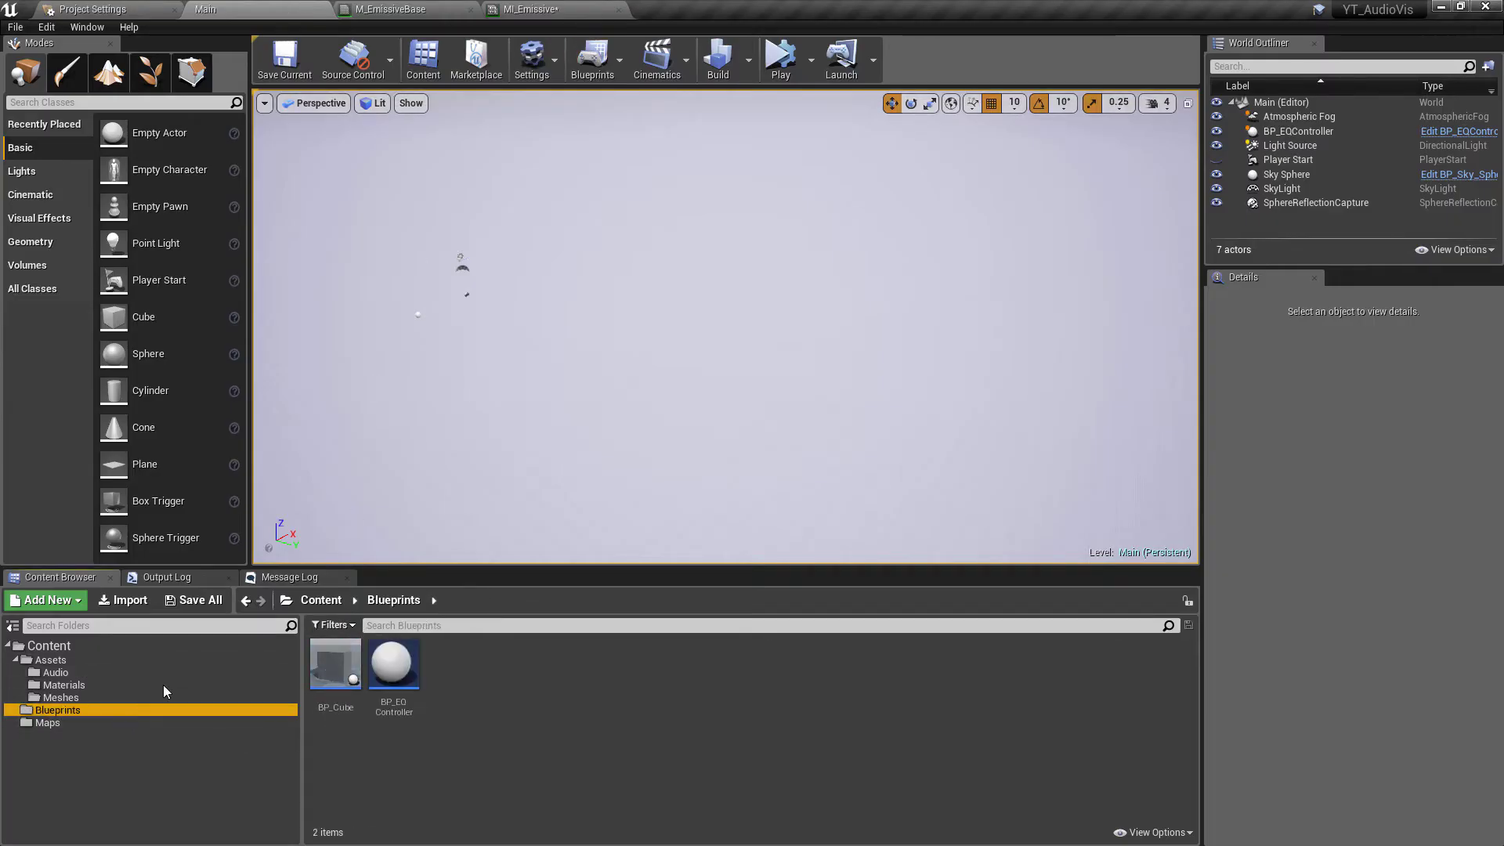
double_click(330, 674)
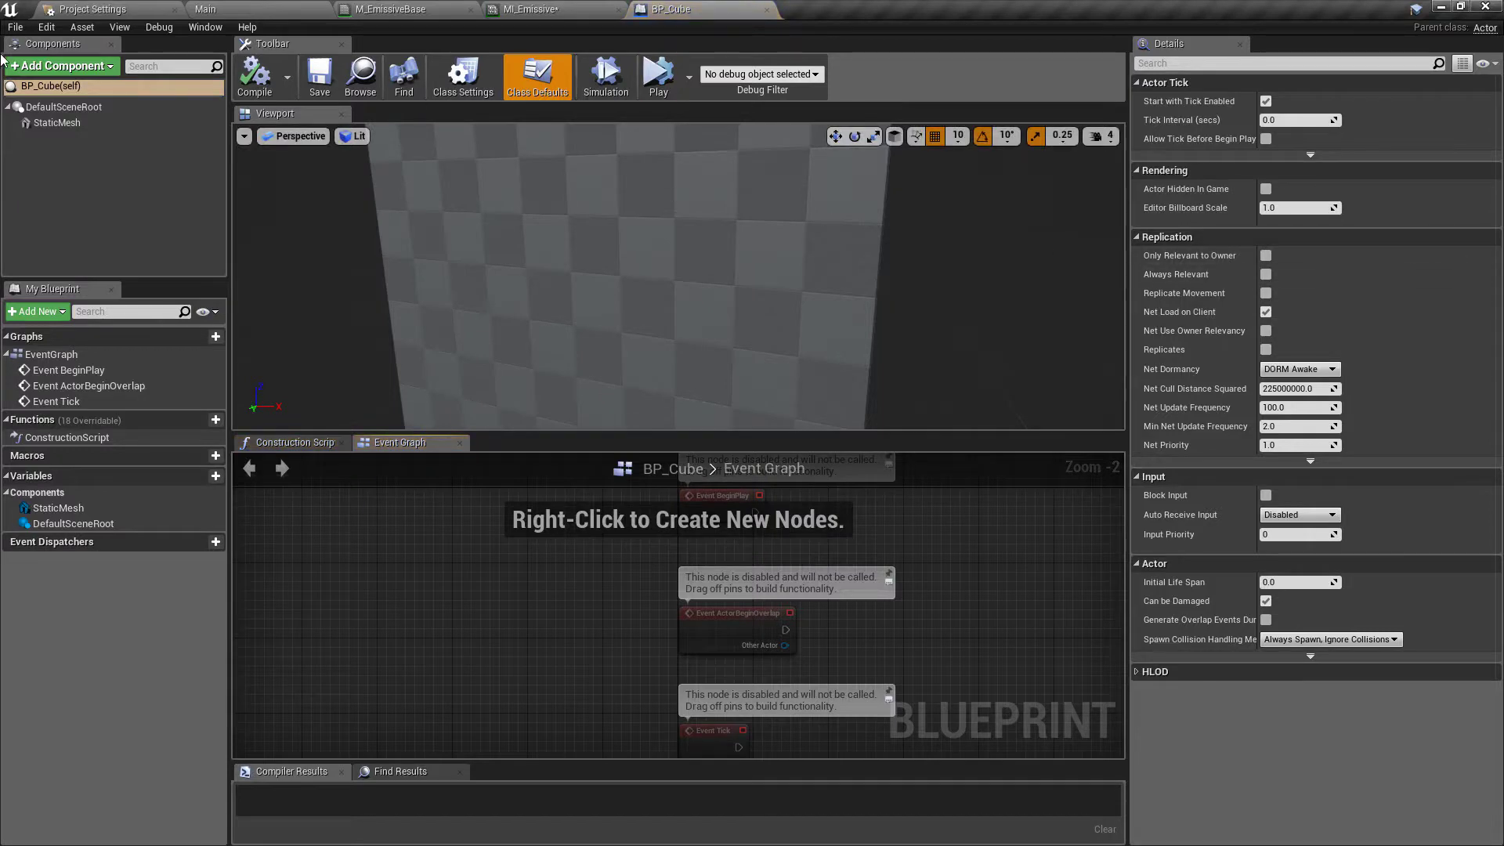
click(56, 124)
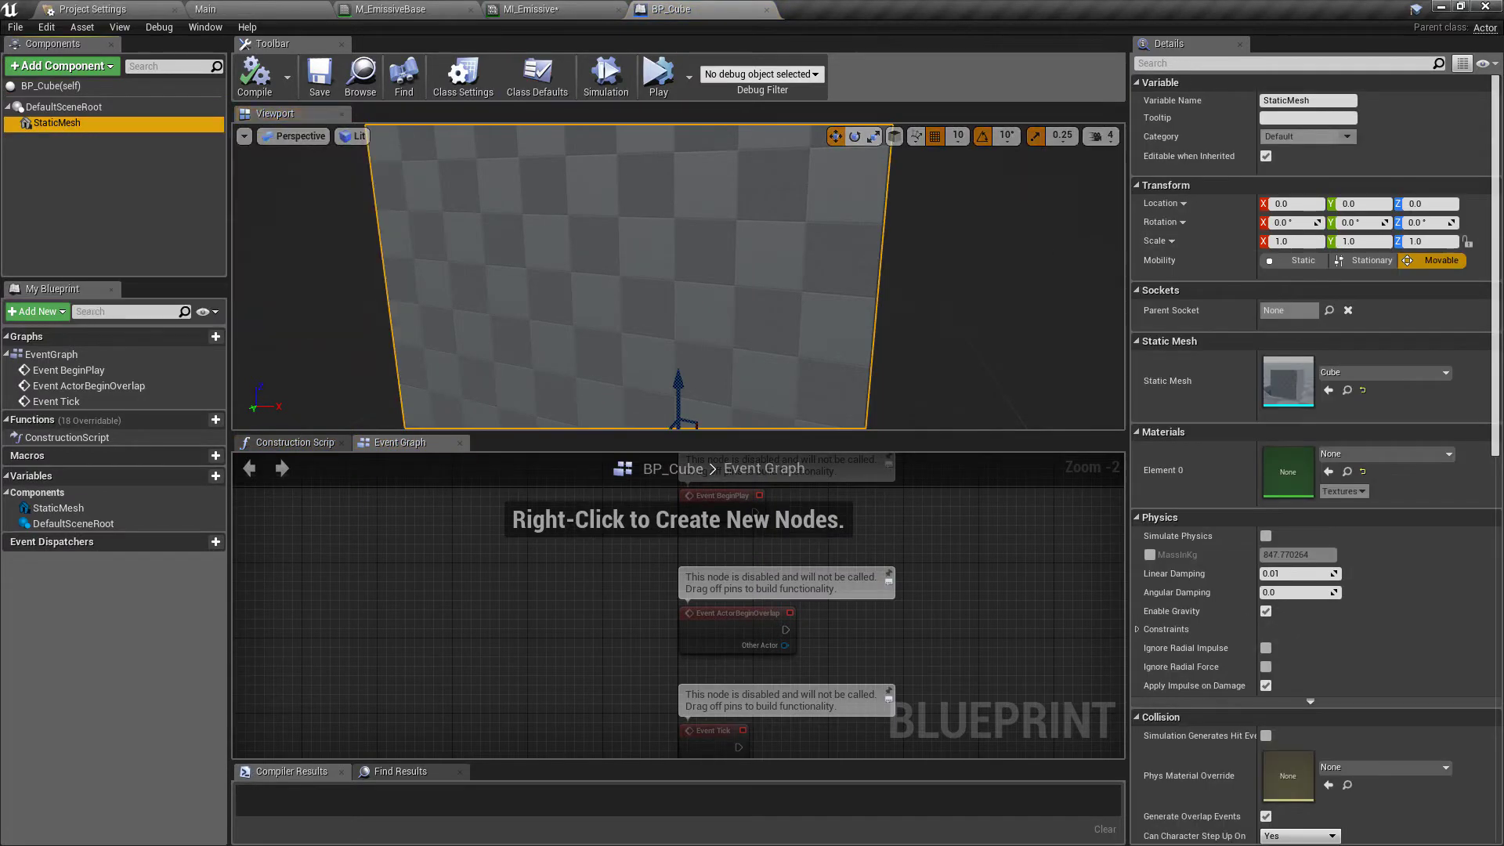
click(1363, 454)
click(1330, 661)
scroll(948, 294, down, 5)
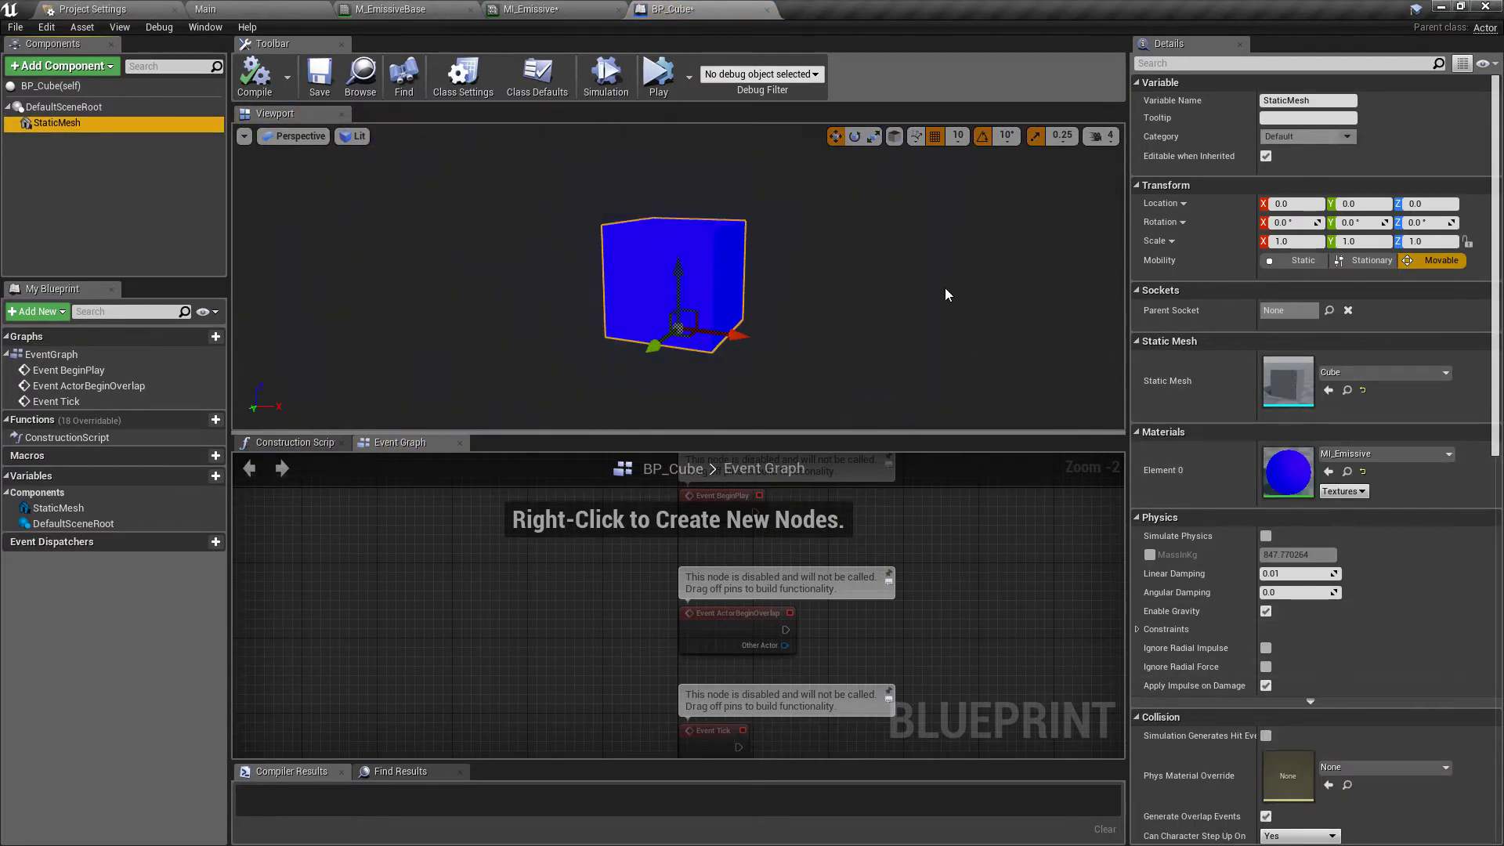
Dock BP_Cube's Construction Script and Event Graph alongside its Viewport and save all assets.
drag(297, 444, 344, 398)
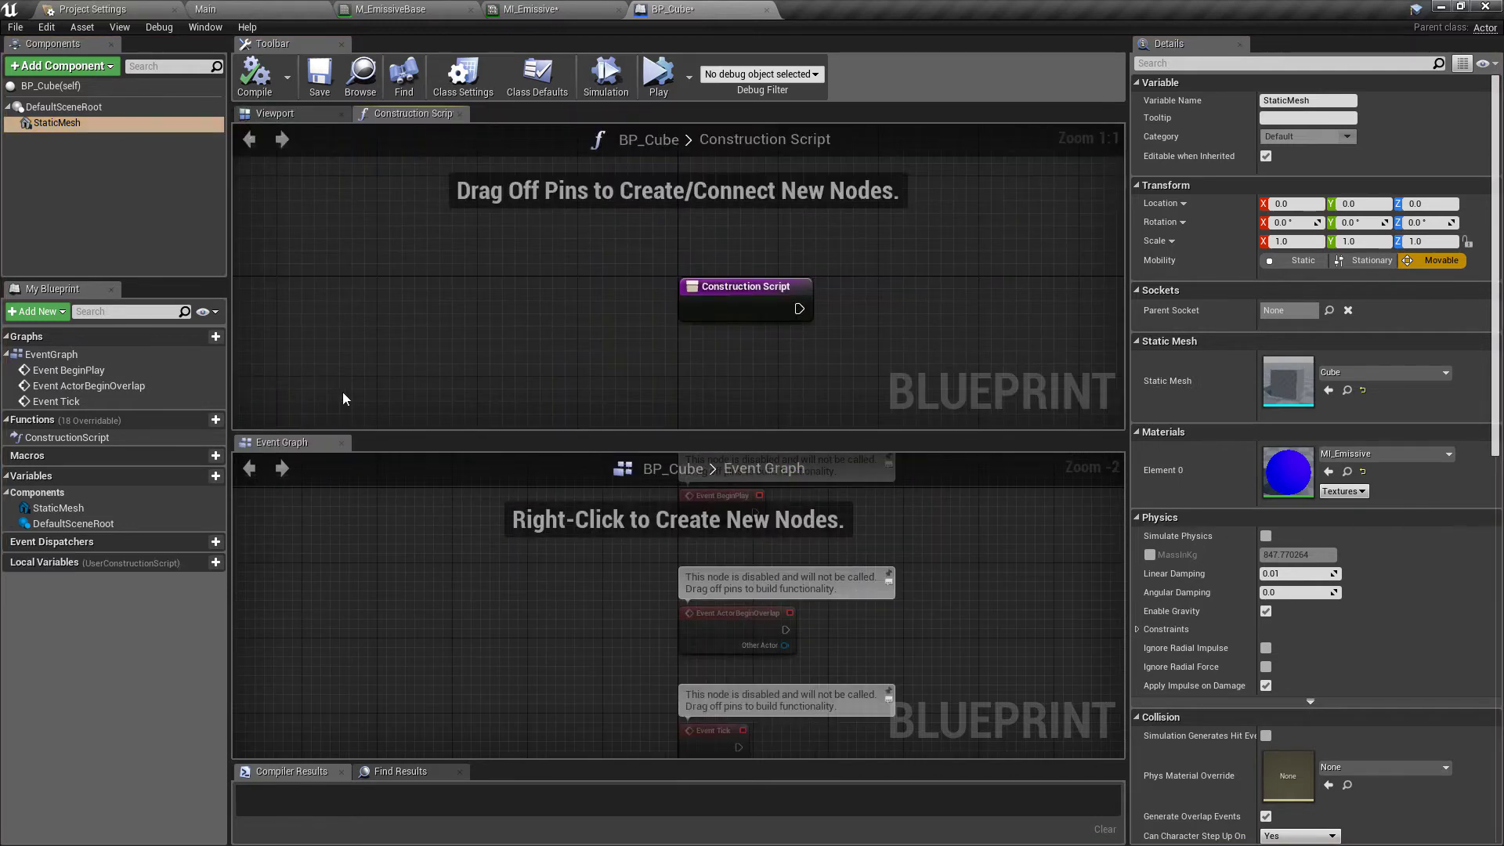
drag(282, 442, 518, 113)
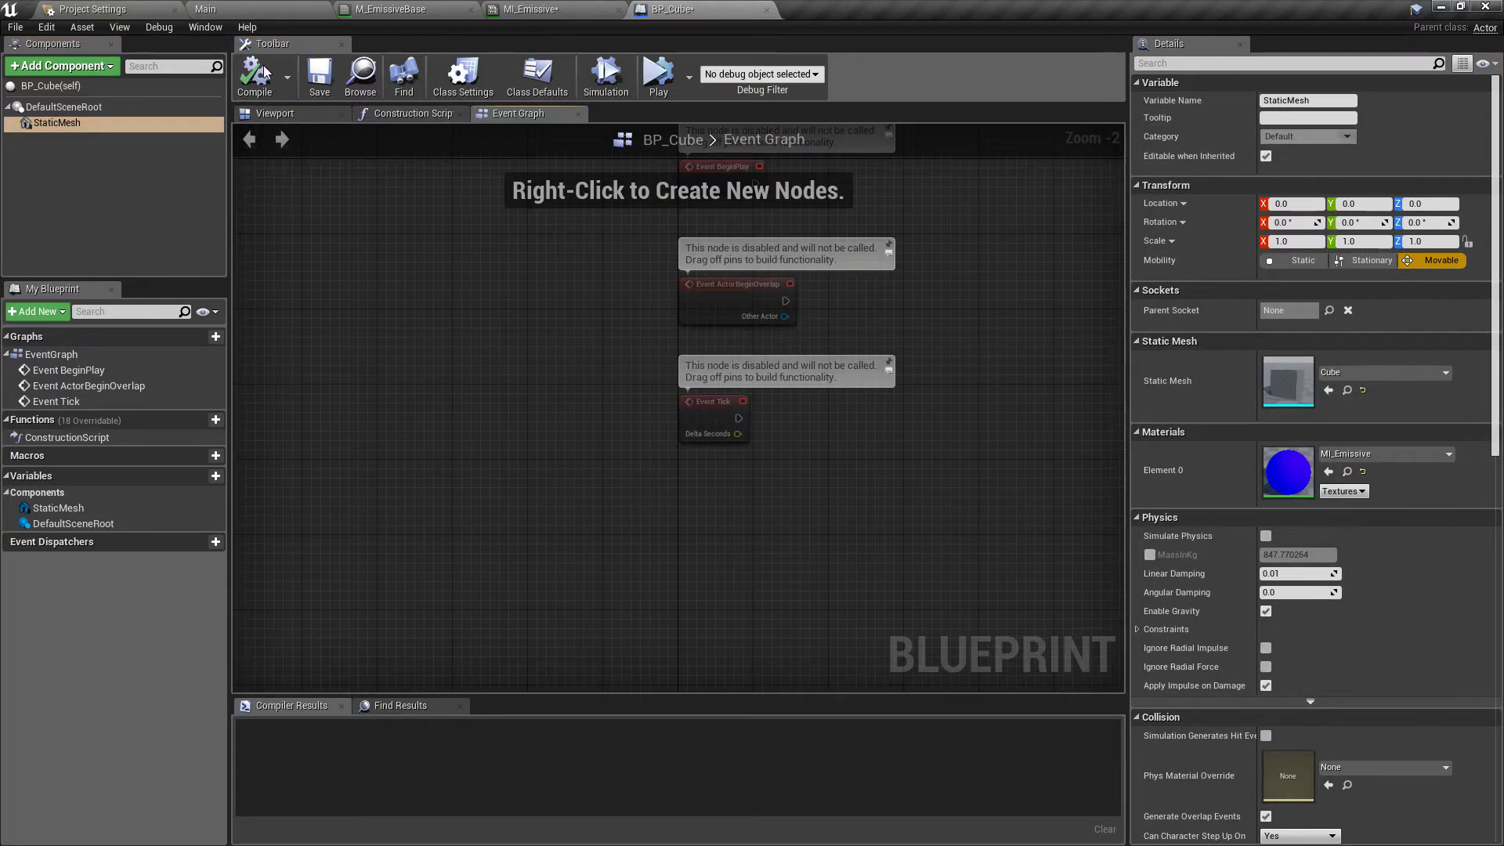
key(ctrl+shift+s)
Simulate the Main level, view the coloured cube grid from several angles, and stop the simulation.
click(286, 9)
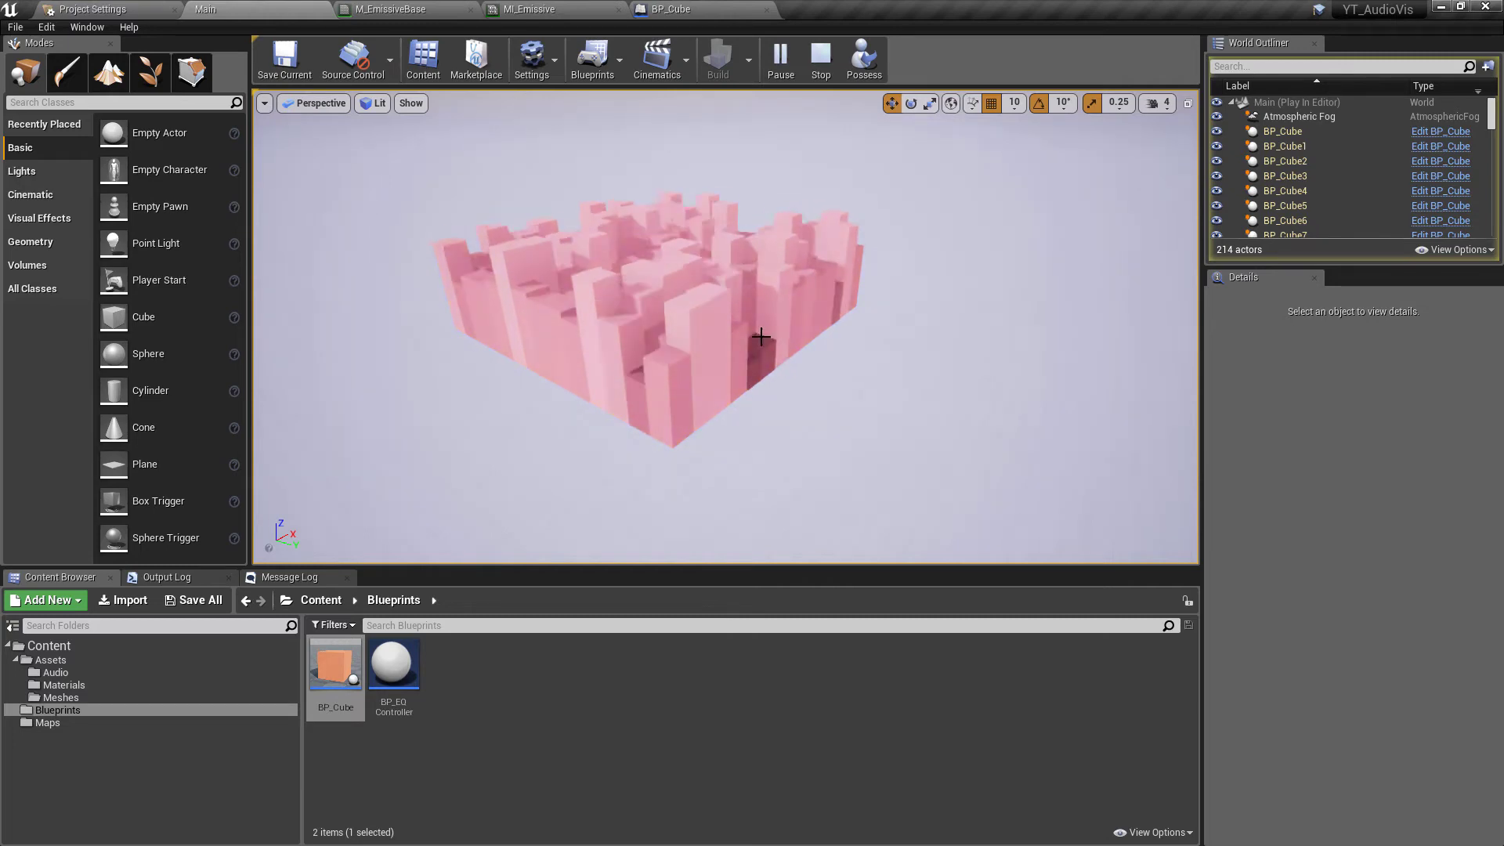
right_drag(764, 361, 917, 364)
key(a)
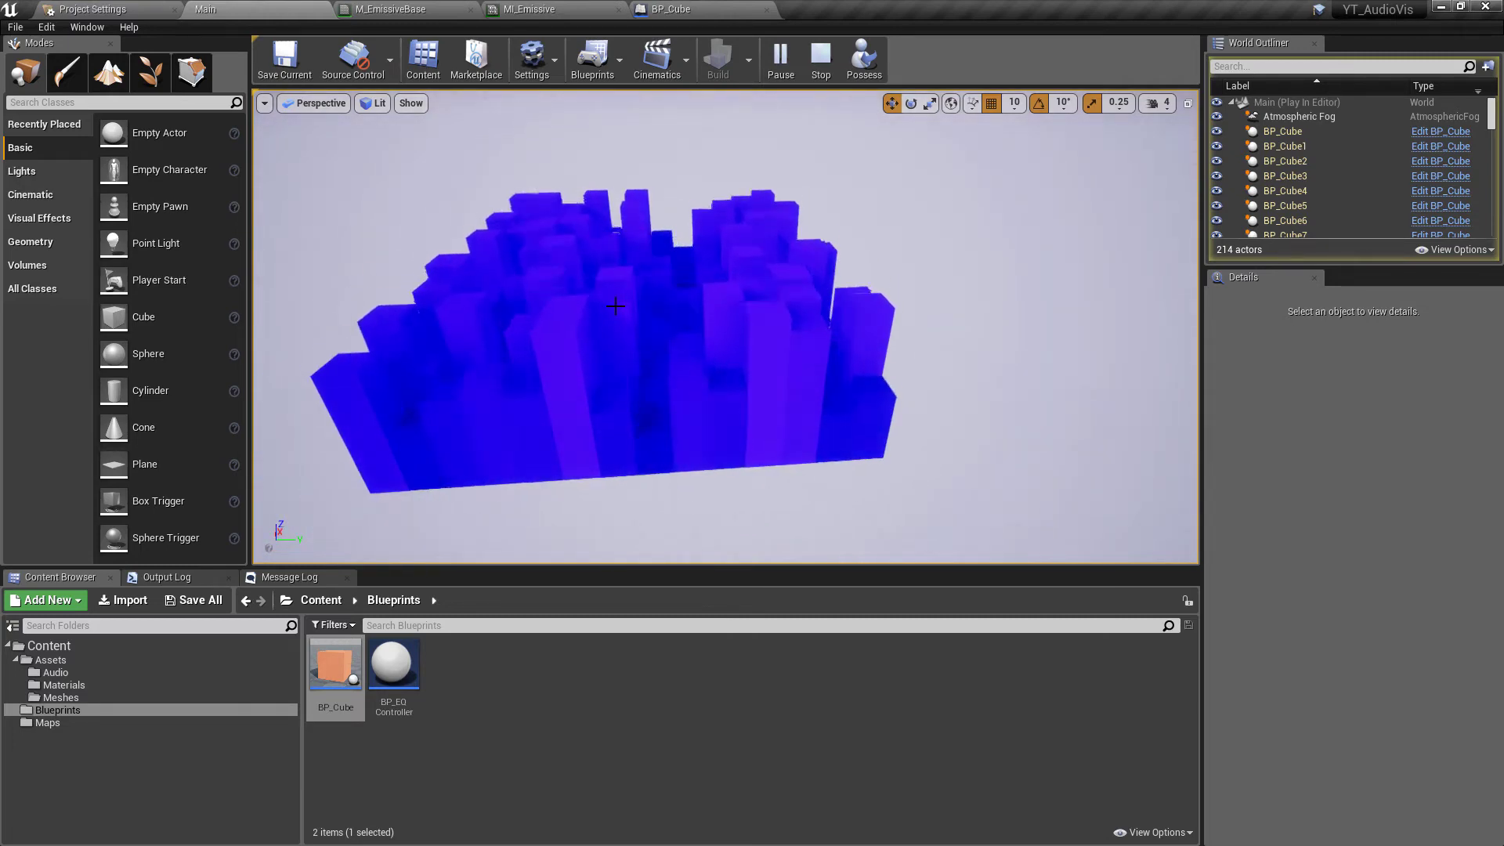
mouse_move(640, 303)
right_down()
mouse_move(807, 305)
mouse_move(640, 303)
right_up()
key(a)
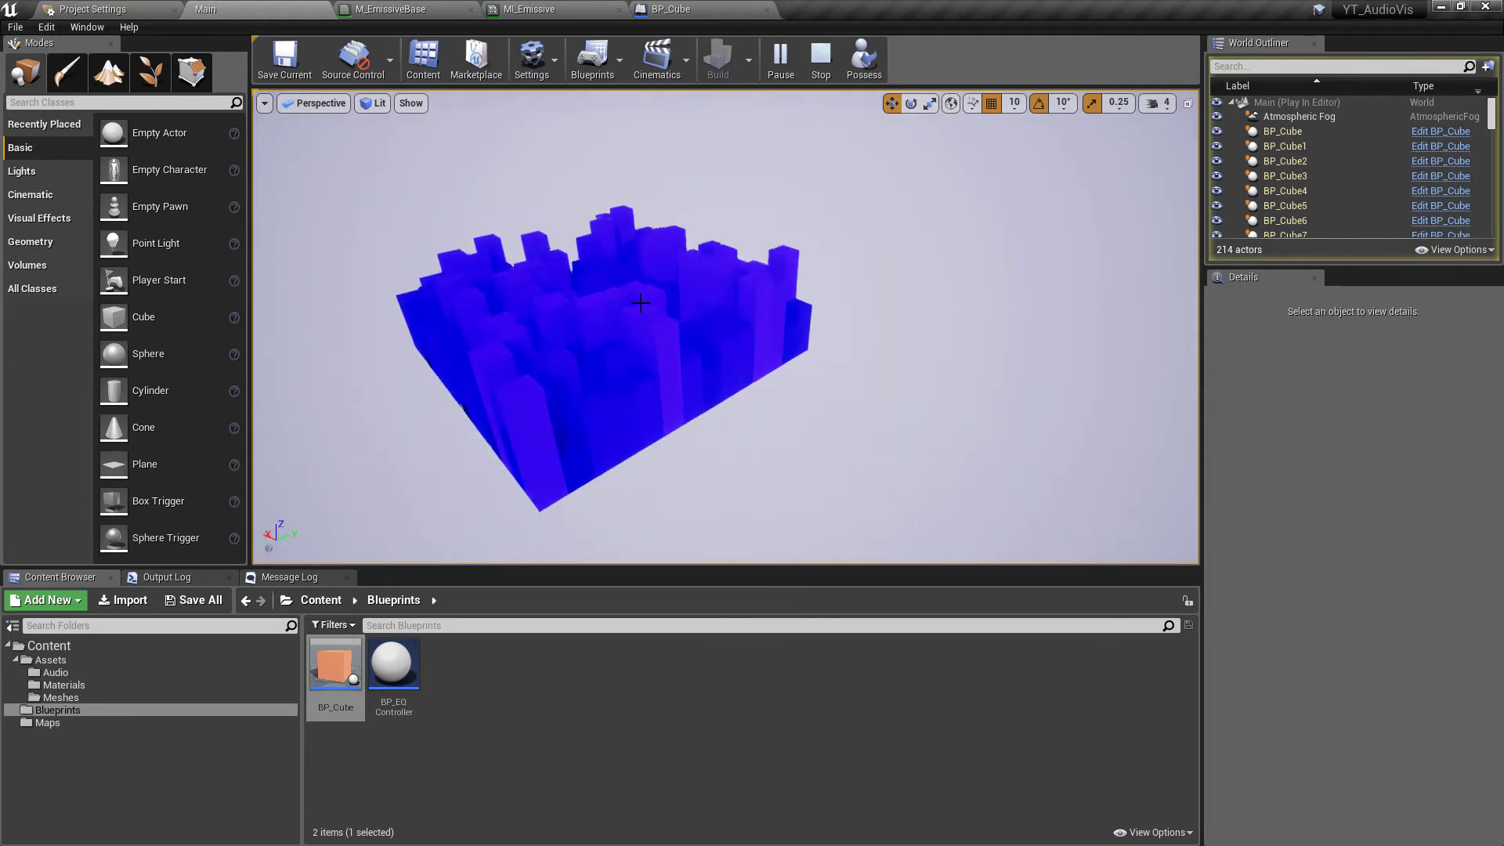
key(Escape)
Detach the MI_Emissive editor into a floating window over the Main level and start the simulation.
click(607, 9)
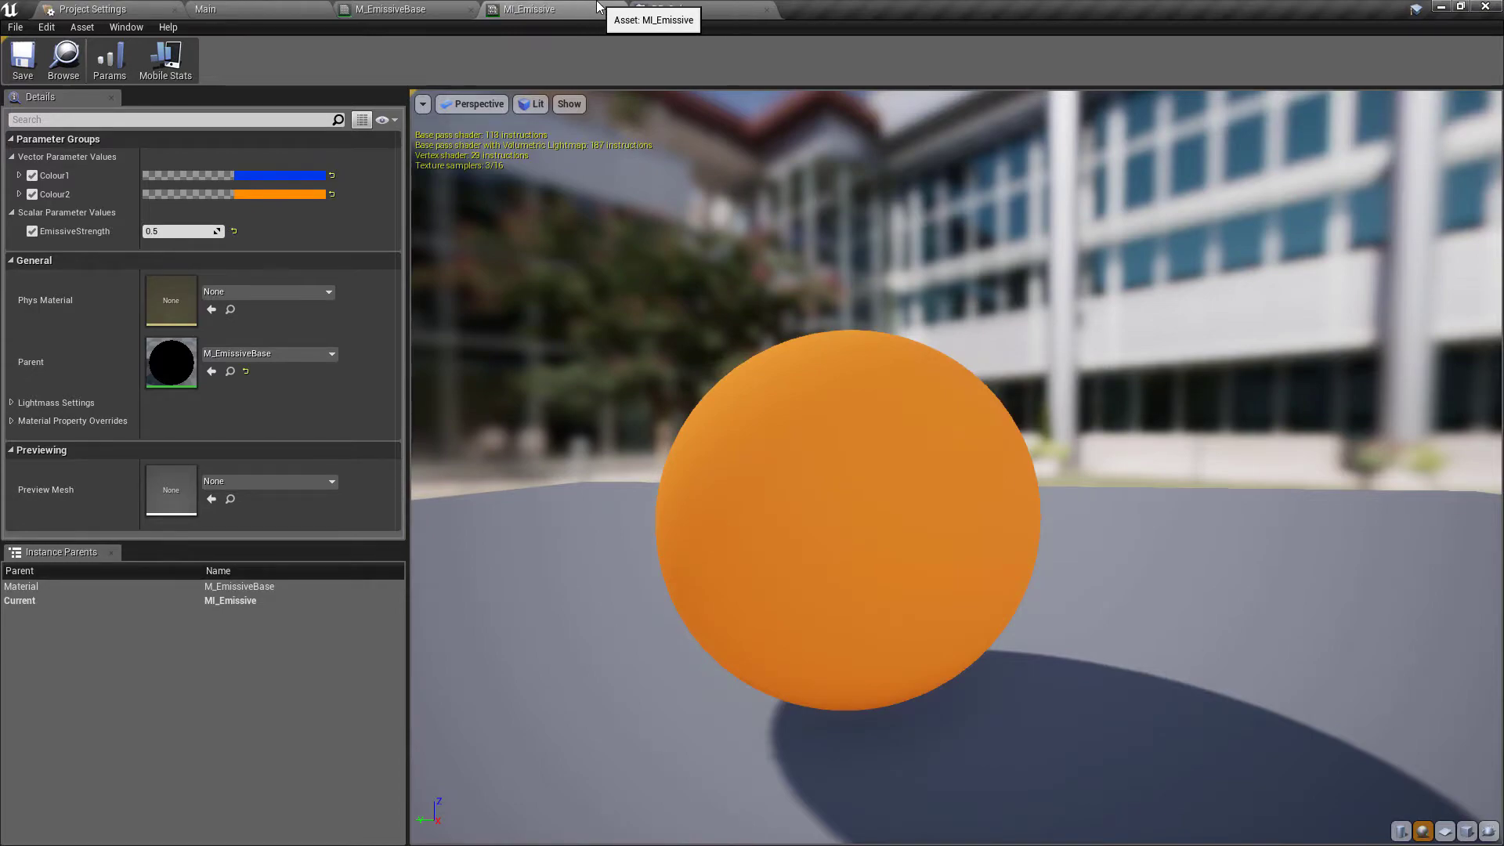
drag(597, 6, 1036, 320)
click(395, 7)
click(296, 7)
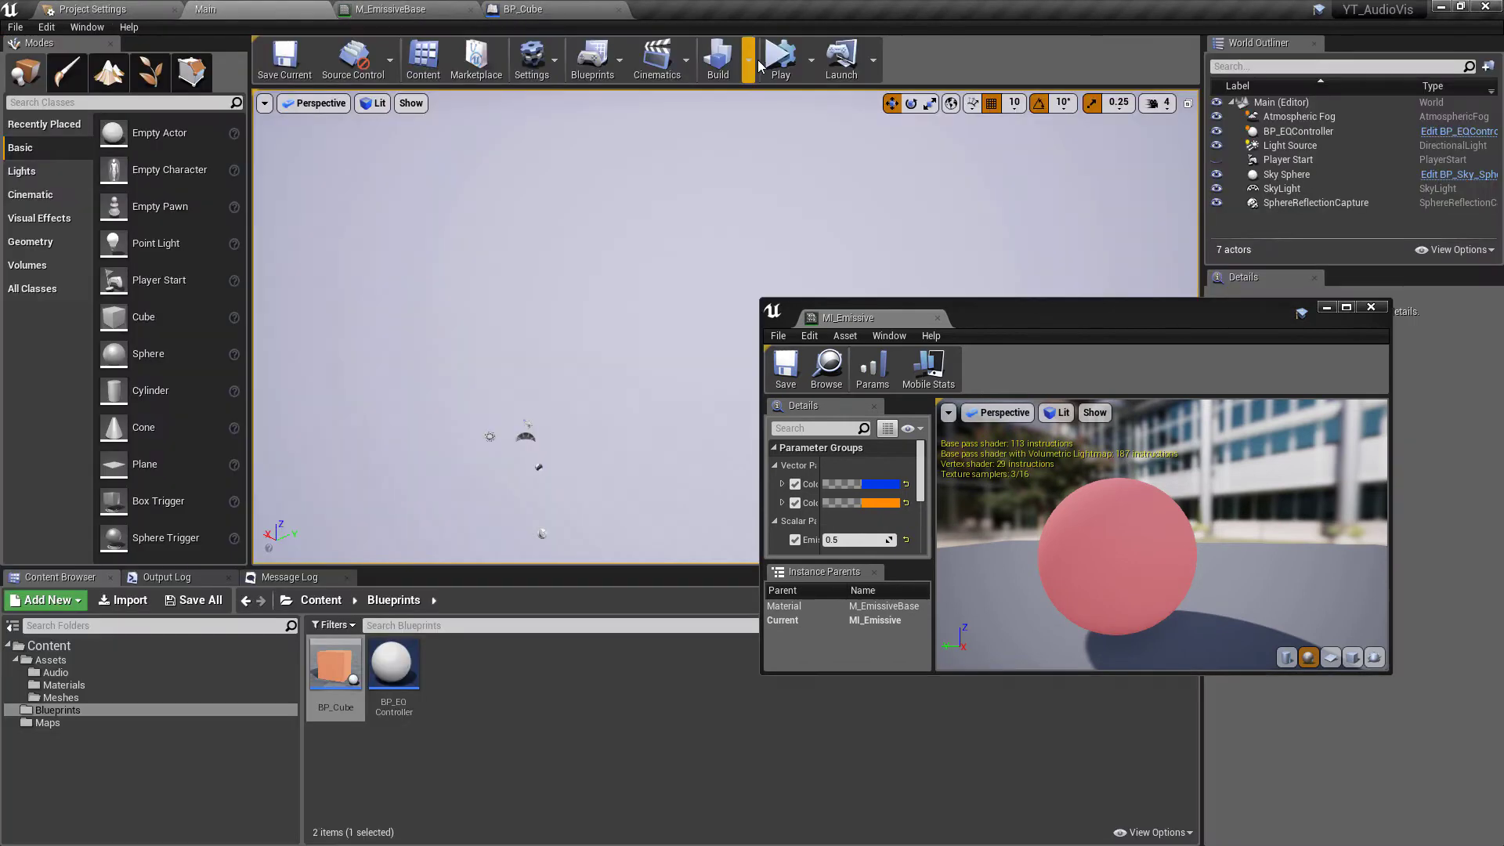
click(778, 61)
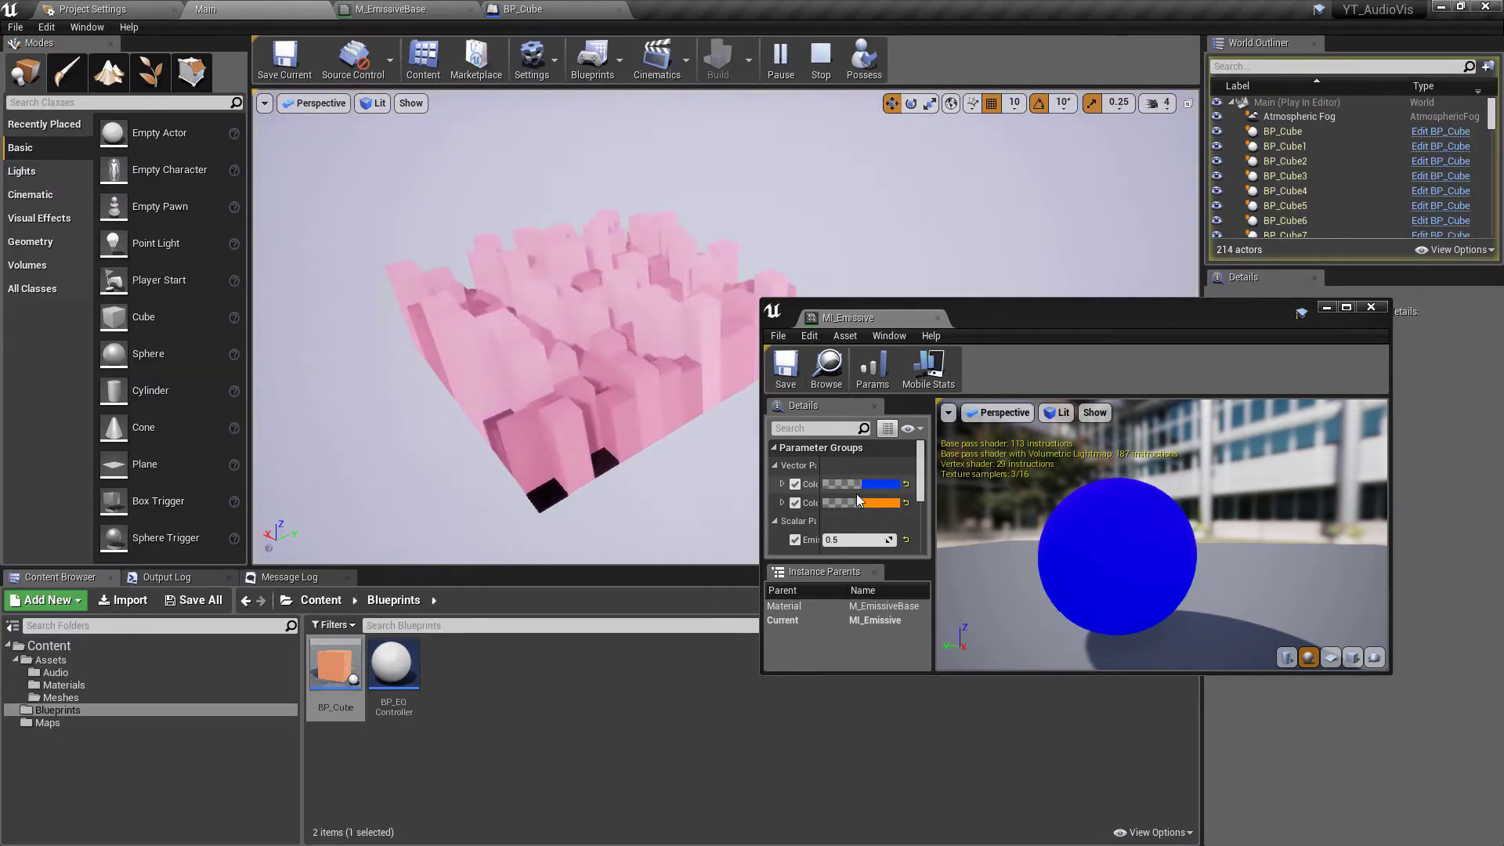
Change Colour1 of MI_Emissive to green, hex sRGB 00E63D00, while the simulation runs.
click(865, 484)
drag(981, 514, 806, 599)
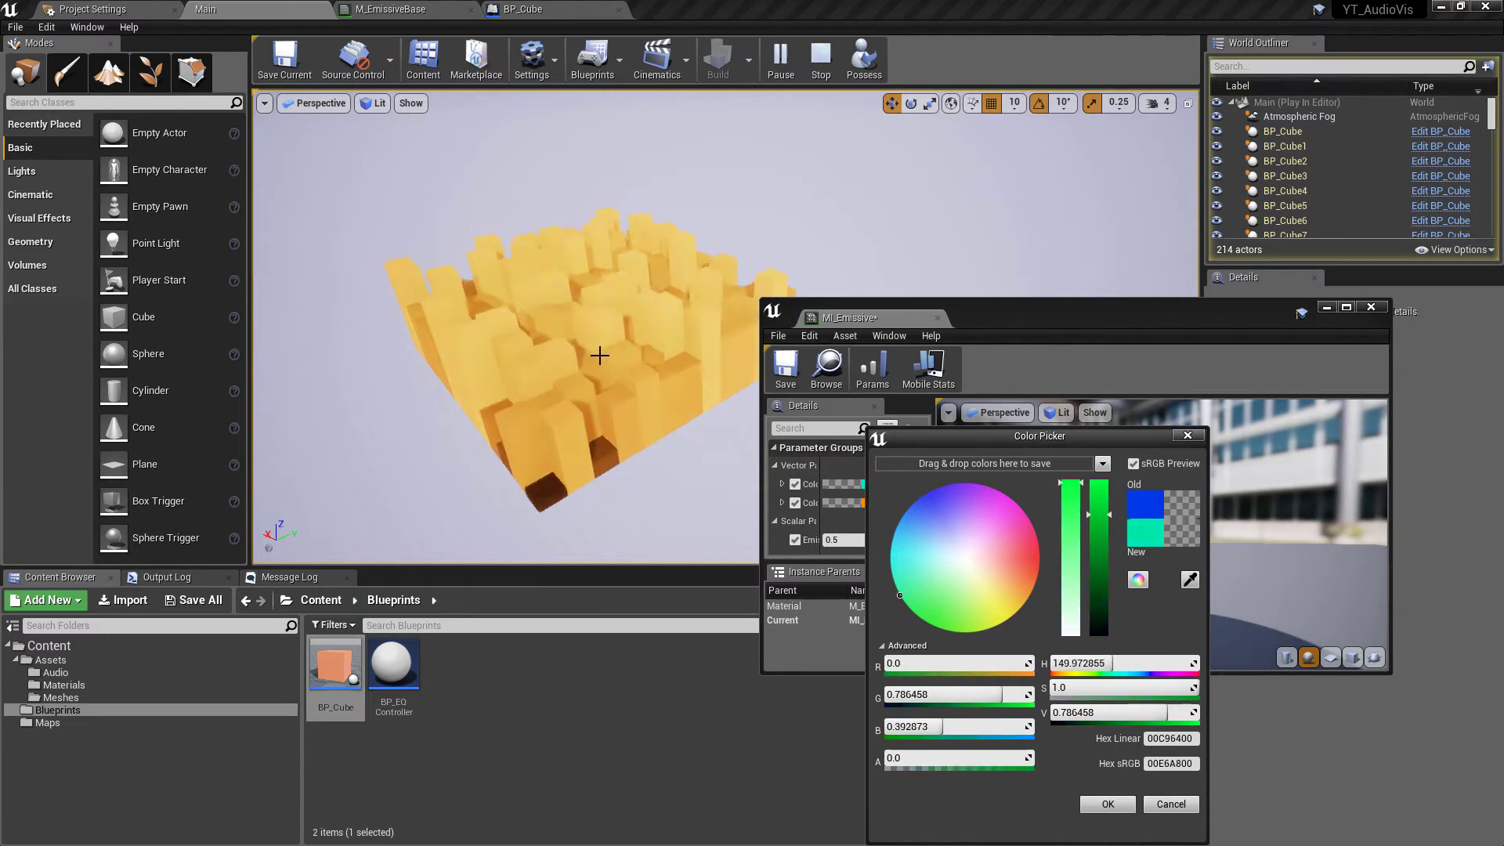
drag(959, 578, 1010, 554)
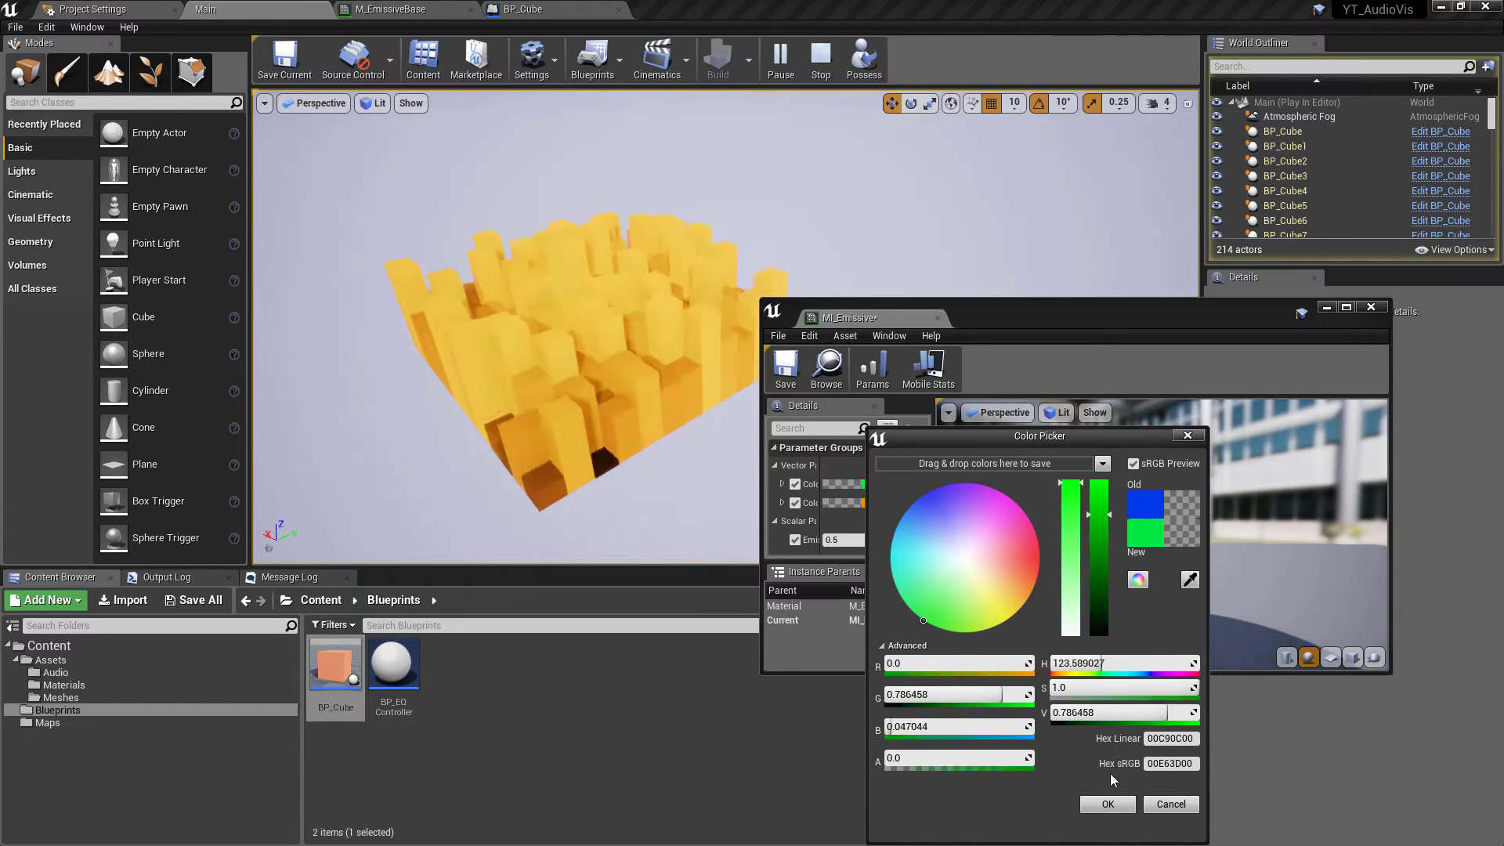
click(1108, 805)
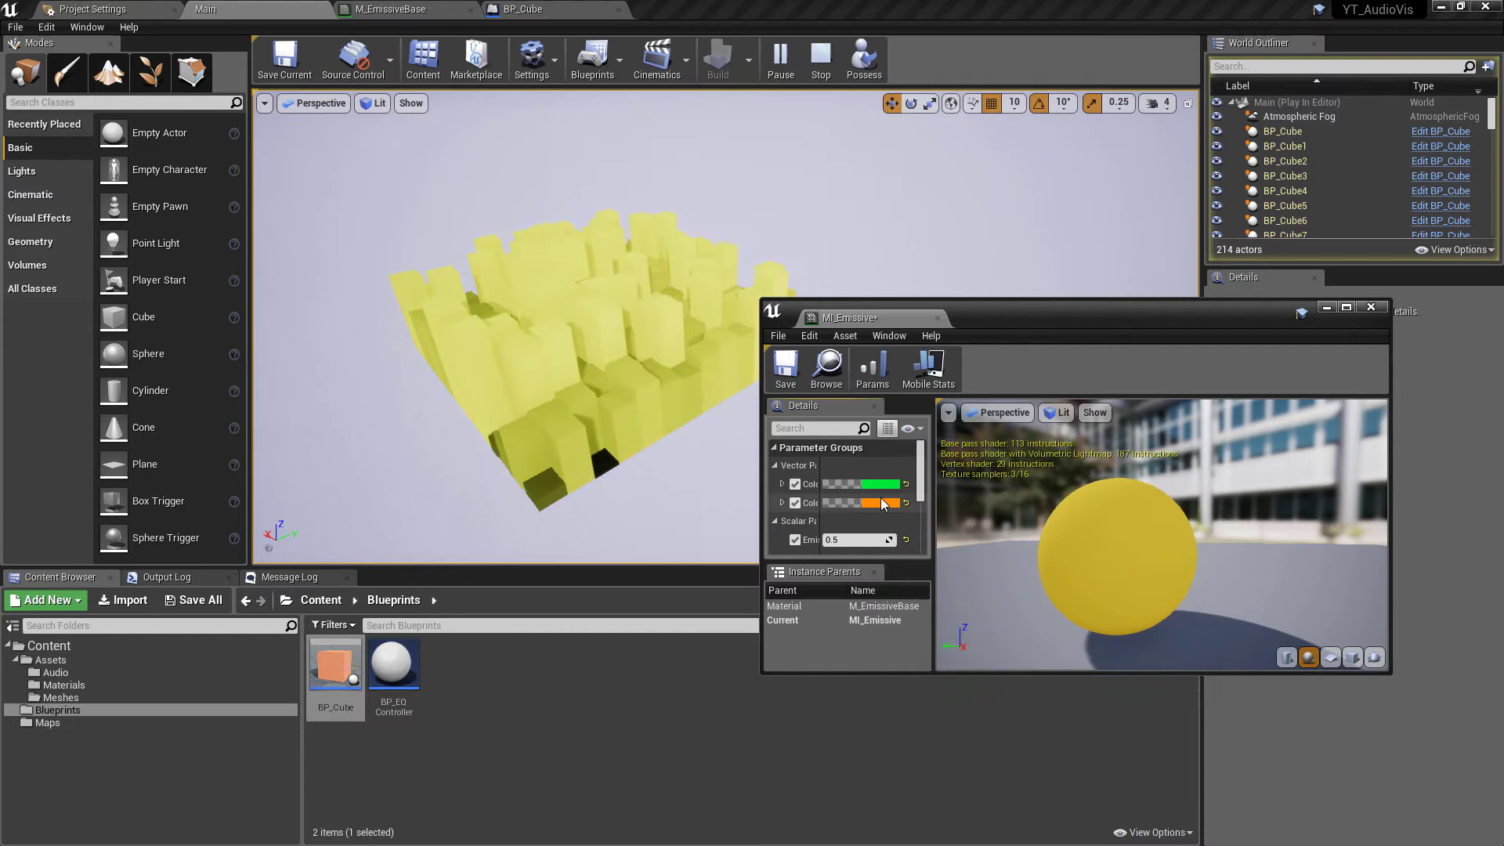
Change Colour2 of MI_Emissive to pinkish red, hex sRGB FF006500.
click(889, 506)
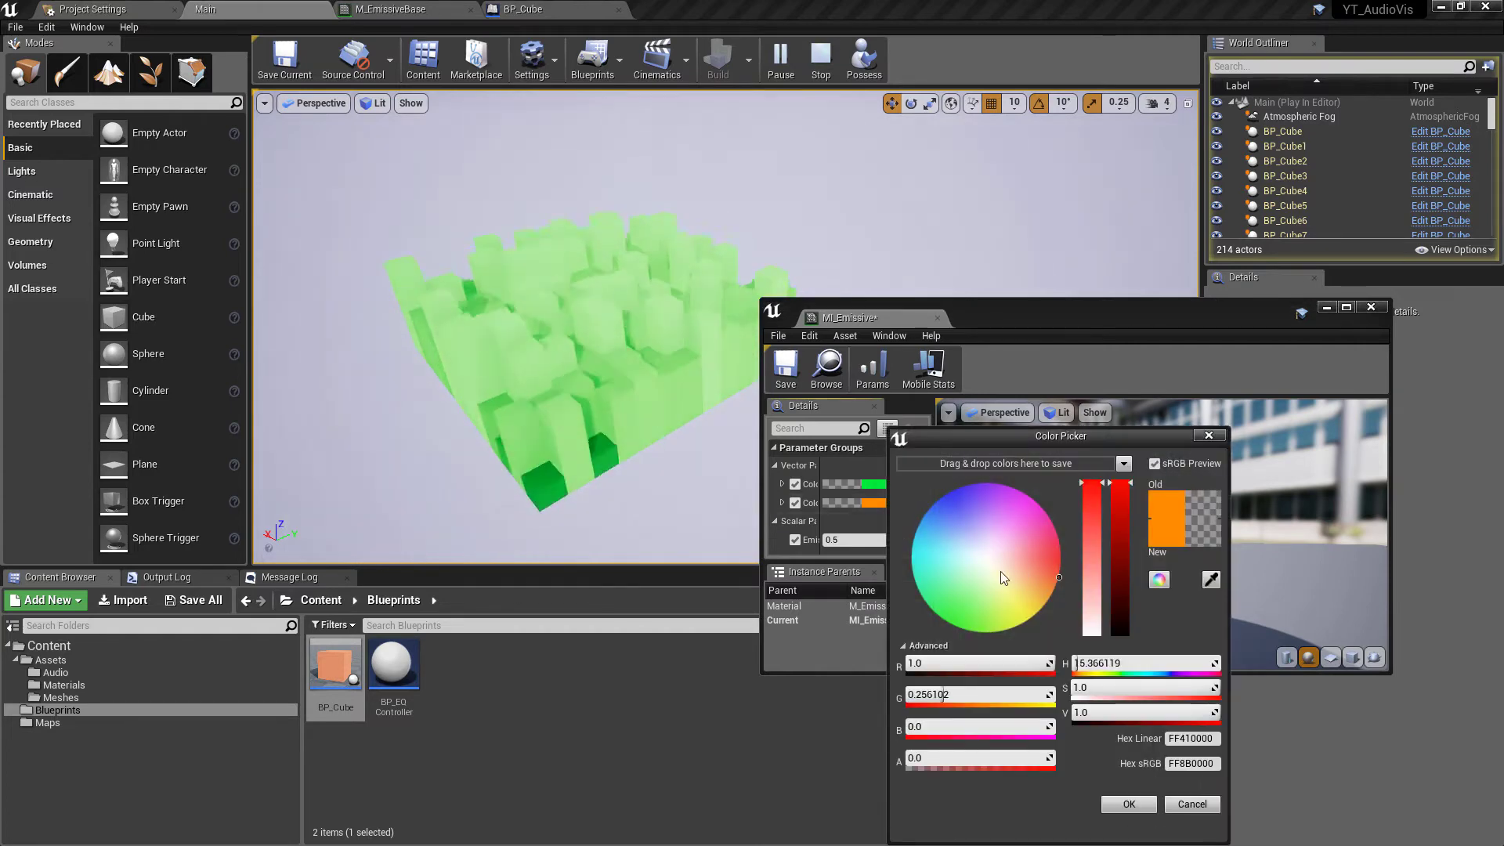
drag(1004, 578, 1102, 541)
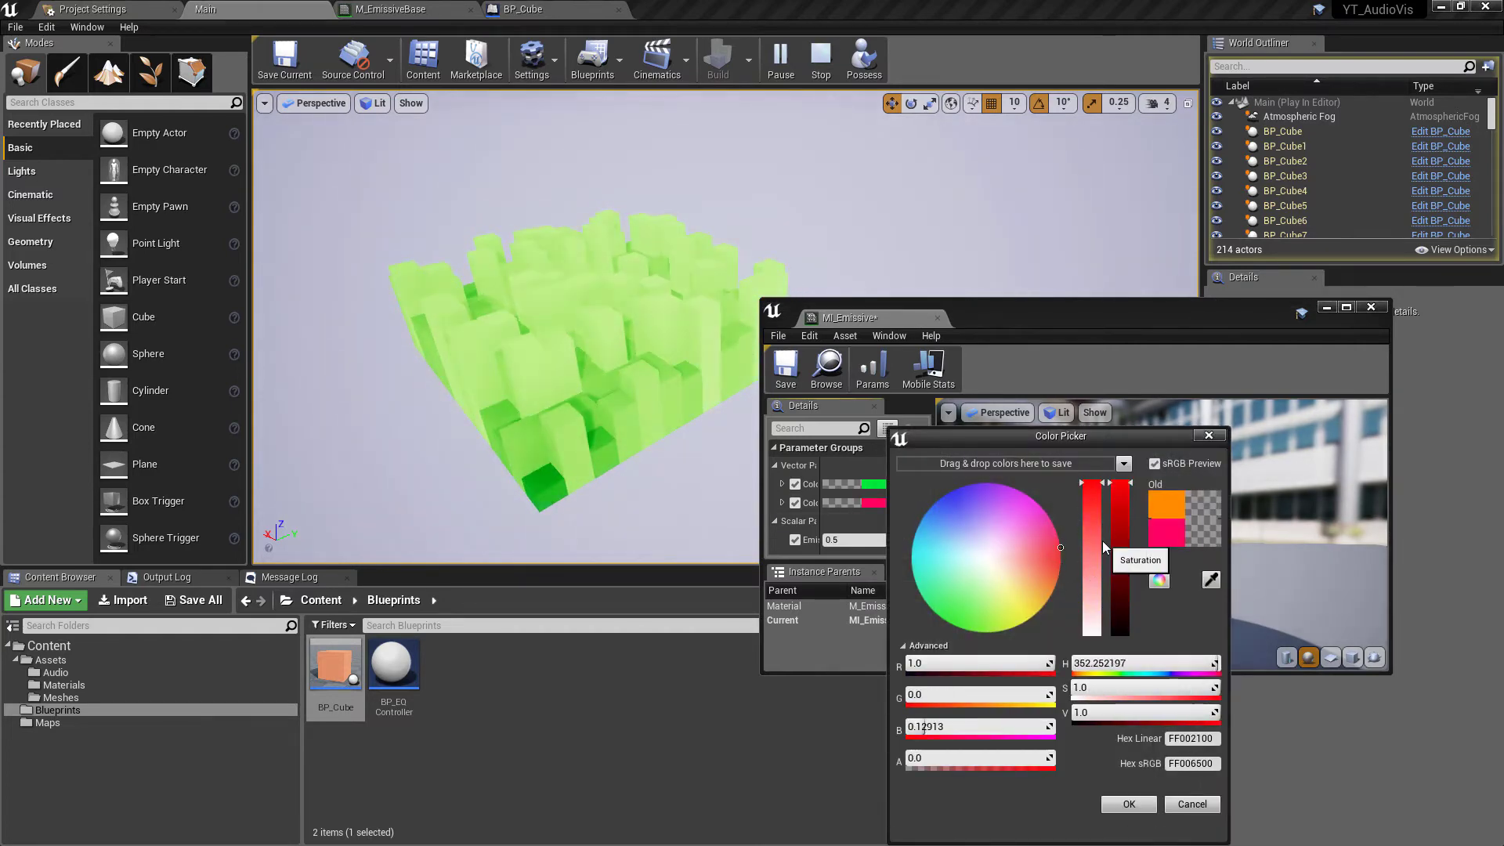
click(1129, 805)
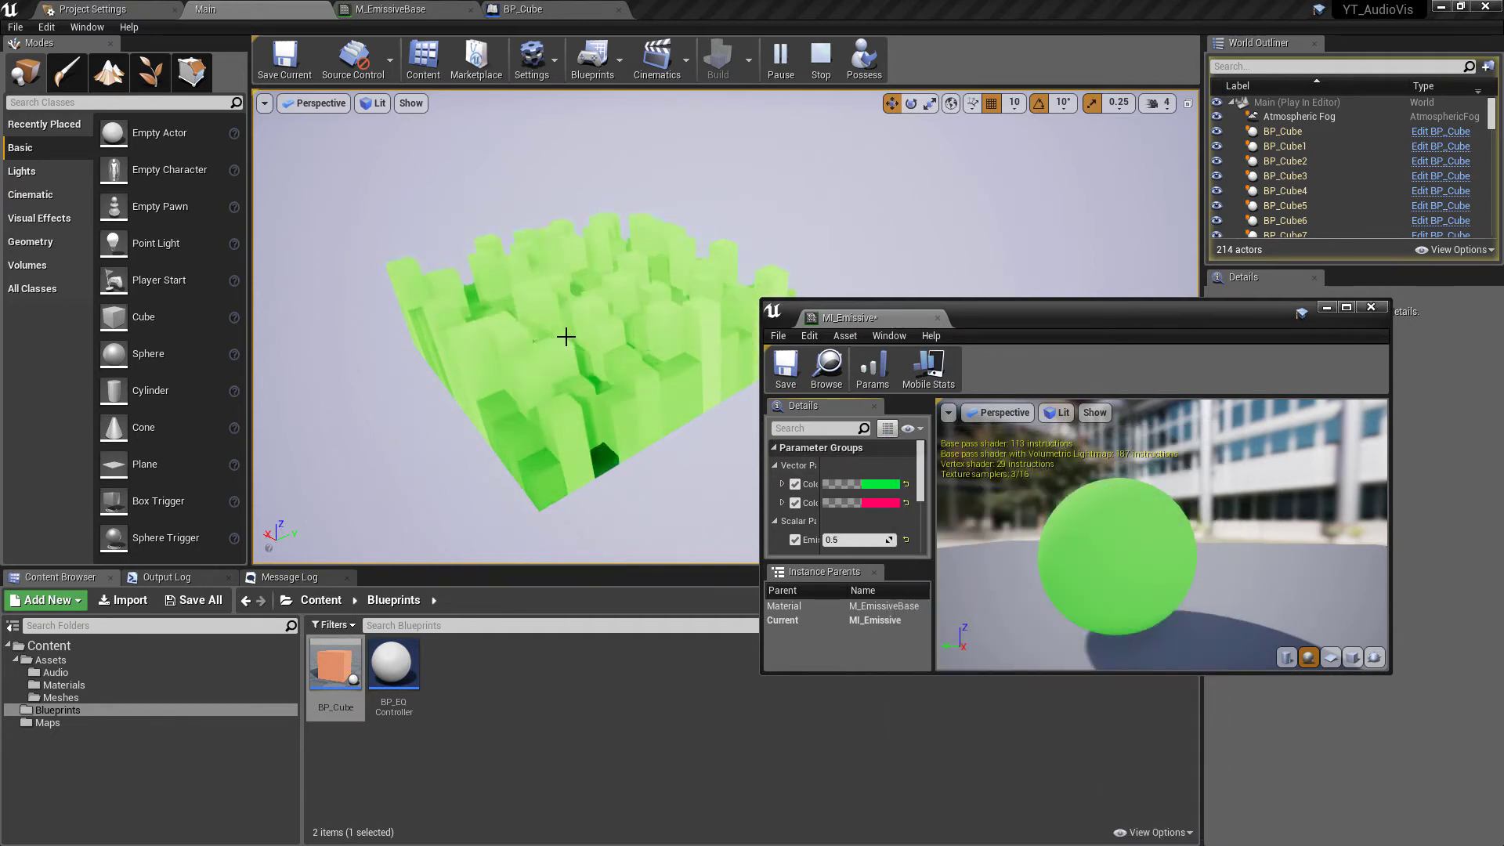
Raise the EmissiveStrength of MI_Emissive to about 3.23 while the cubes are simulating.
drag(832, 535, 688, 423)
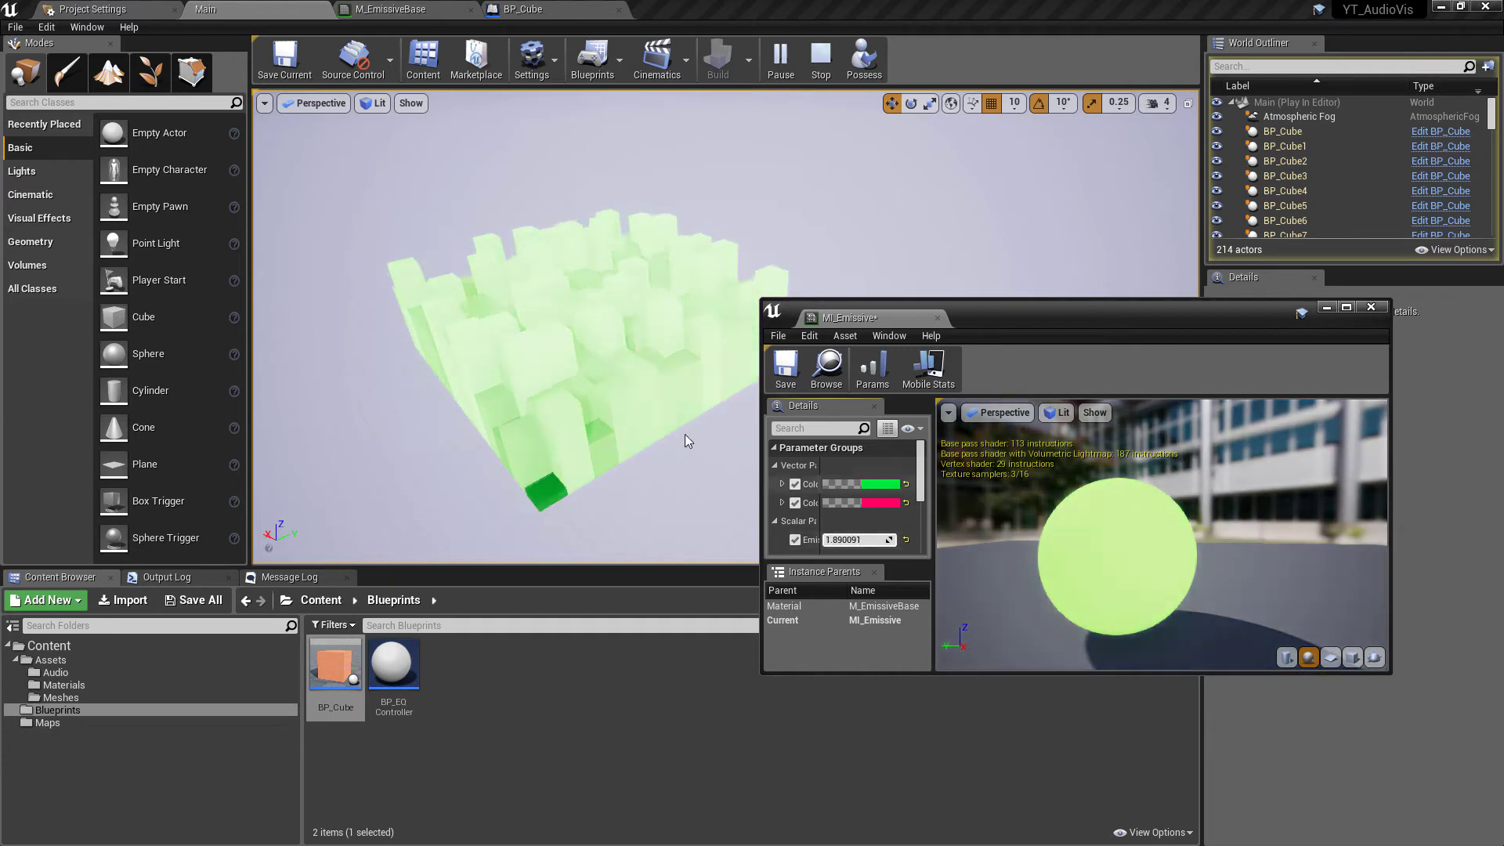
drag(842, 539, 893, 532)
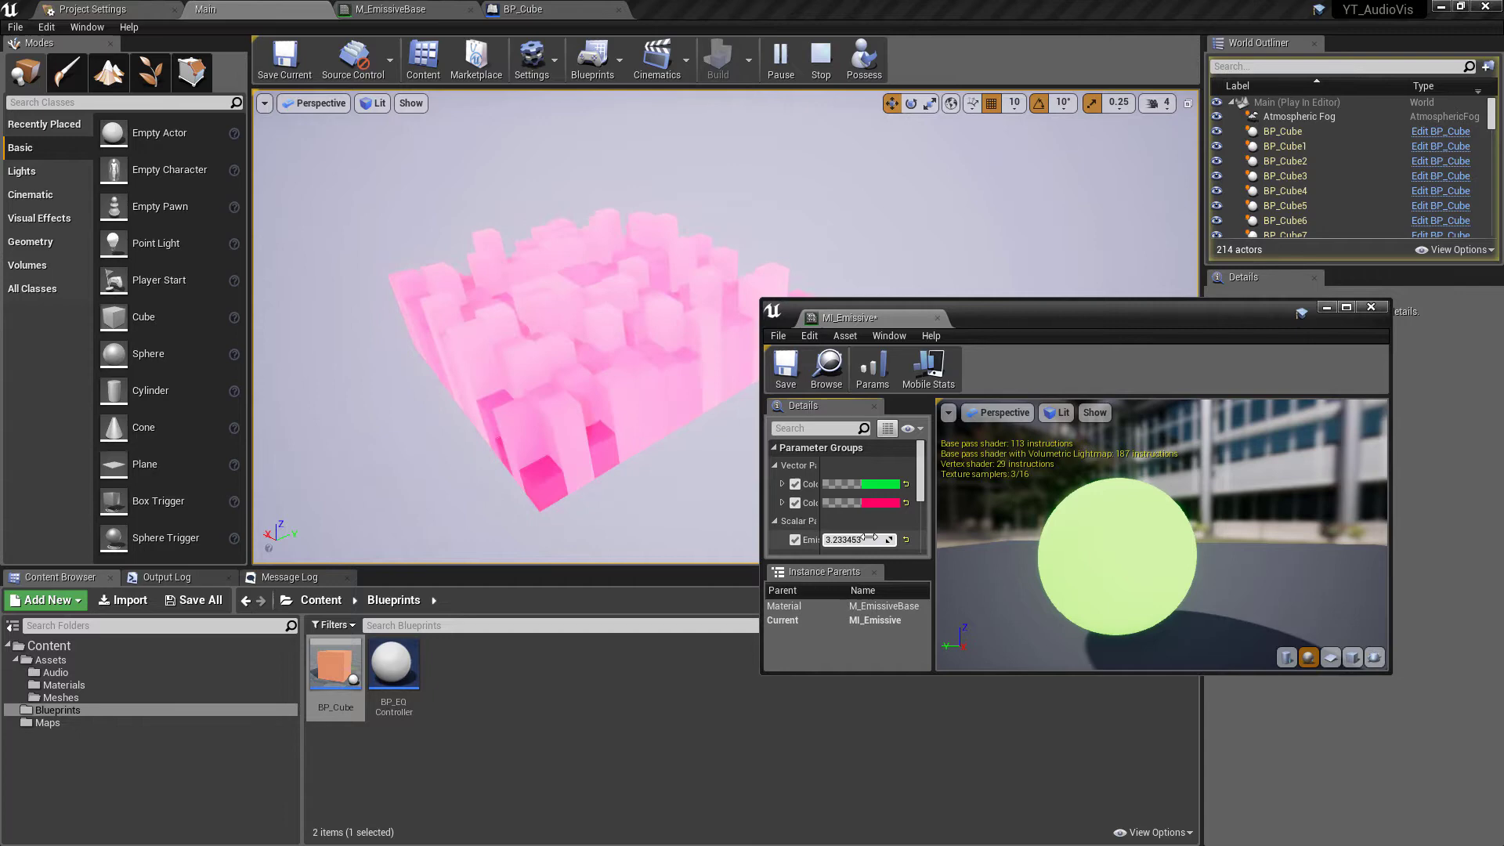
Set the EmissiveStrength of MI_Emissive to 0.5 while the cubes are simulating.
text(0.5)
key(Return)
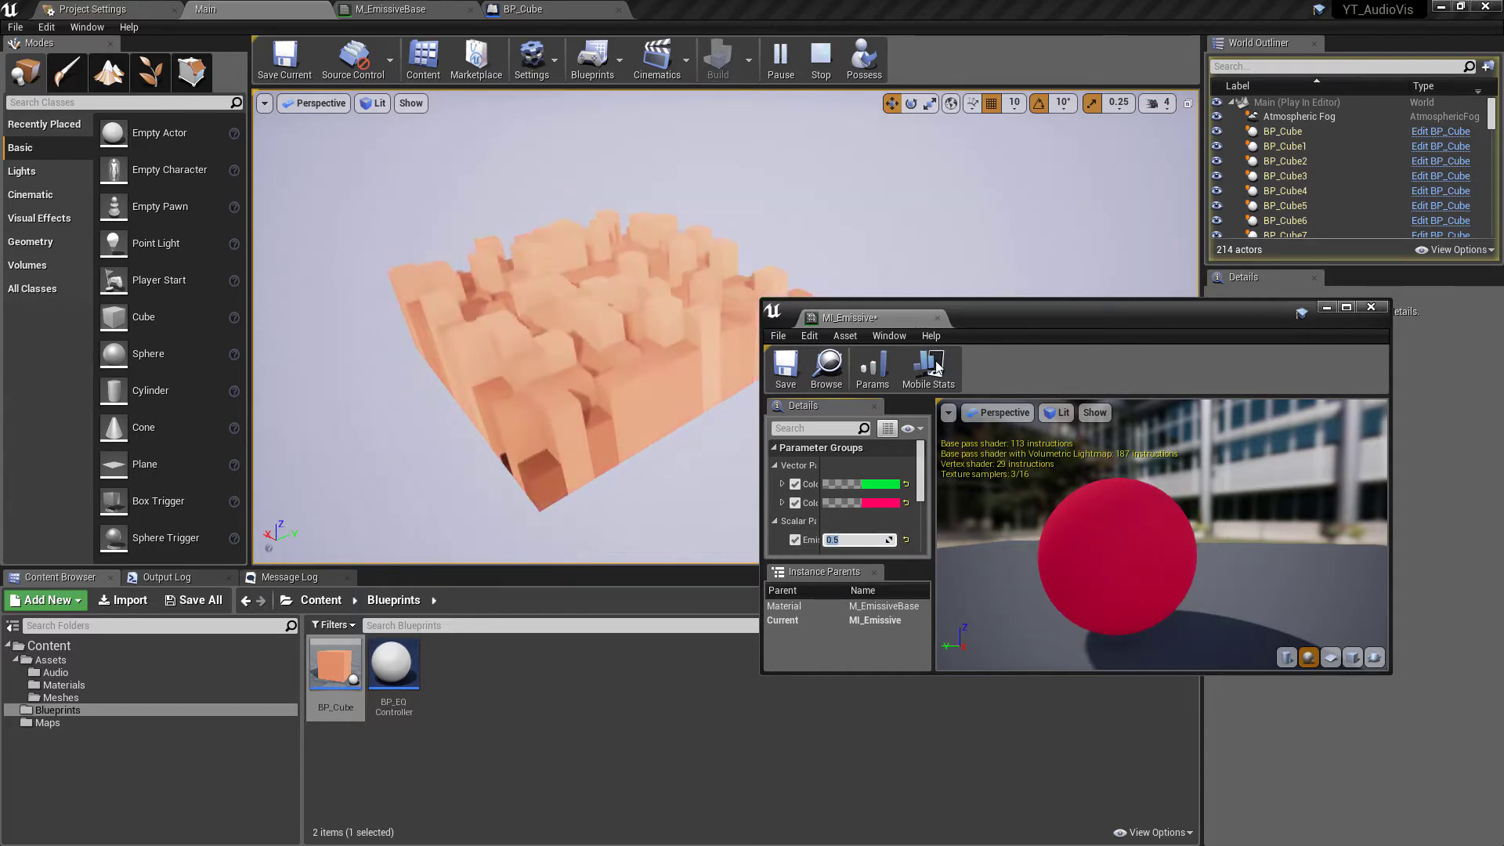
Dock the floating MI_Emissive editor back into the main window, return to the Main level and stop the simulation.
drag(870, 318, 701, 9)
click(205, 8)
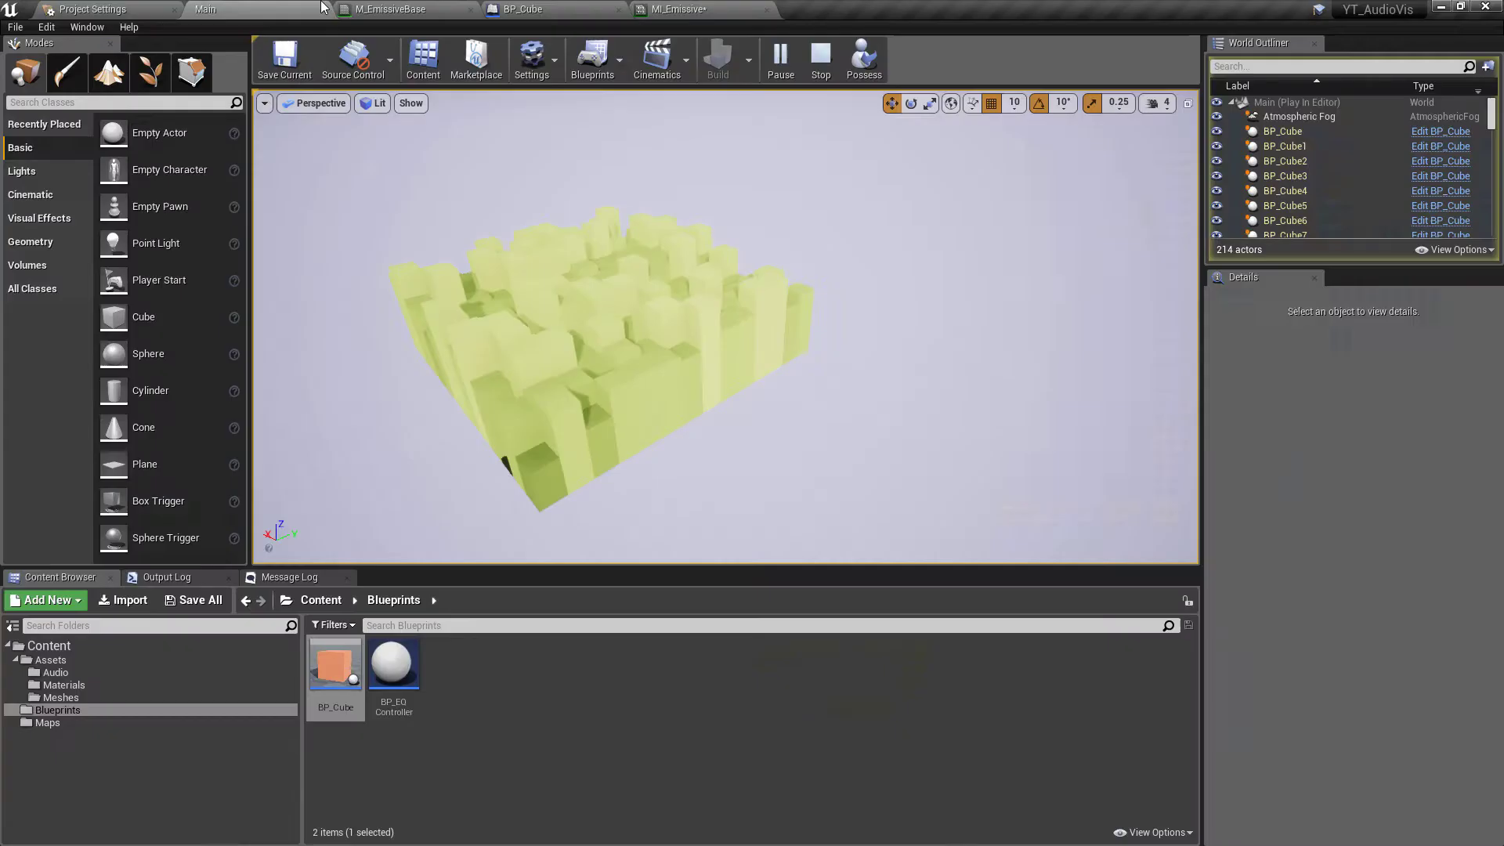
click(828, 55)
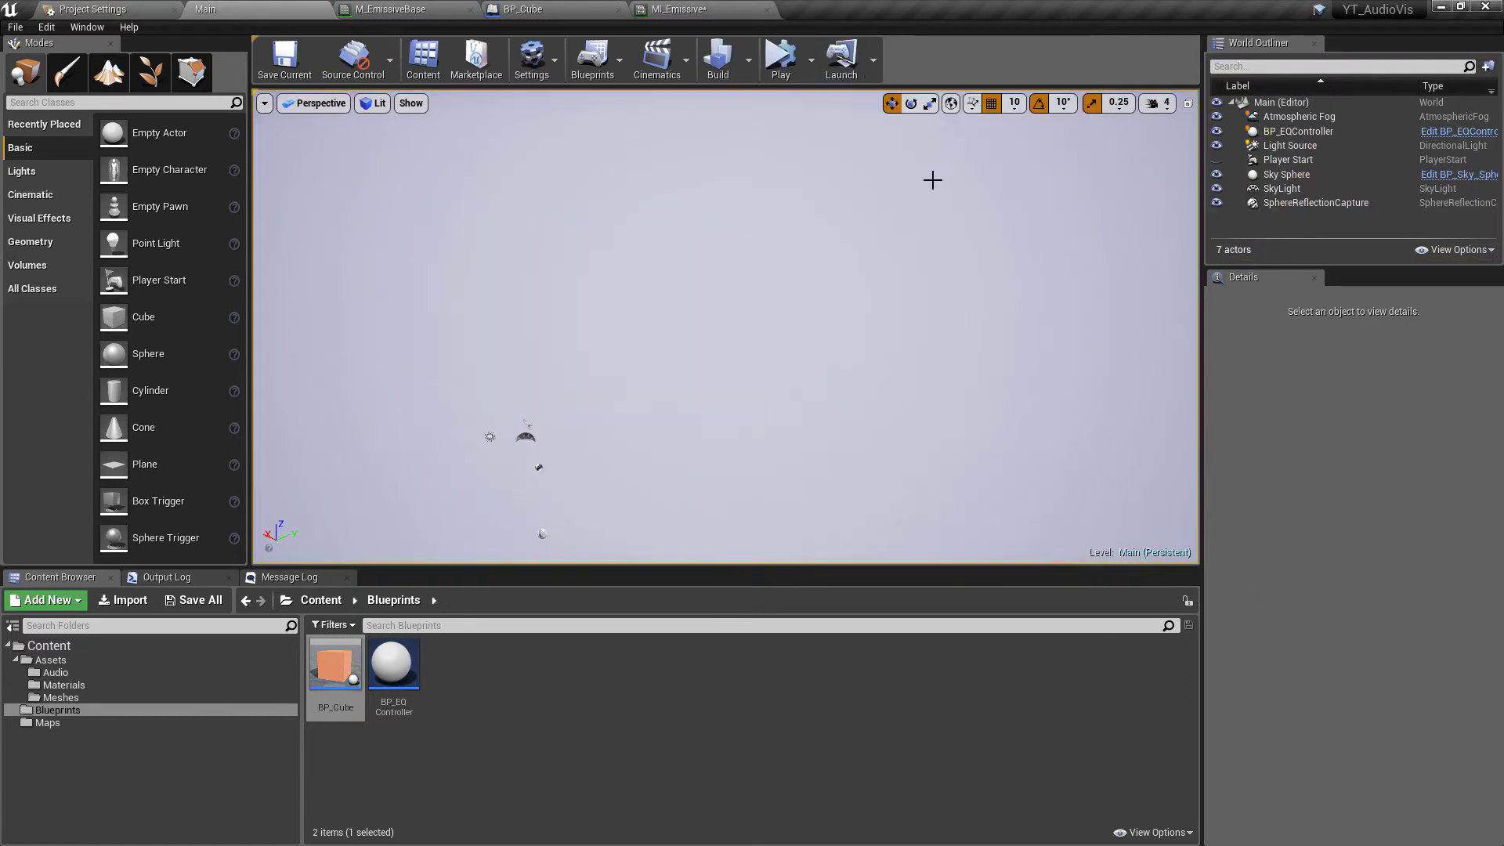
Delete the Atmospheric Fog and SphereReflectionCapture actors from the Main level.
scroll(903, 187, down, 3)
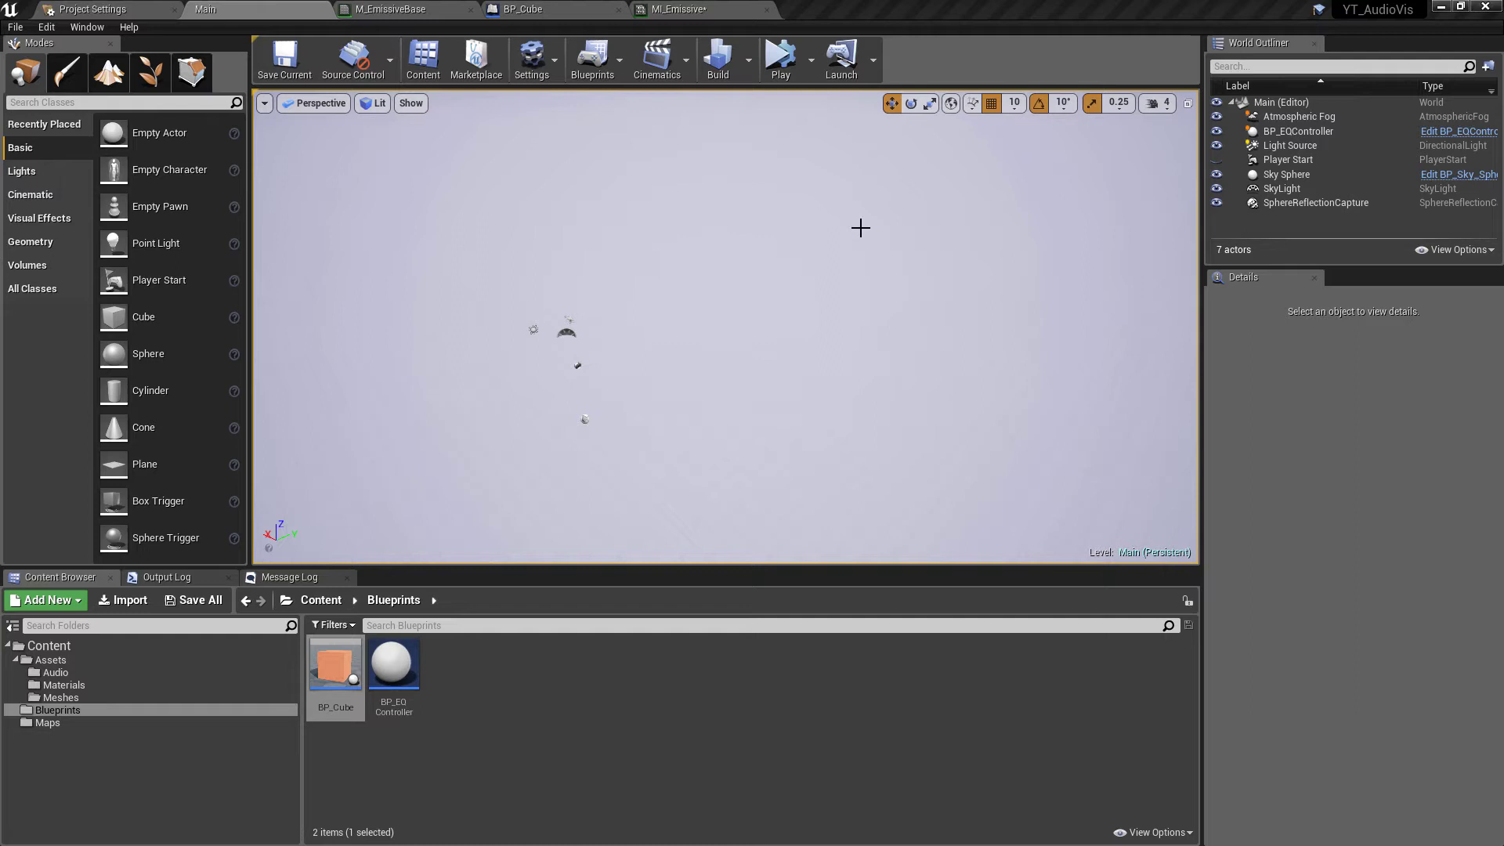
click(1319, 118)
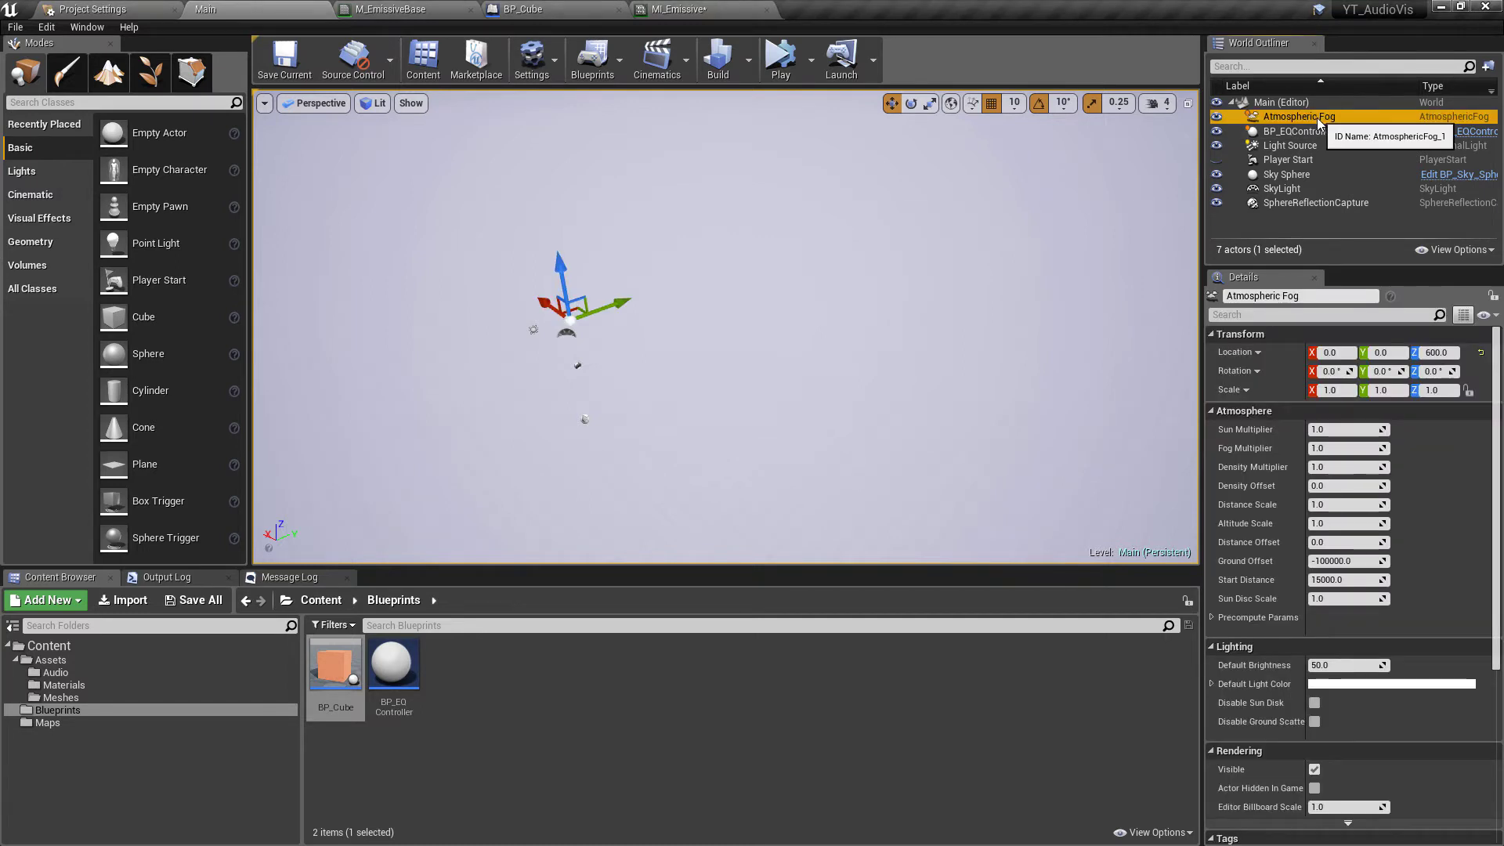
key(Delete)
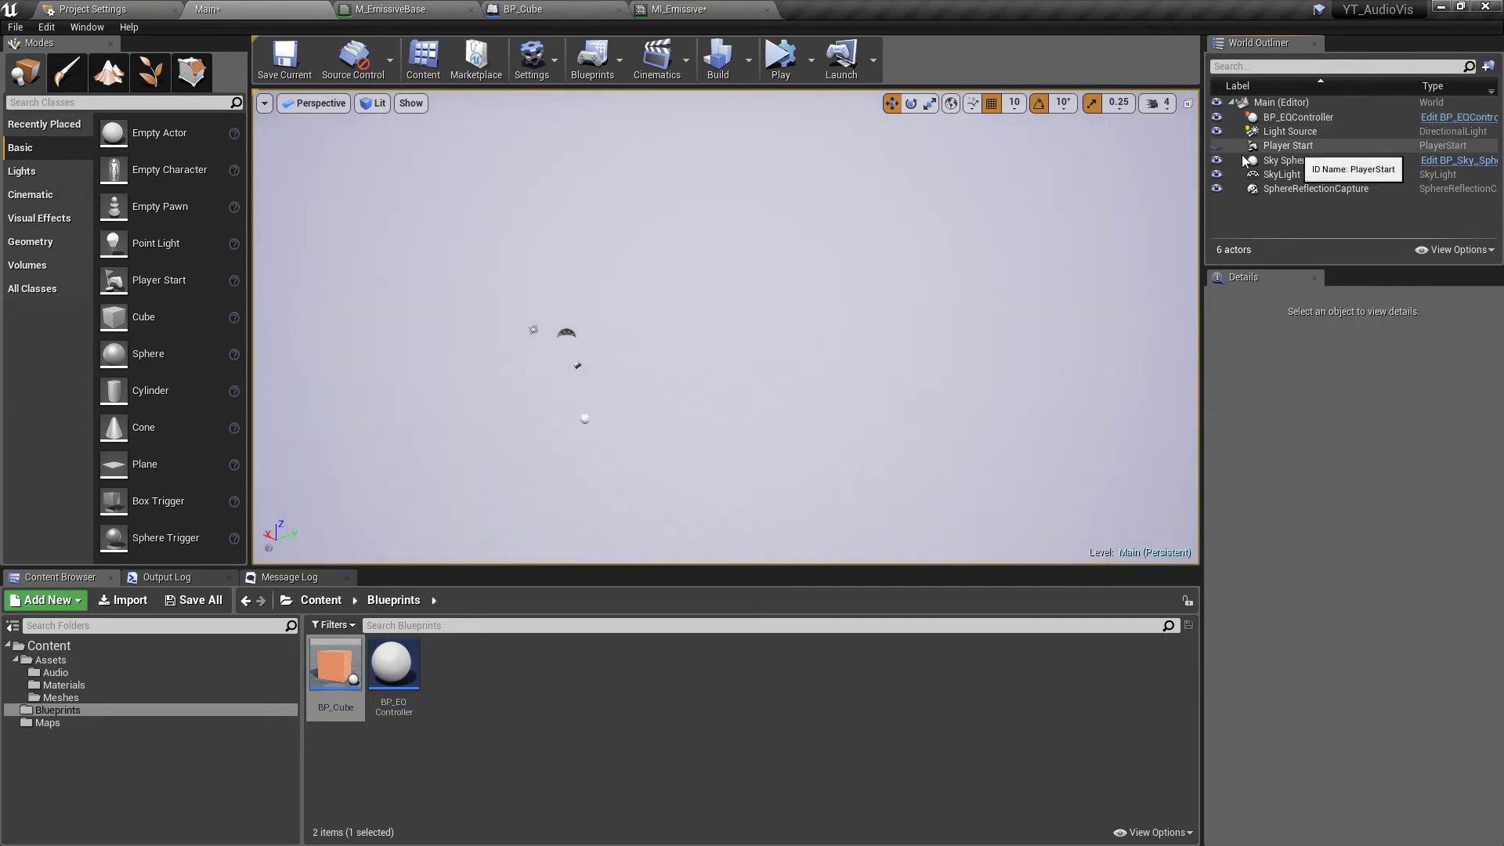
click(1287, 147)
key(Escape)
click(1314, 189)
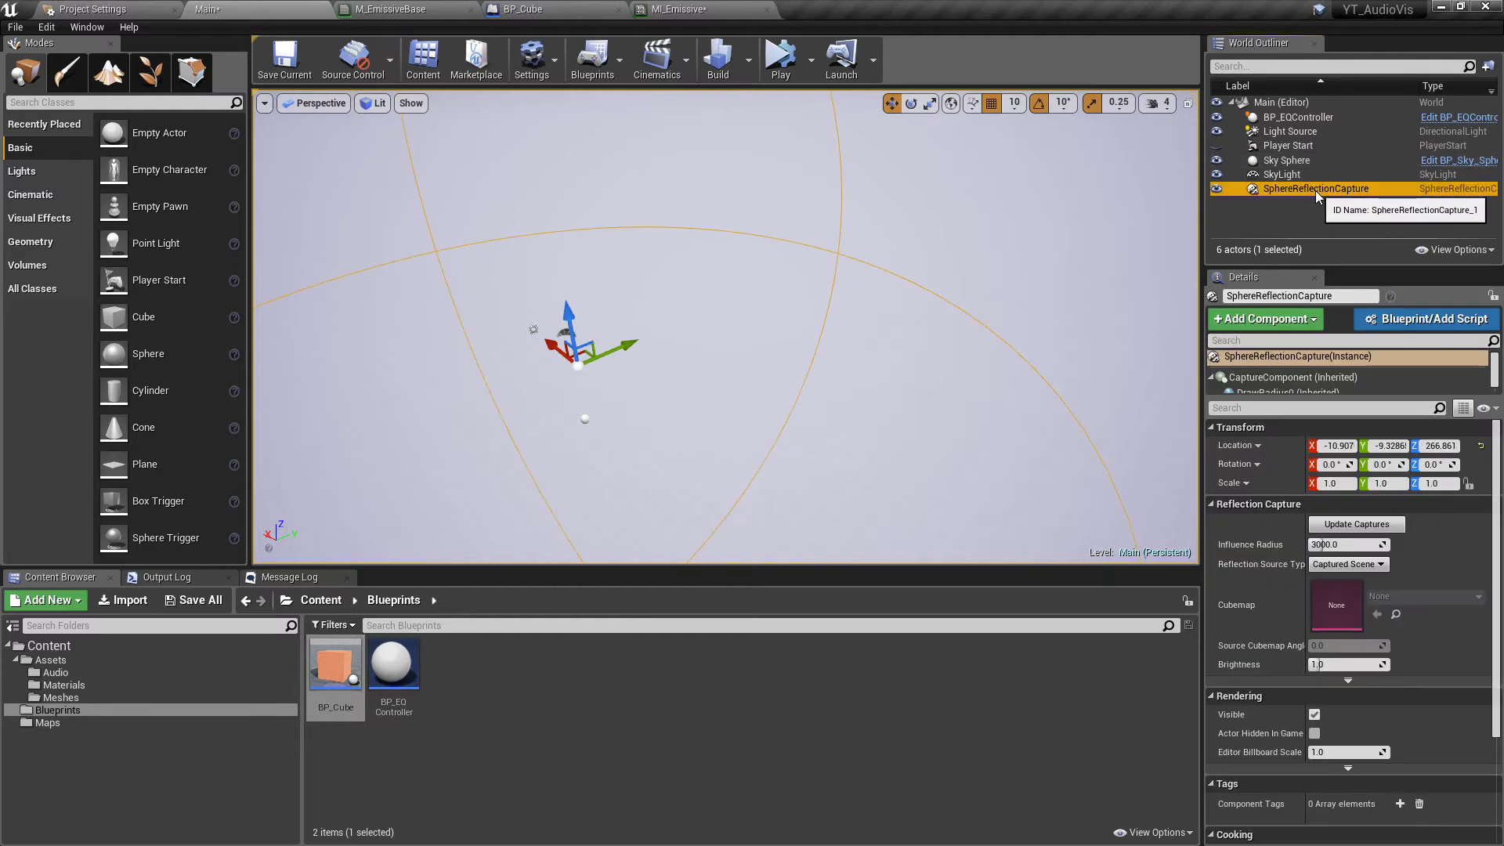
key(Delete)
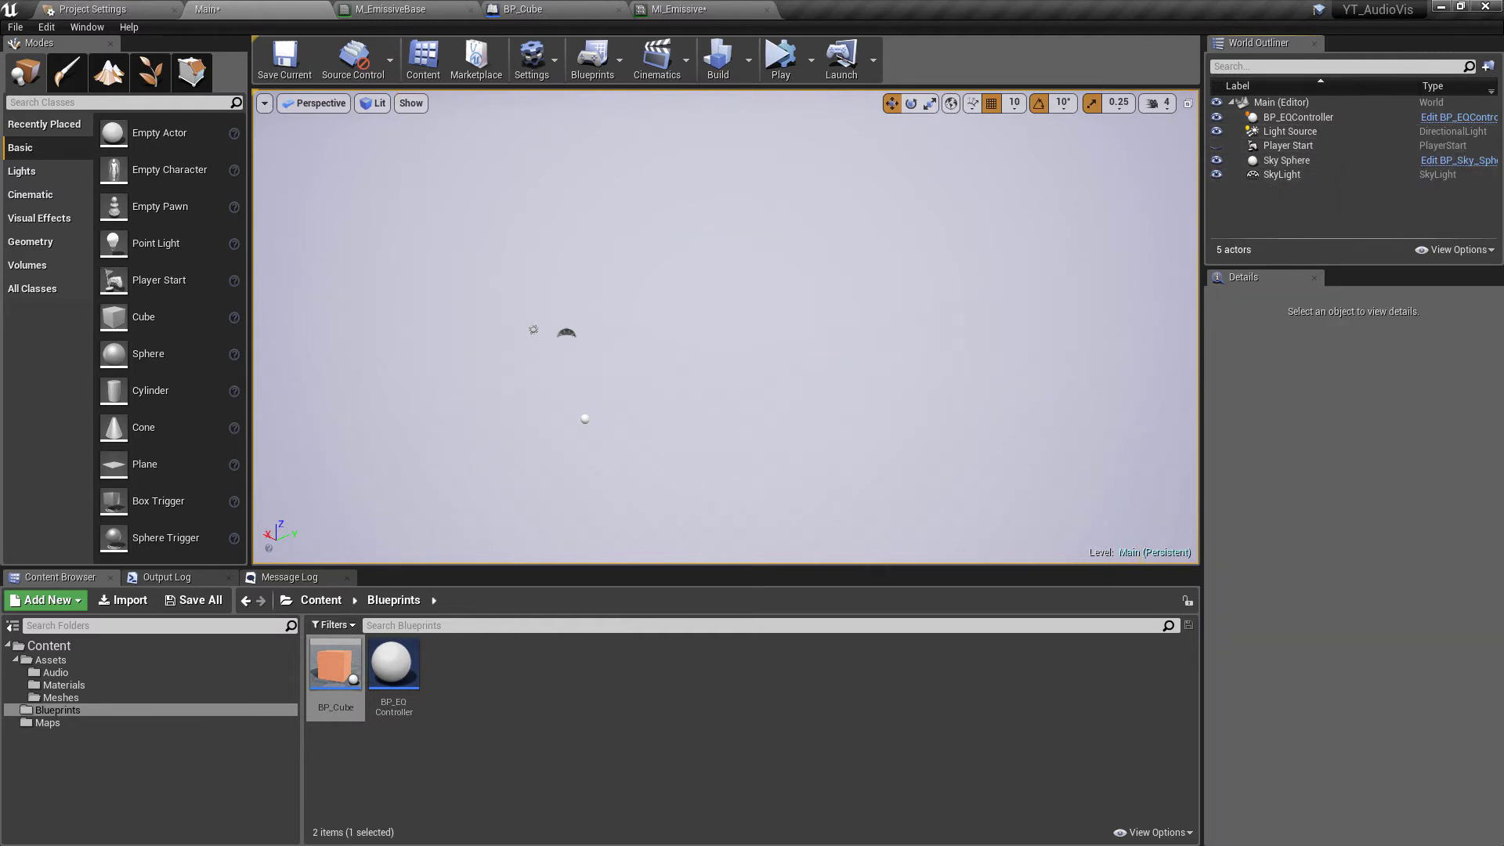
Turn off the Sky Sphere's option that has its colours determined by the sun position.
click(1296, 160)
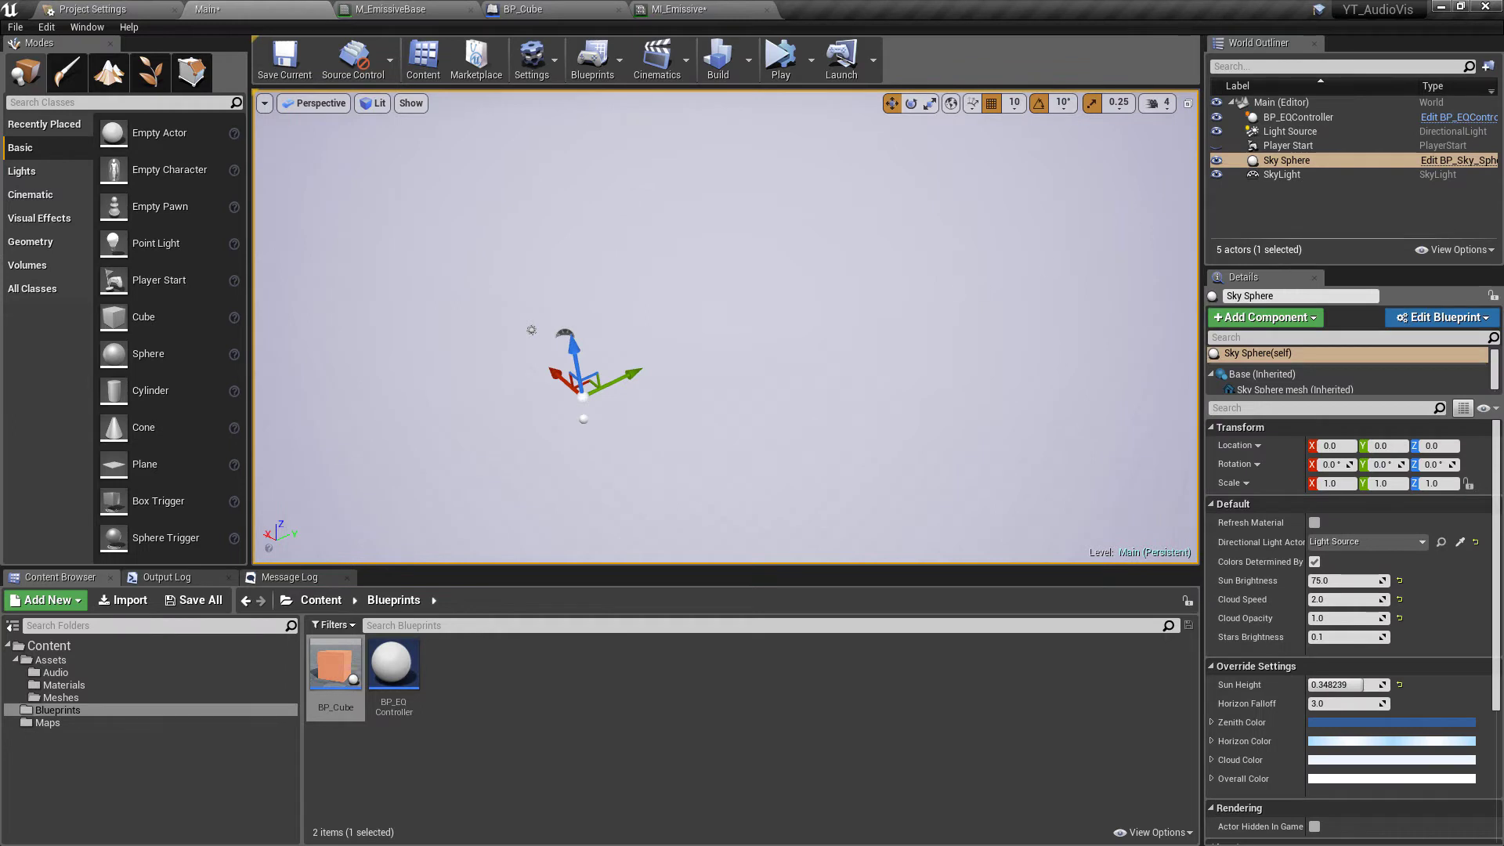
scroll(1391, 577, down, 1)
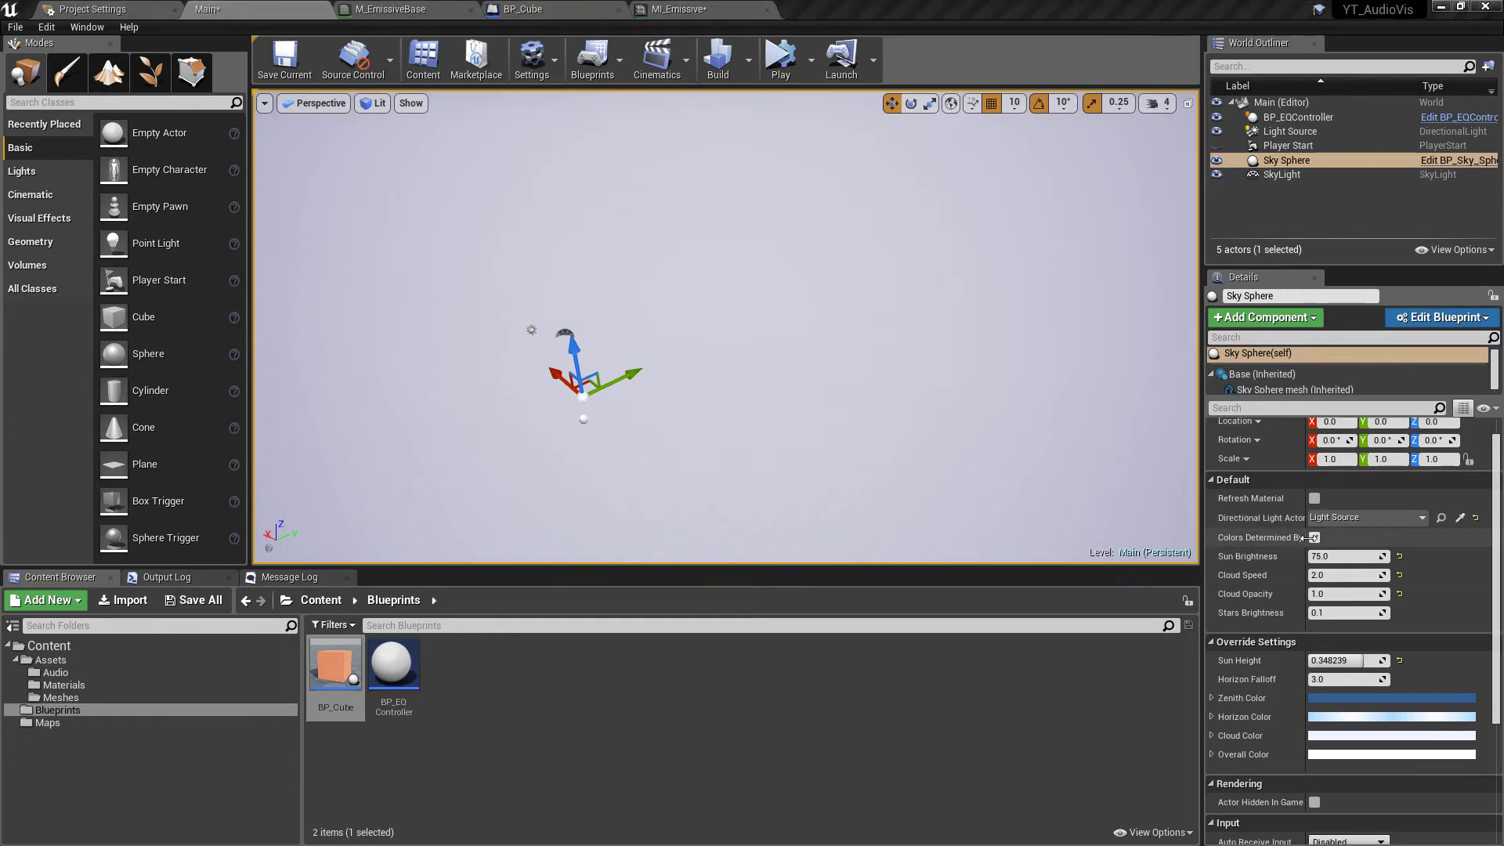
click(1316, 539)
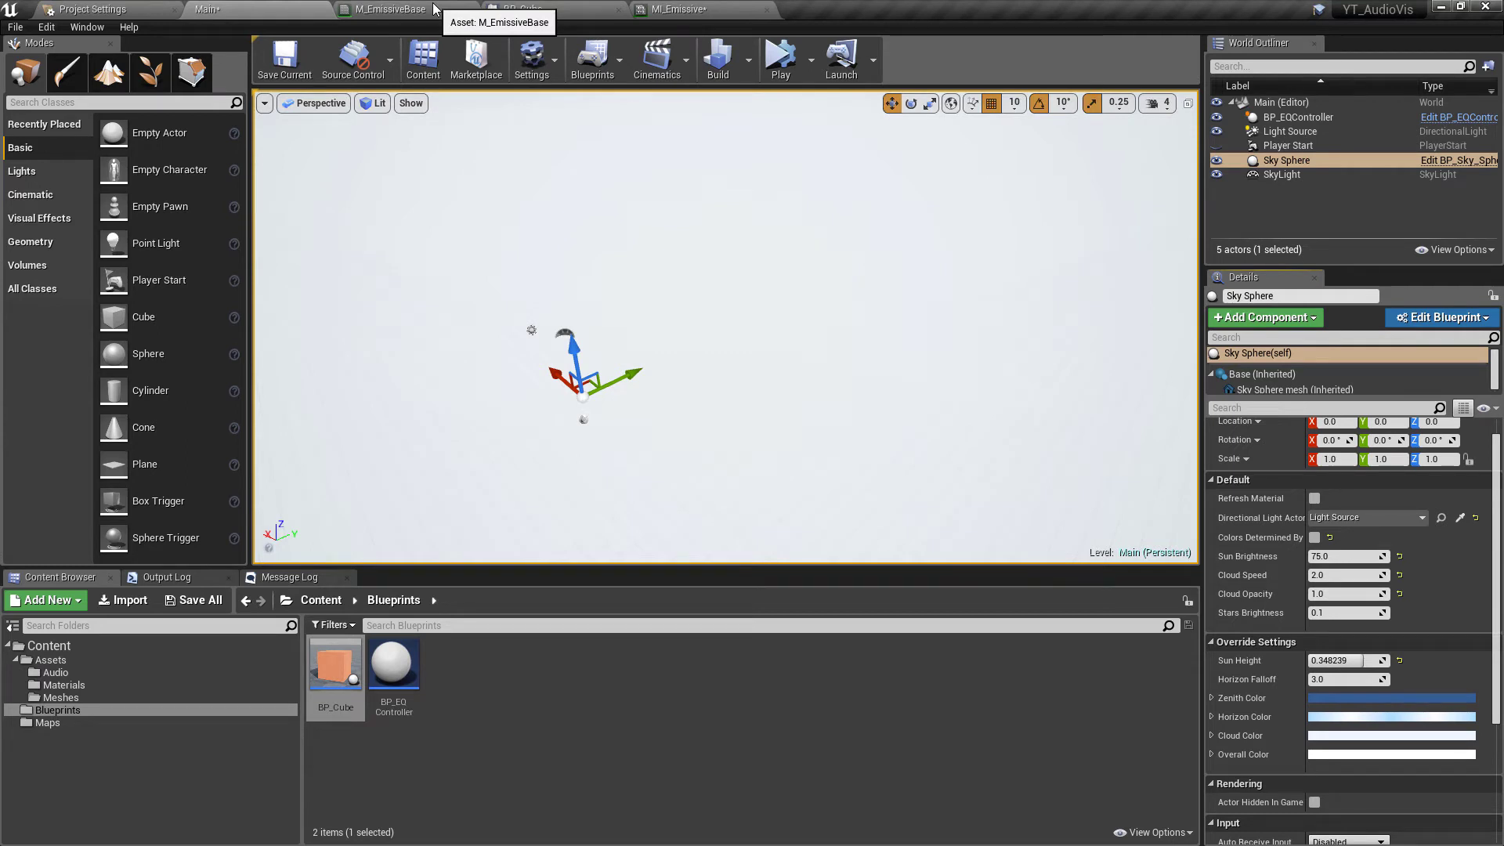
Change the Sky Sphere's Zenith Color to dark grey, hex sRGB 3D3D3DFF.
click(1338, 697)
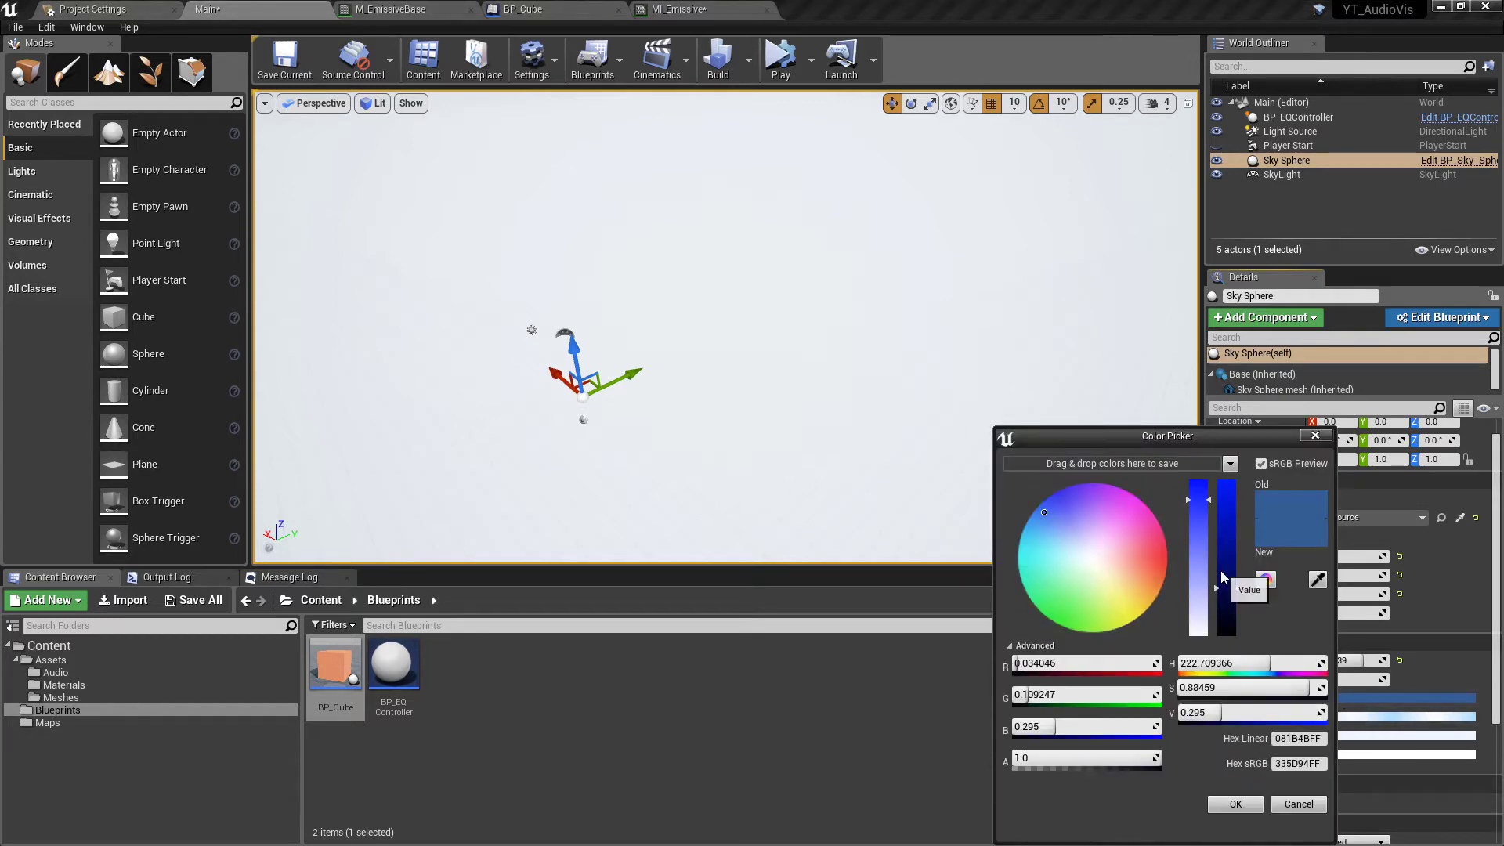
click(1226, 621)
drag(1208, 600, 1205, 662)
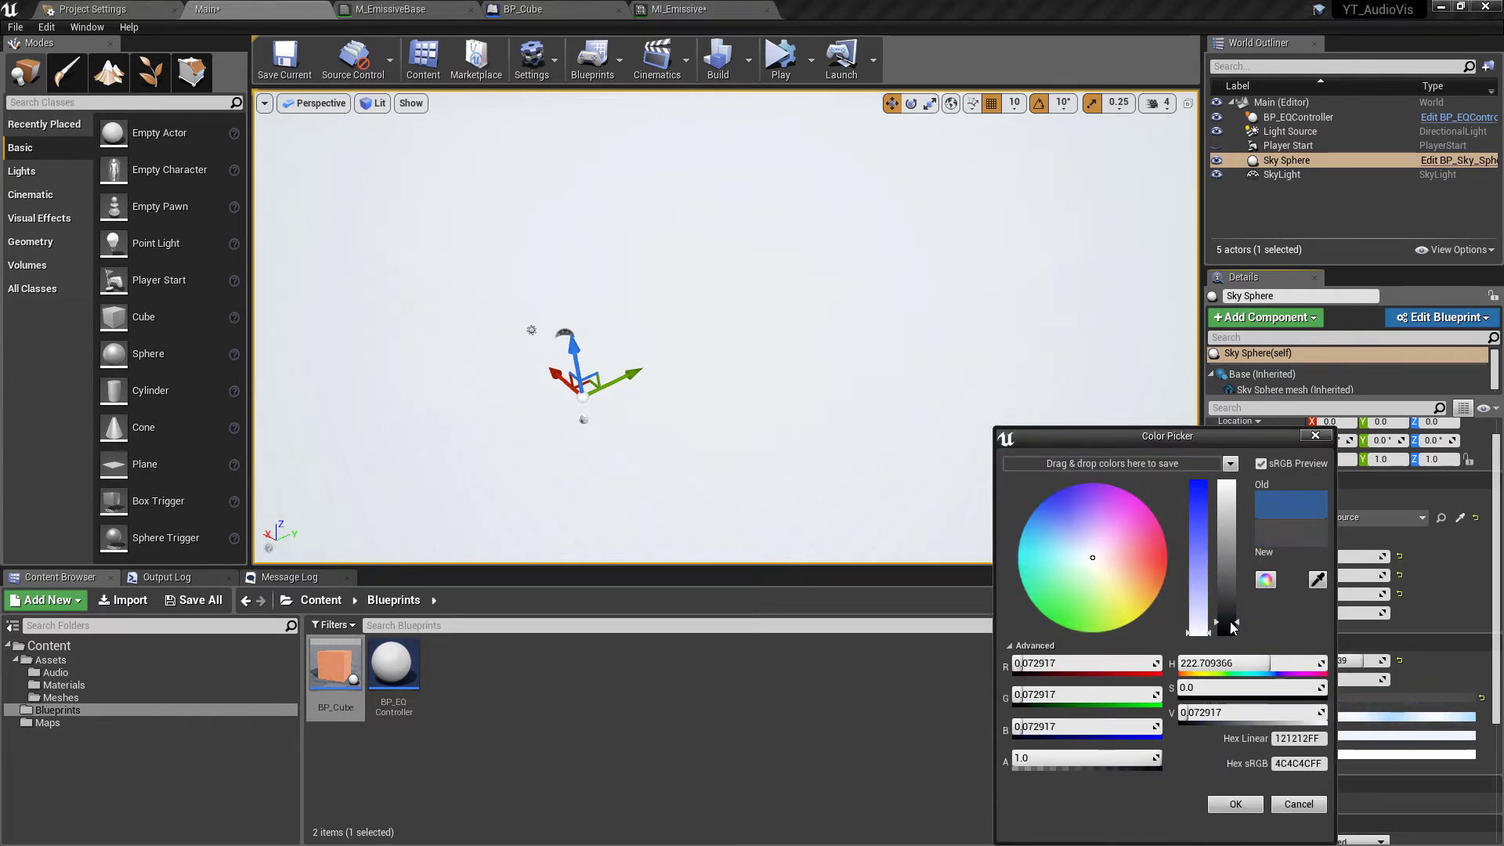
click(1231, 625)
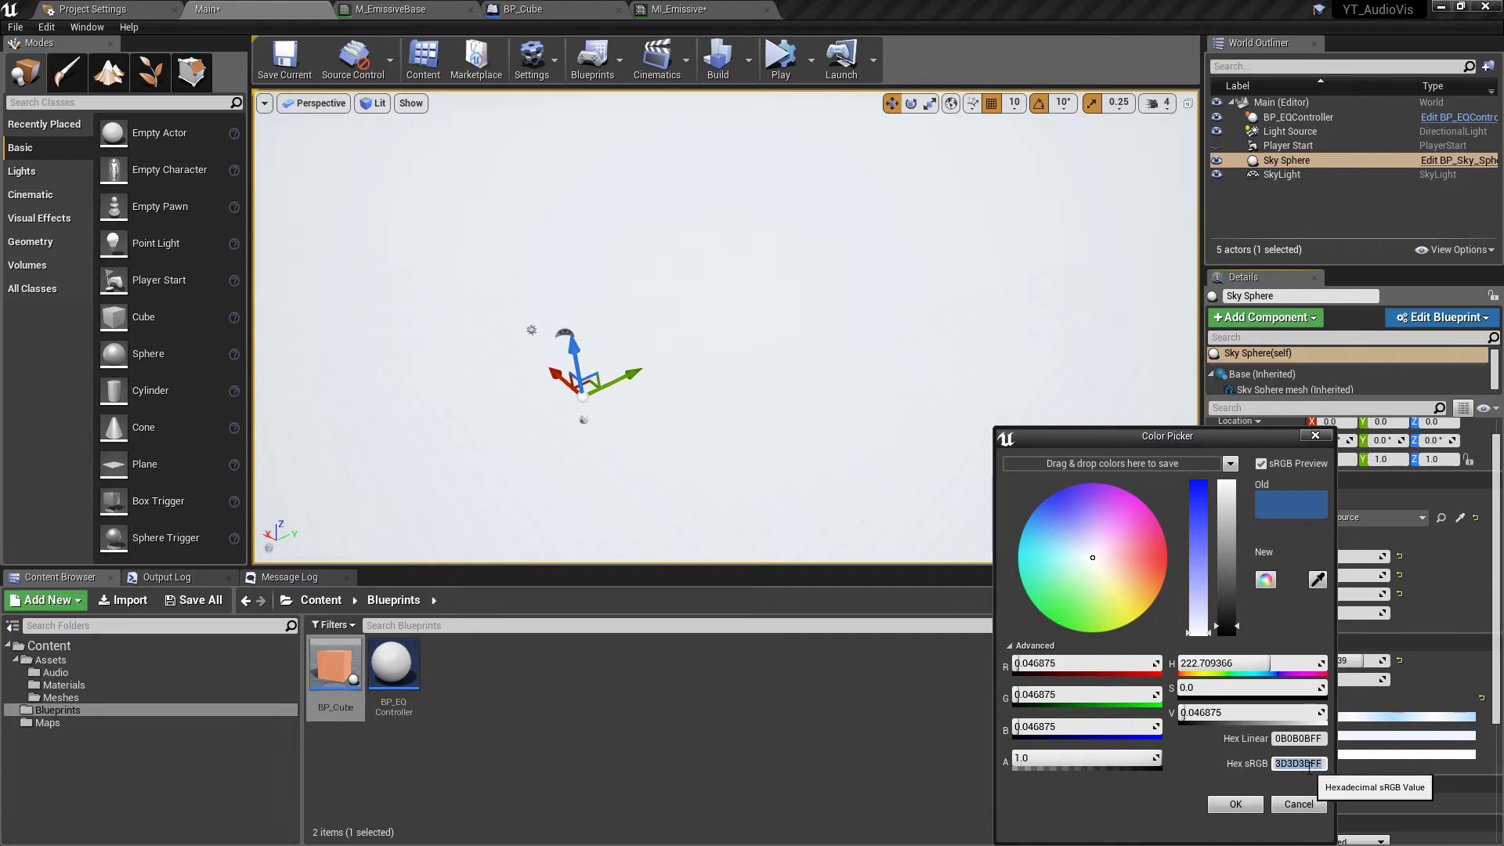
click(1244, 804)
Give the Sky Sphere's Horizon Color and Cloud Color the same dark grey, hex sRGB 3D3D3DFF.
click(1351, 717)
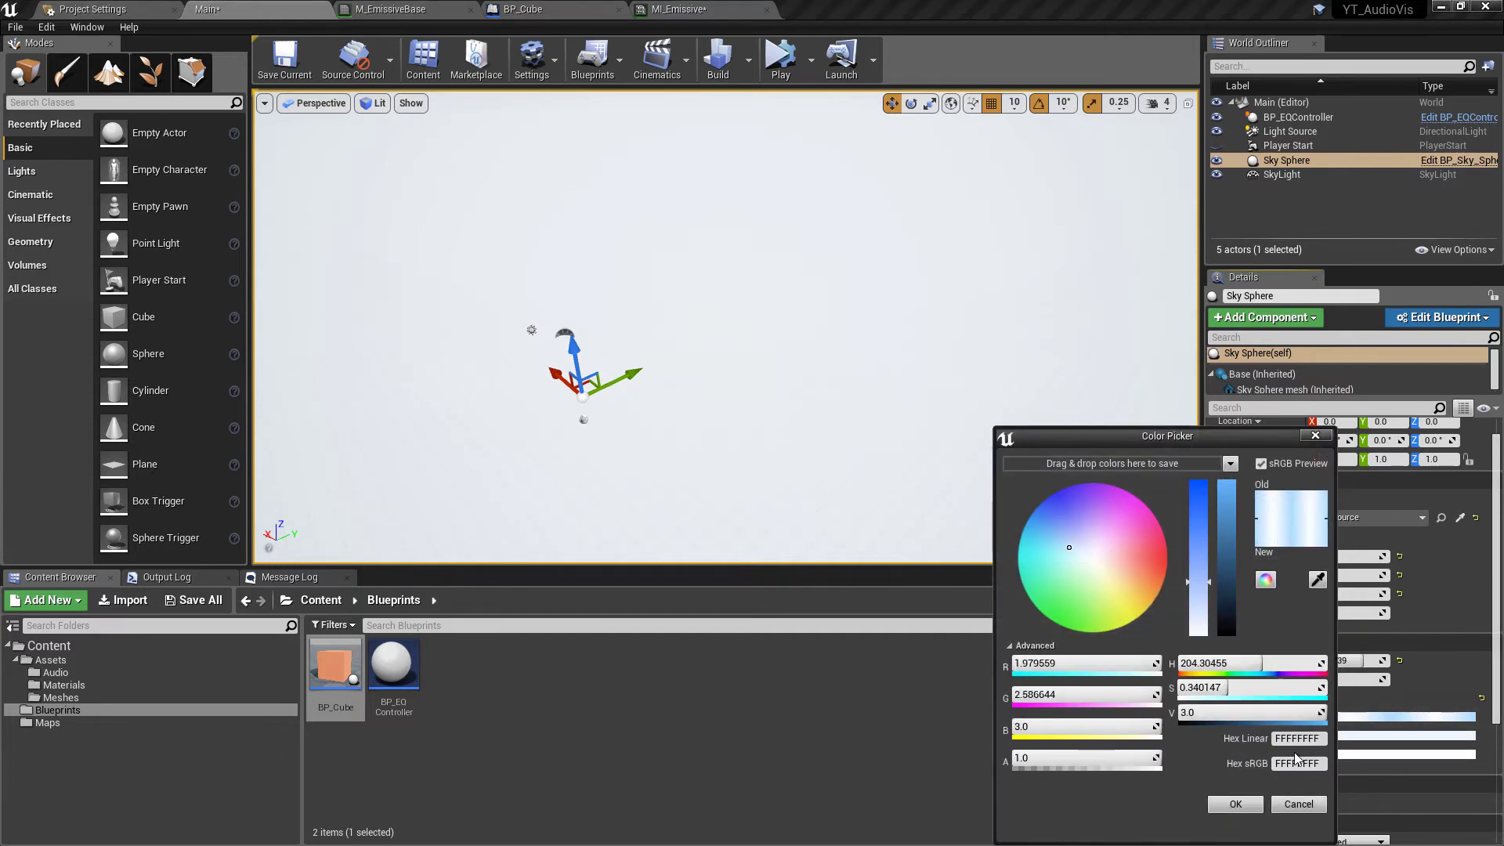
click(1236, 804)
click(1343, 740)
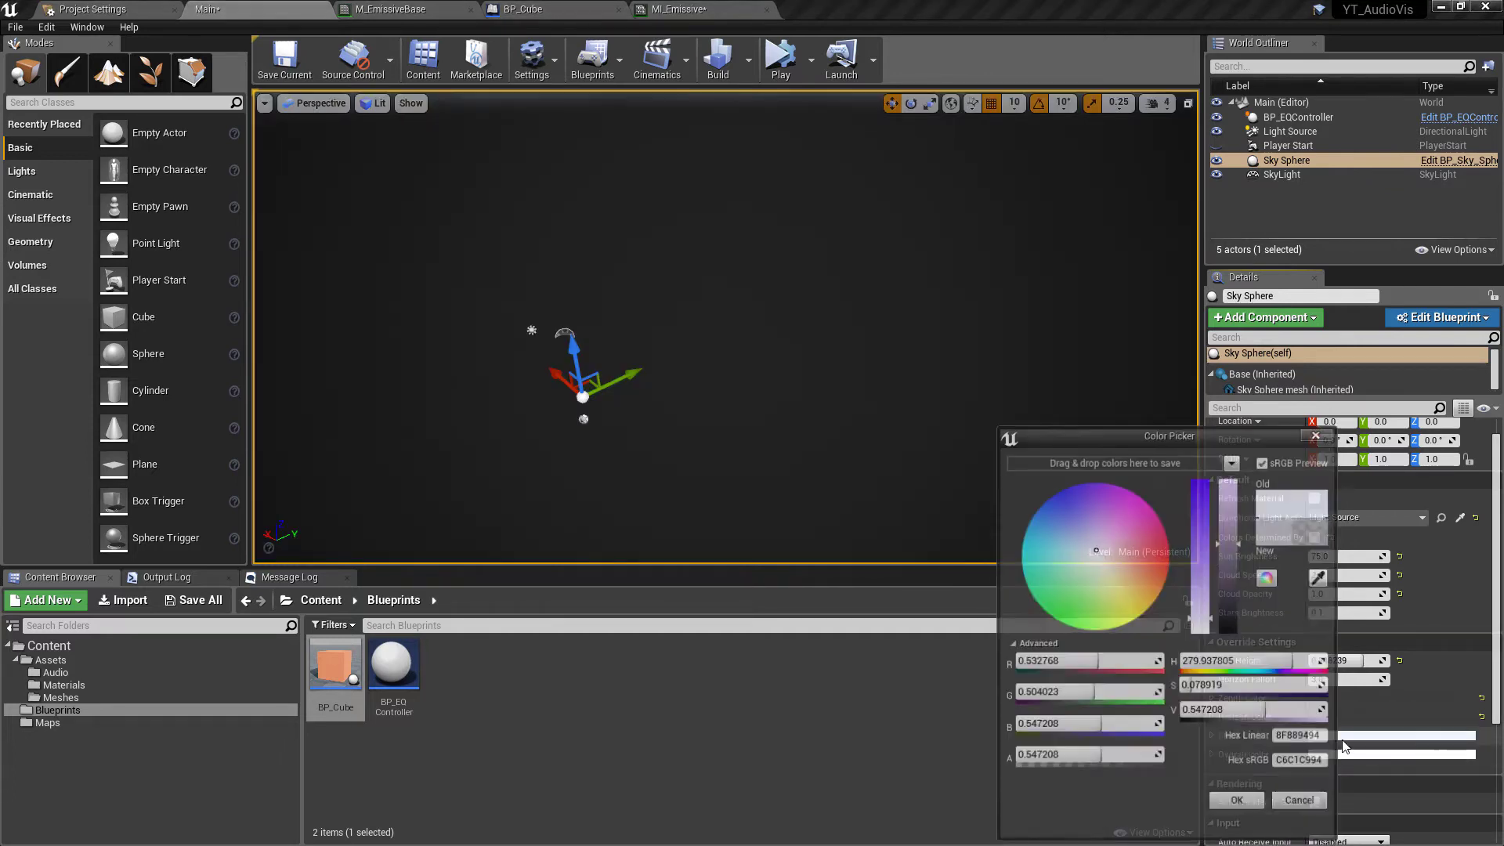
click(1296, 762)
text(3D3D3DFF)
click(1235, 804)
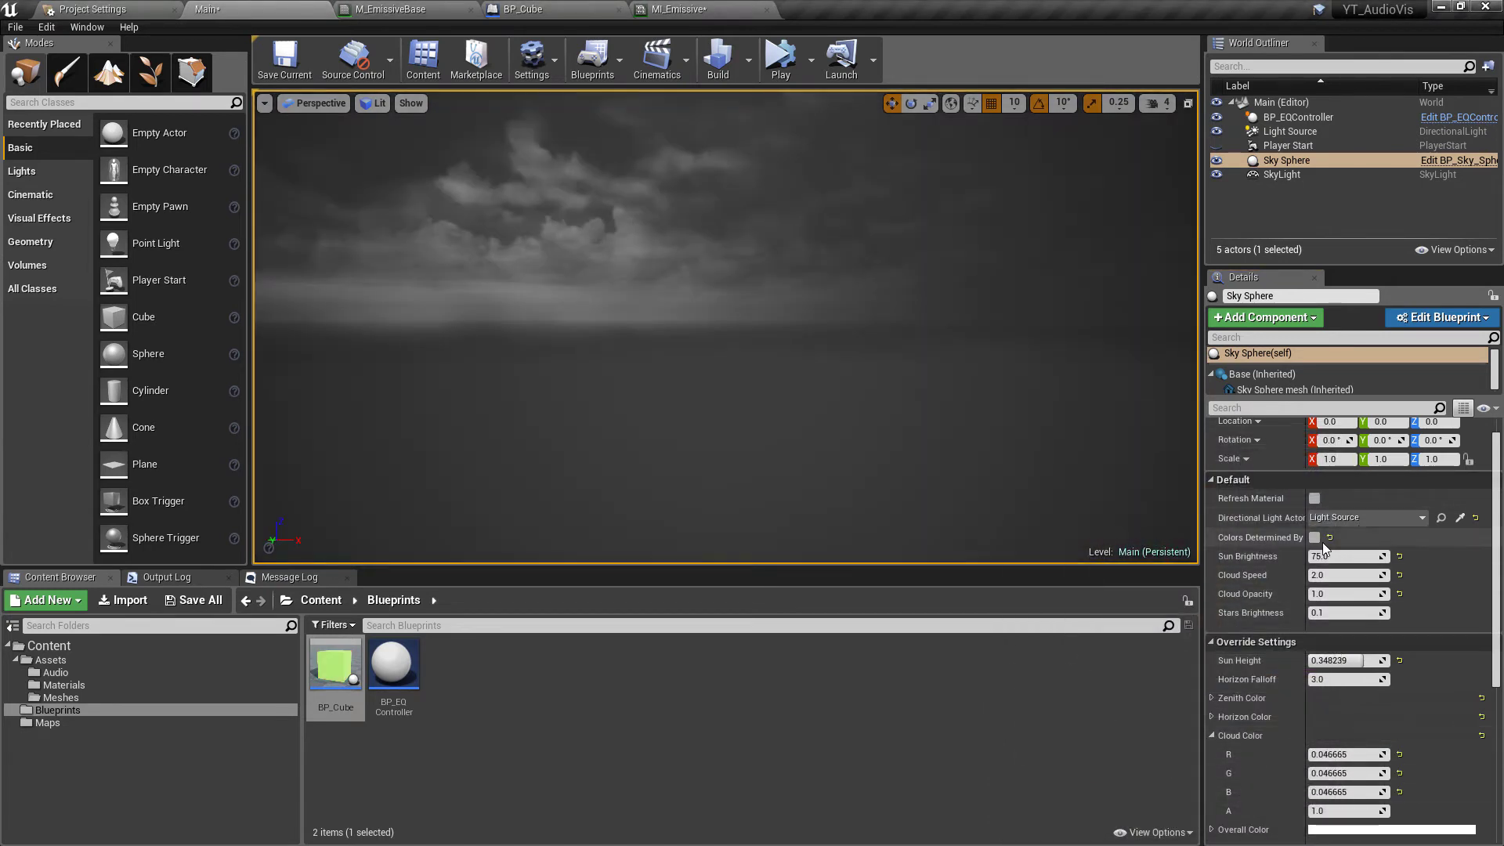
Set the Sky Sphere's Sun Brightness, Cloud Speed, Cloud Opacity and Stars Brightness all to 0.
drag(1338, 556, 1285, 557)
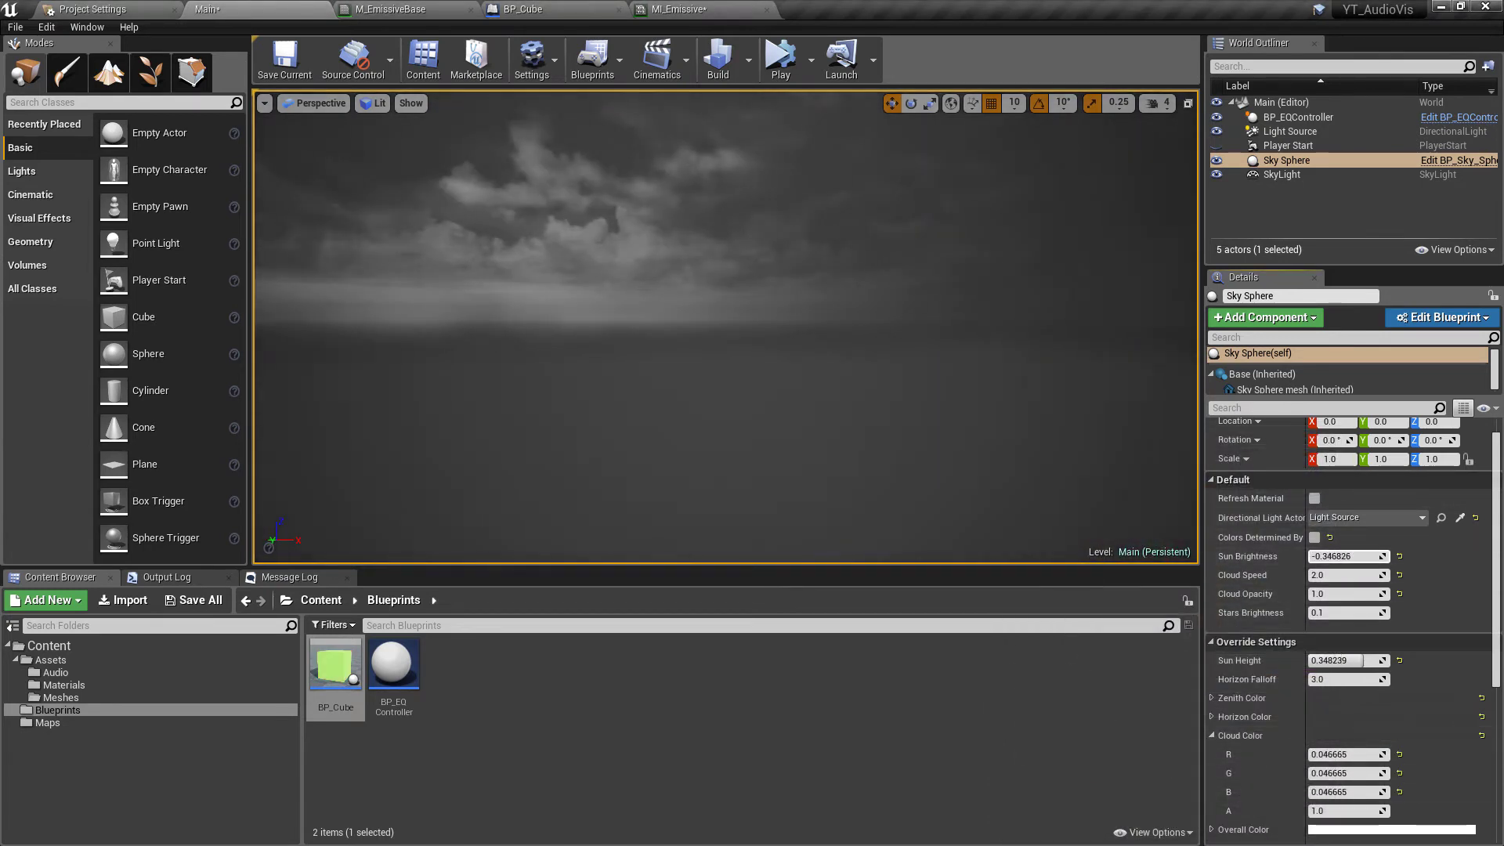
click(1361, 559)
text(0)
key(Tab)
text(0)
key(Tab)
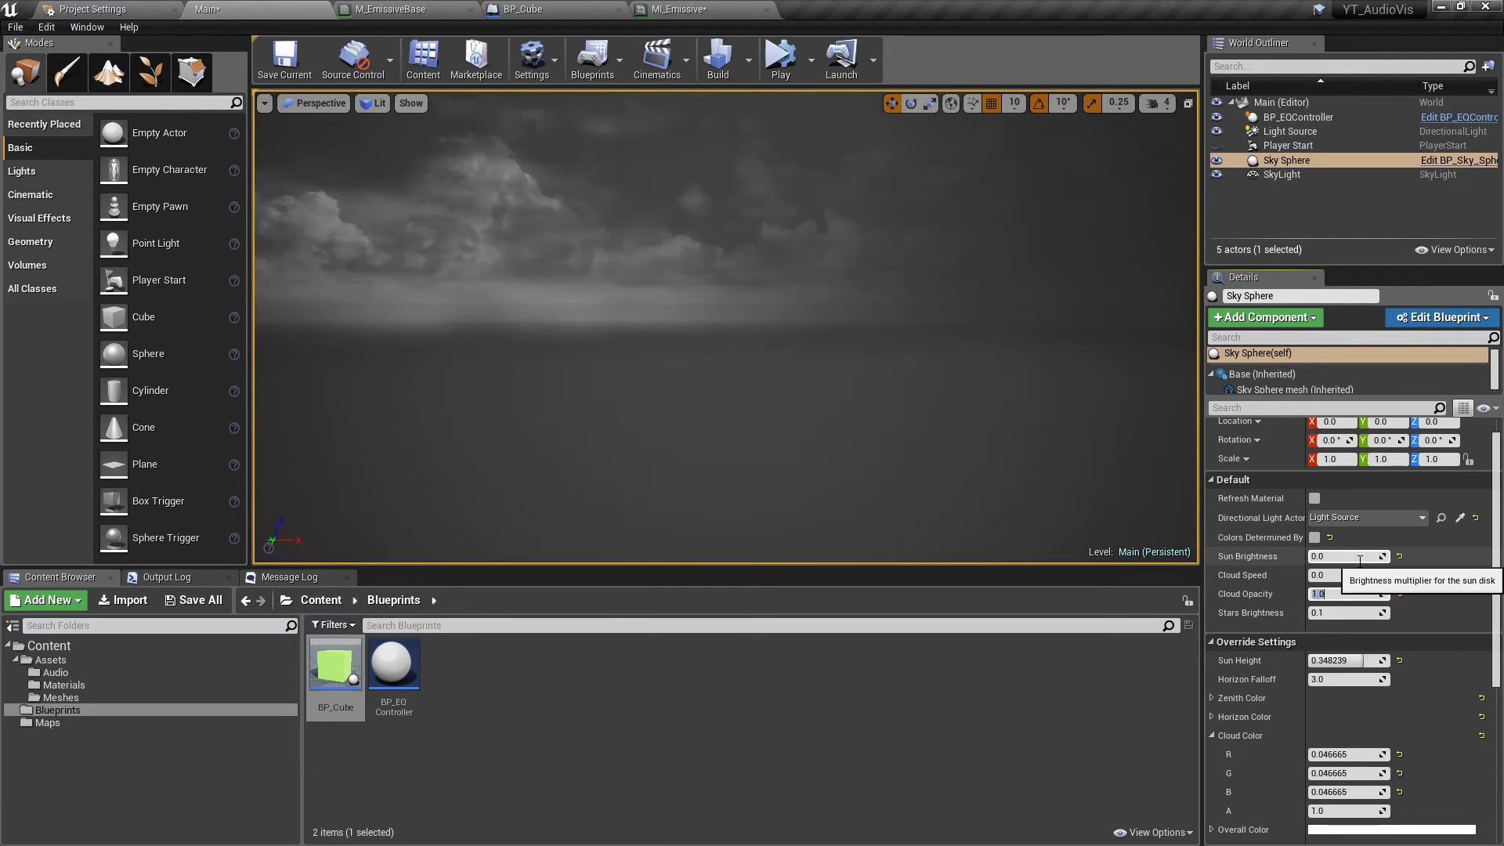
key(Tab)
key(Tab)
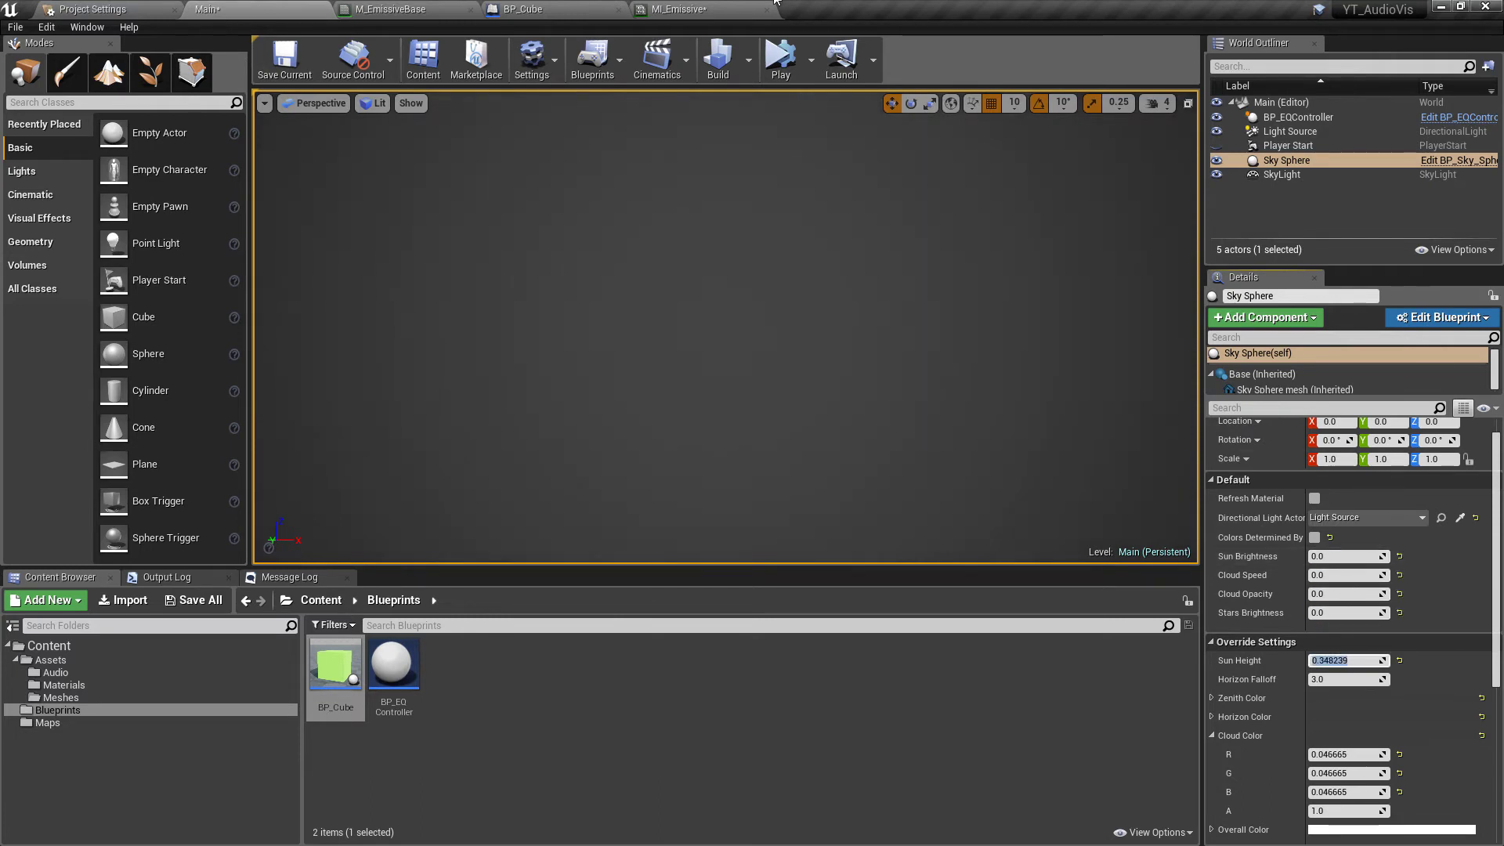
Start the simulation, focus on one of the spawned BP_Cube actors and frame the whole cube grid from an elevated corner angle.
click(779, 57)
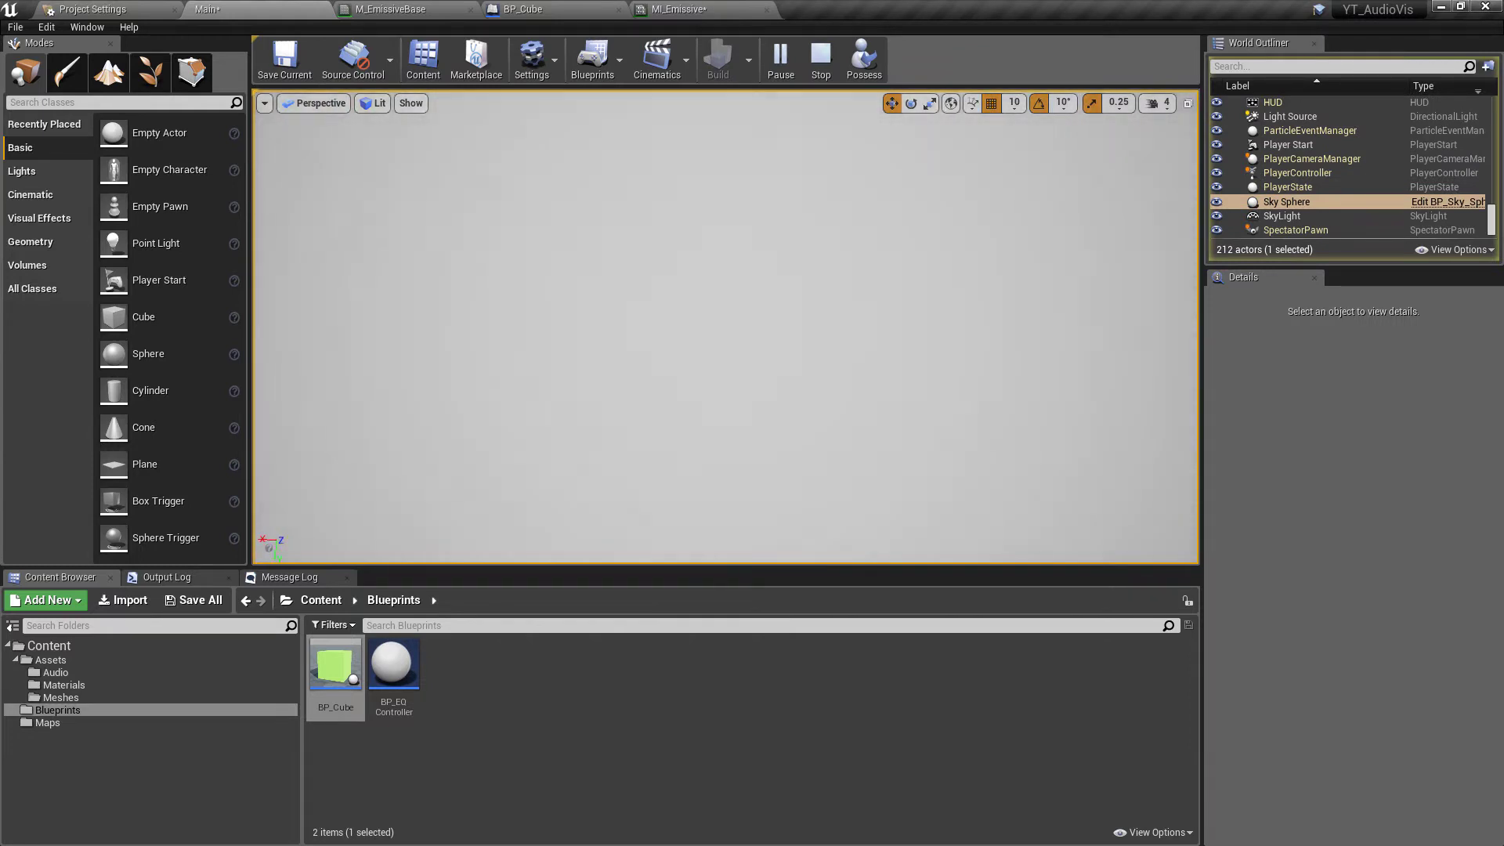
scroll(1313, 202, up, 8)
double_click(1329, 166)
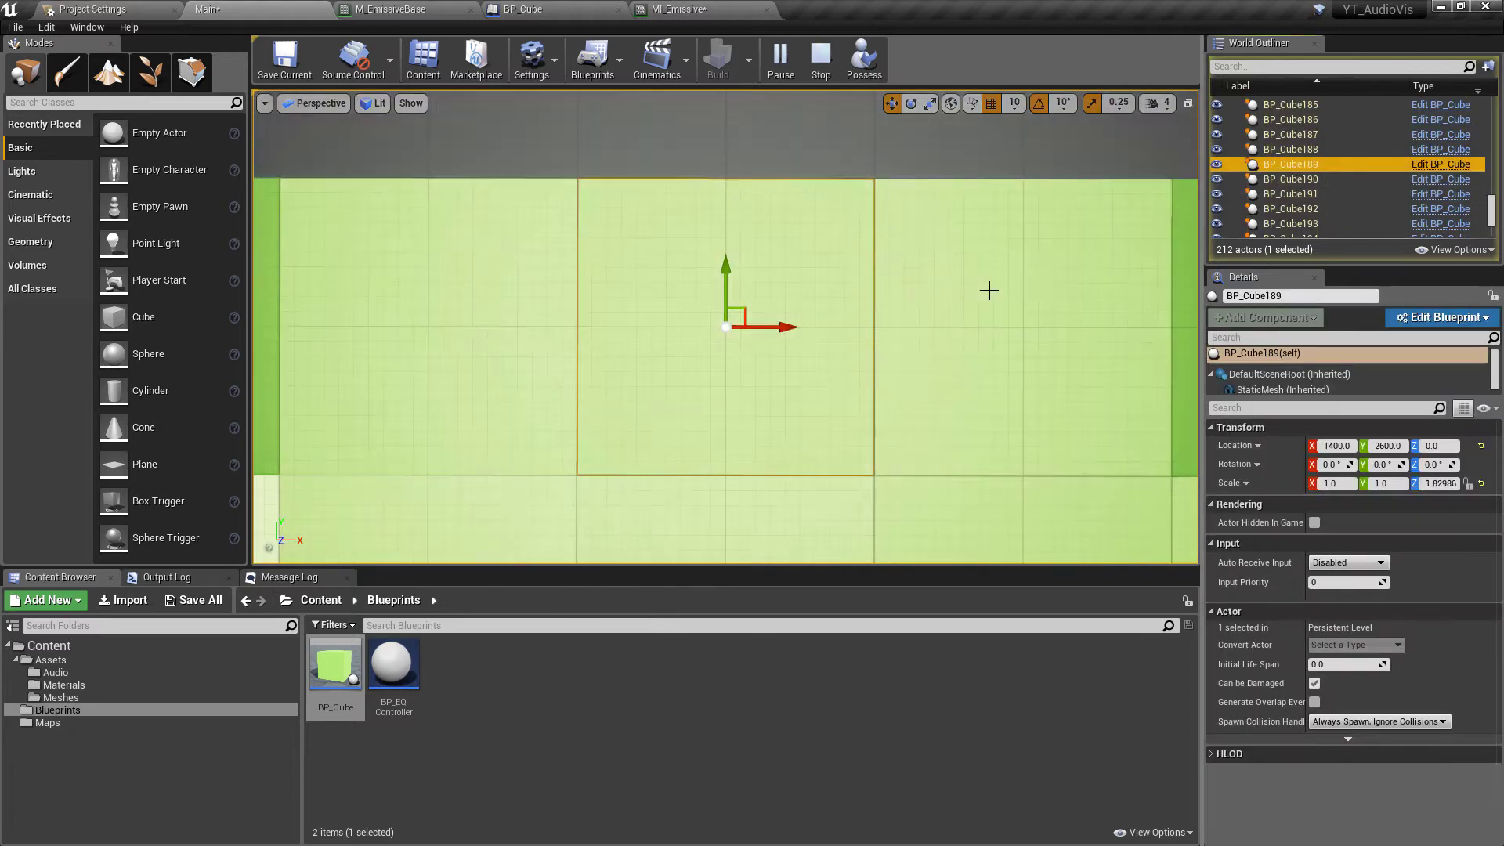
alt+drag(989, 290, 984, 346)
scroll(859, 426, down, 5)
alt+drag(860, 426, 832, 460)
scroll(825, 392, down, 3)
alt+drag(822, 349, 773, 345)
scroll(964, 376, down, 5)
alt+drag(856, 399, 823, 396)
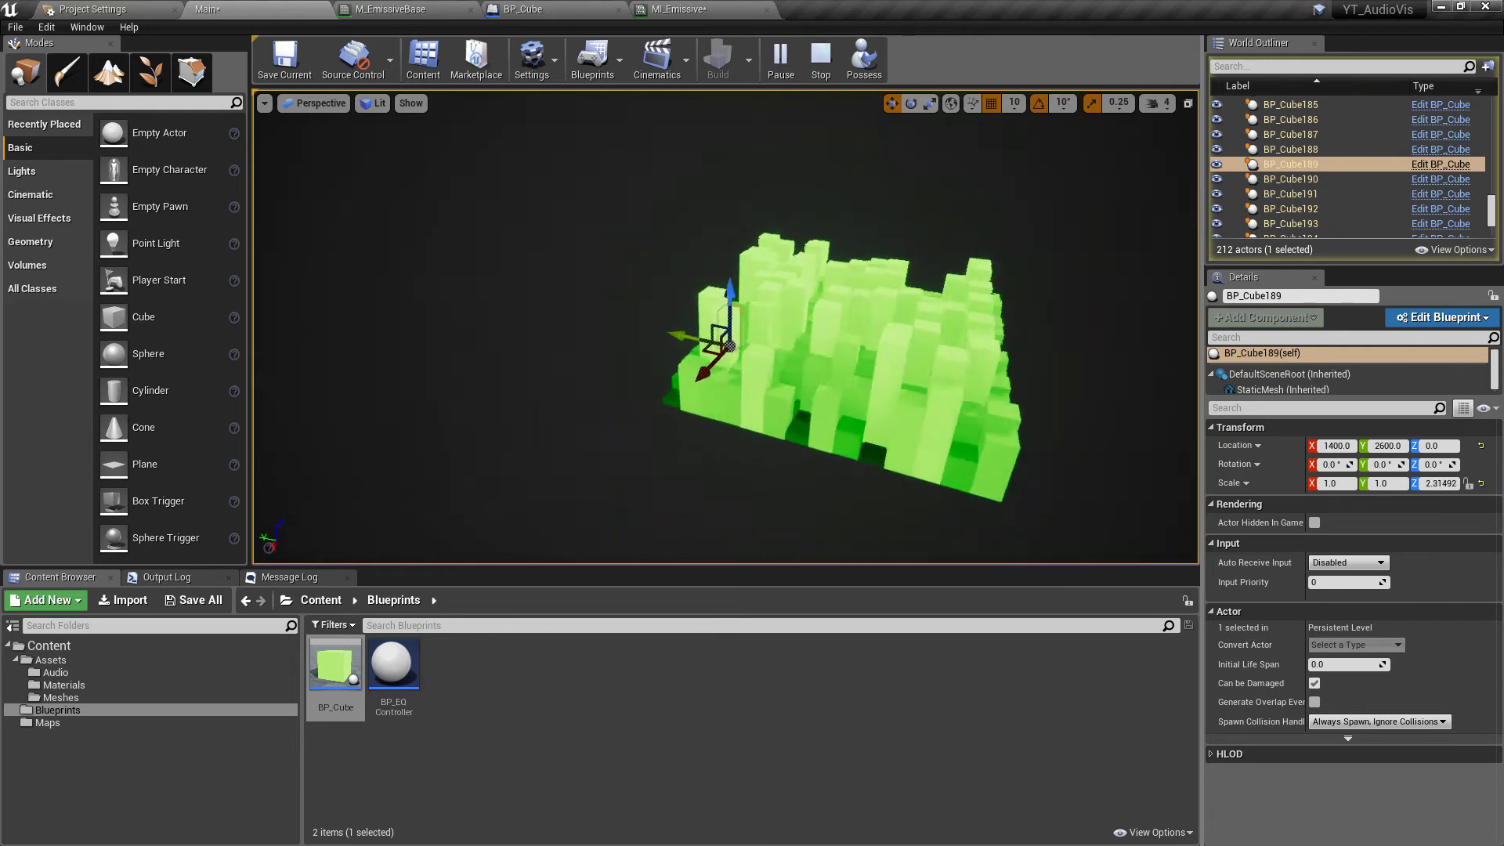
mouse_move(811, 402)
right_down()
mouse_move(850, 402)
mouse_move(870, 423)
mouse_move(812, 403)
right_up()
key(w)
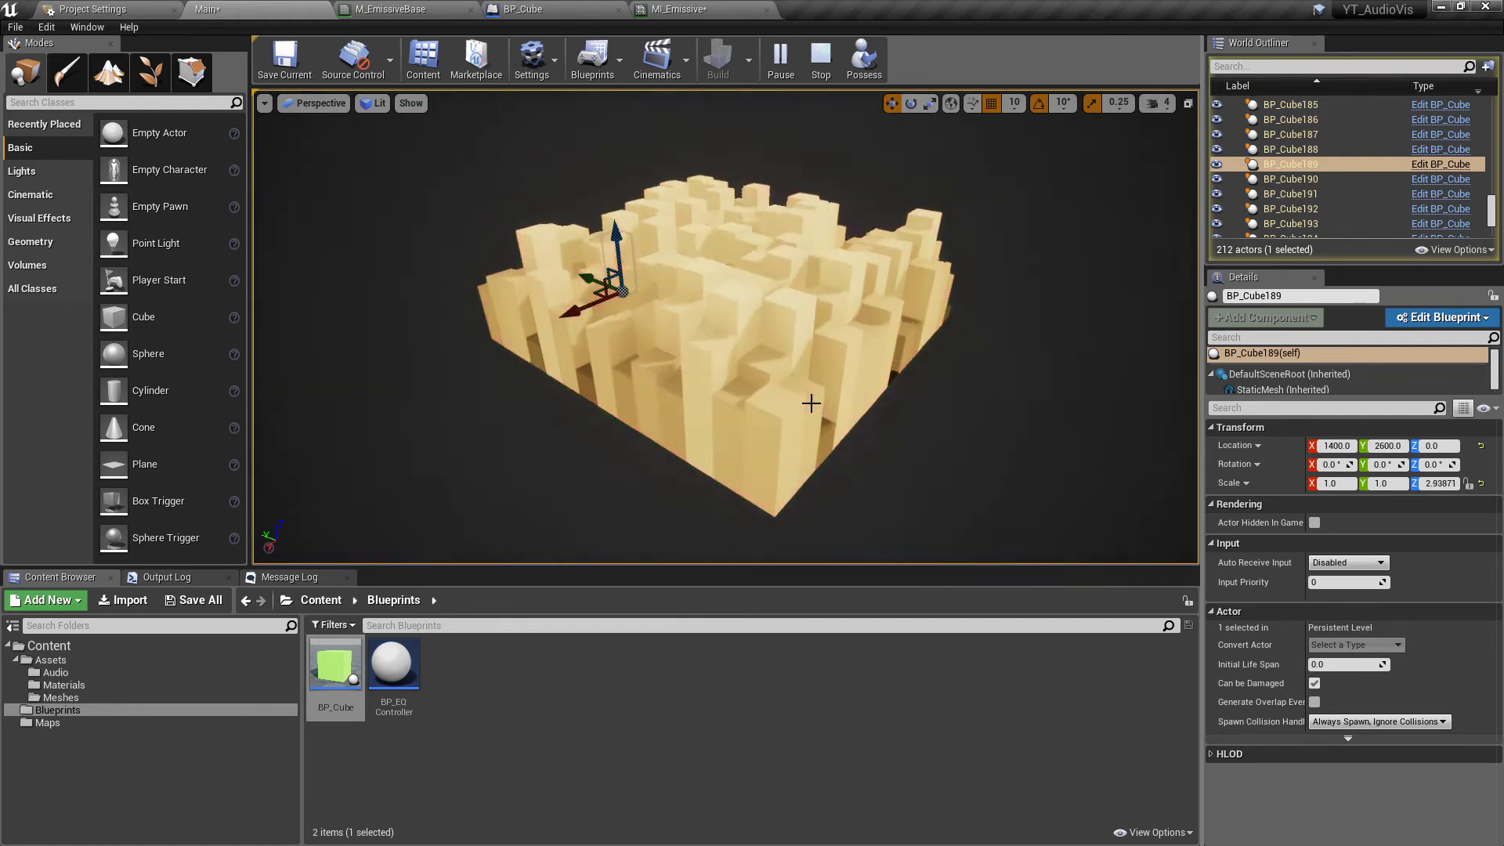
Detach the MI_Emissive editor into a floating window over the Main level, placed clear of most of the simulating cubes.
click(741, 12)
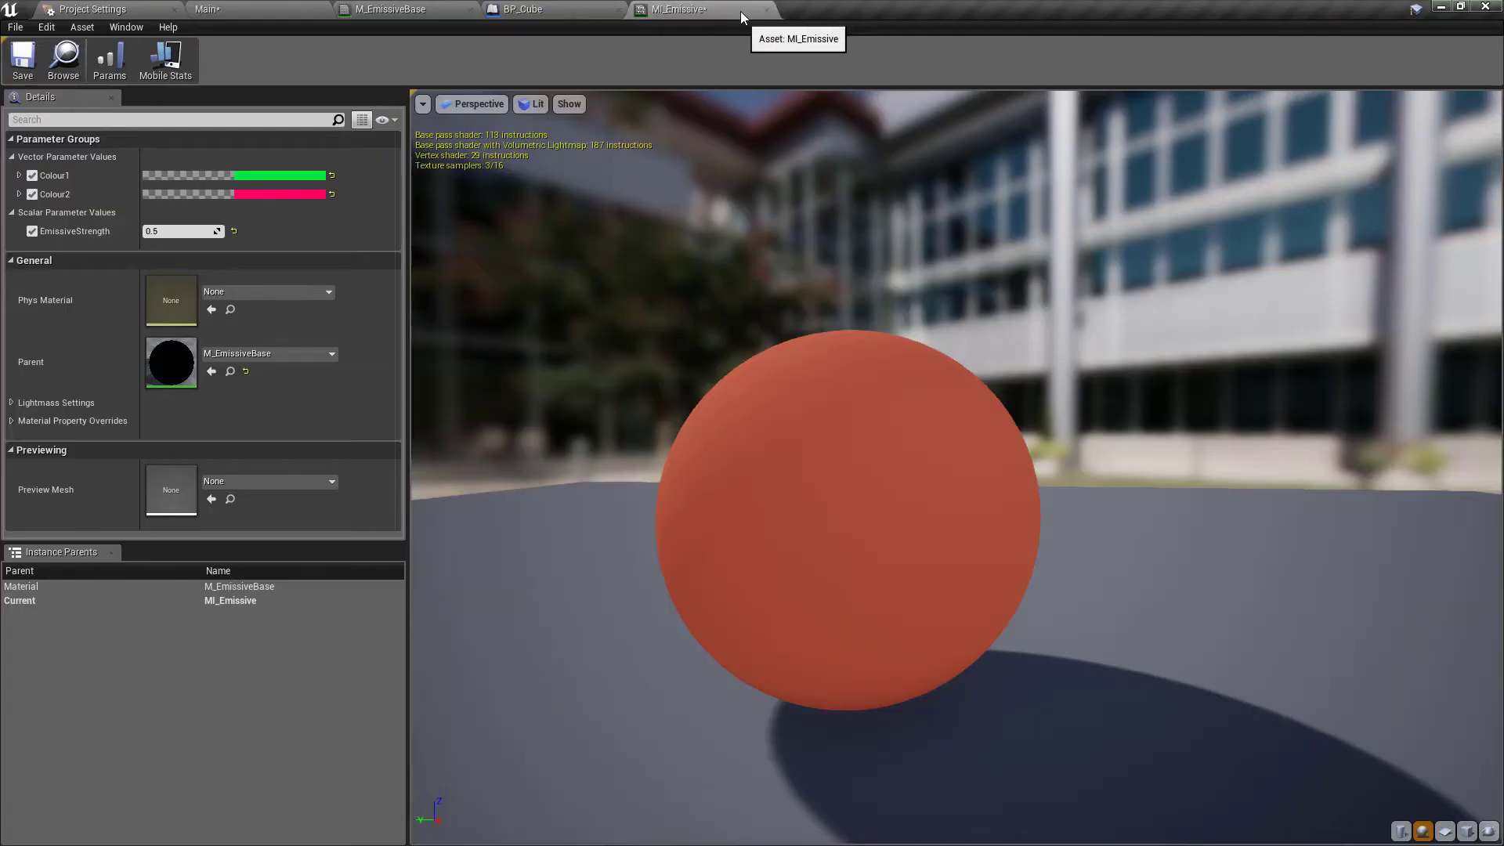
drag(741, 11, 862, 220)
click(299, 8)
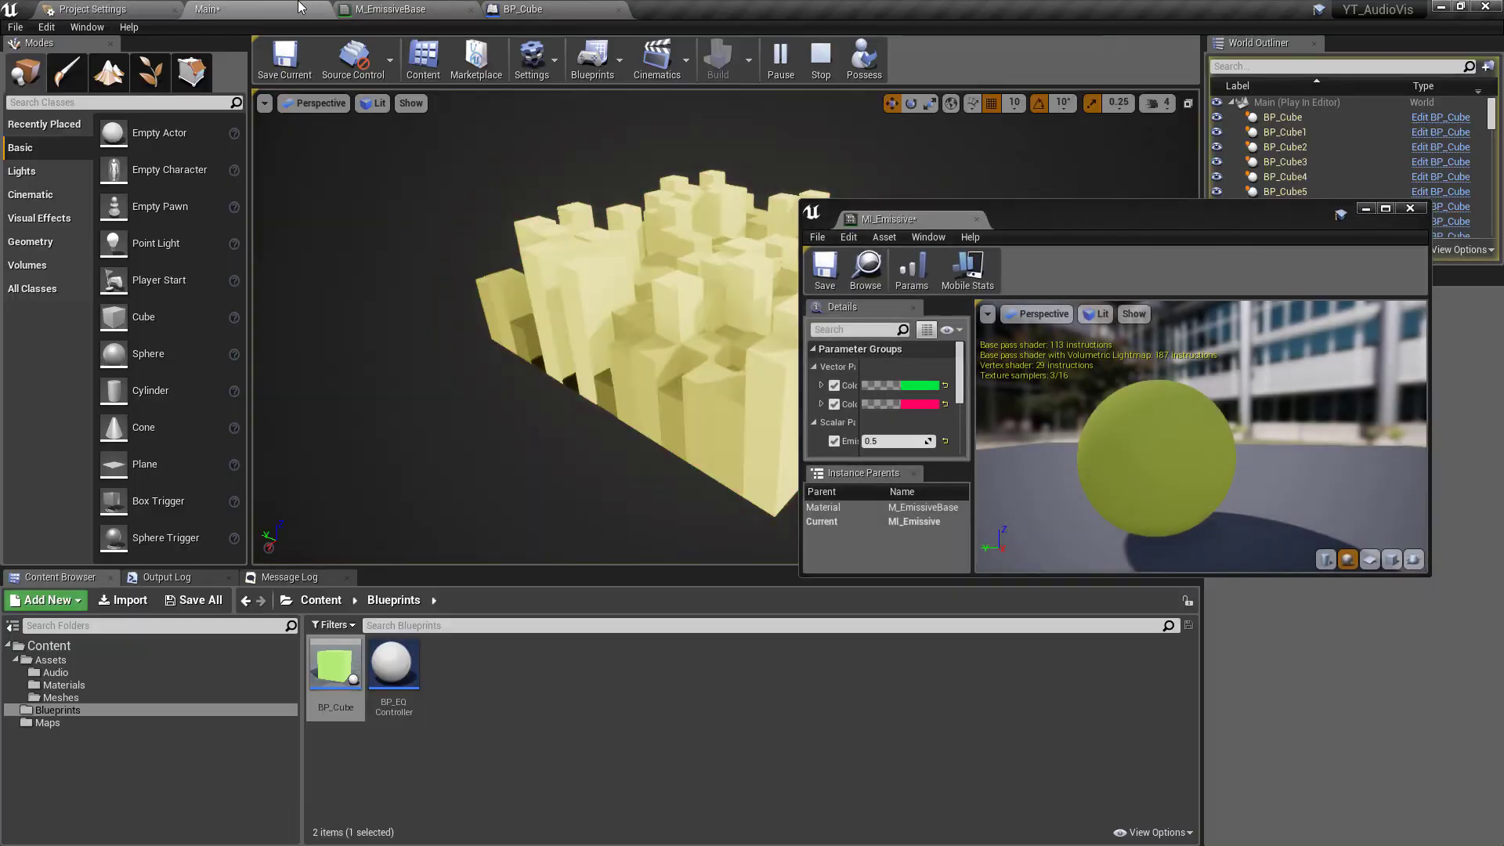
drag(1195, 212, 1199, 410)
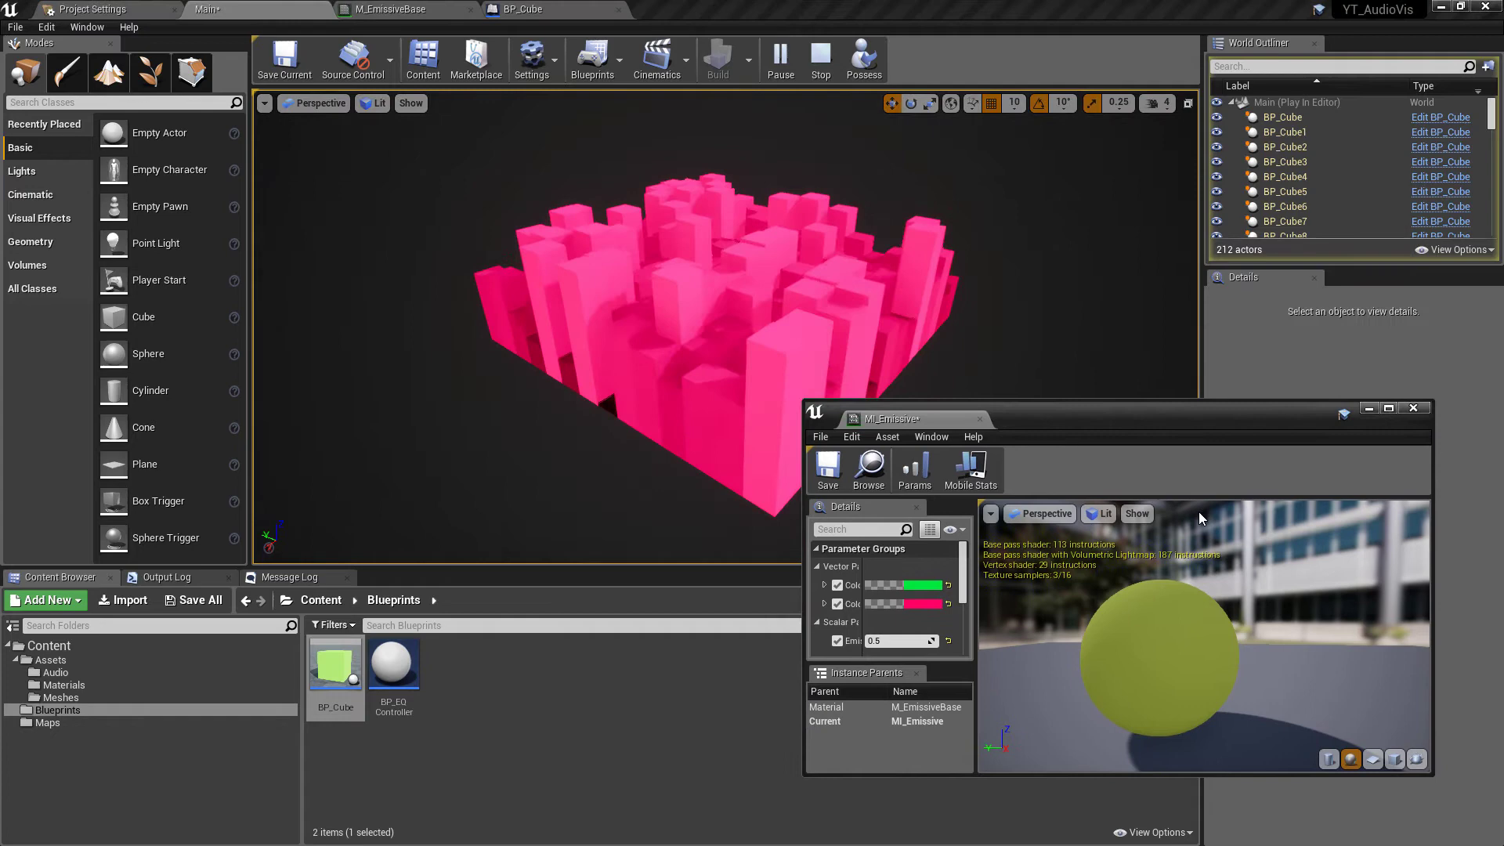
Change Colour1 of MI_Emissive to light blue, hex sRGB 7191E600.
click(909, 586)
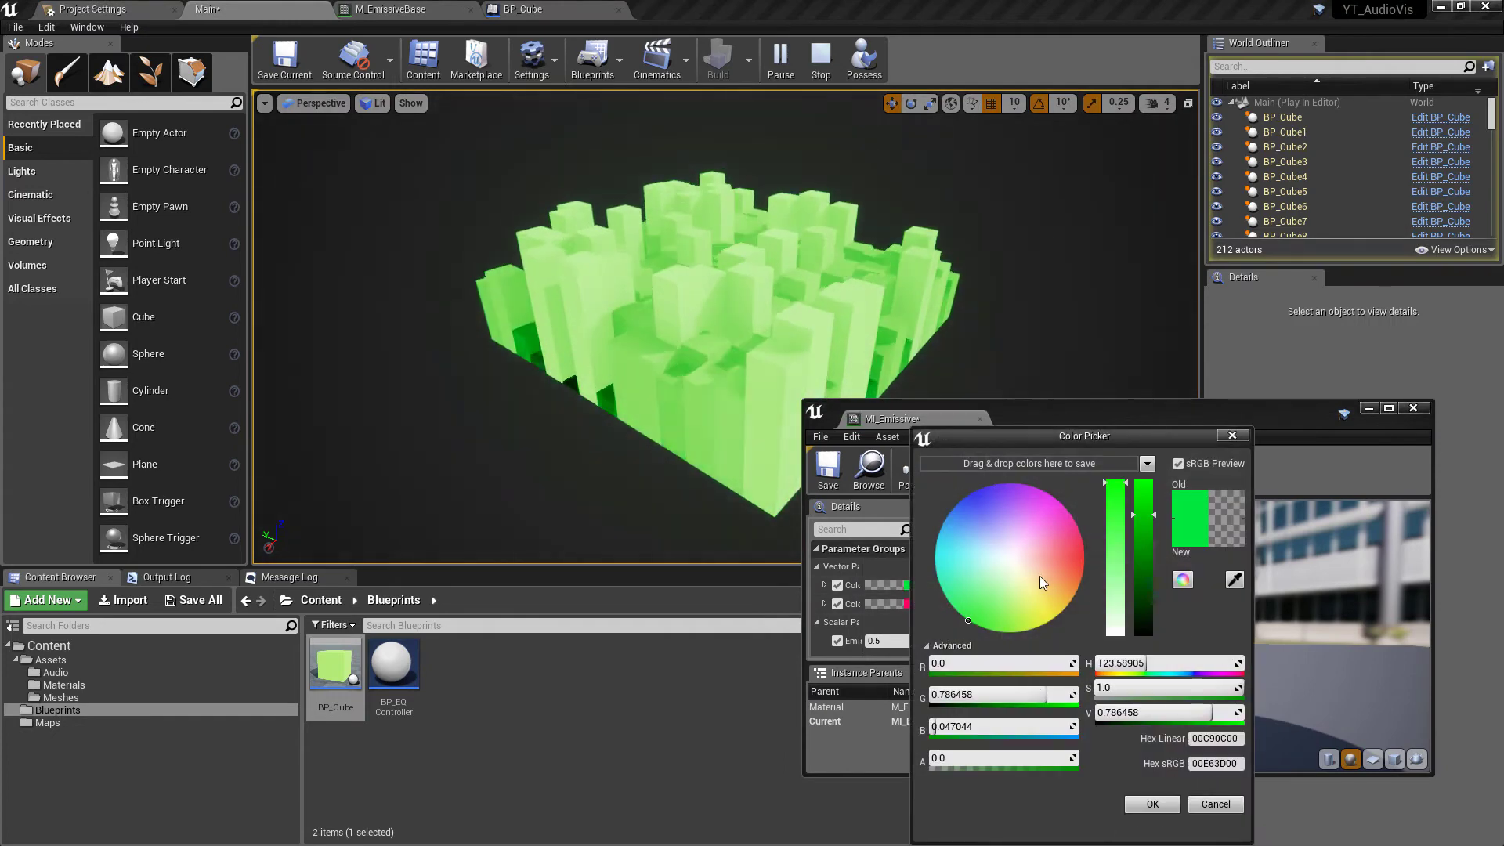
click(956, 504)
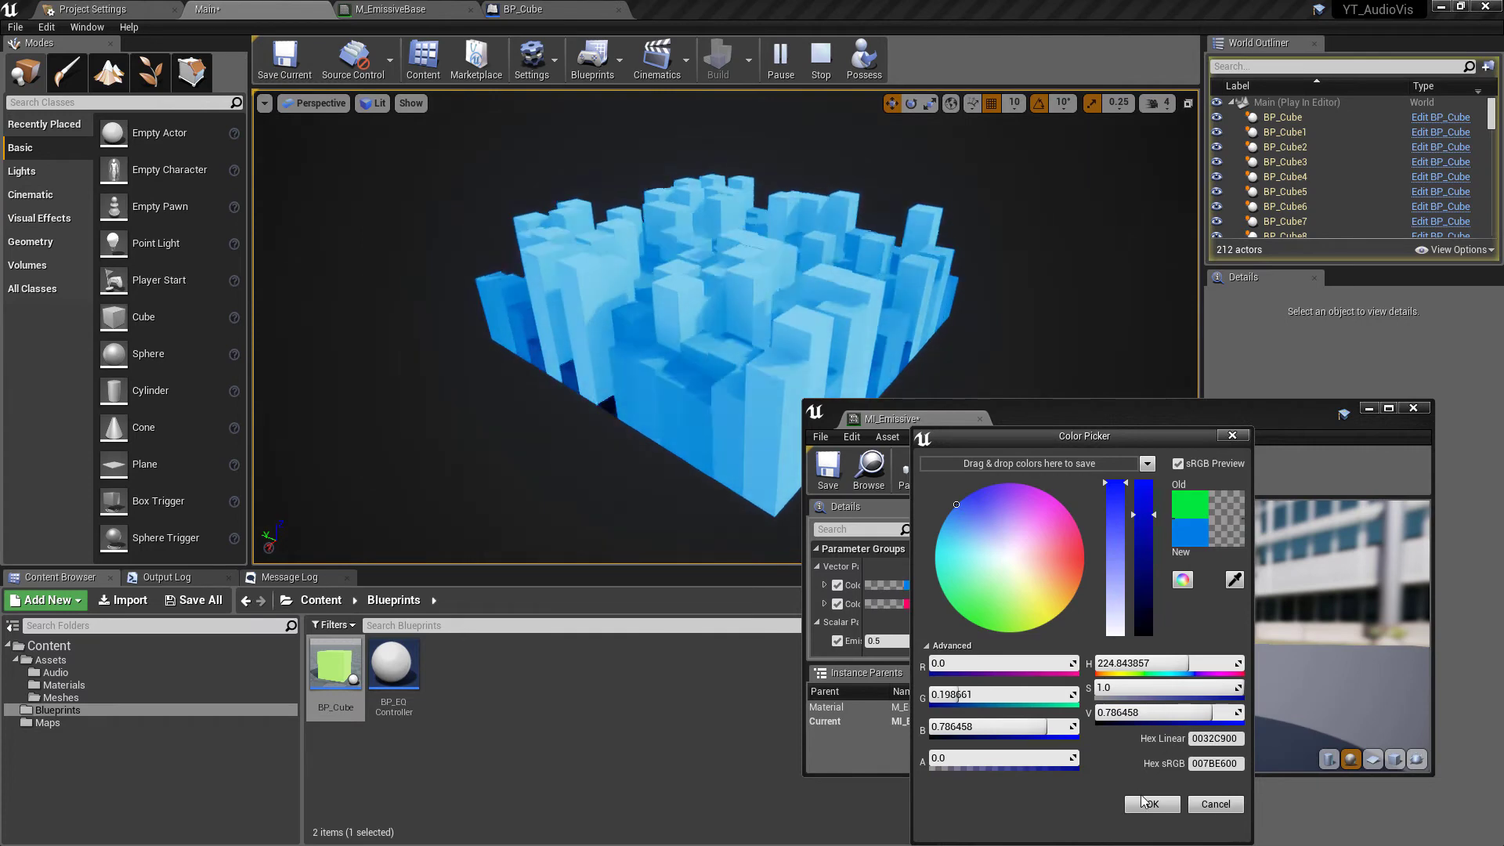
drag(962, 520, 971, 514)
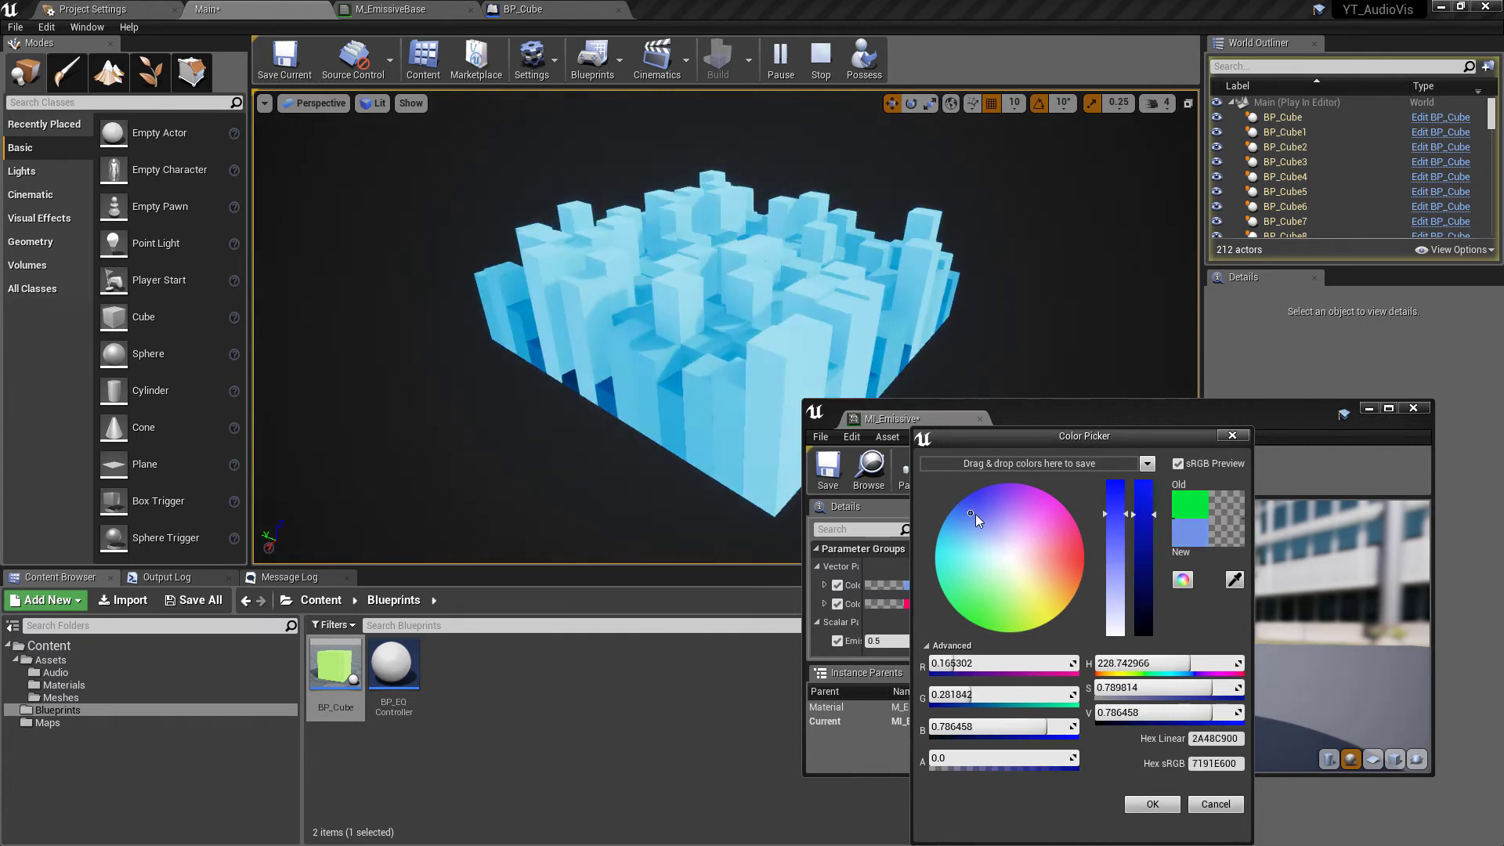
click(1149, 804)
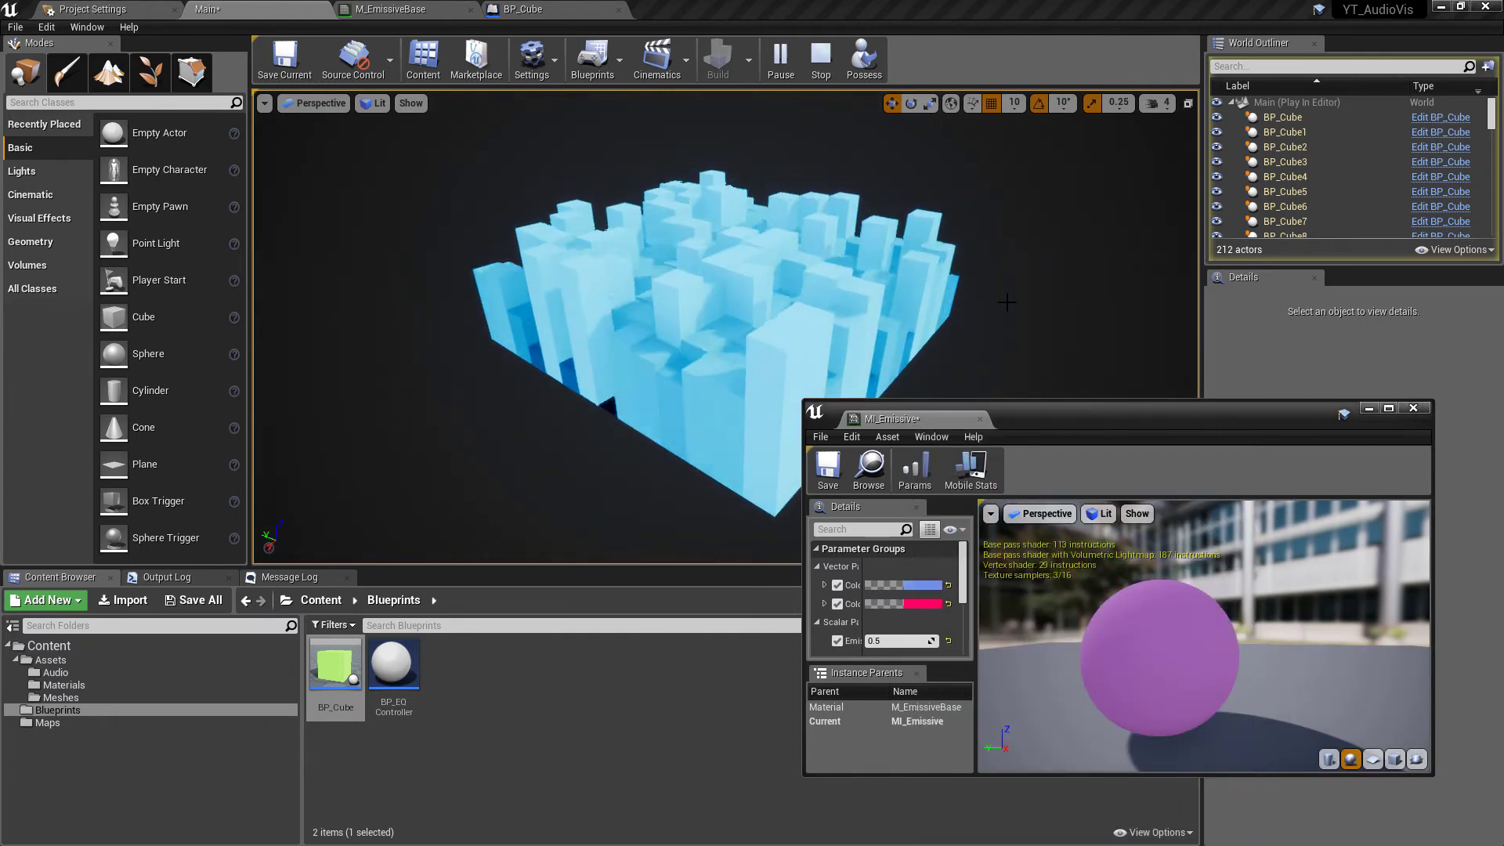
Change Colour2 of MI_Emissive to orange, hex sRGB FFA40000.
click(915, 604)
drag(1078, 553, 1109, 604)
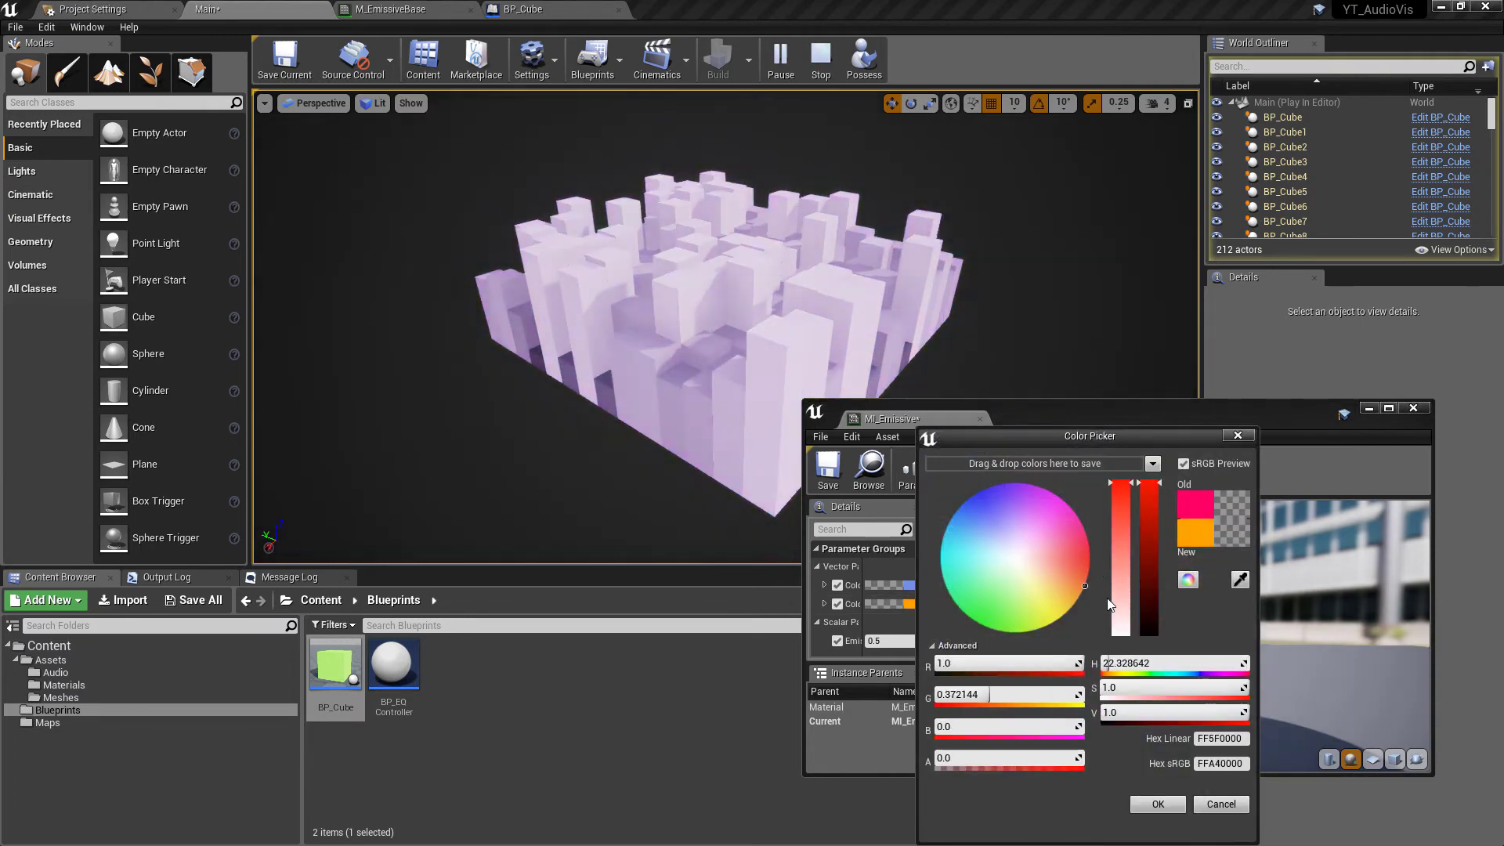
click(1158, 804)
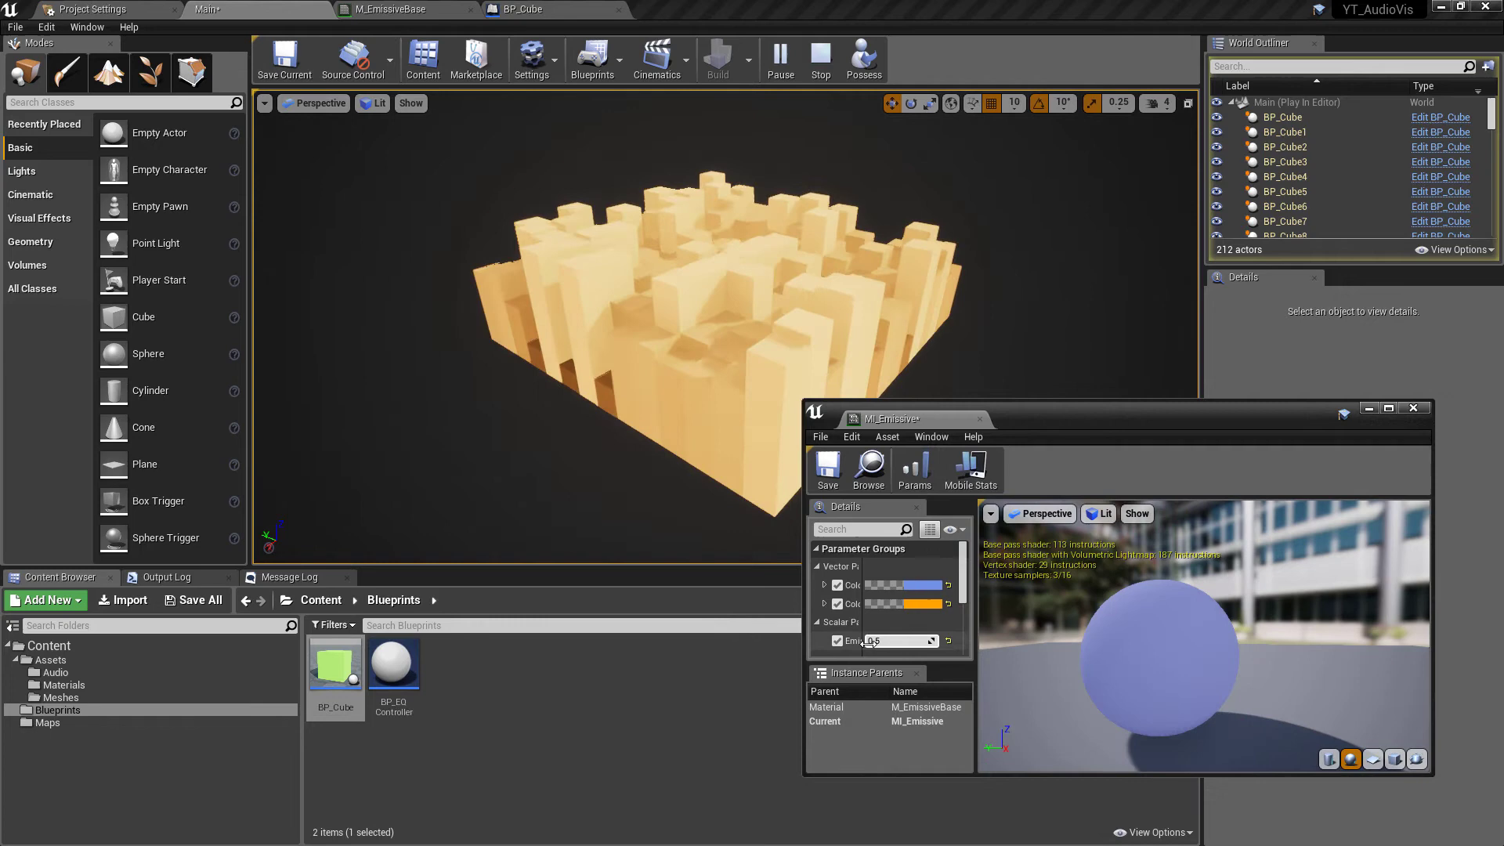
Raise the EmissiveStrength of MI_Emissive to 0.82 and stop the simulation.
drag(869, 642, 908, 642)
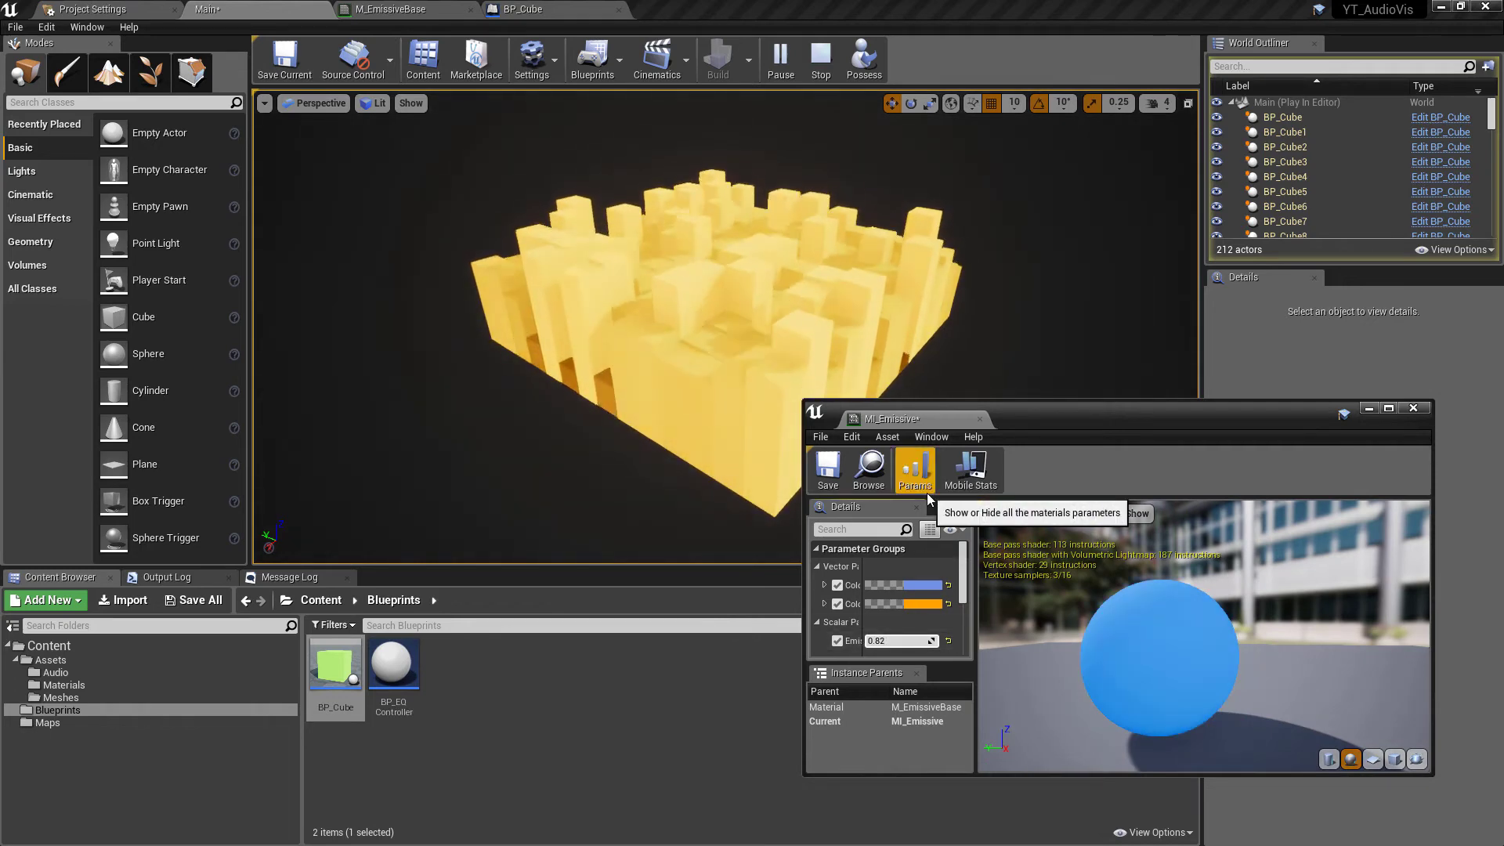
key(Escape)
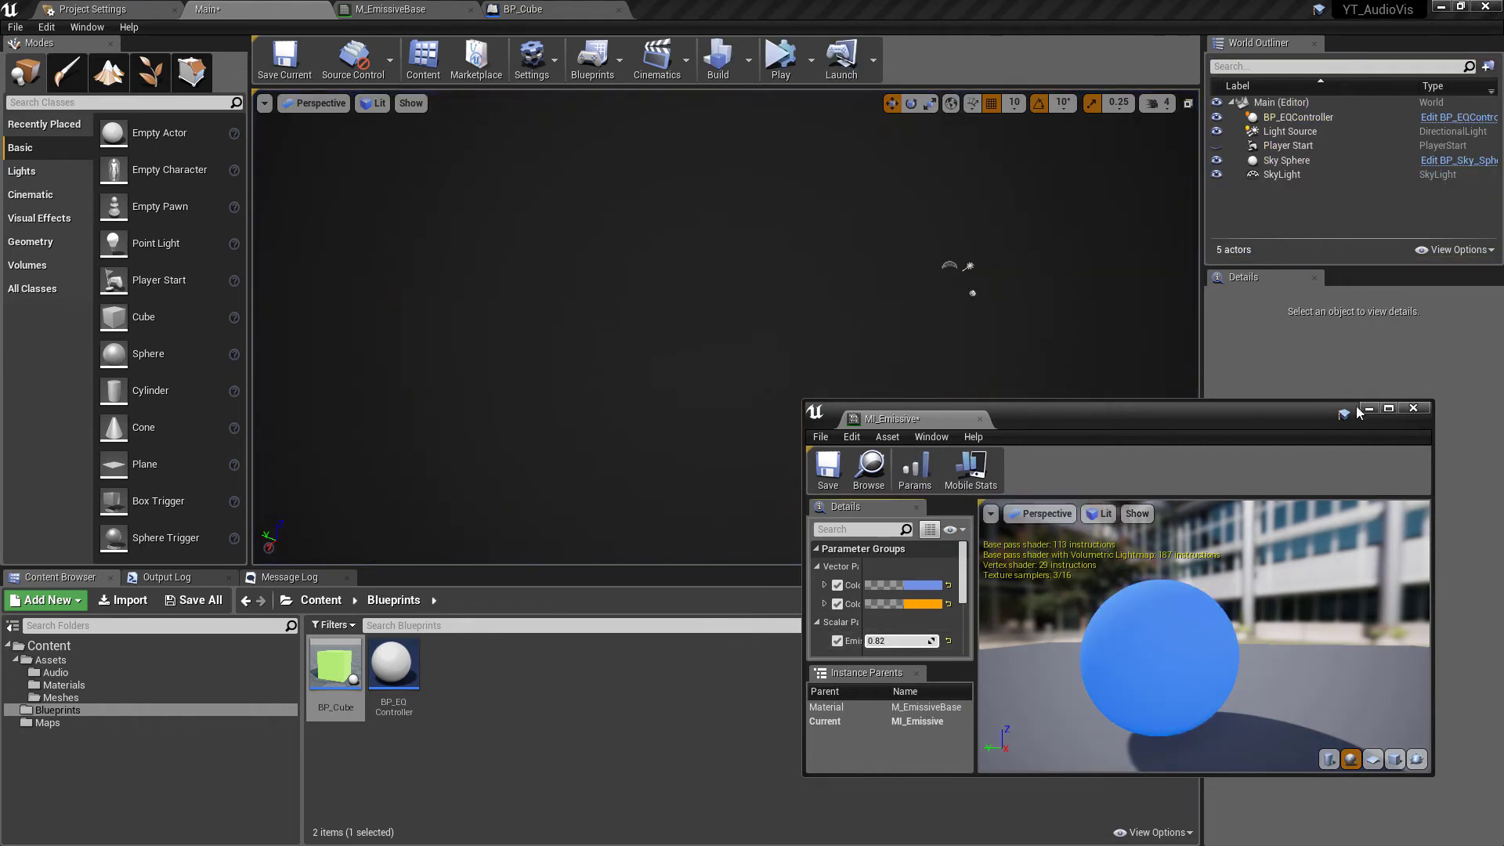
Close the MI_Emissive editor and add a SetActorLocation node targeting ForEachLoop's Array Element in the BP_EQController event graph.
click(1413, 409)
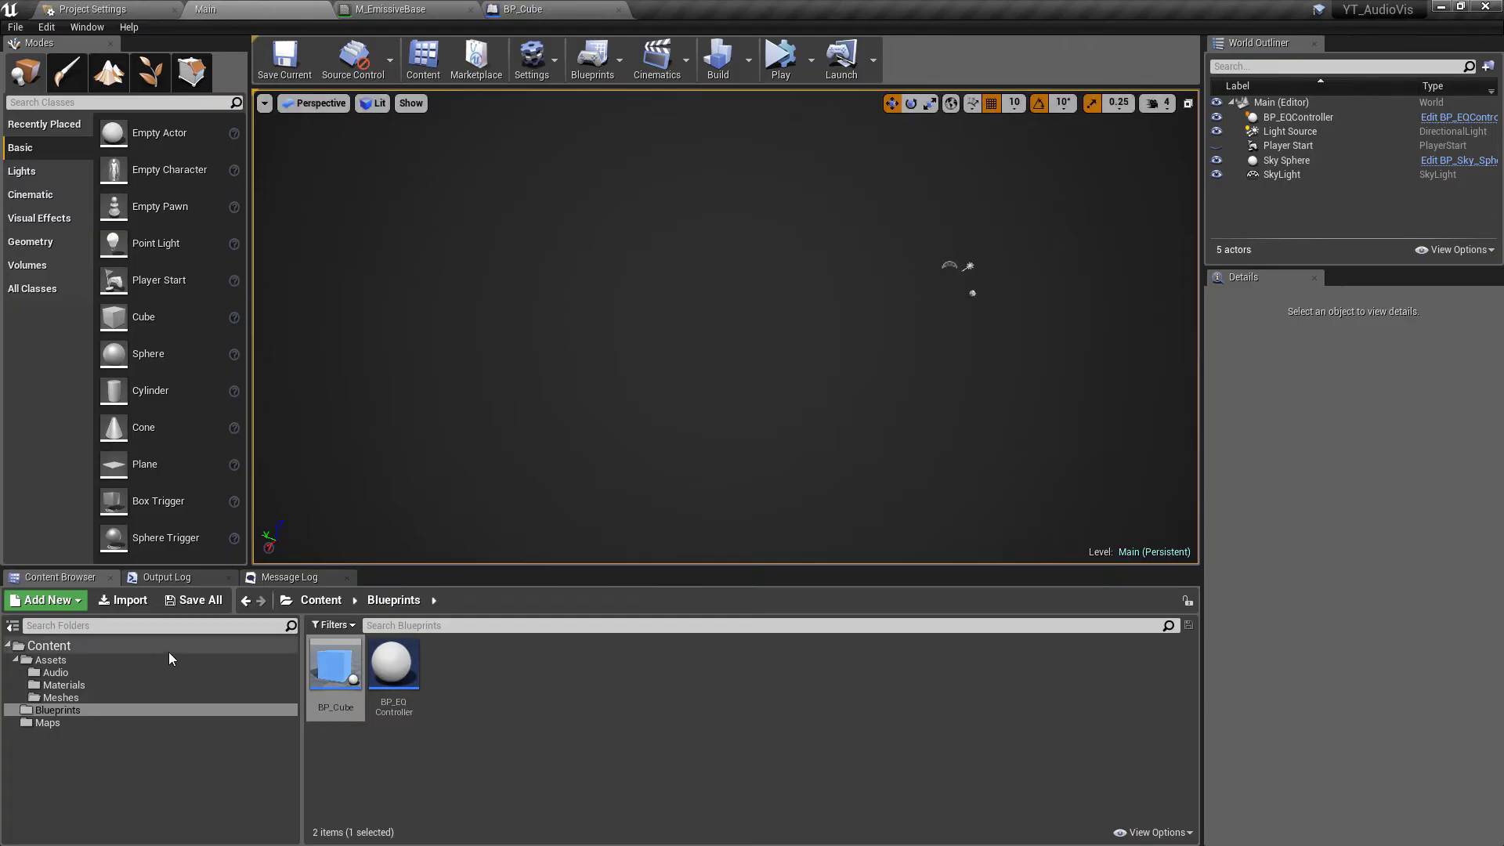
double_click(394, 666)
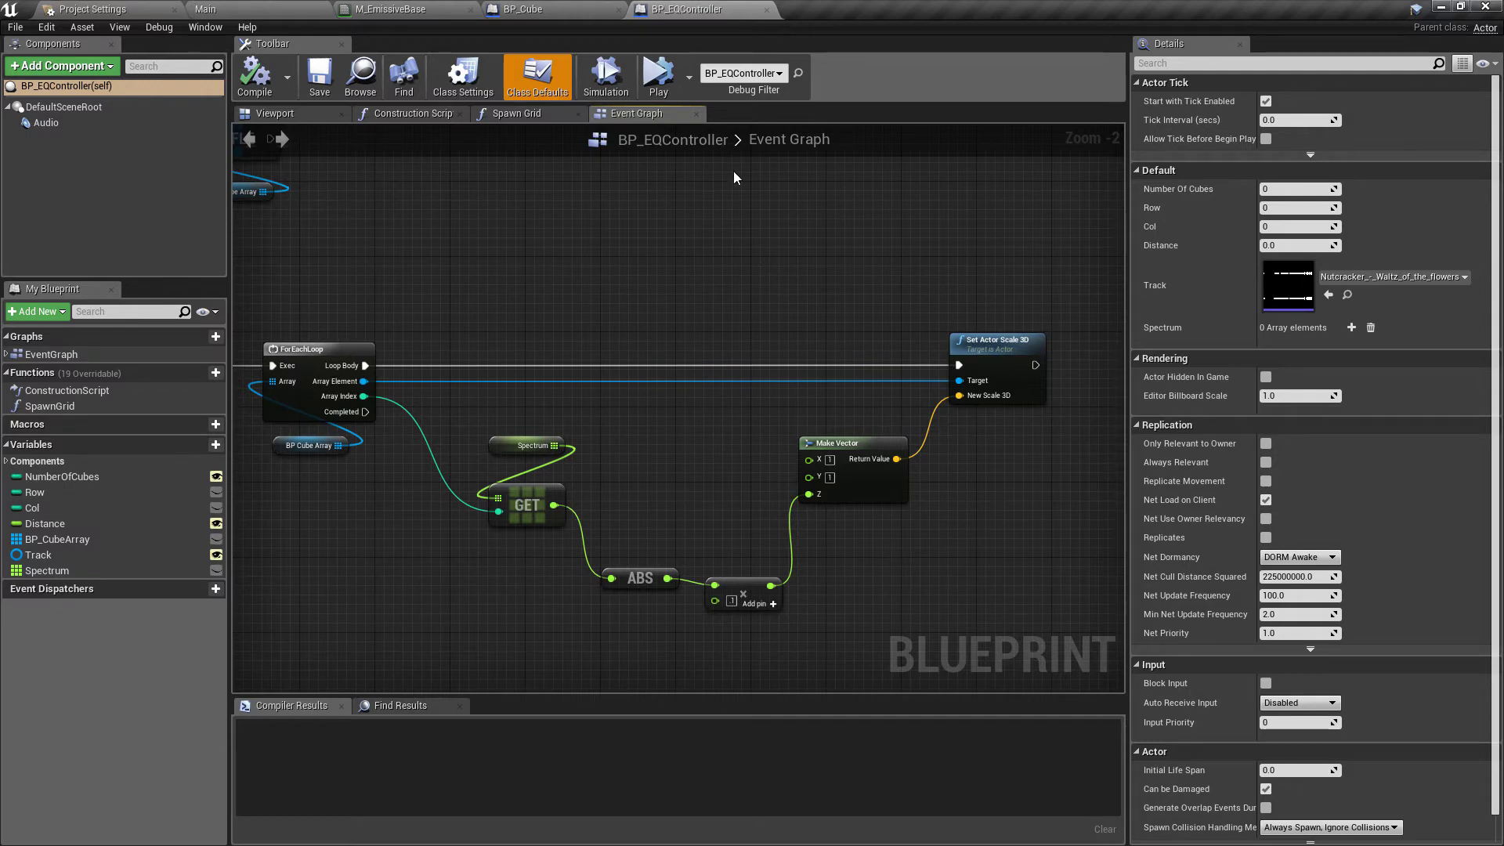
drag(361, 383, 601, 249)
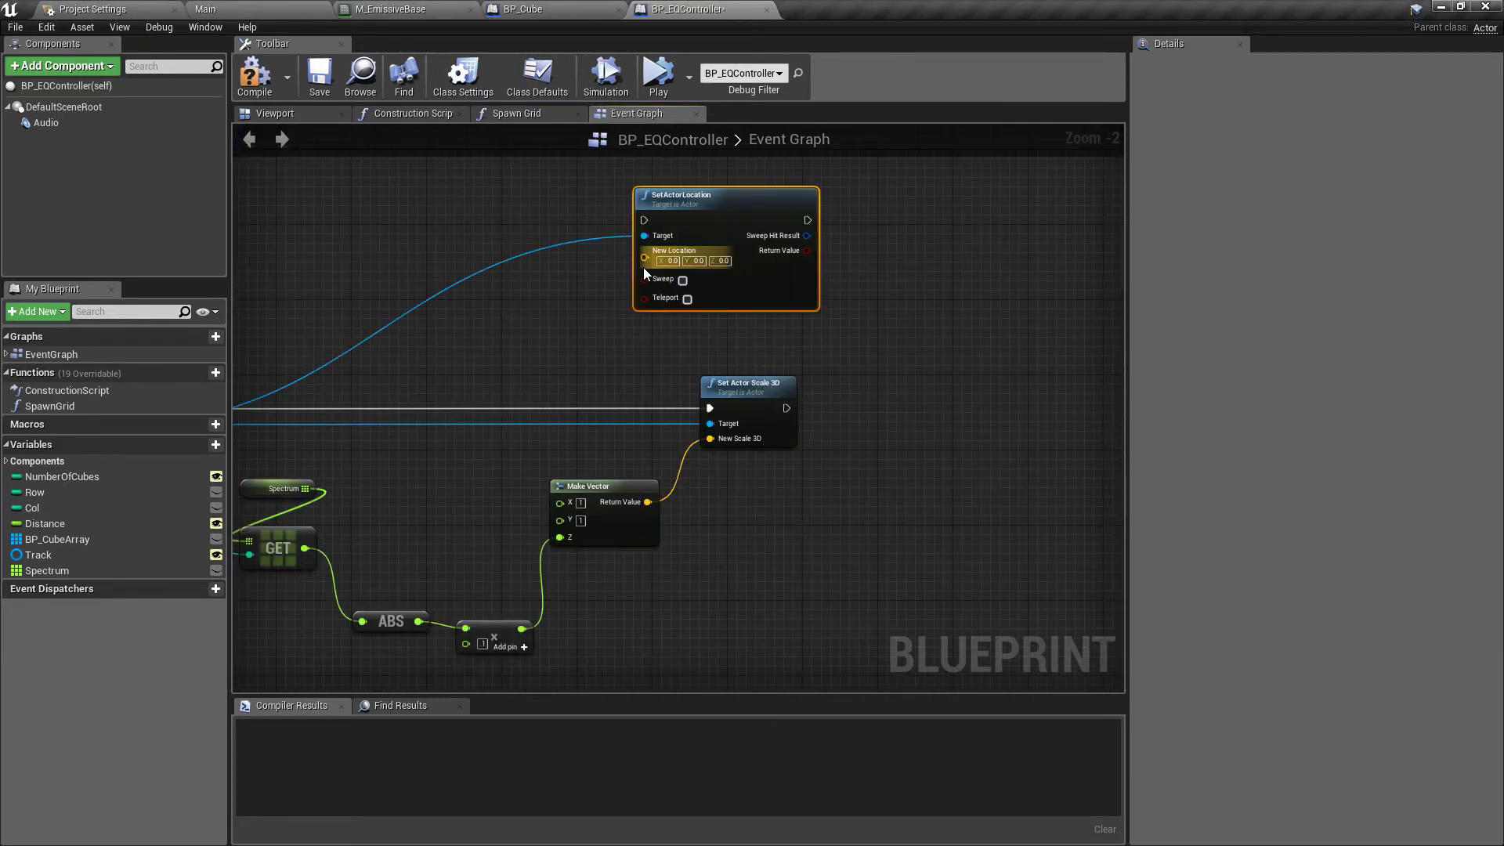
Add a Make Vector node feeding SetActorLocation's New Location and place it clear of that node.
drag(645, 257, 575, 294)
text(make)
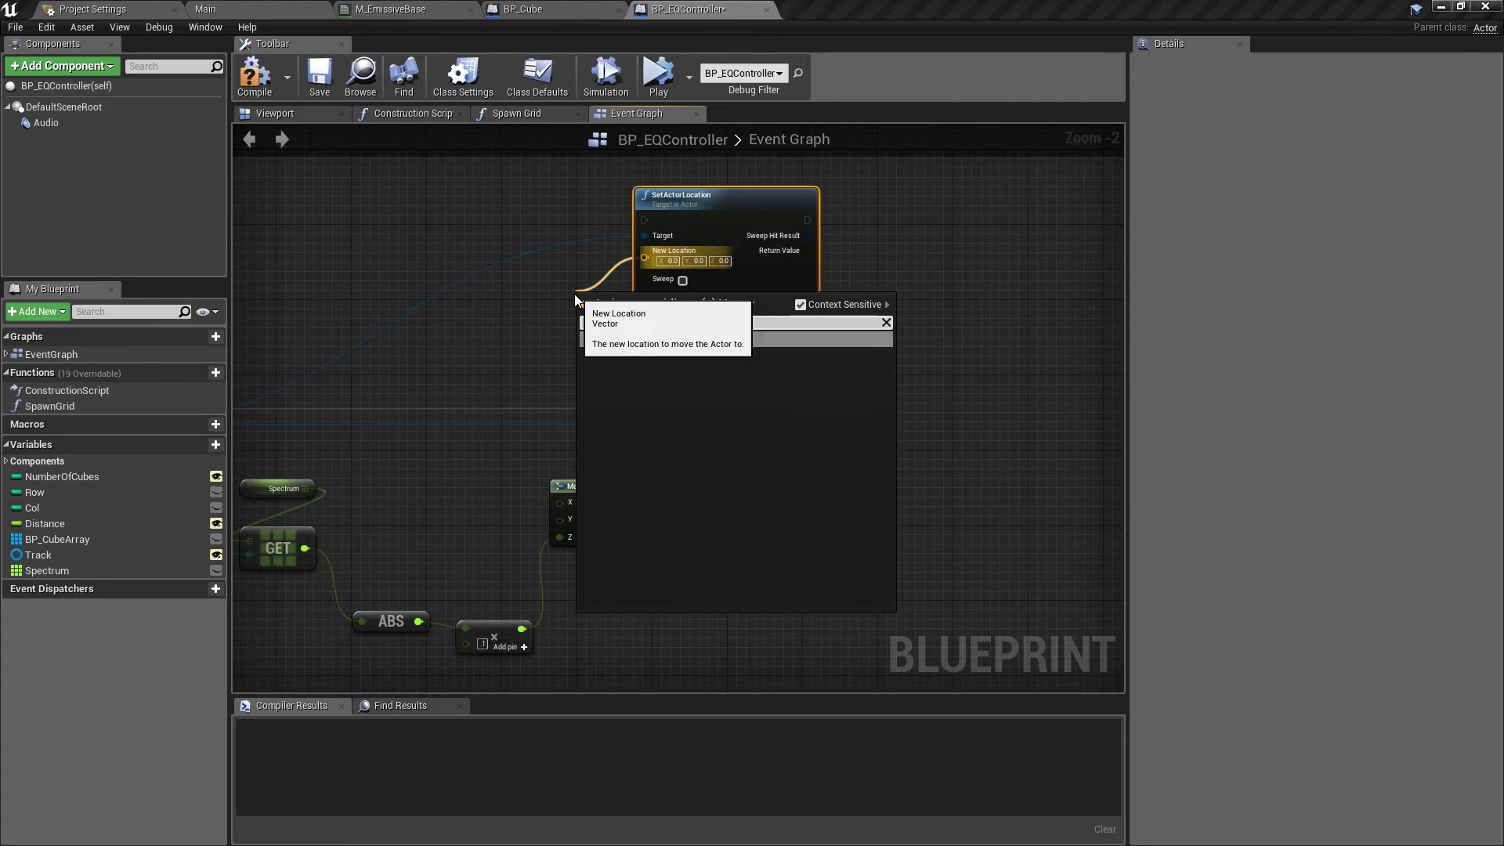
click(679, 342)
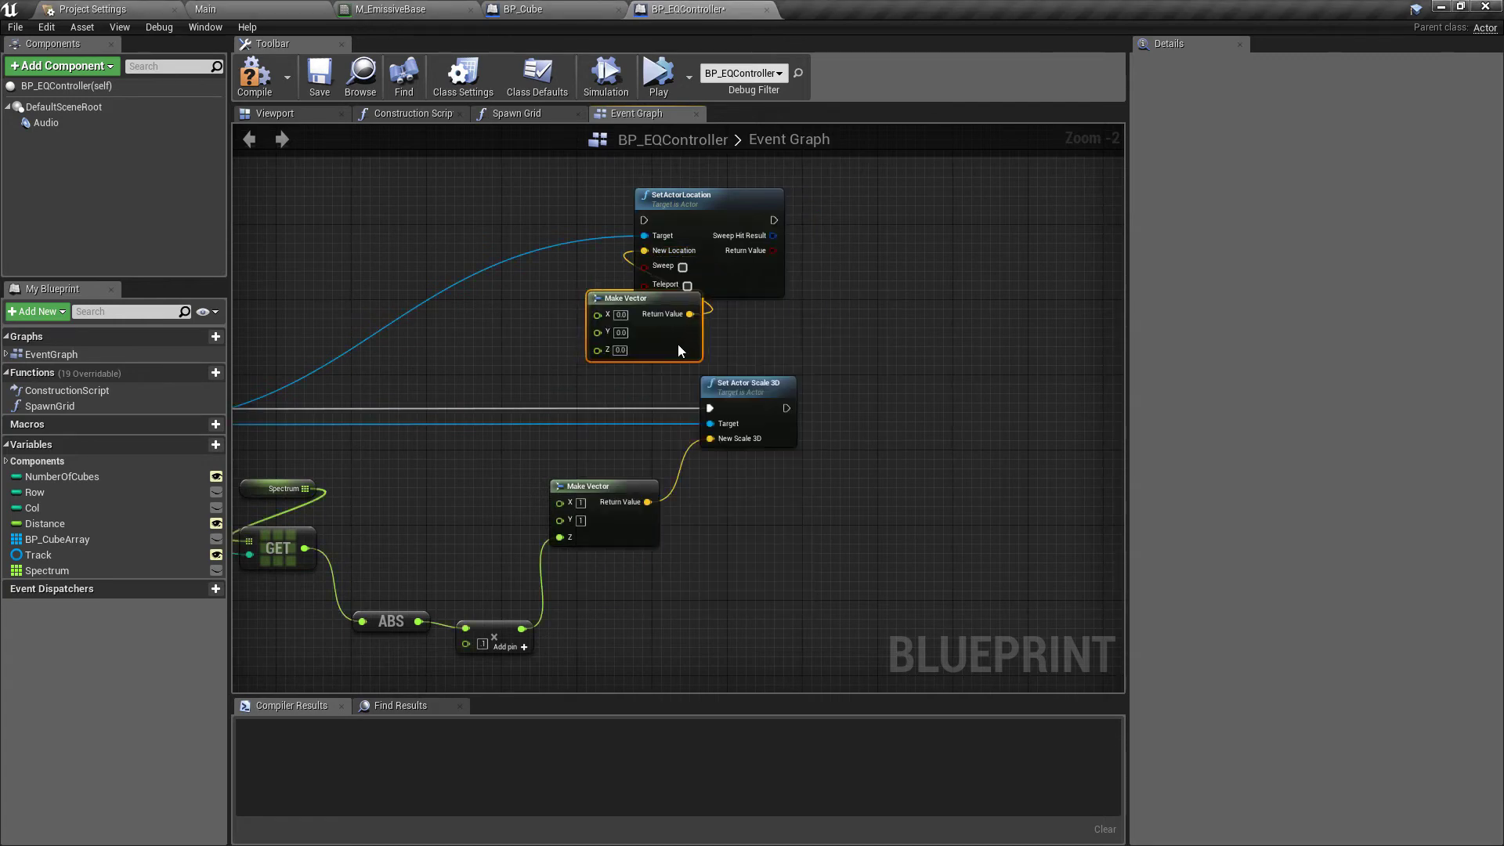
drag(678, 345, 610, 351)
Get the Array Element's actor location, split it with Break Vector, and wire its X and Y into the new Make Vector.
right_drag(655, 365, 941, 329)
drag(400, 388, 413, 360)
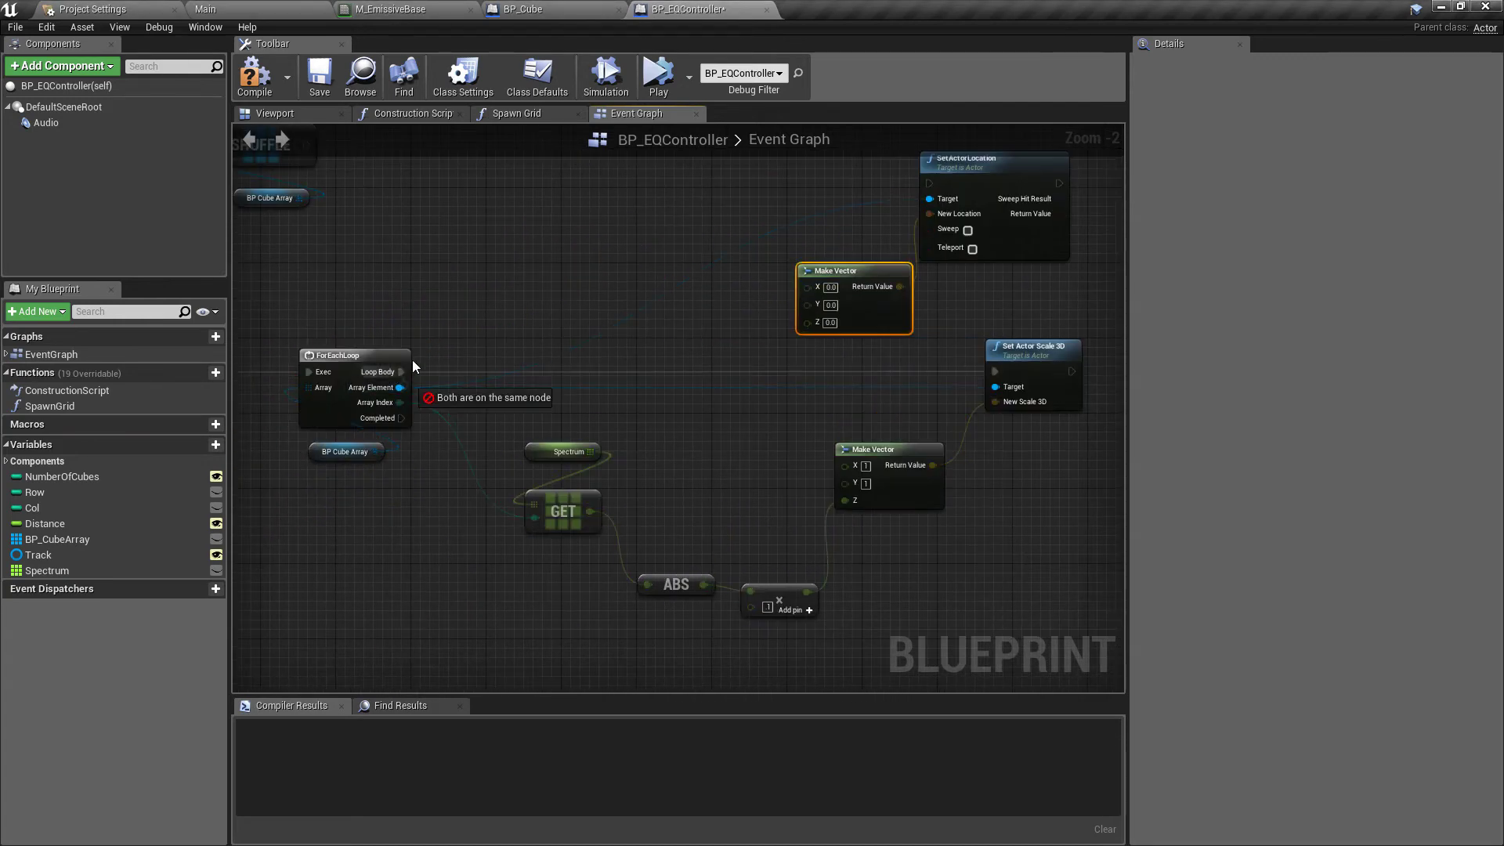
drag(451, 247, 616, 249)
text(getactorl)
key(Return)
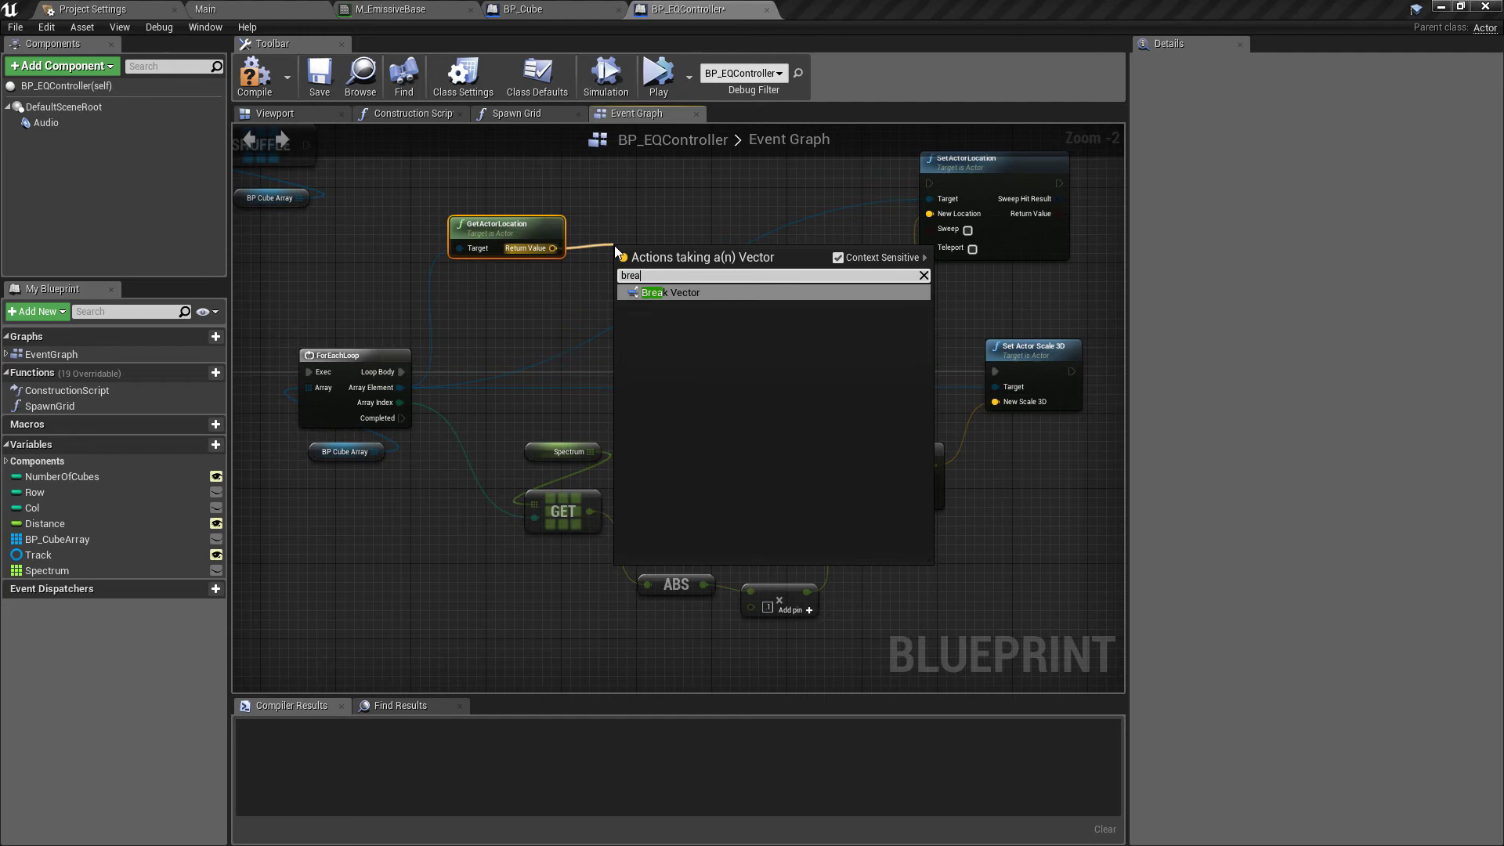
key(Return)
mouse_move(675, 267)
mouse_down()
mouse_move(807, 287)
mouse_move(676, 283)
mouse_up()
Normalize the ABS output with a Normalize to Range node, Range Max 1, and wire its result into the location Make Vector's Z.
right_drag(725, 399, 796, 345)
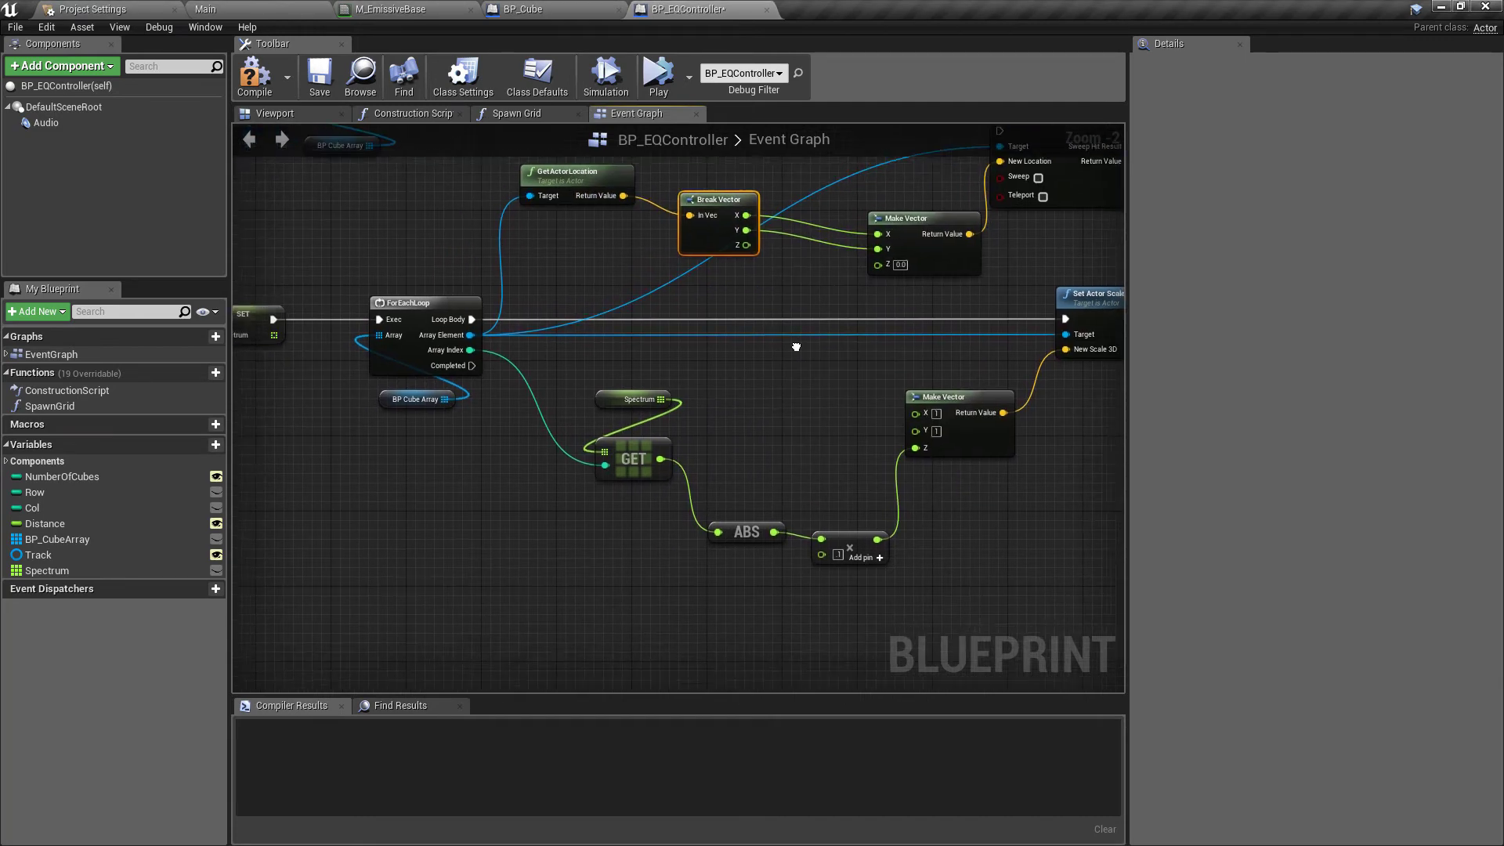
drag(773, 535, 801, 403)
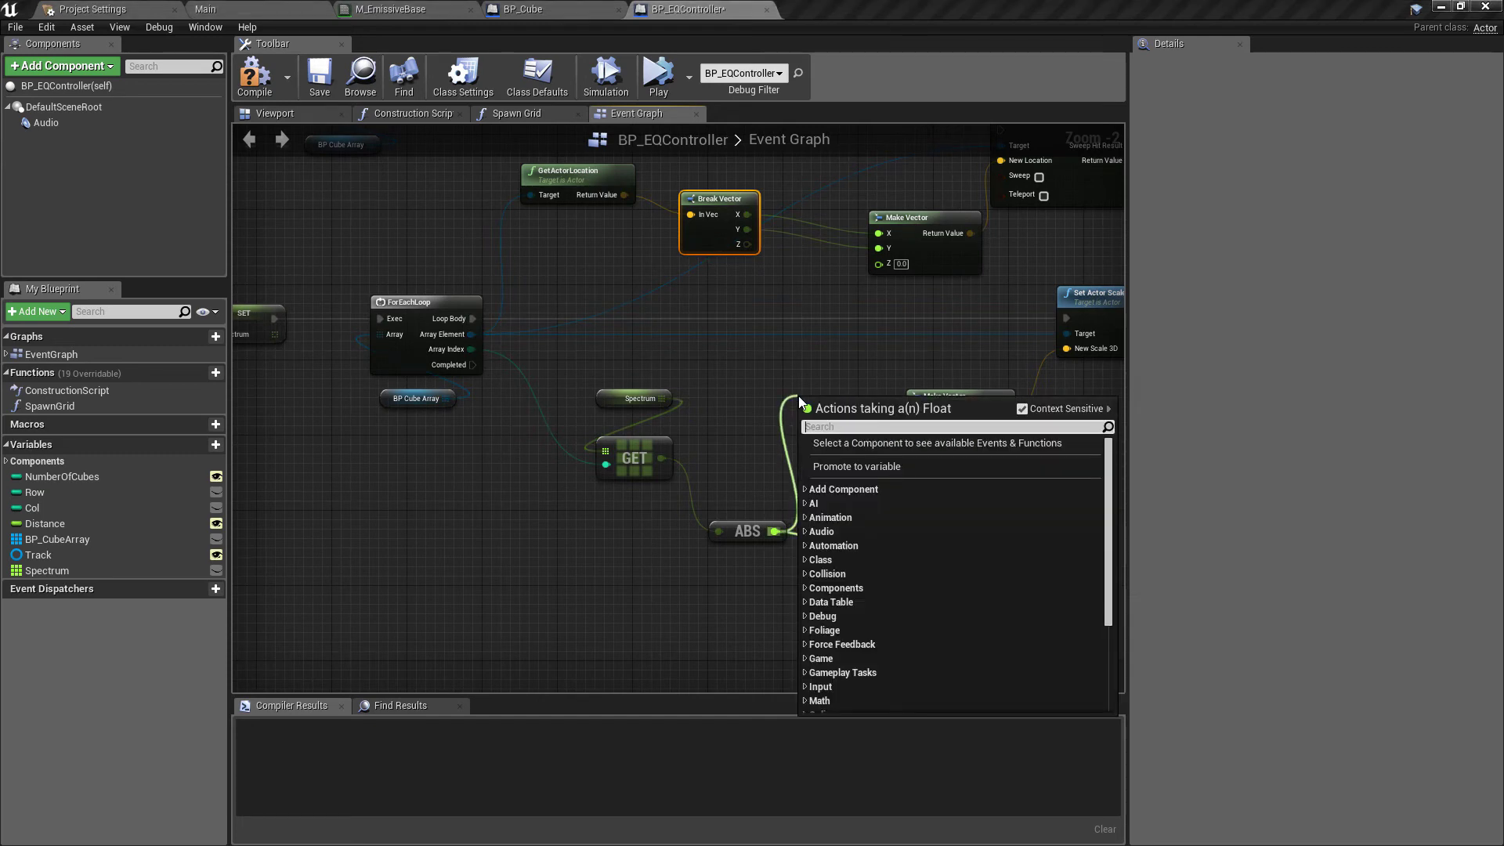
text(norma)
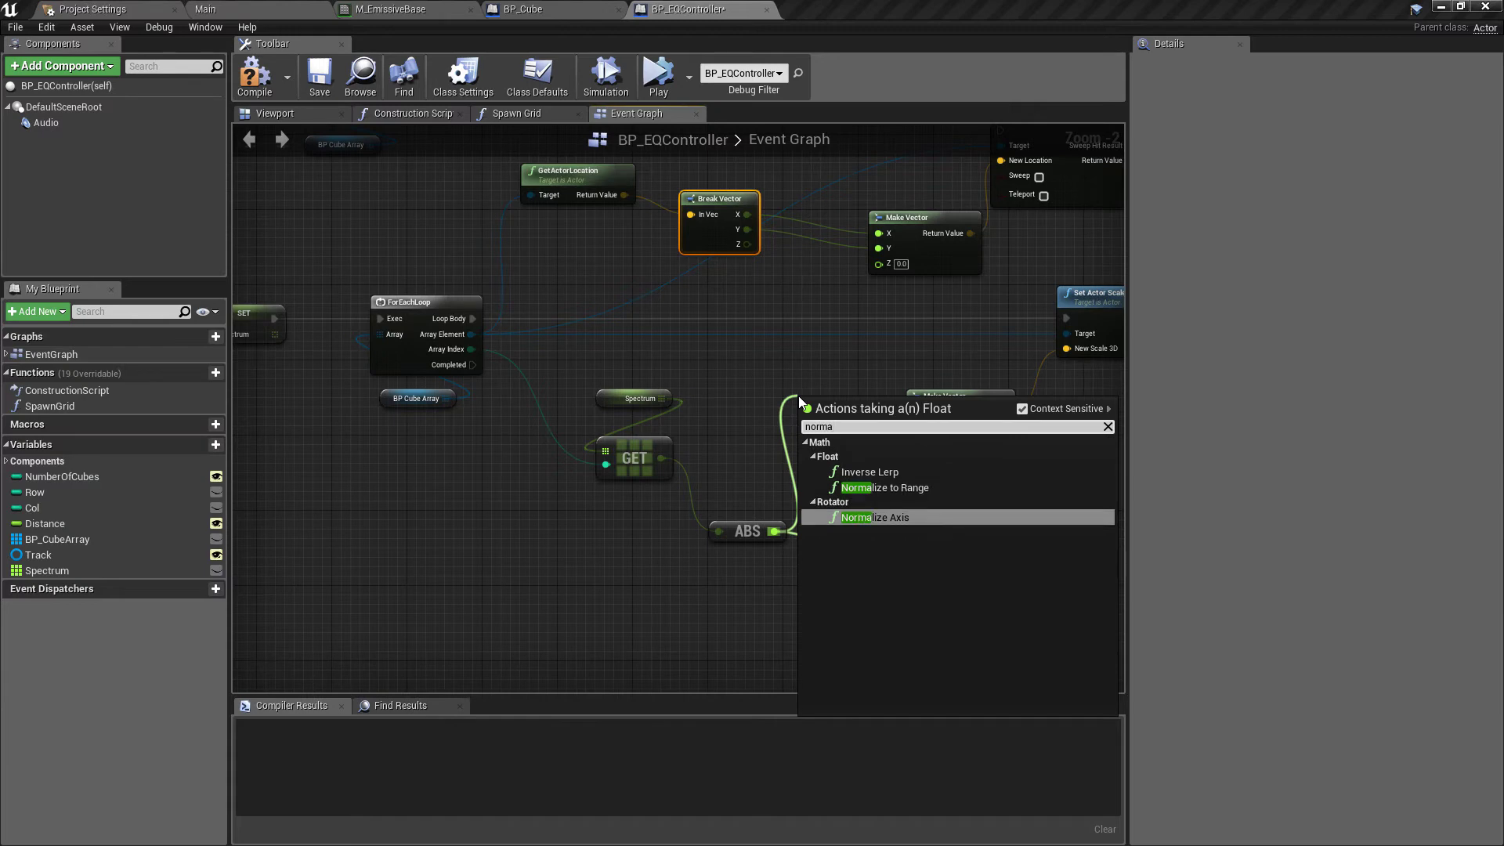
click(884, 487)
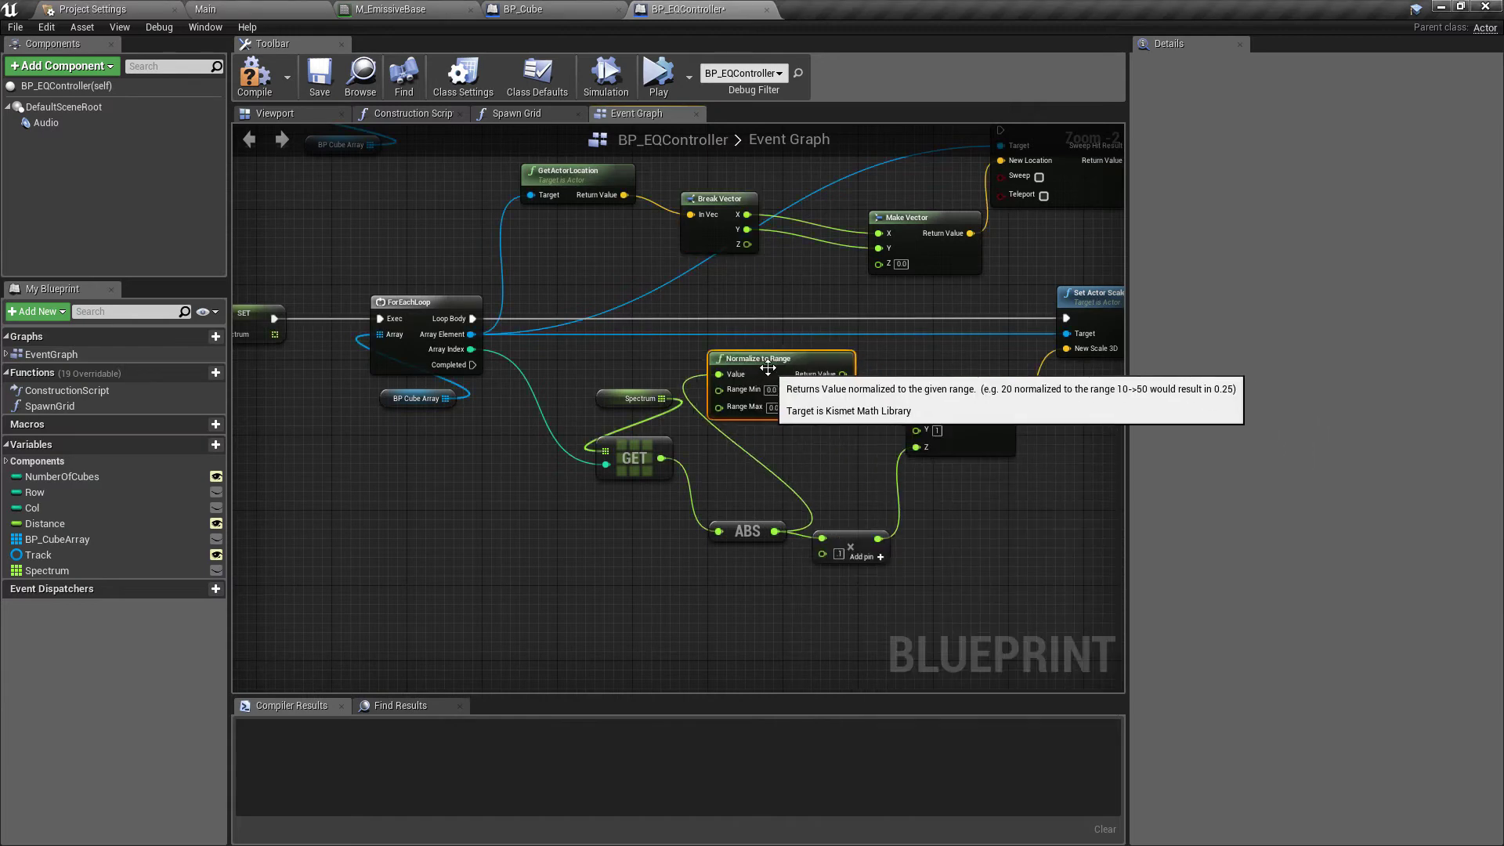
click(773, 407)
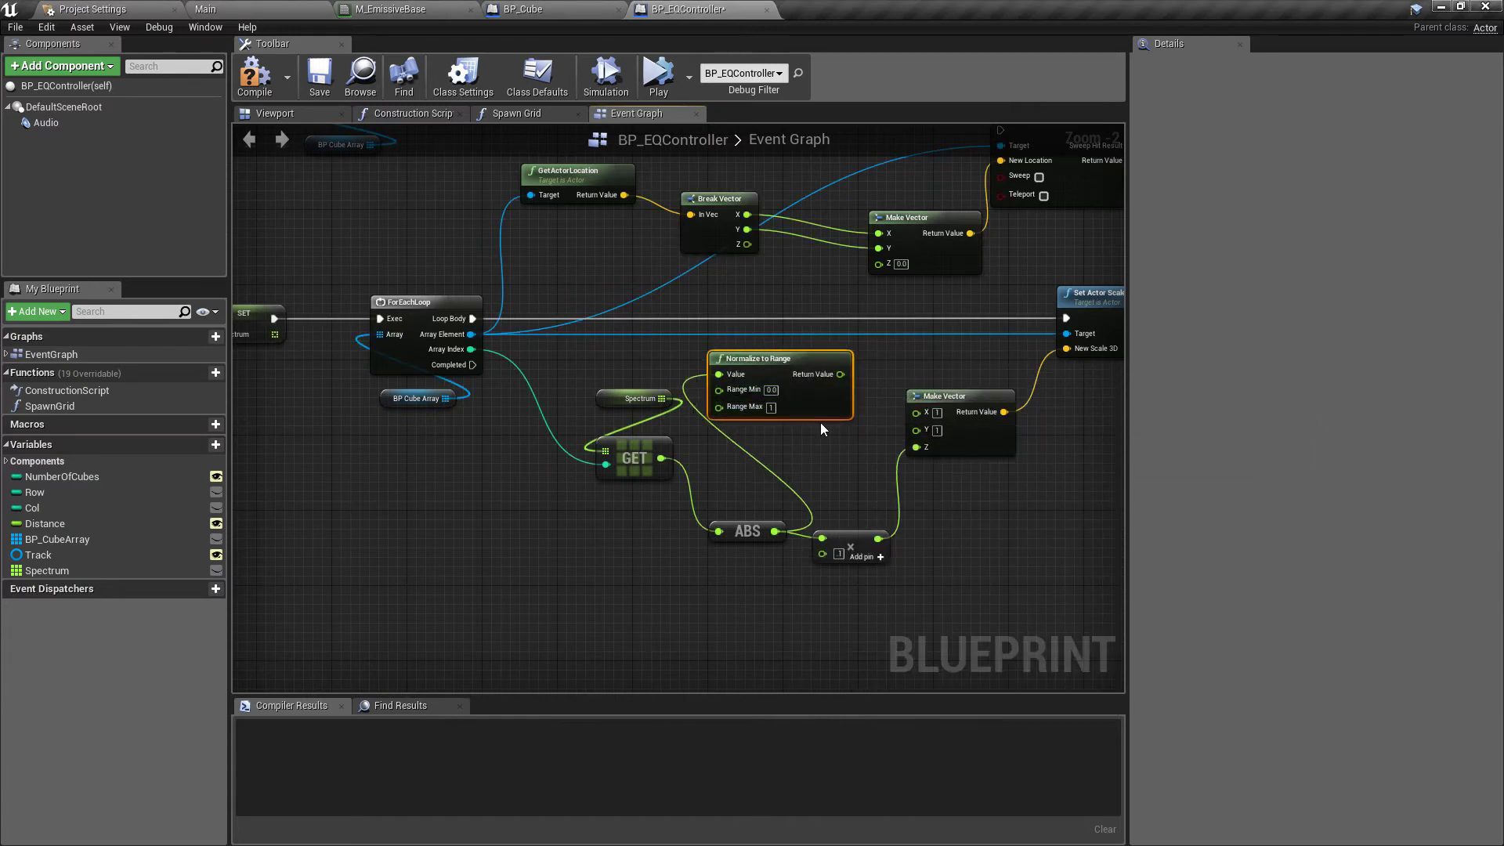
drag(841, 374, 878, 264)
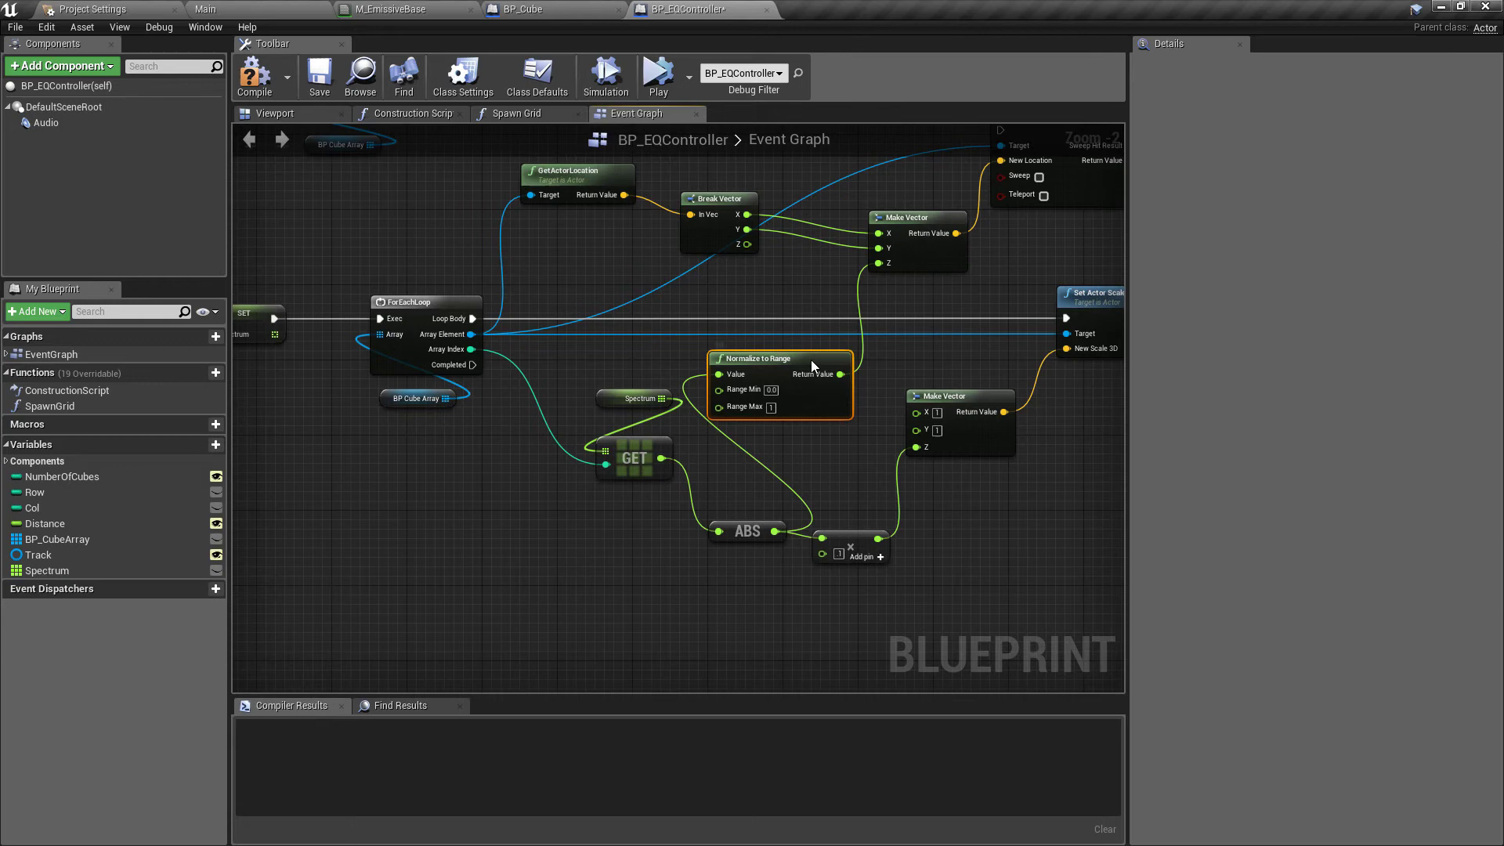
Route ForEachLoop's Loop Body execution to SetActorLocation instead of Set Actor Scale 3D and compile BP_EQController.
right_drag(896, 327, 723, 389)
drag(299, 380, 829, 192)
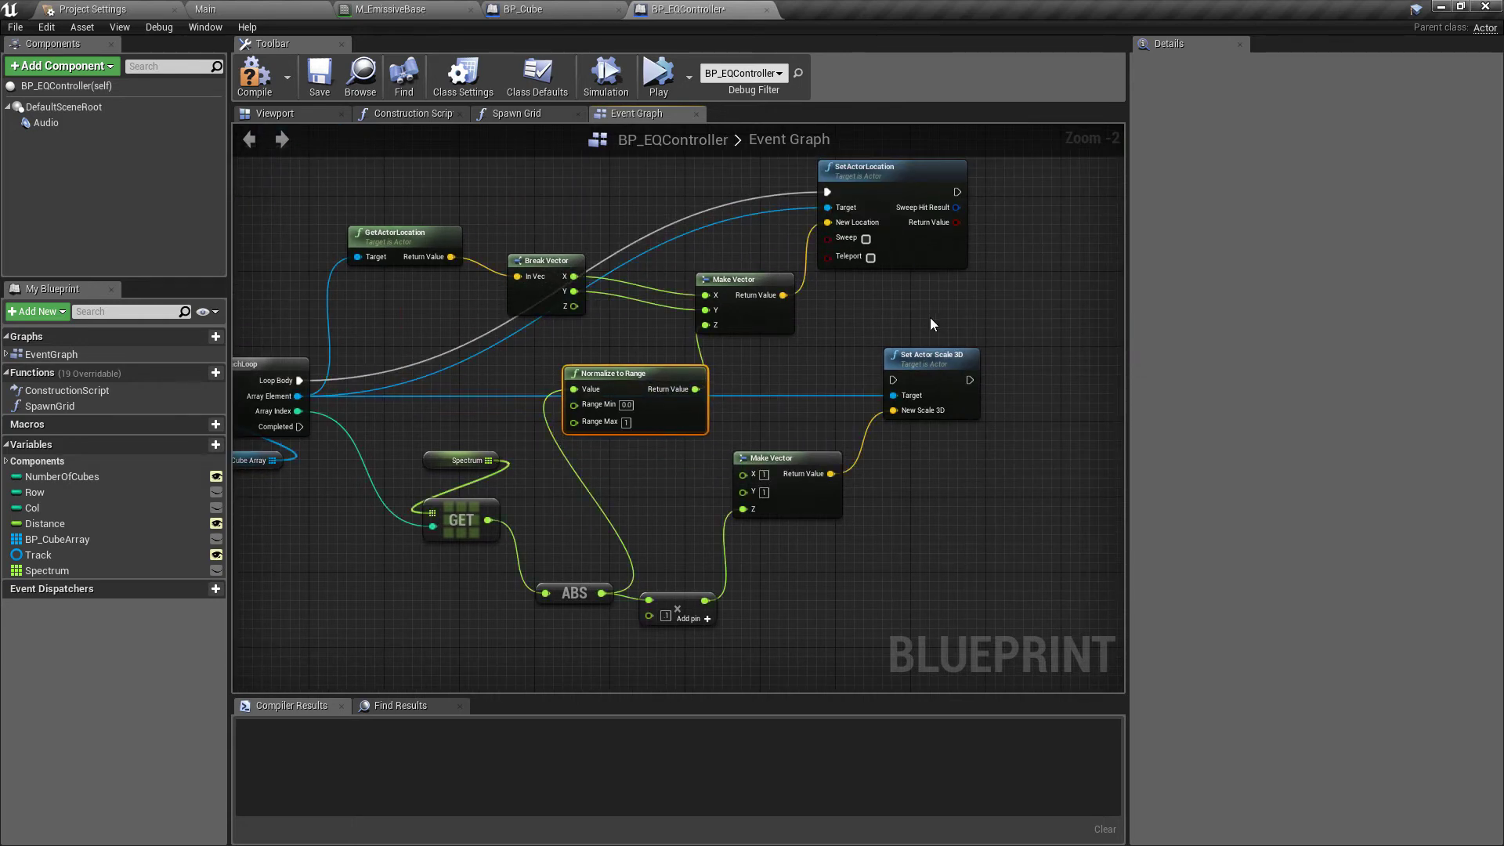
click(254, 76)
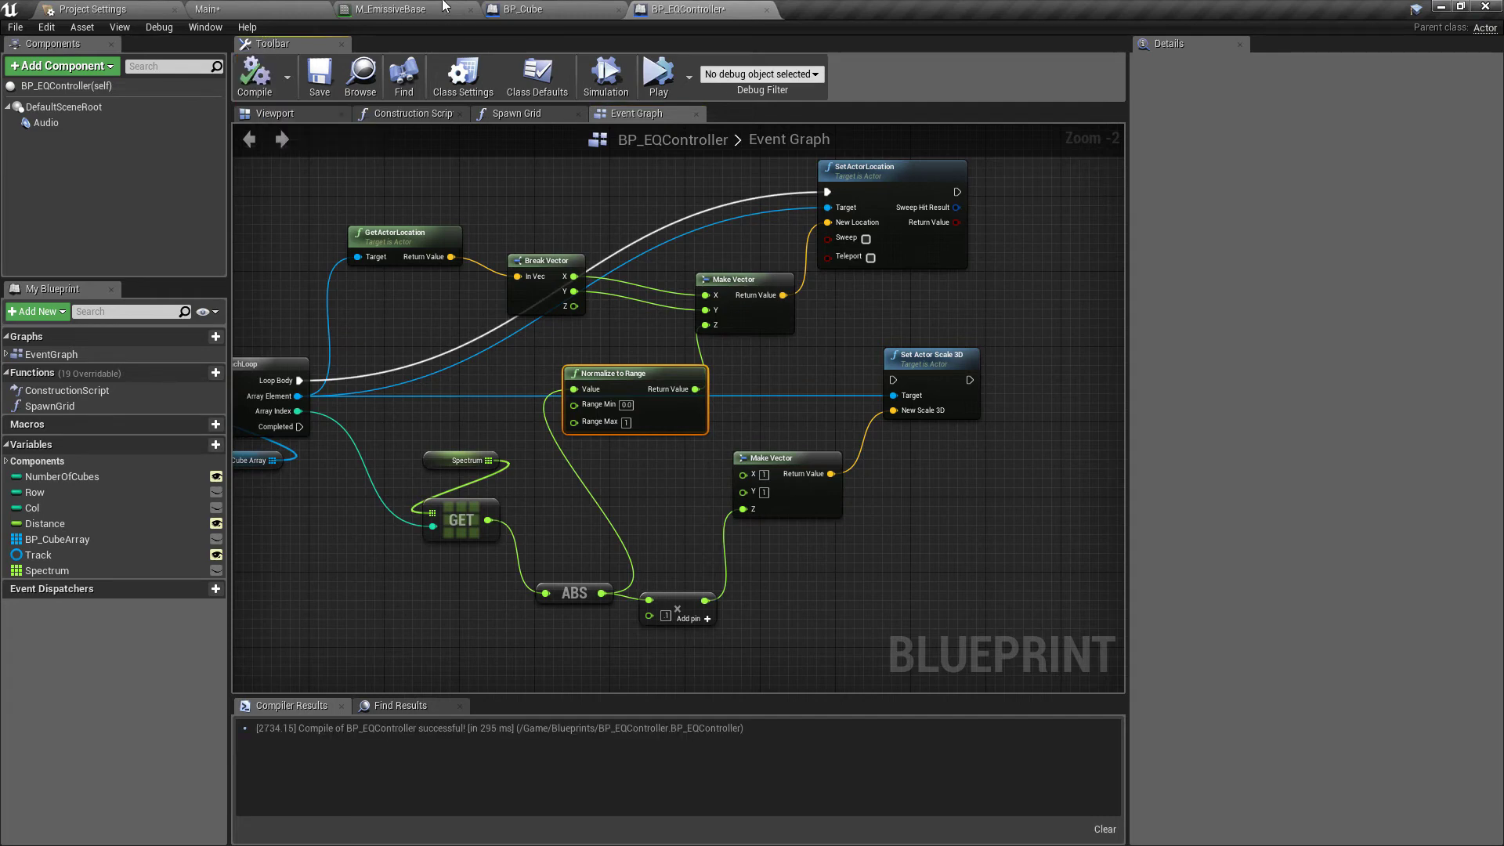
Simulate the Main level and examine how the cubes move up and down with the music.
click(317, 8)
click(780, 59)
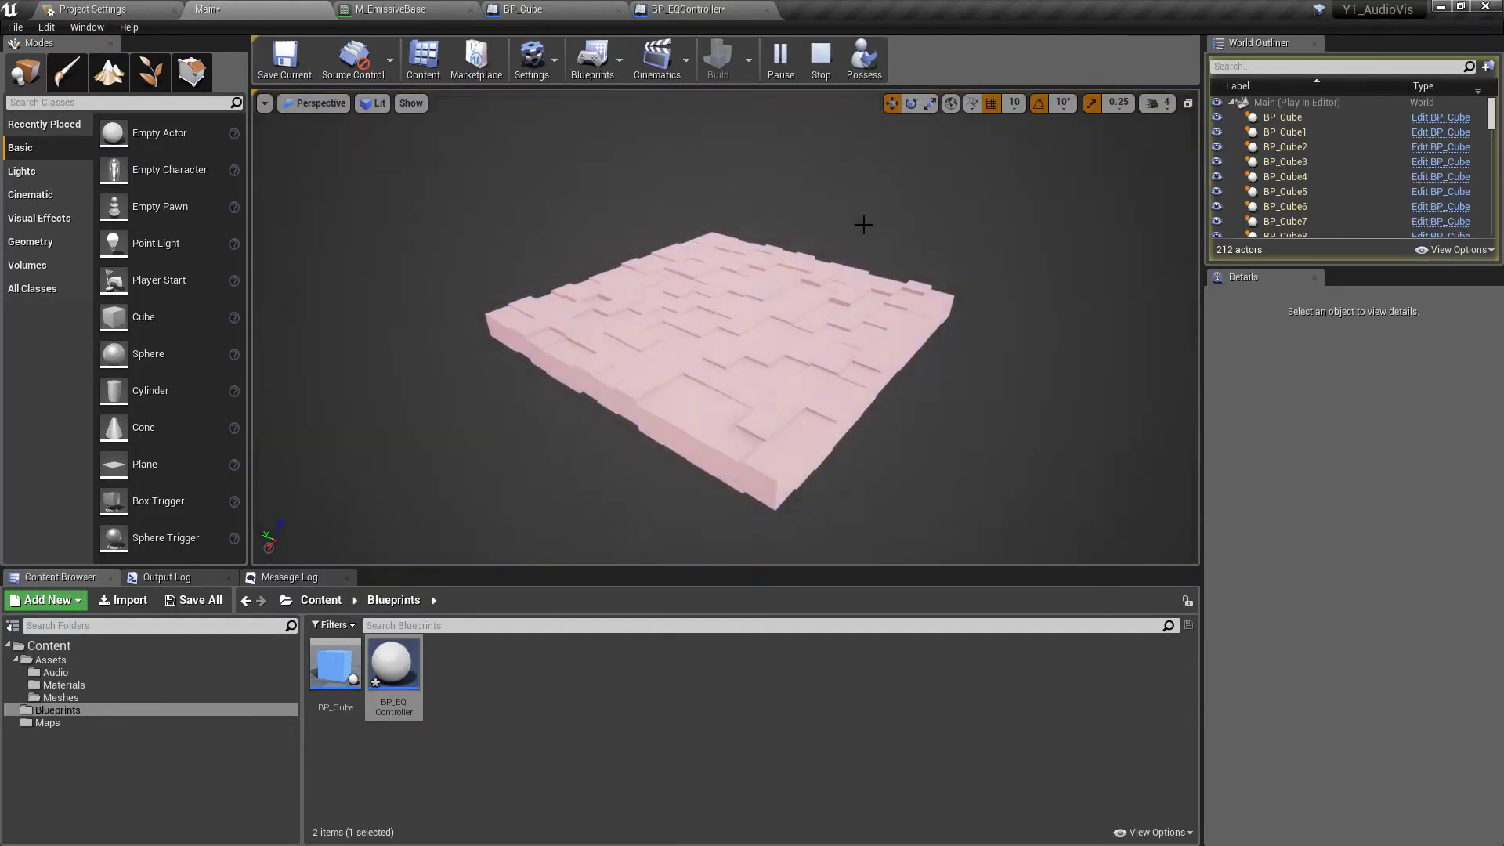
click(863, 225)
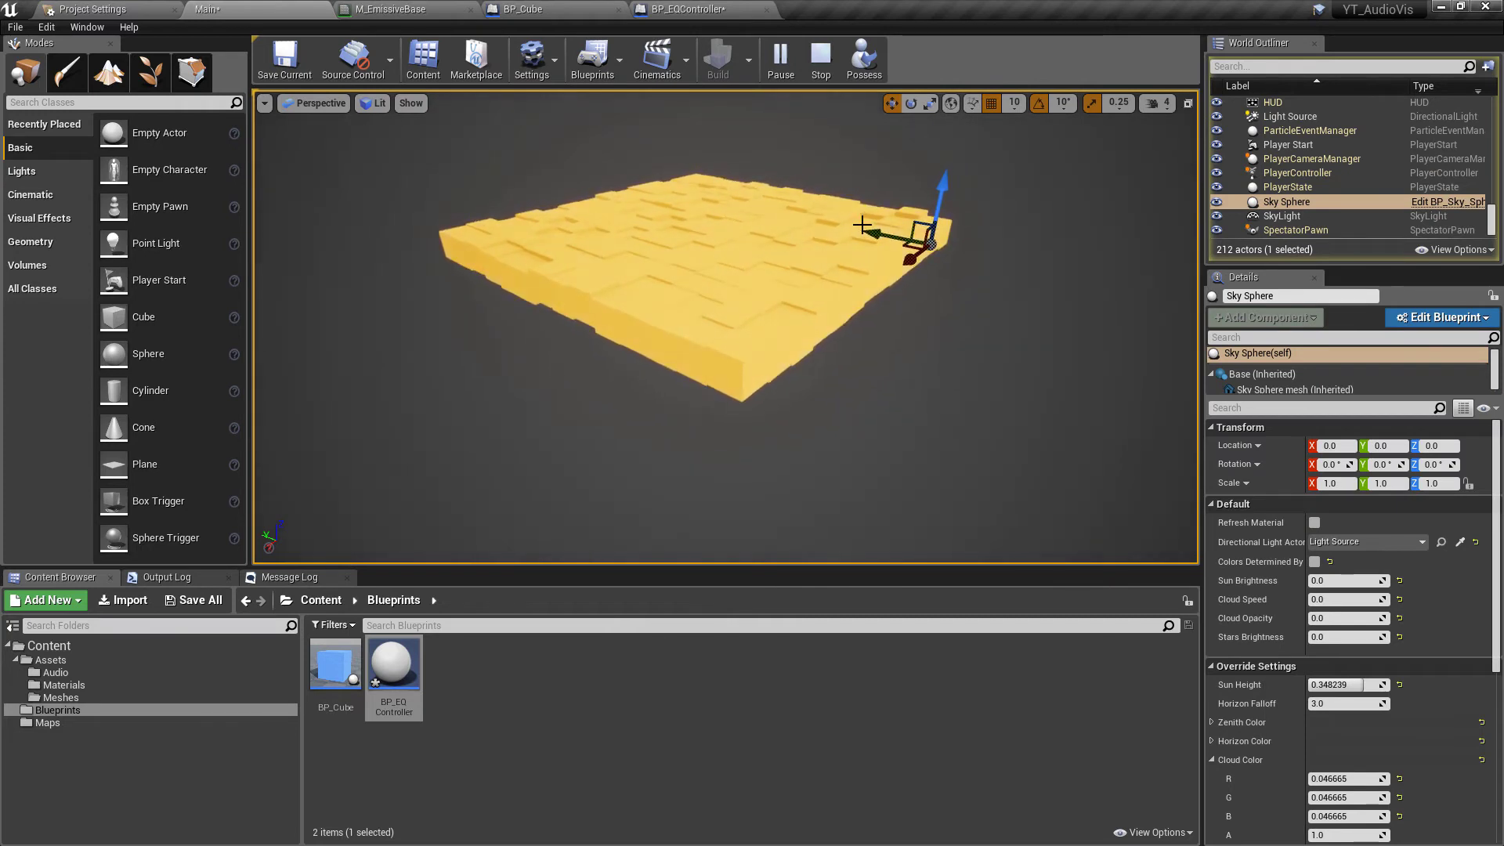
scroll(831, 228, up, 2)
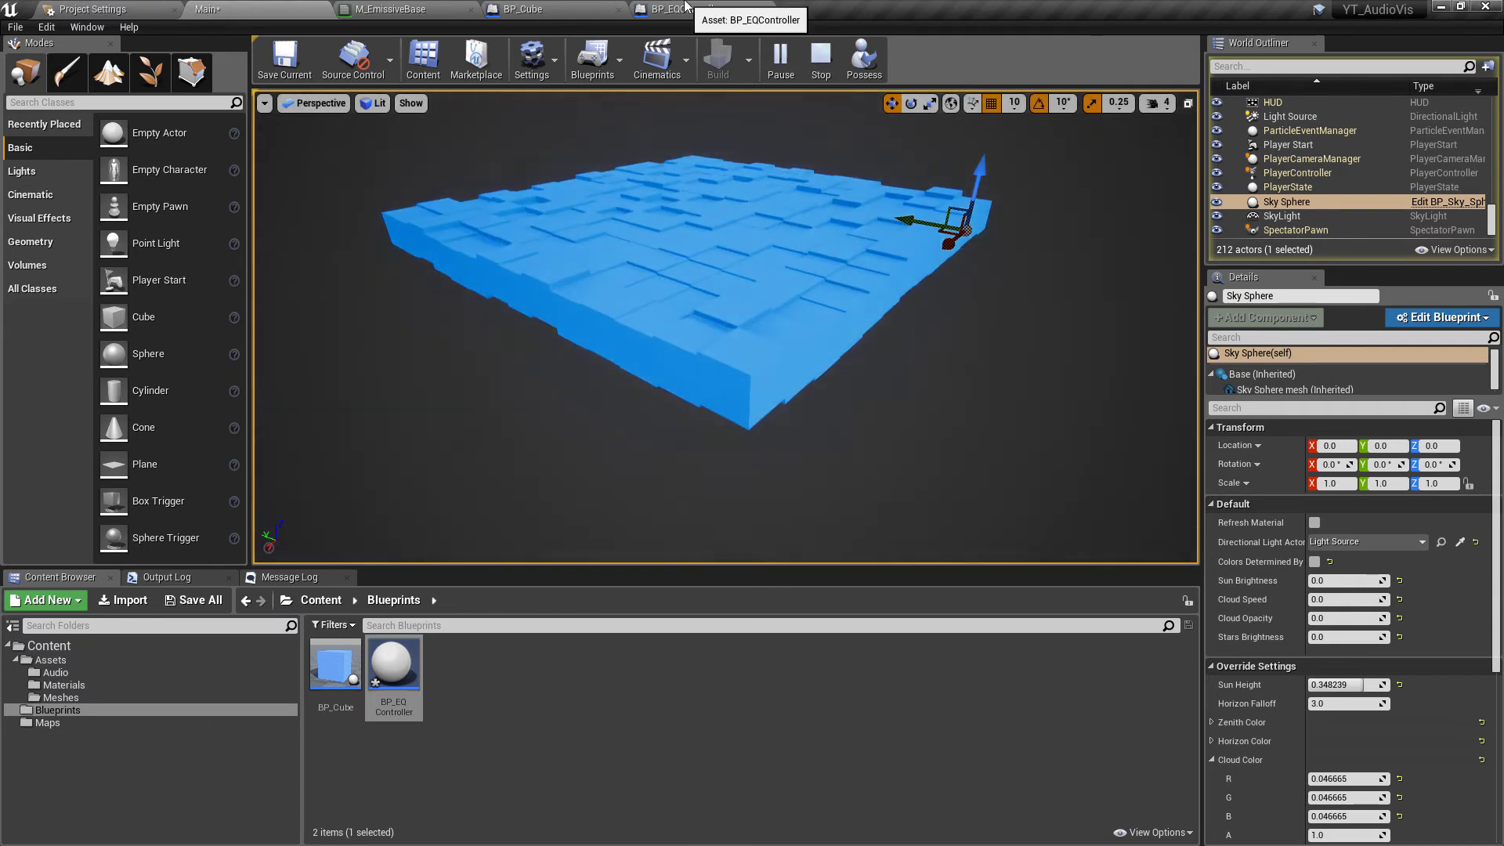
Feed Normalize to Range from the multiplication node's output, change the multiplier, and run the Main level with the recompiled blueprint.
click(682, 10)
drag(697, 554, 575, 344)
click(659, 557)
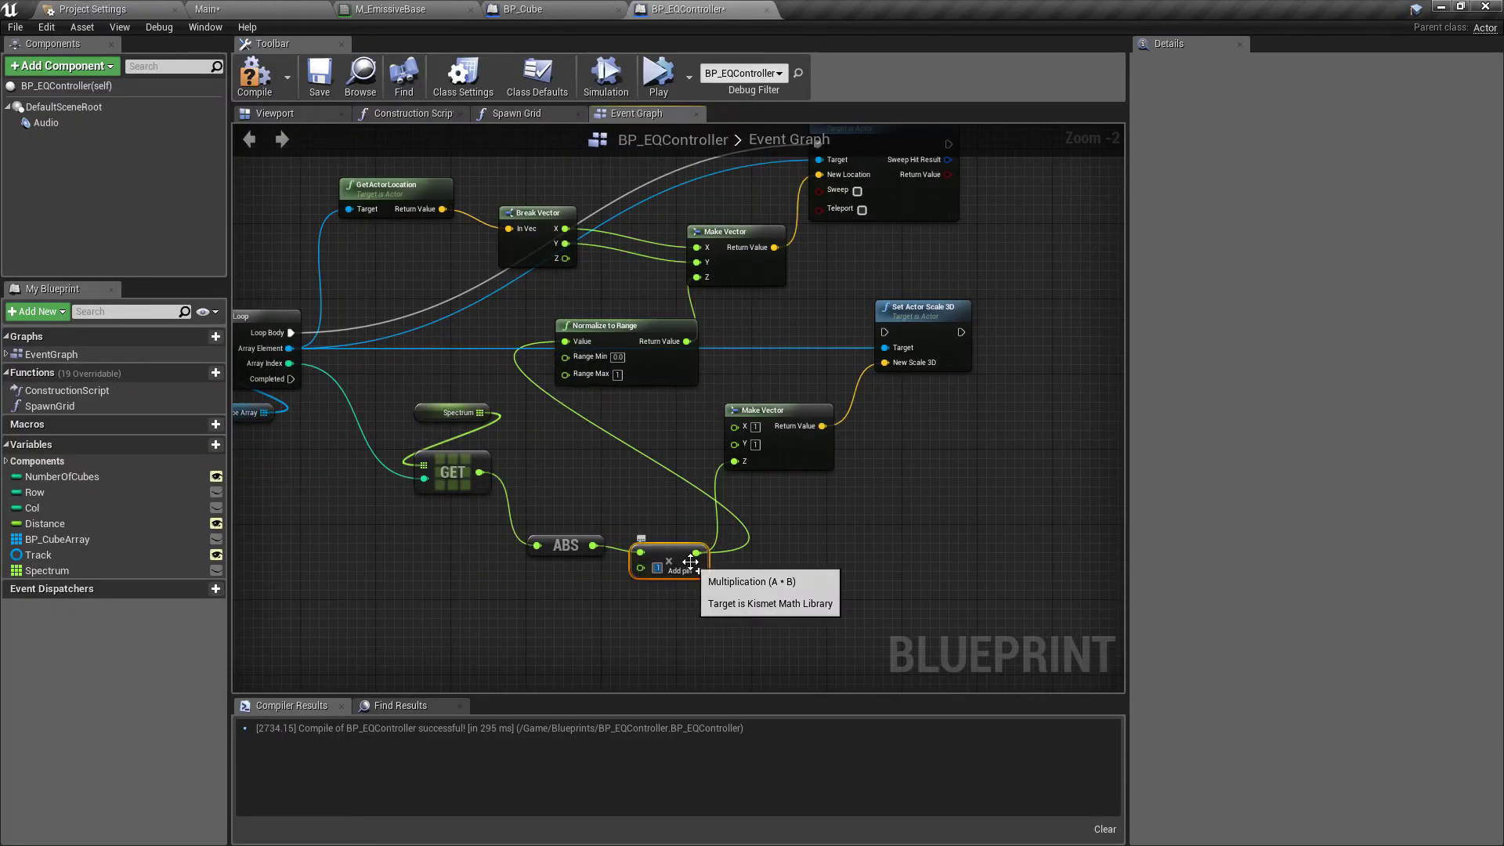
click(259, 88)
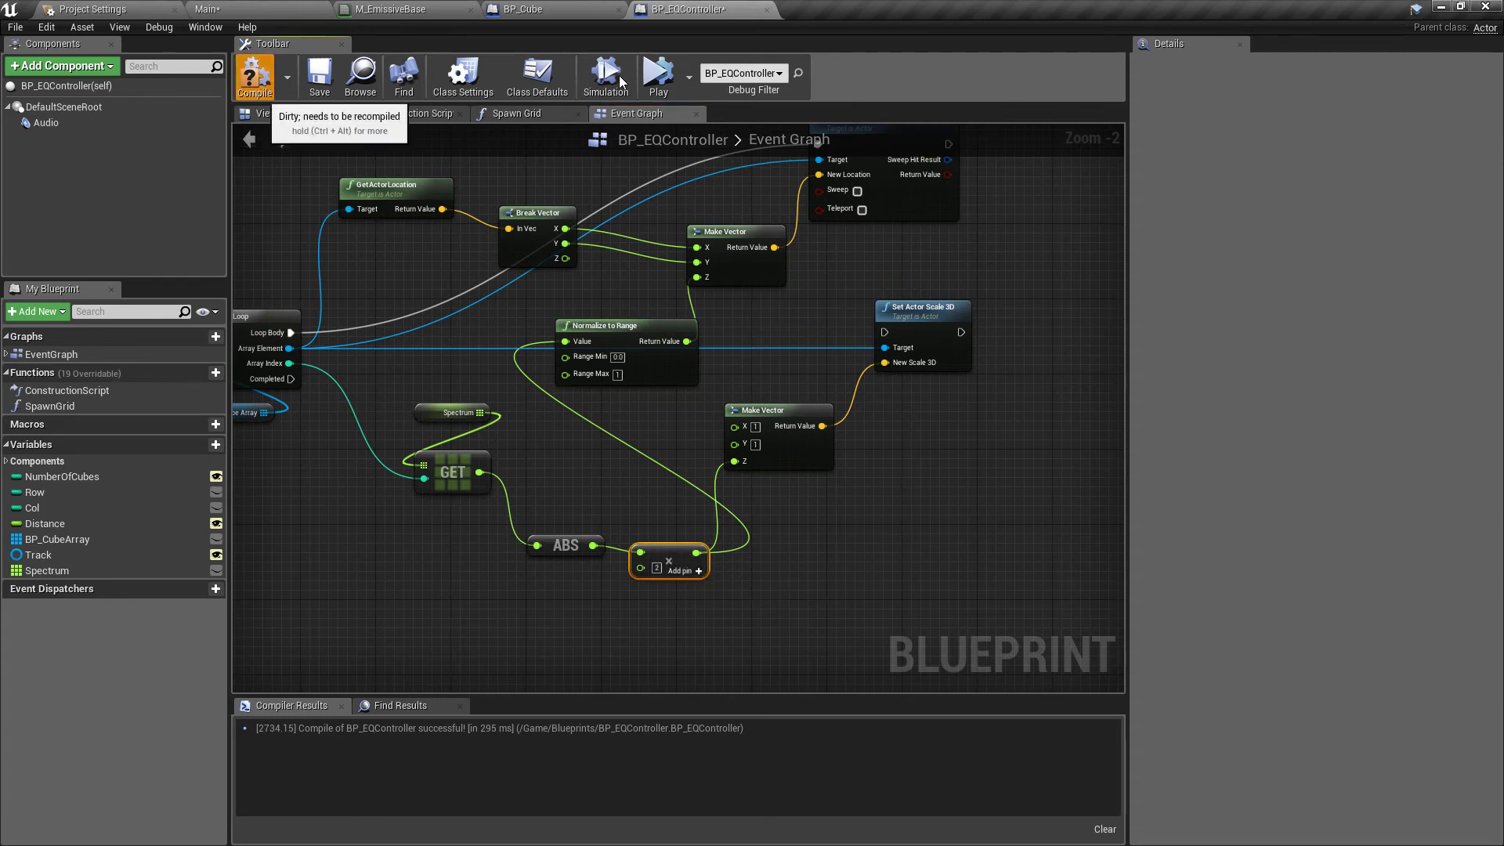
click(658, 77)
click(213, 7)
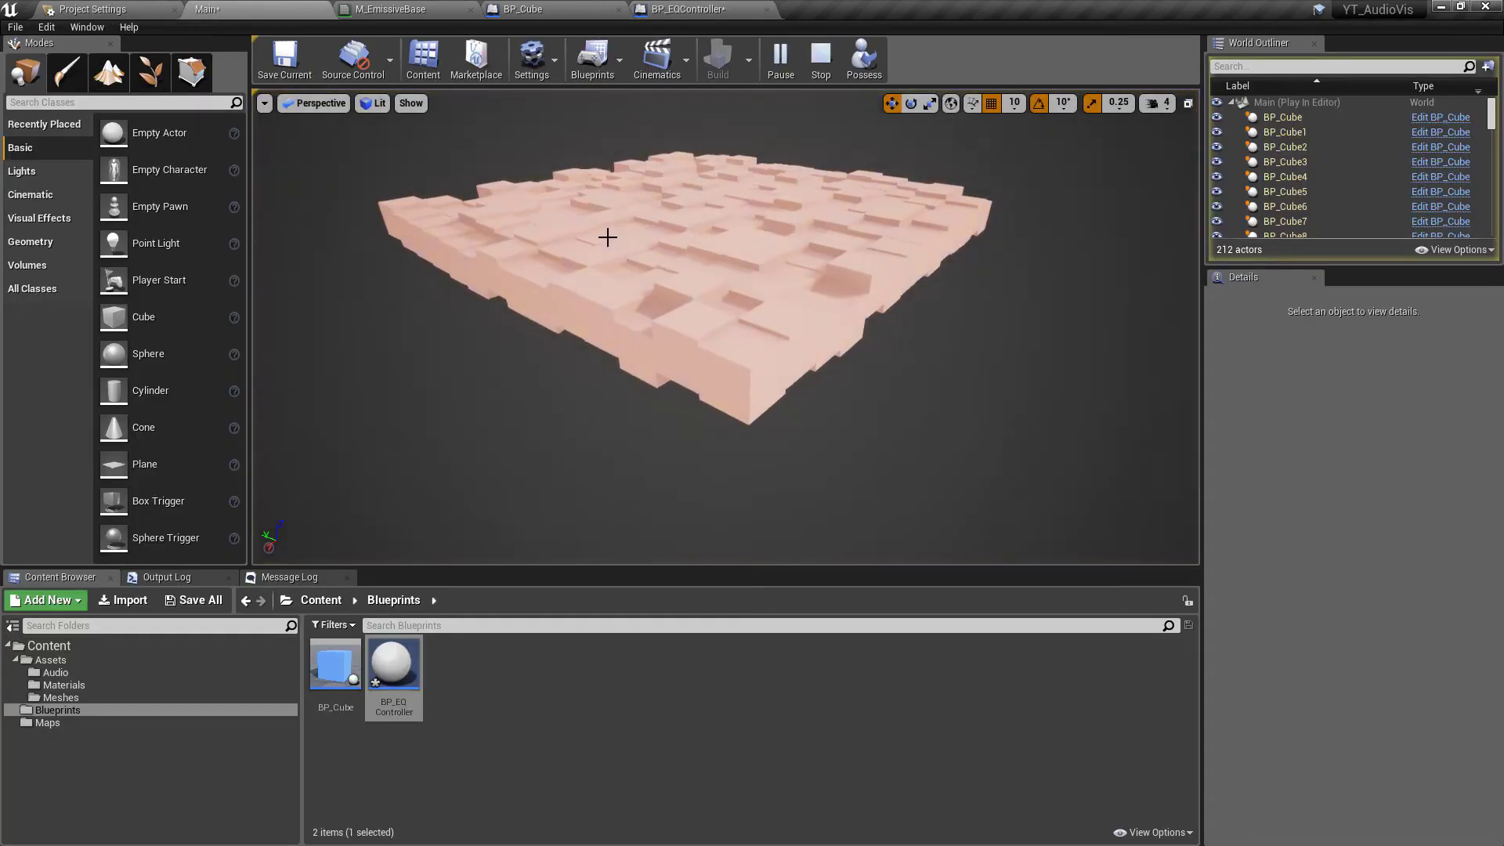
Set the multiplier after ABS to 10 in BP_EQController and simulate the Main level to check the cubes' movement.
click(503, 11)
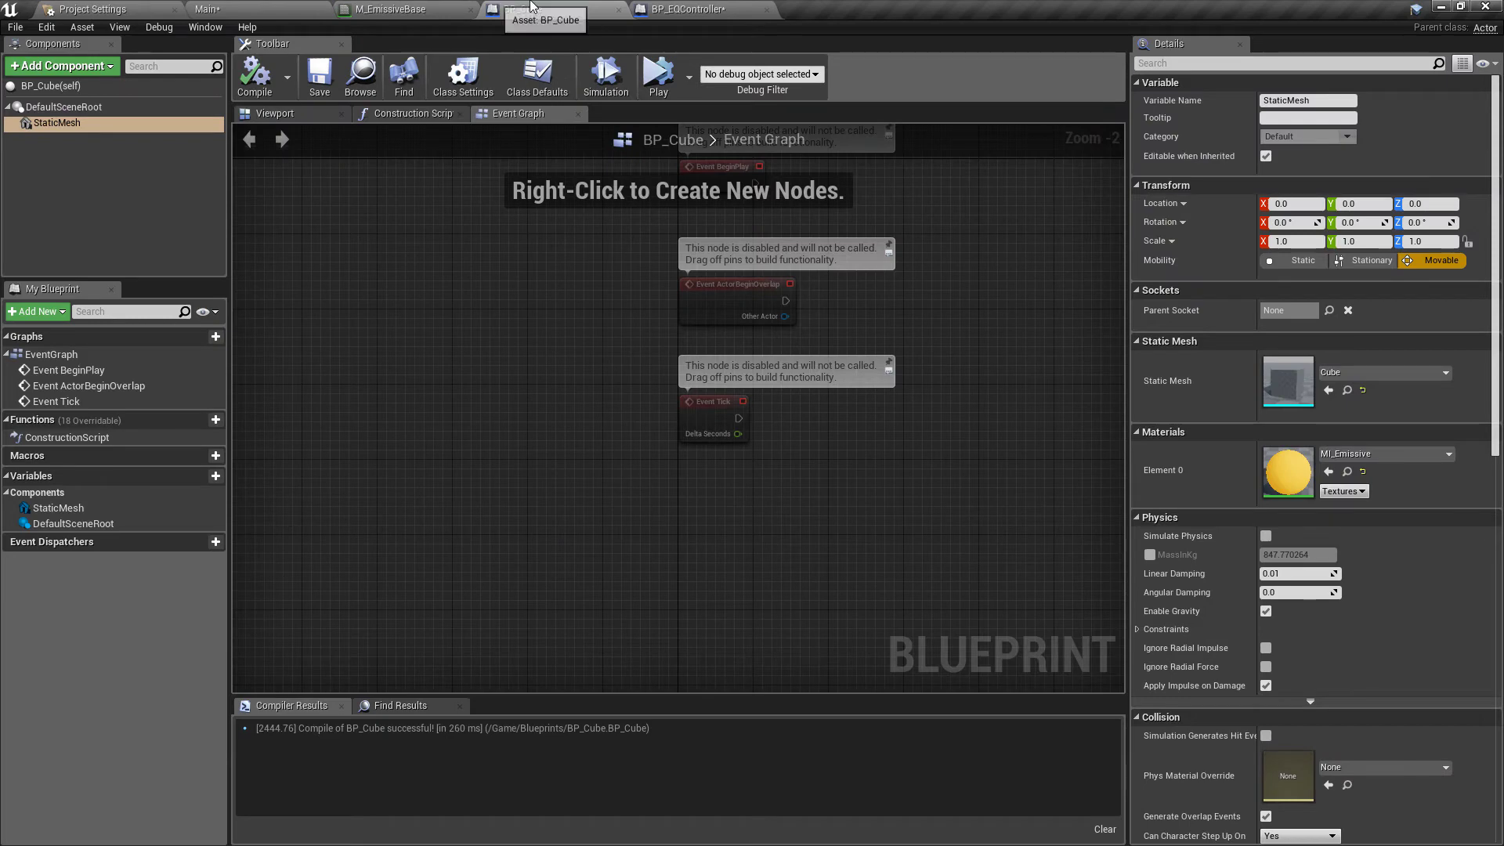
click(654, 10)
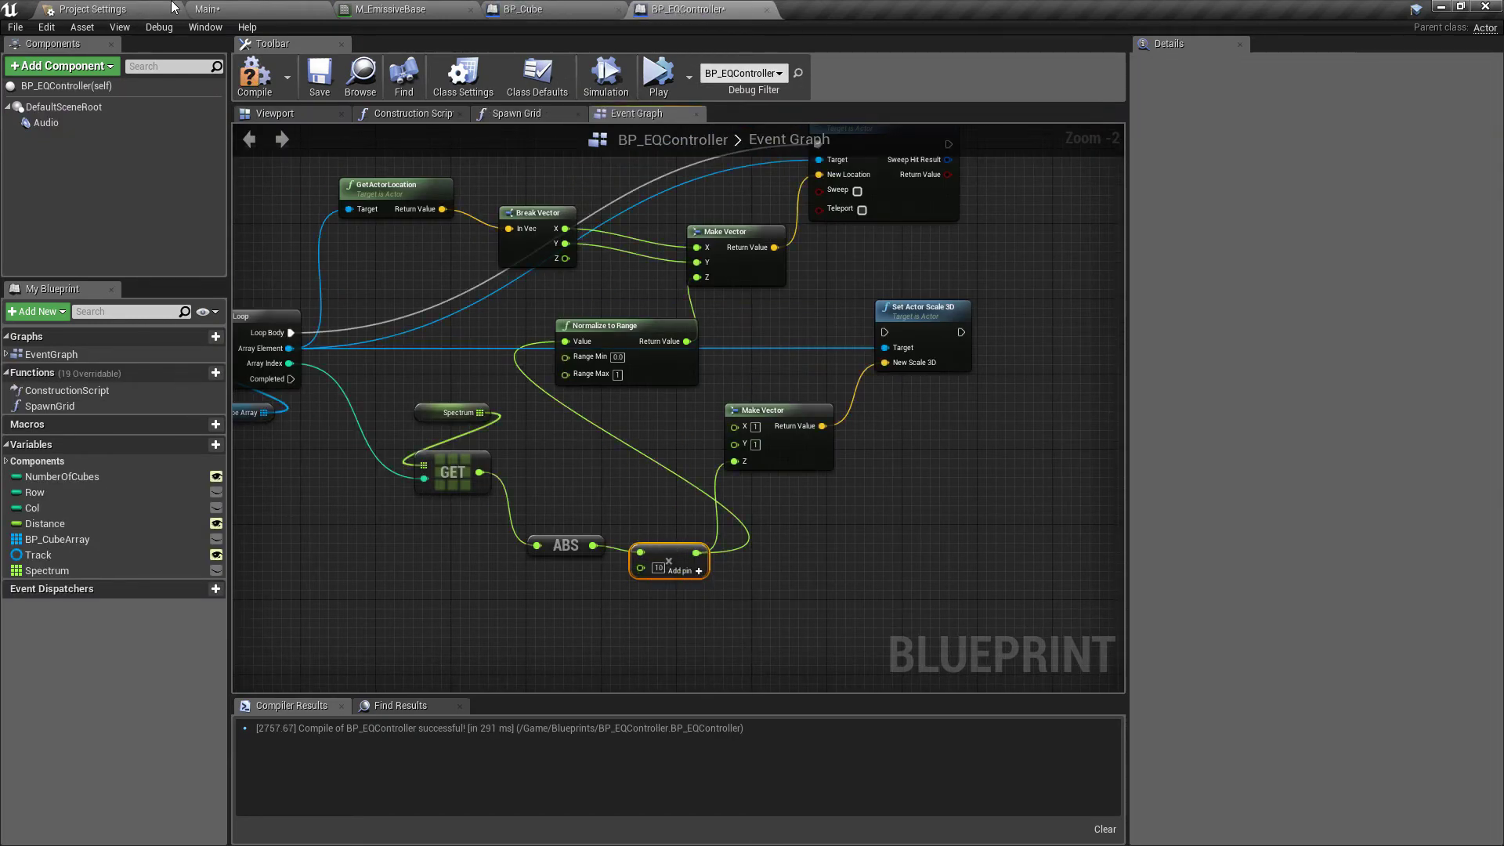
click(205, 10)
click(780, 57)
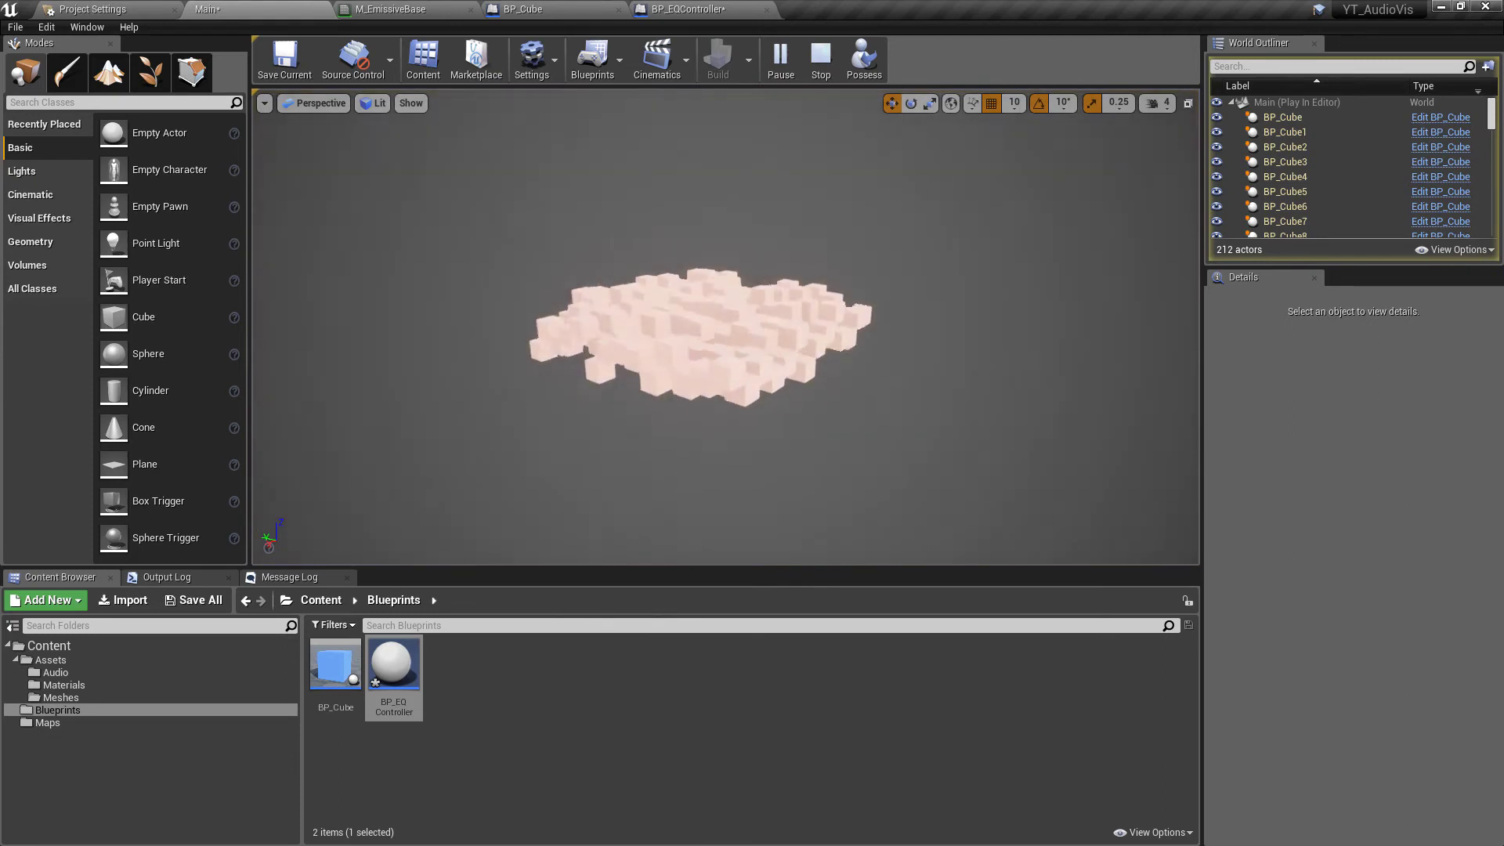
scroll(721, 235, up, 4)
alt+drag(721, 235, 470, 259)
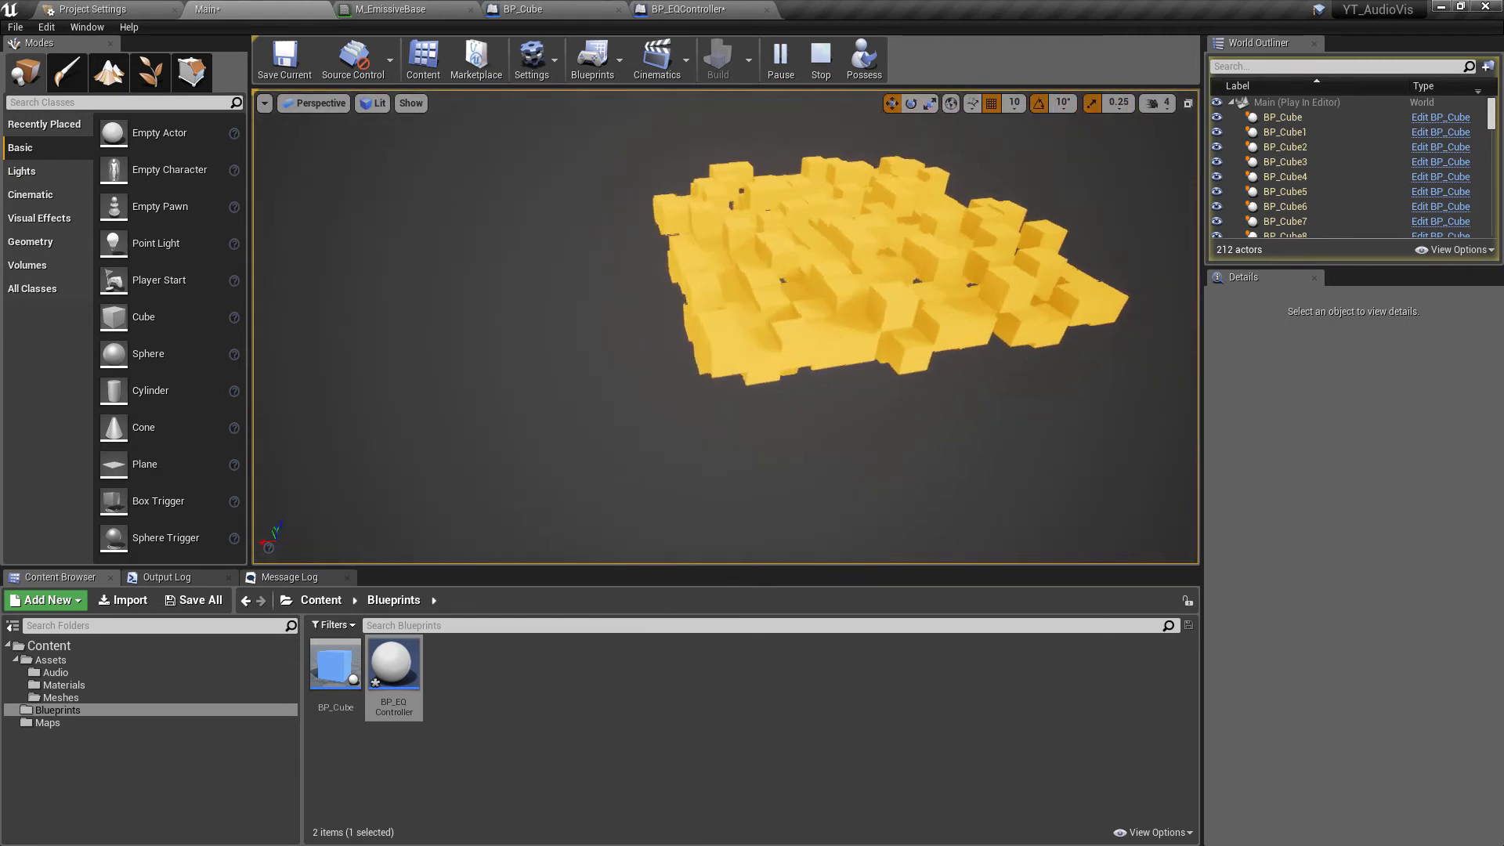
key(Escape)
Add an Absolute World Position node to M_EmissiveBase, connect it to the first Multiply's A in place of ObjectScale's Scale Z, and save.
click(407, 10)
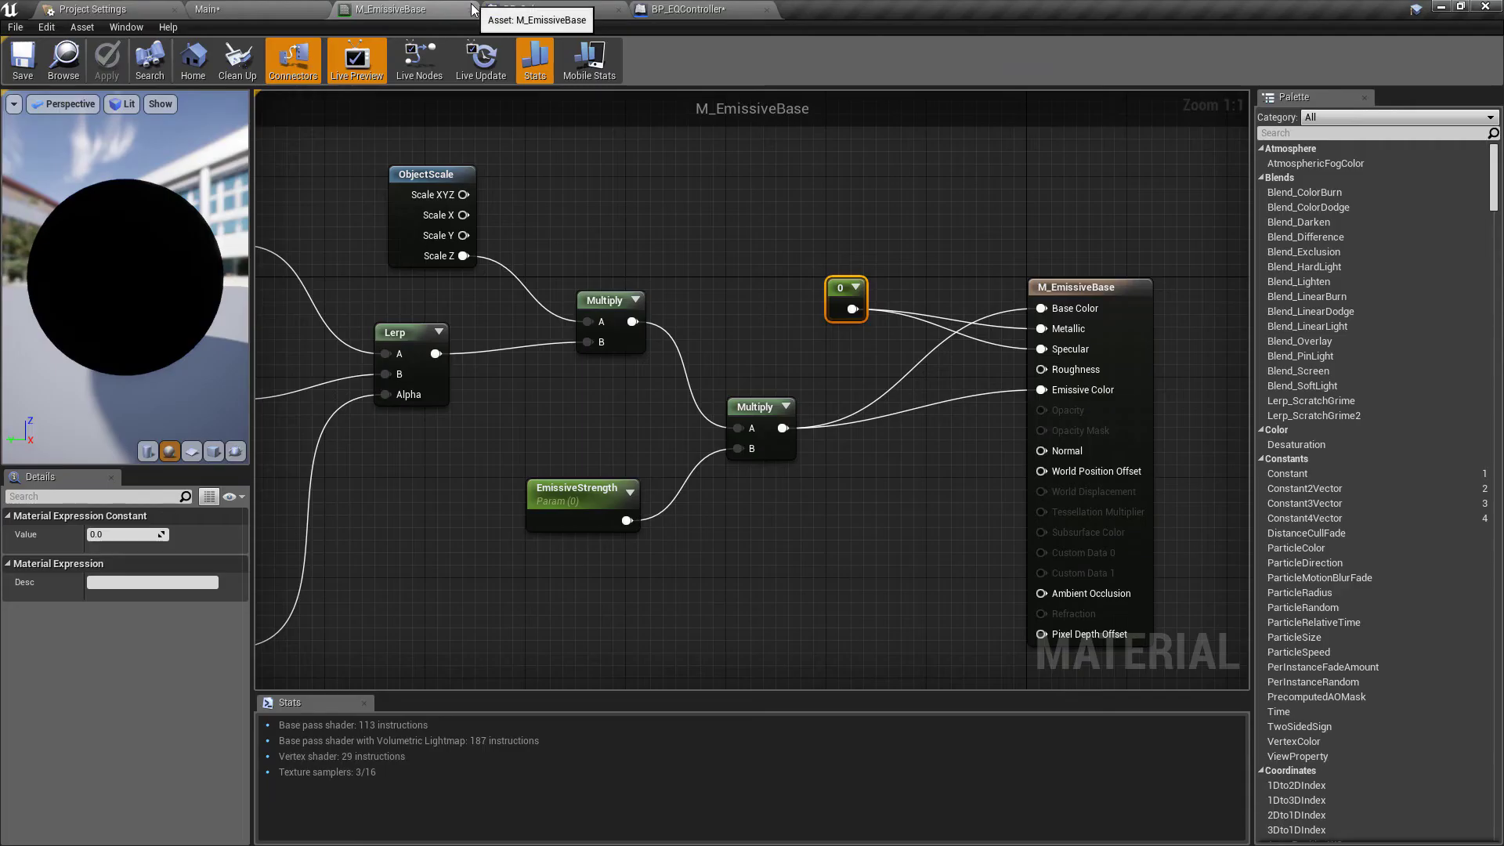
click(235, 10)
click(87, 686)
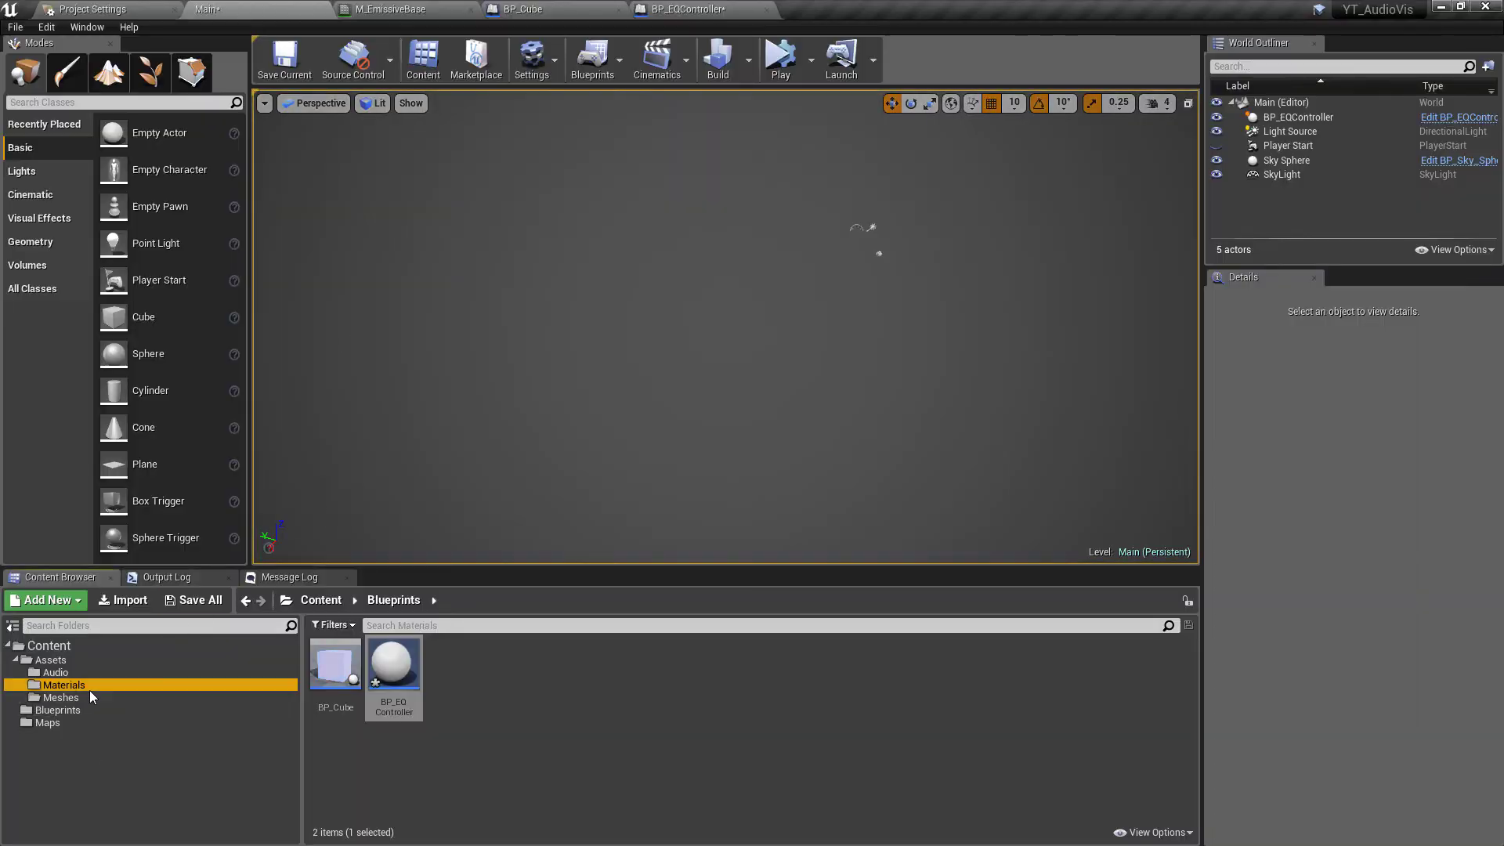
double_click(336, 679)
right_drag(400, 372, 683, 543)
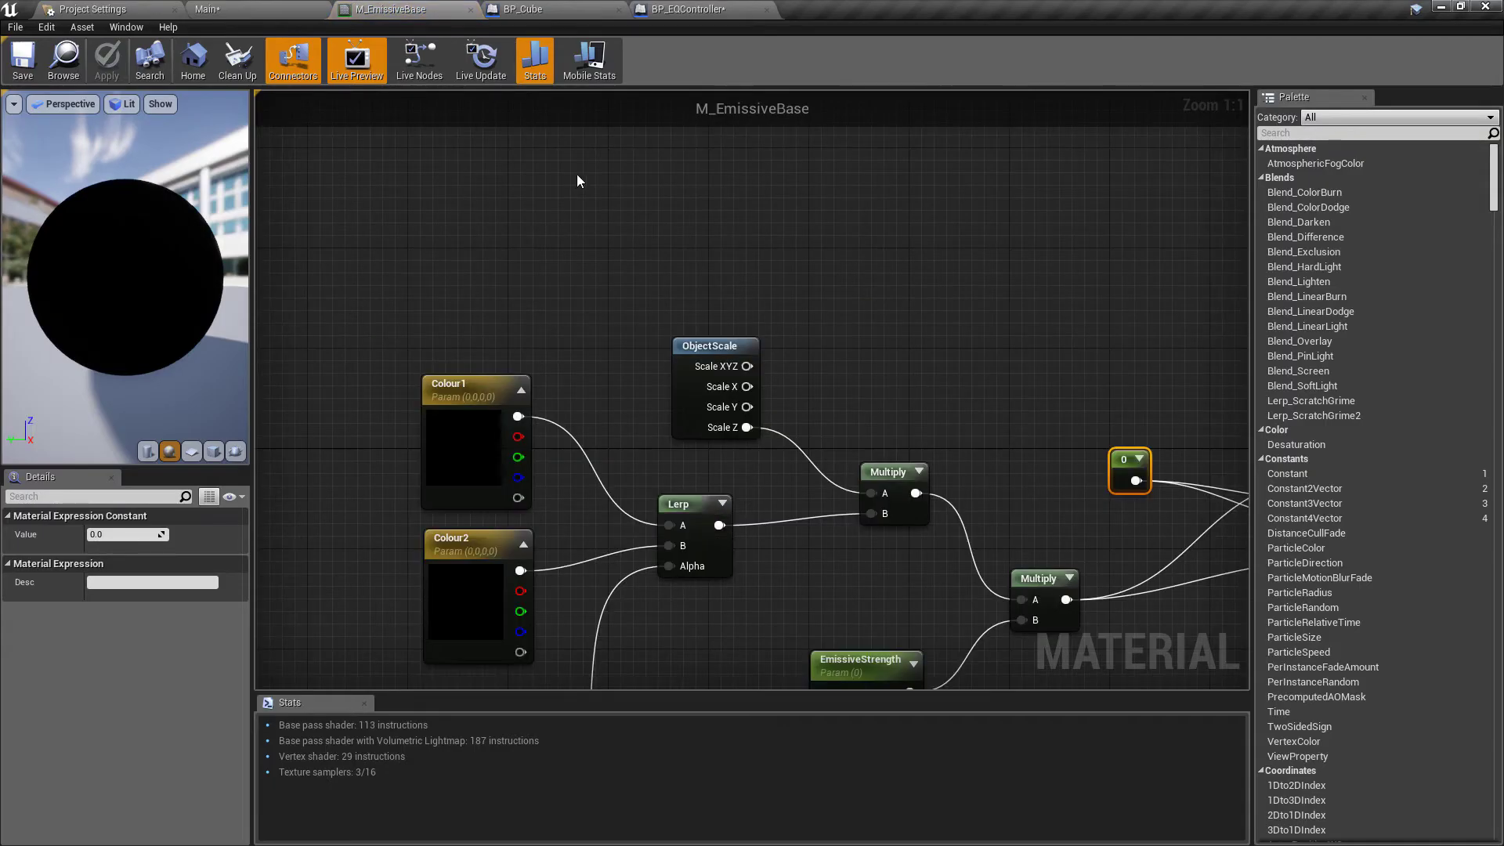
right_click(640, 157)
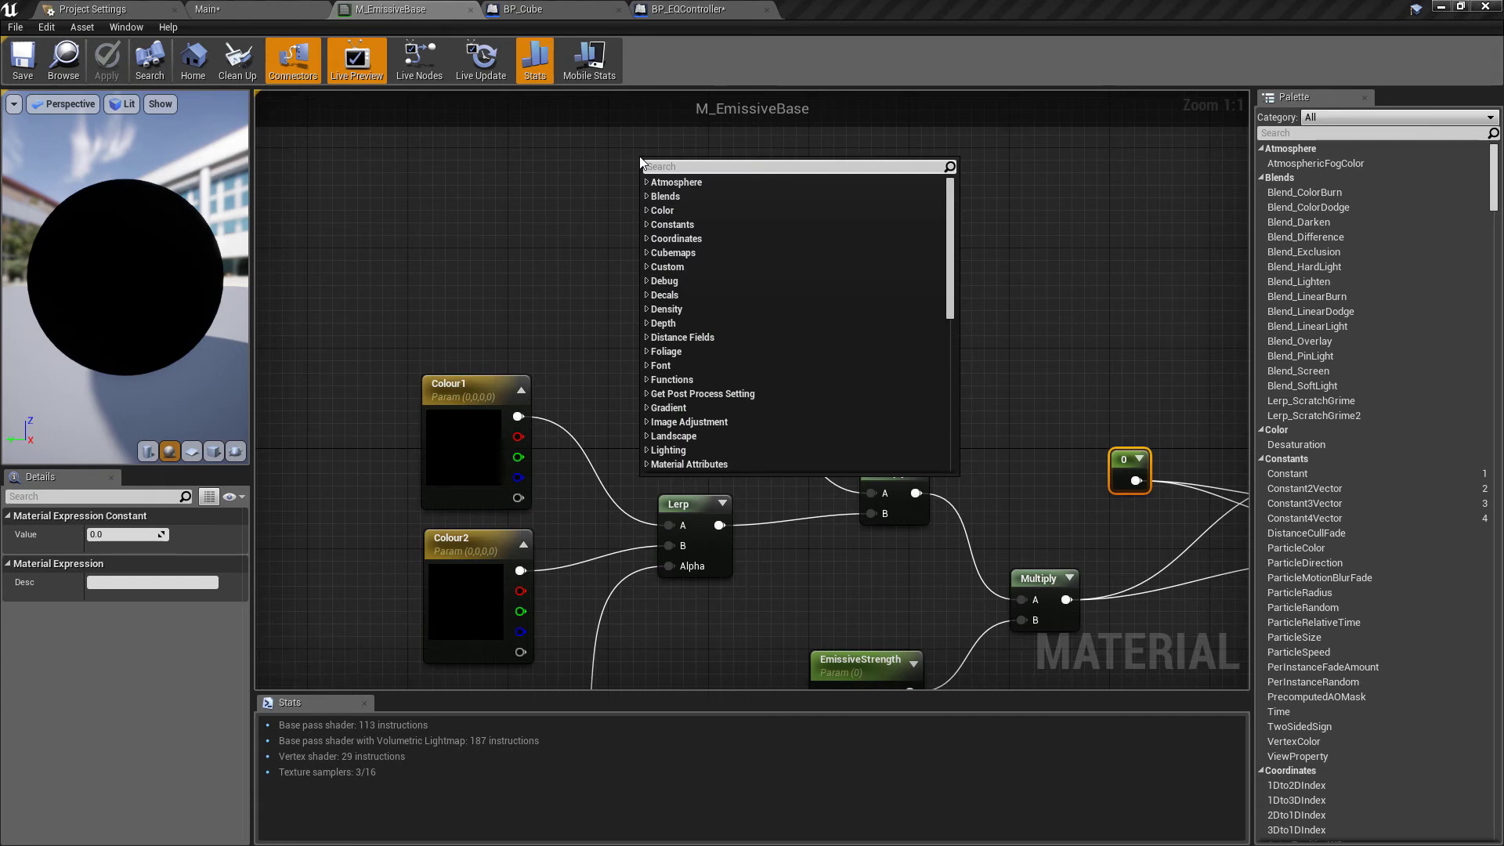
text(position)
click(688, 279)
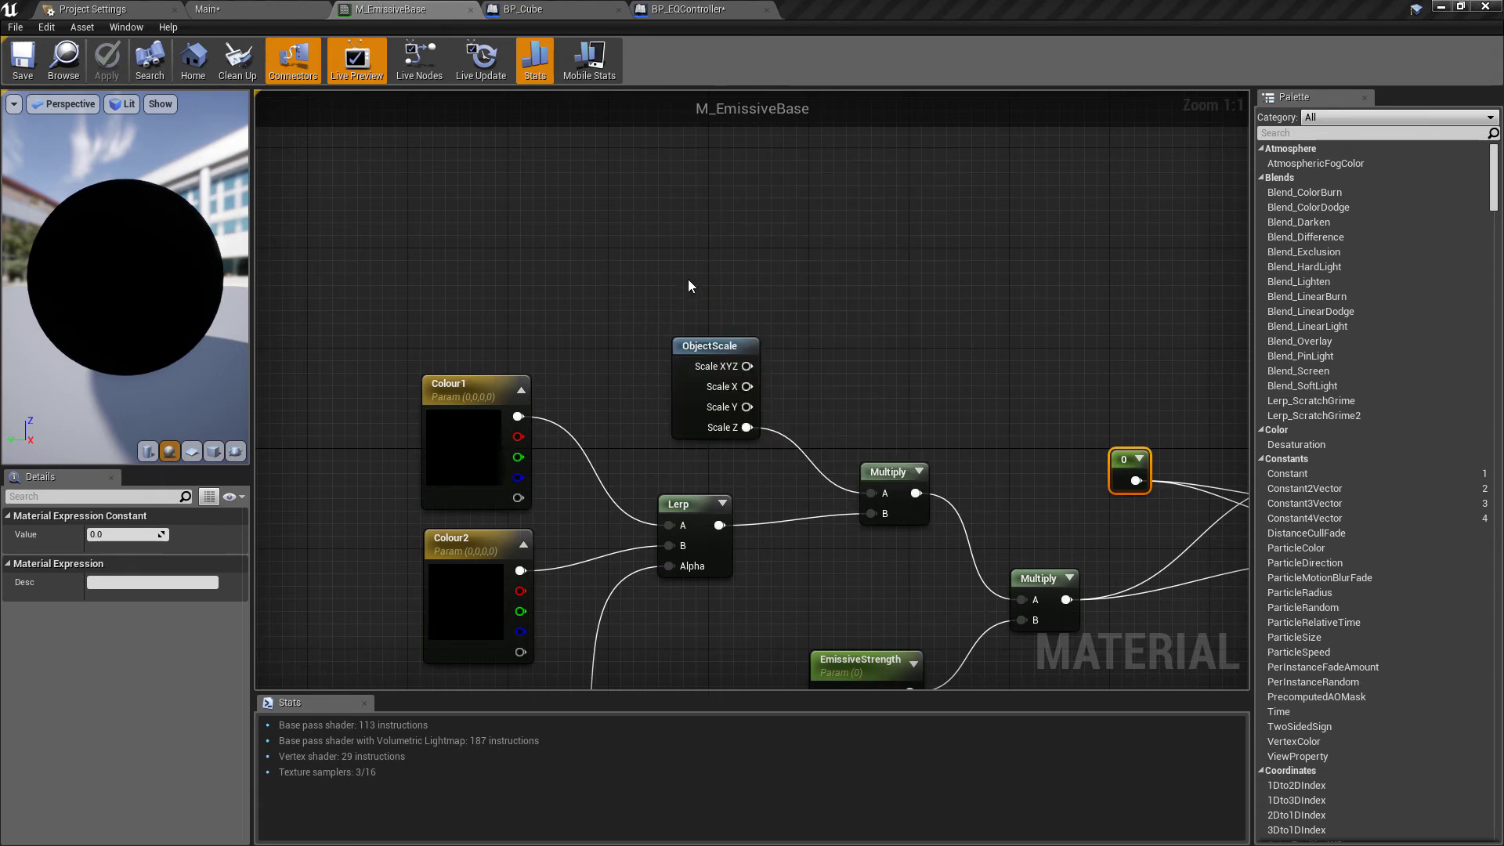
drag(726, 210, 874, 492)
click(22, 63)
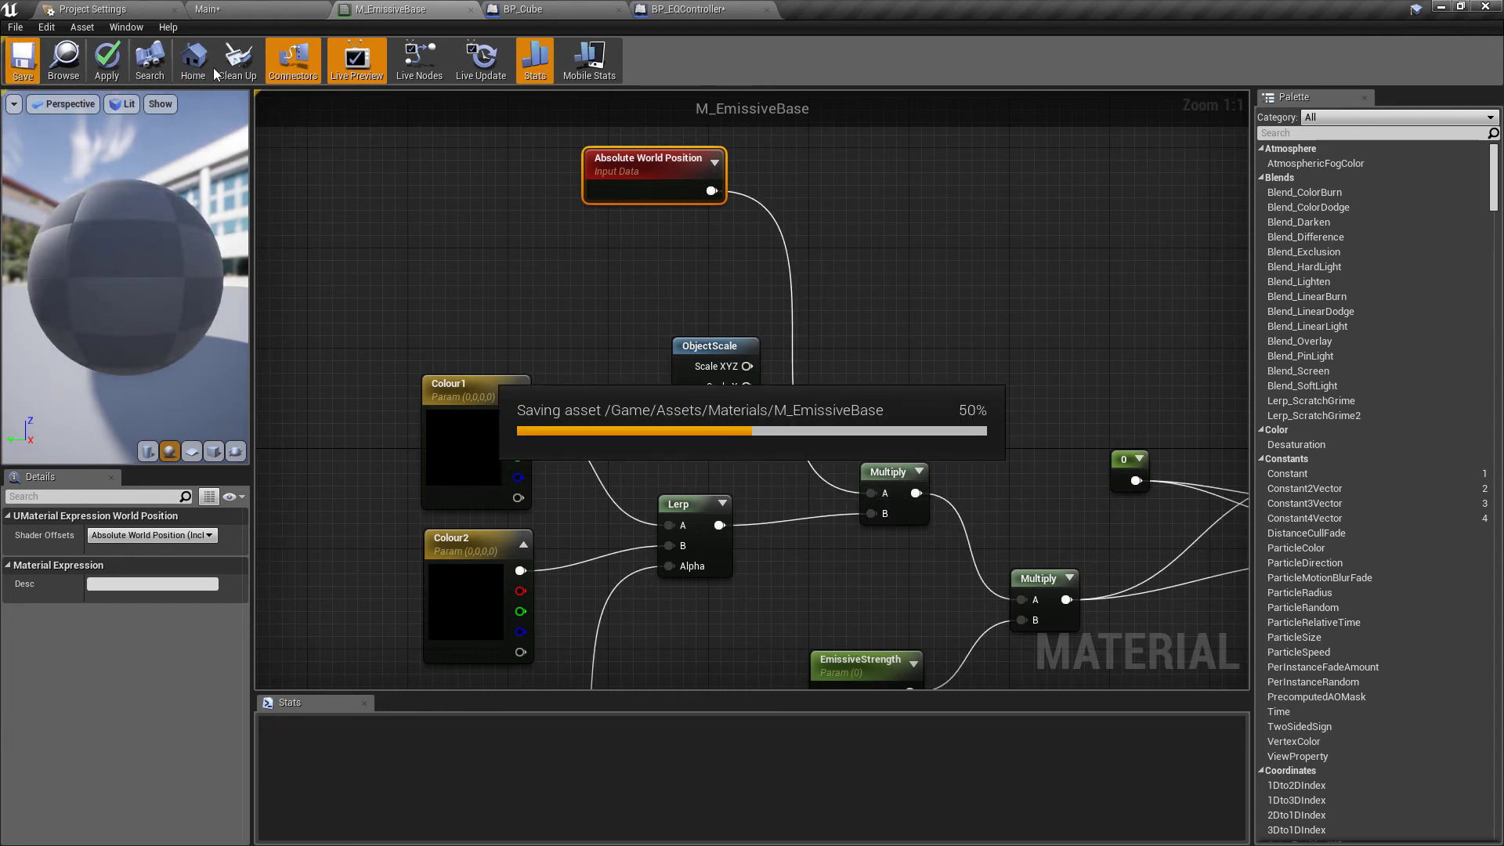
Simulate the Main level to examine the cubes' position-driven glow, stop it, and return to the M_EmissiveBase graph.
click(280, 11)
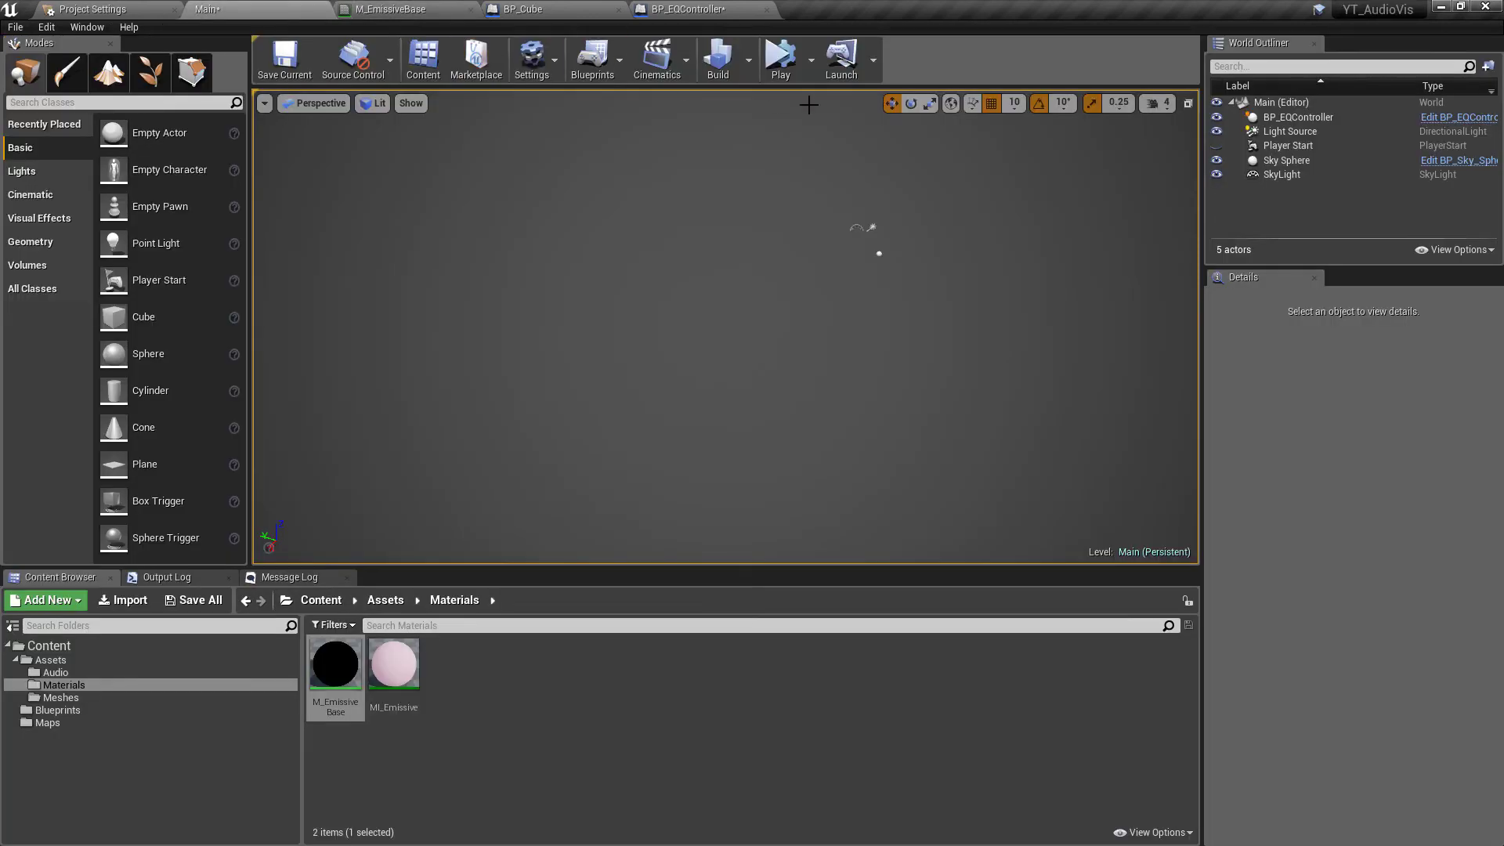
click(799, 62)
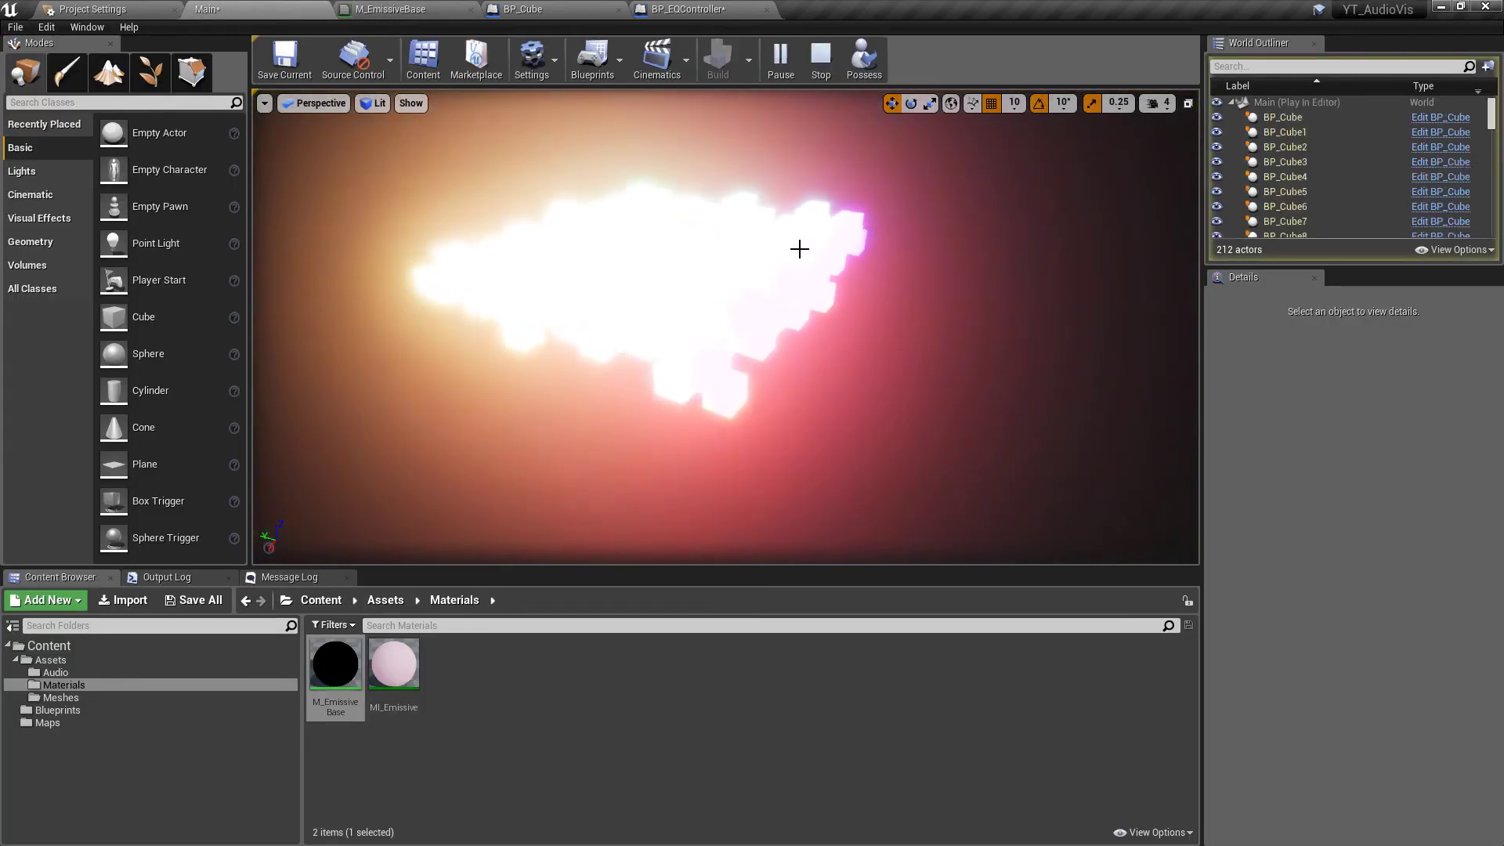
right_drag(721, 227, 675, 188)
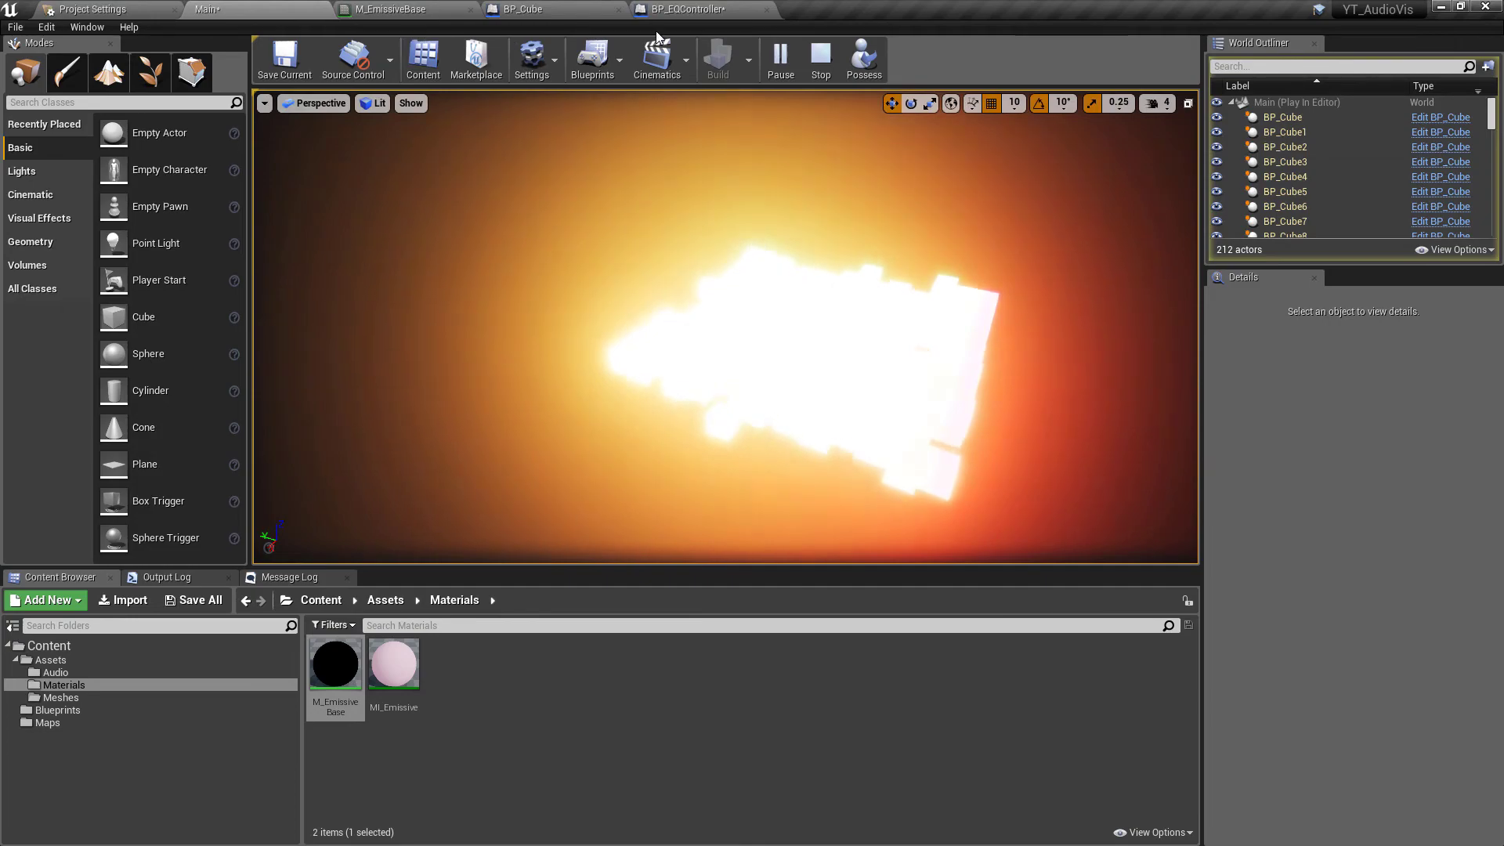
key(Escape)
click(392, 9)
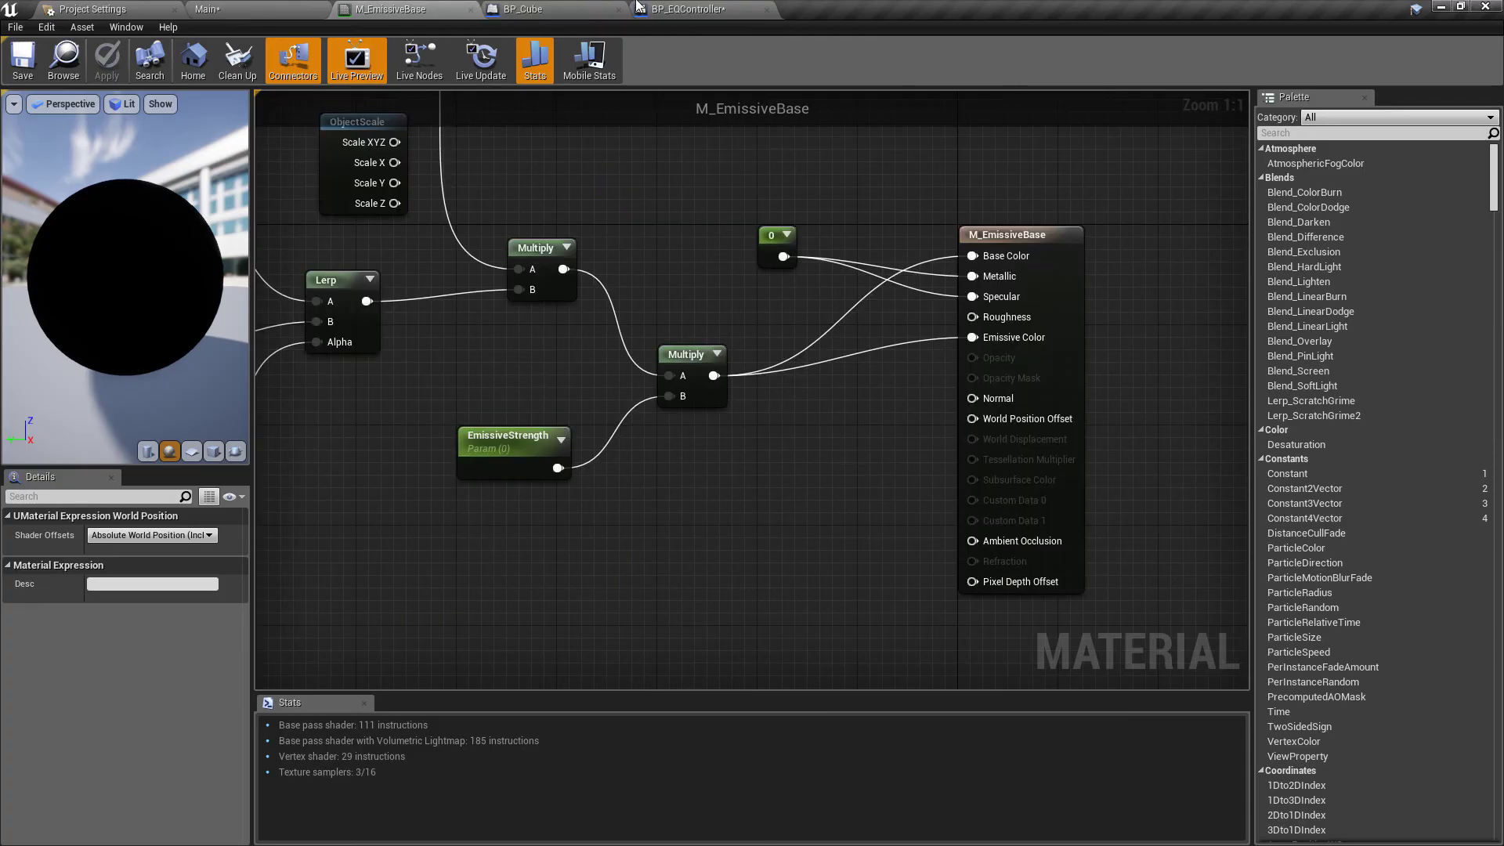
Open the MI_Emissive material instance and set its EmissiveStrength to 0.01 while the Main level is being simulated.
click(681, 10)
click(231, 7)
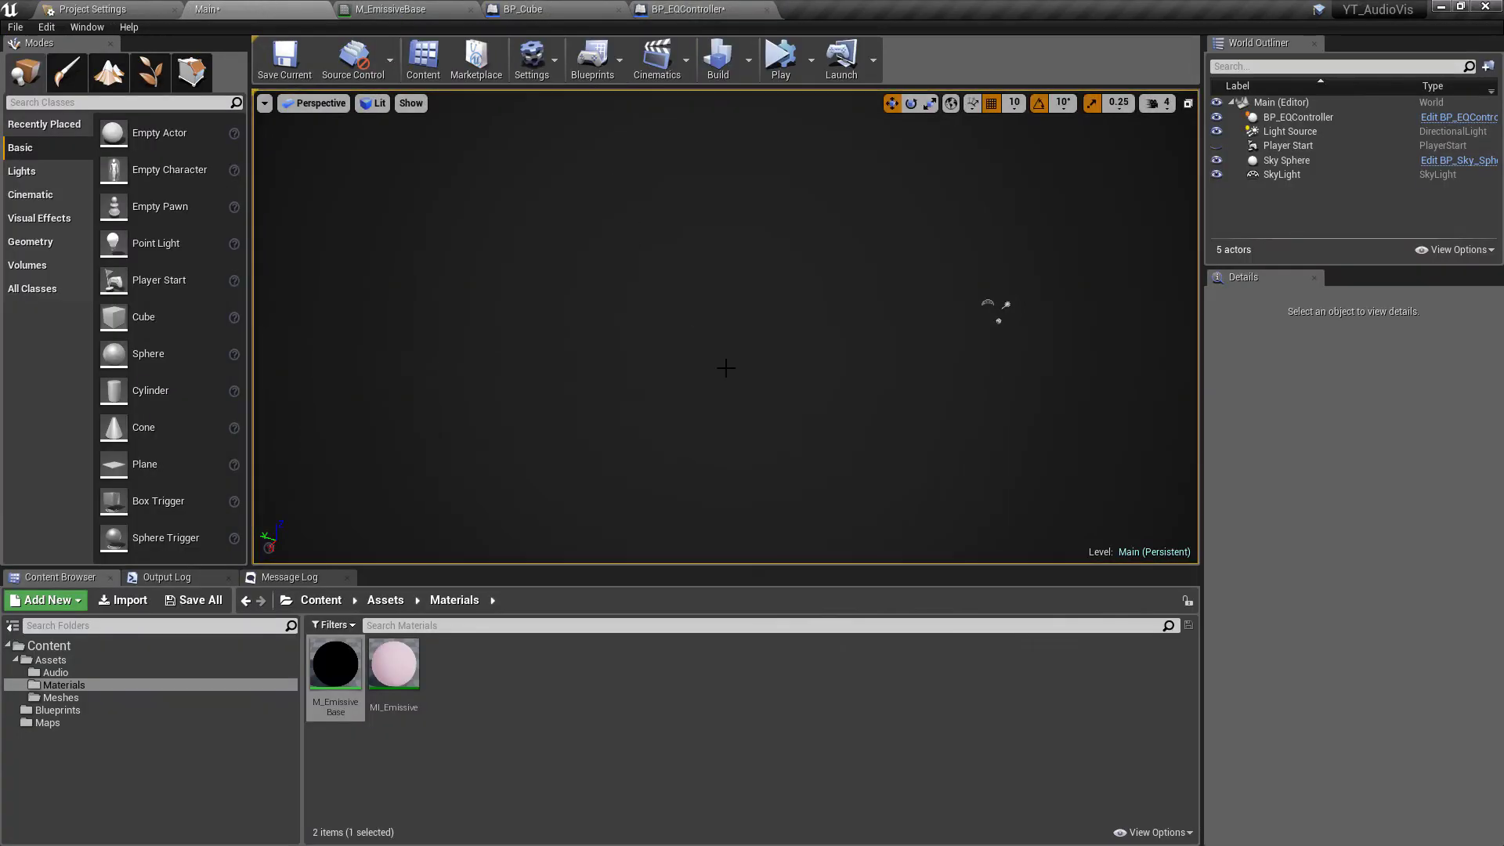
double_click(393, 680)
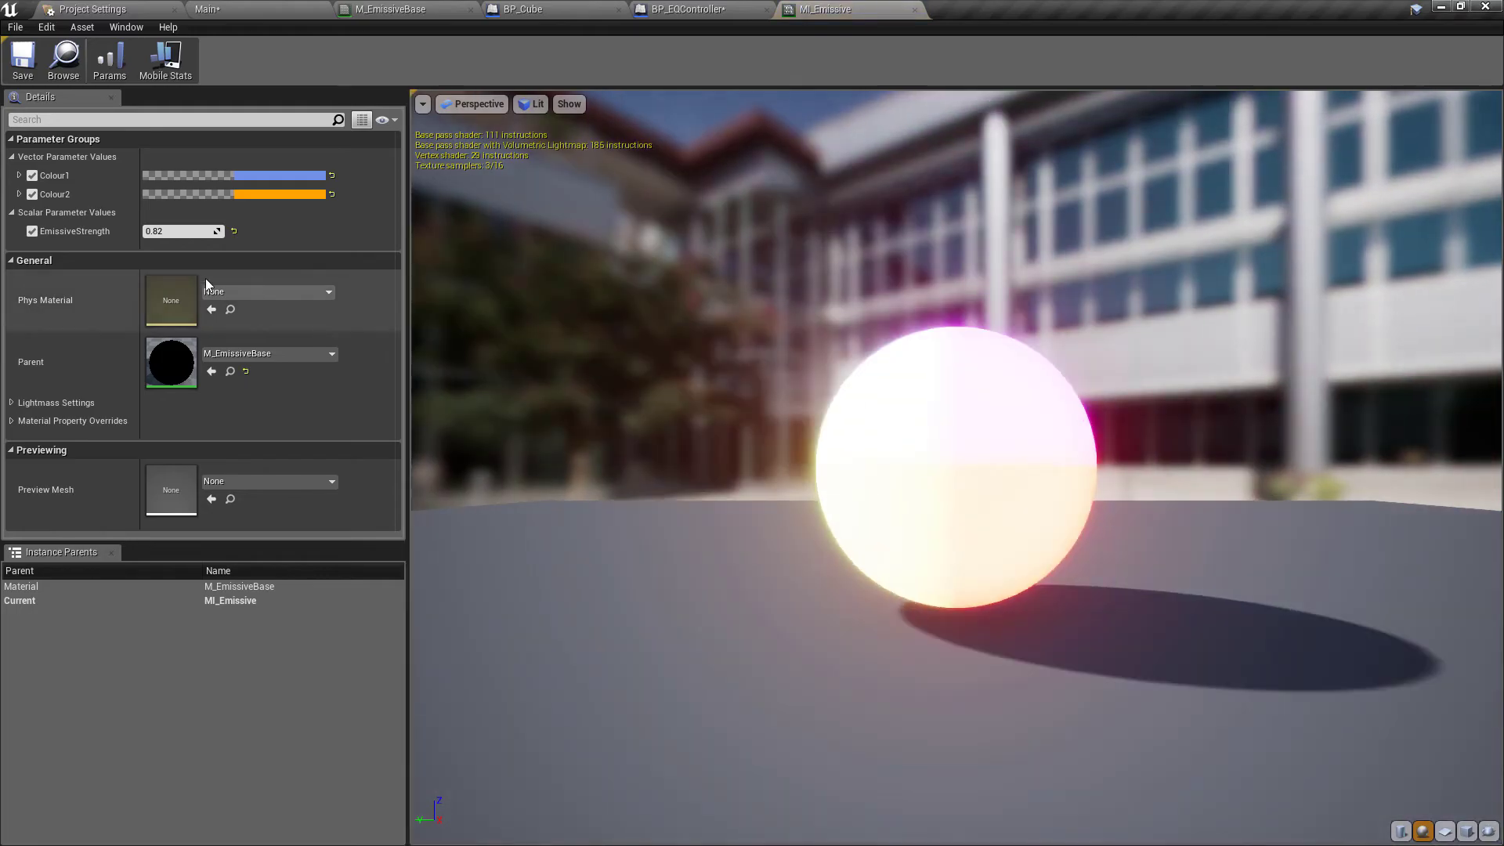
click(207, 8)
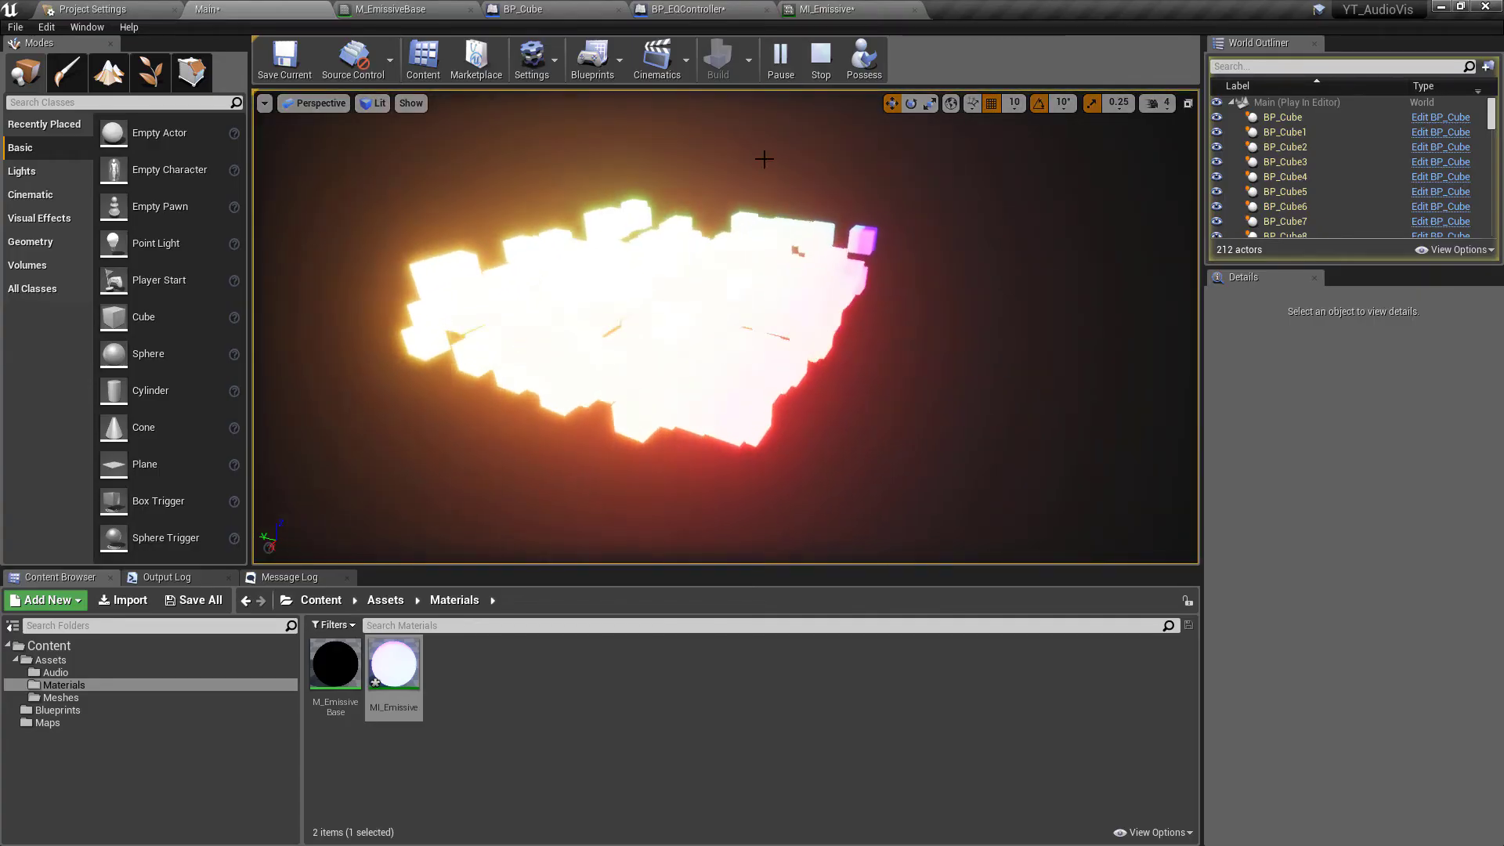
click(889, 10)
click(203, 235)
text(0.01)
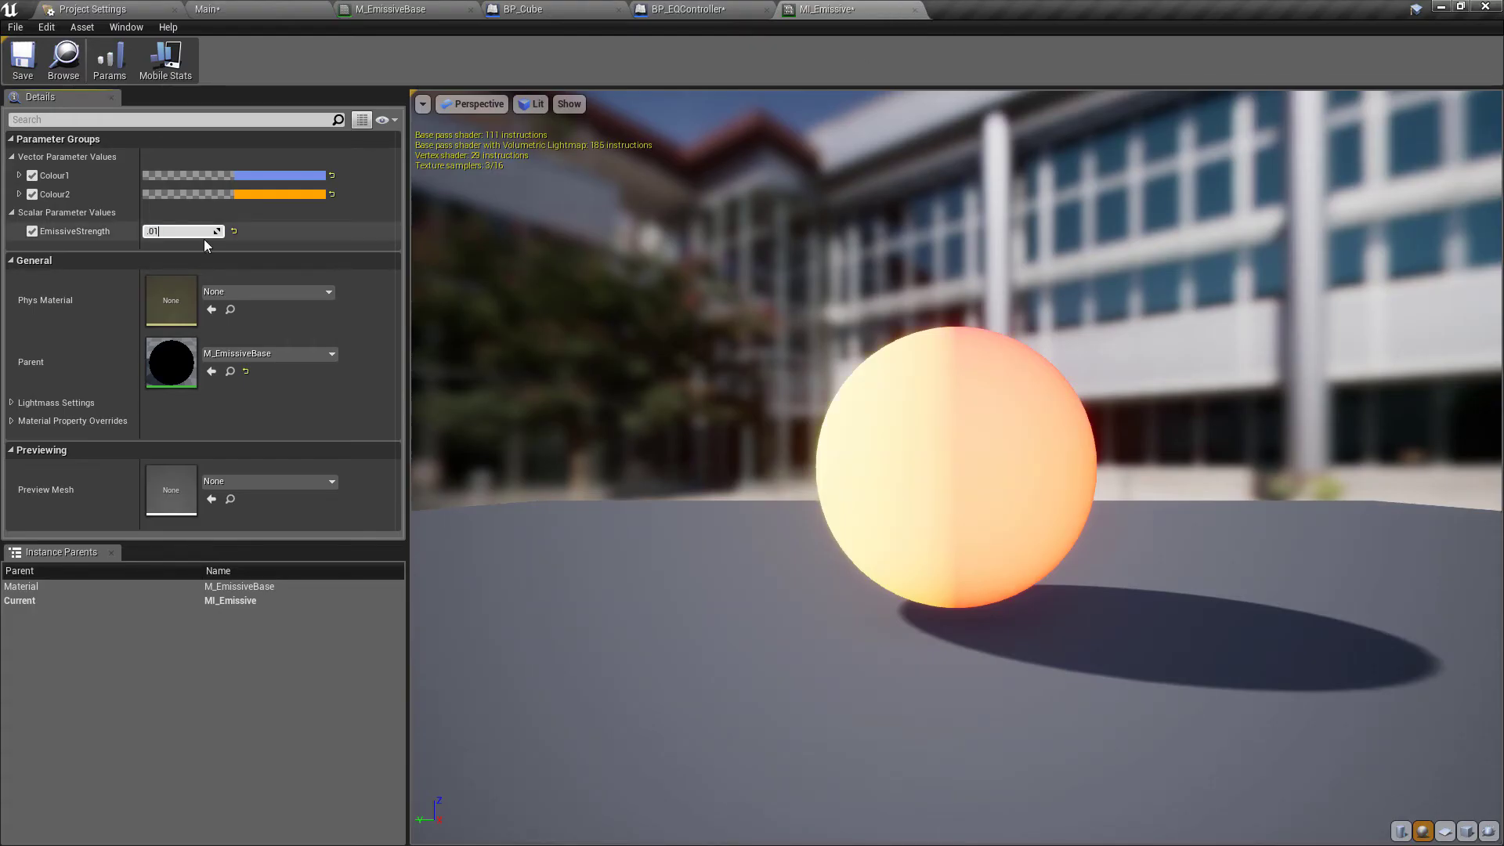
key(Return)
Examine the dimmed cubes in the simulated Main level from another angle, stop the simulation, and restart it.
click(241, 7)
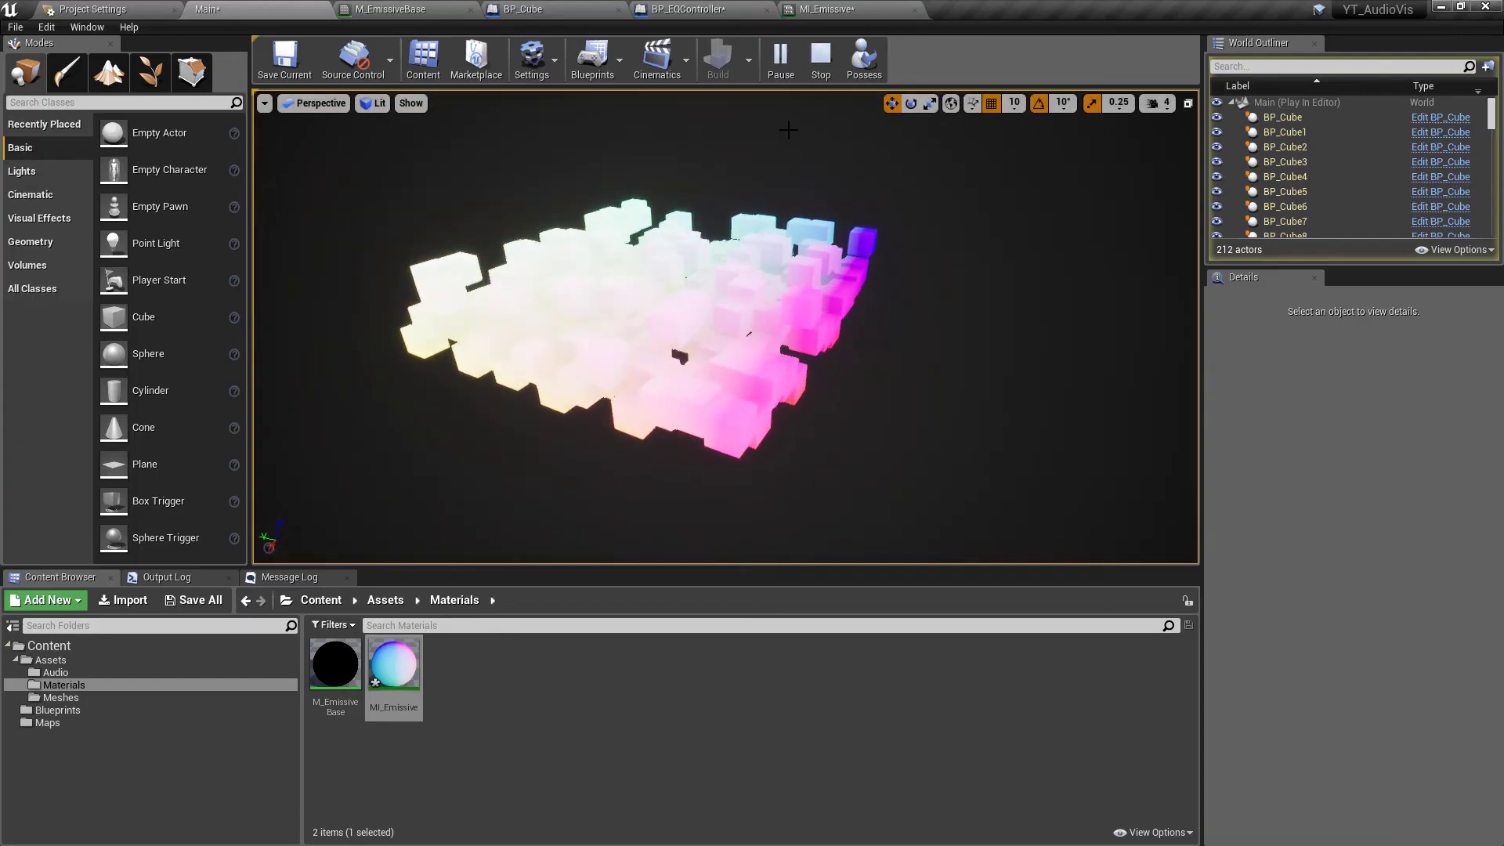
right_drag(910, 282, 932, 284)
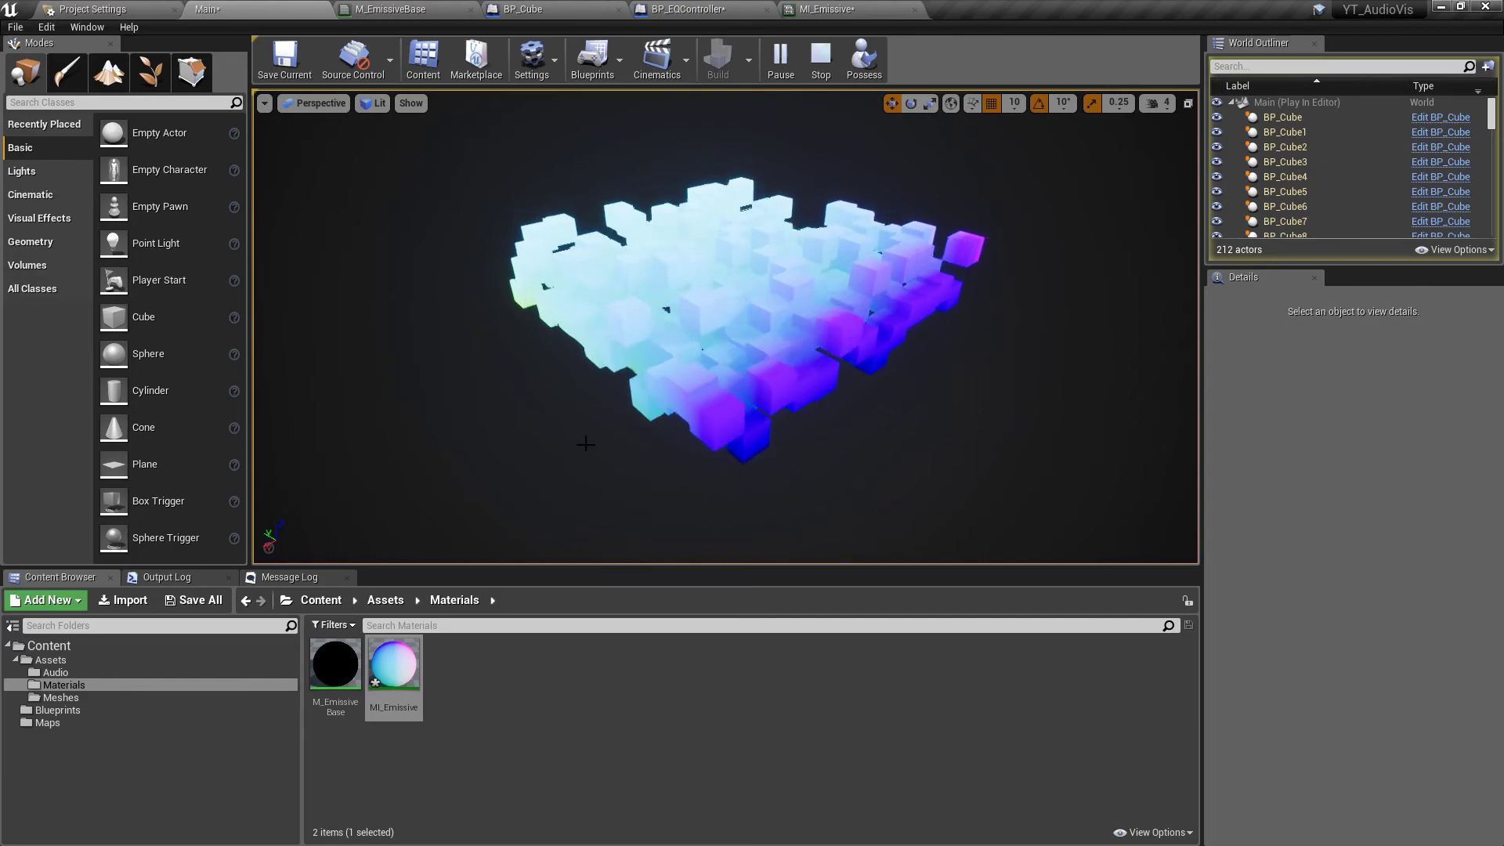
key(Escape)
click(390, 8)
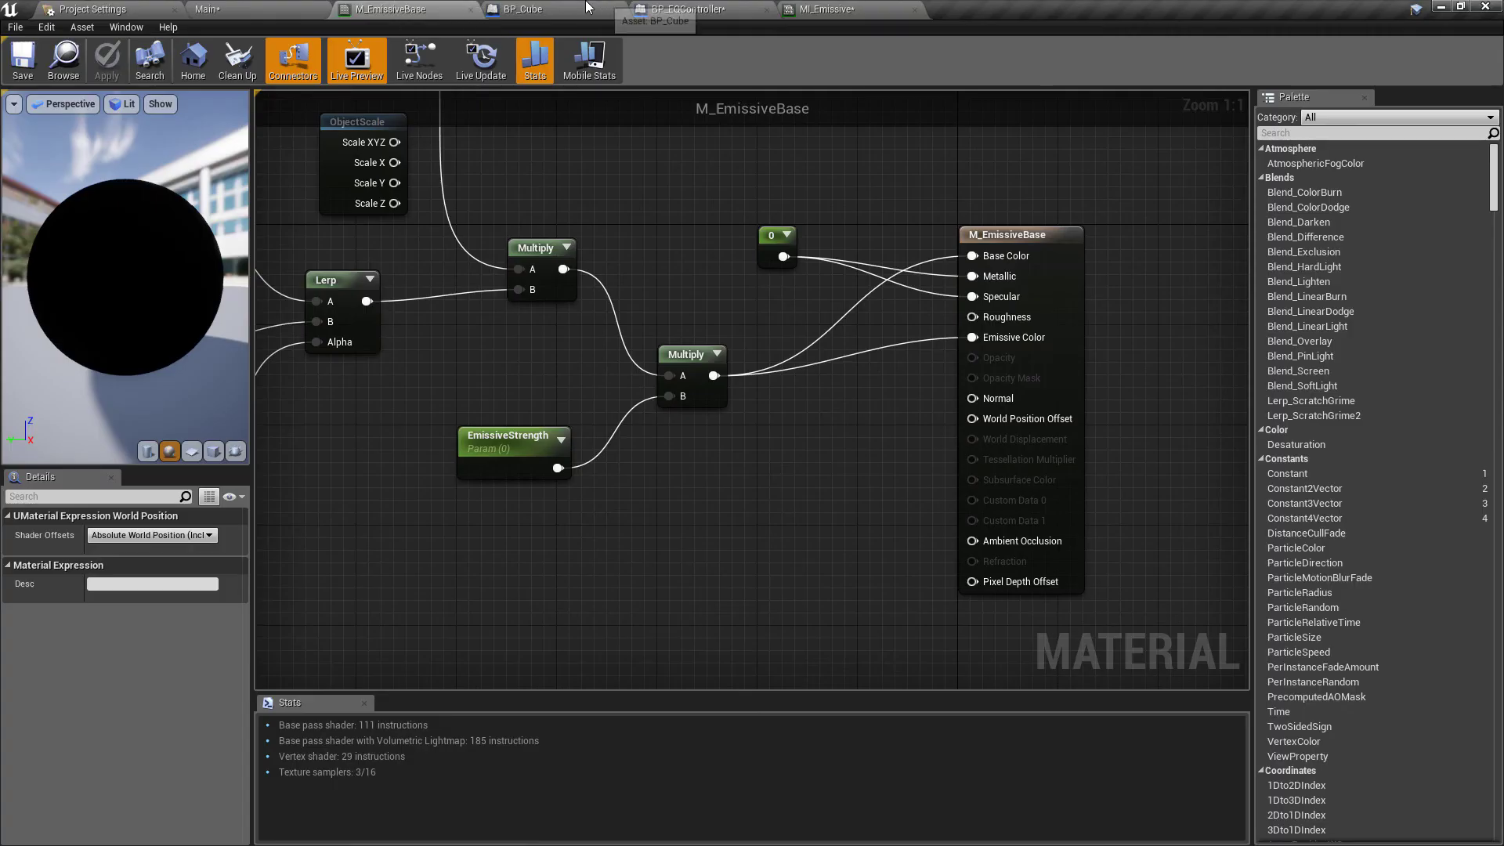
click(208, 8)
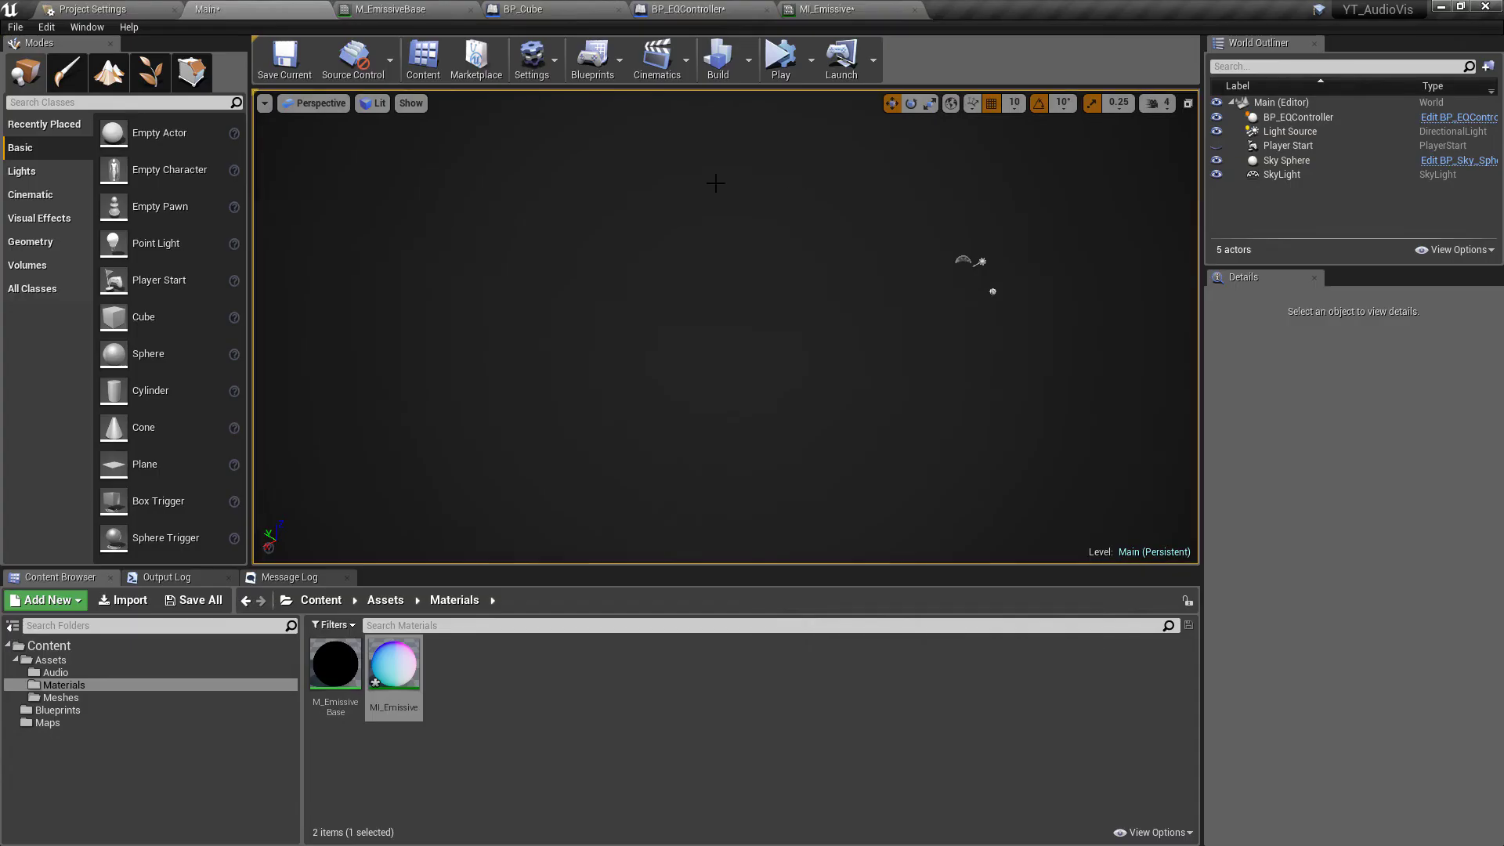
click(781, 57)
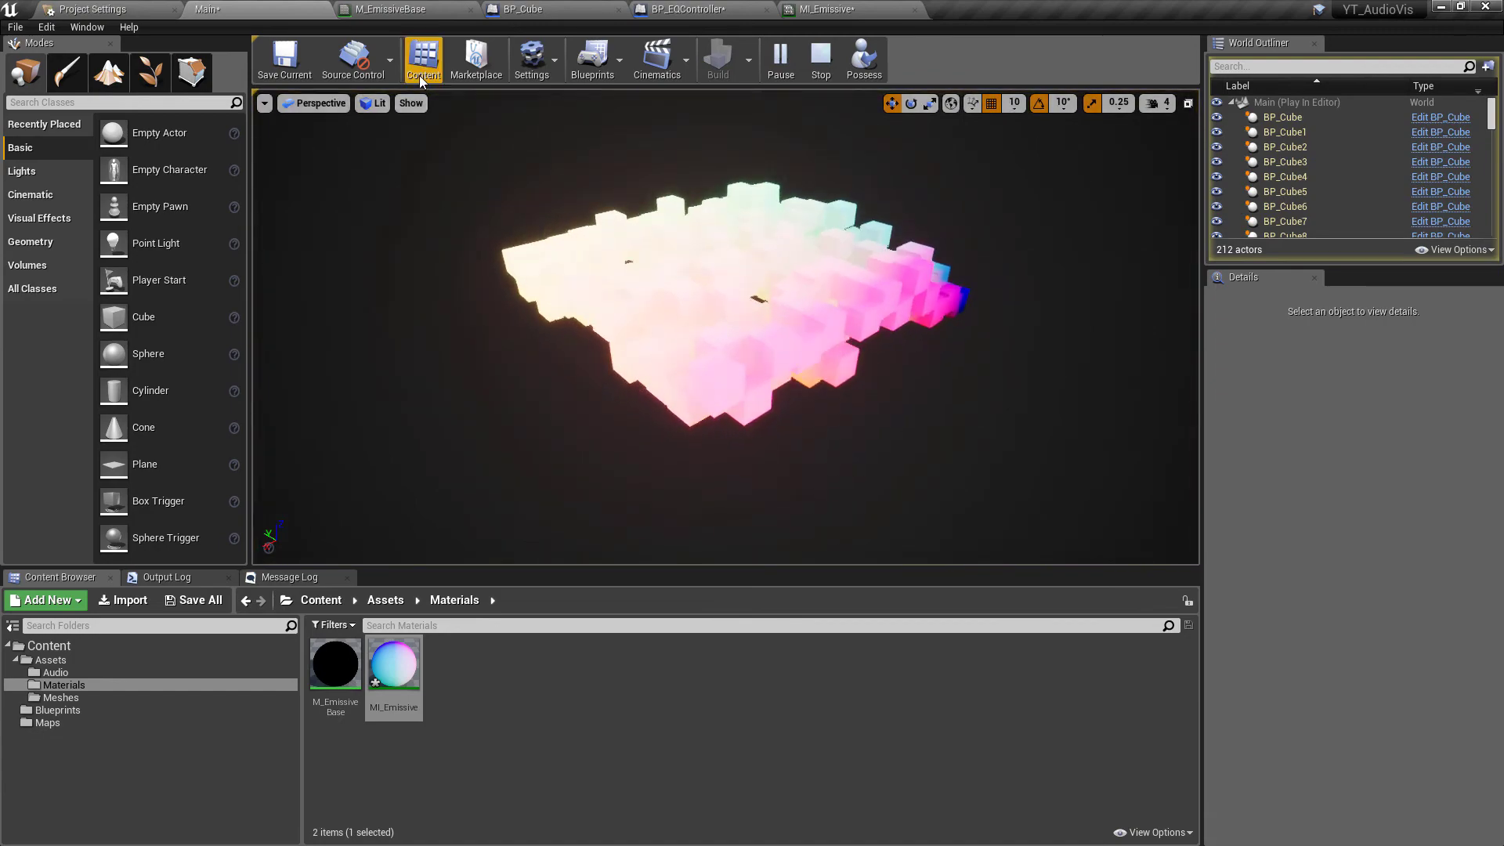
Add a BreakOutFloat3Components node fed by Absolute World Position in M_EmissiveBase, and place it above the first Multiply.
click(469, 9)
right_drag(683, 134, 805, 290)
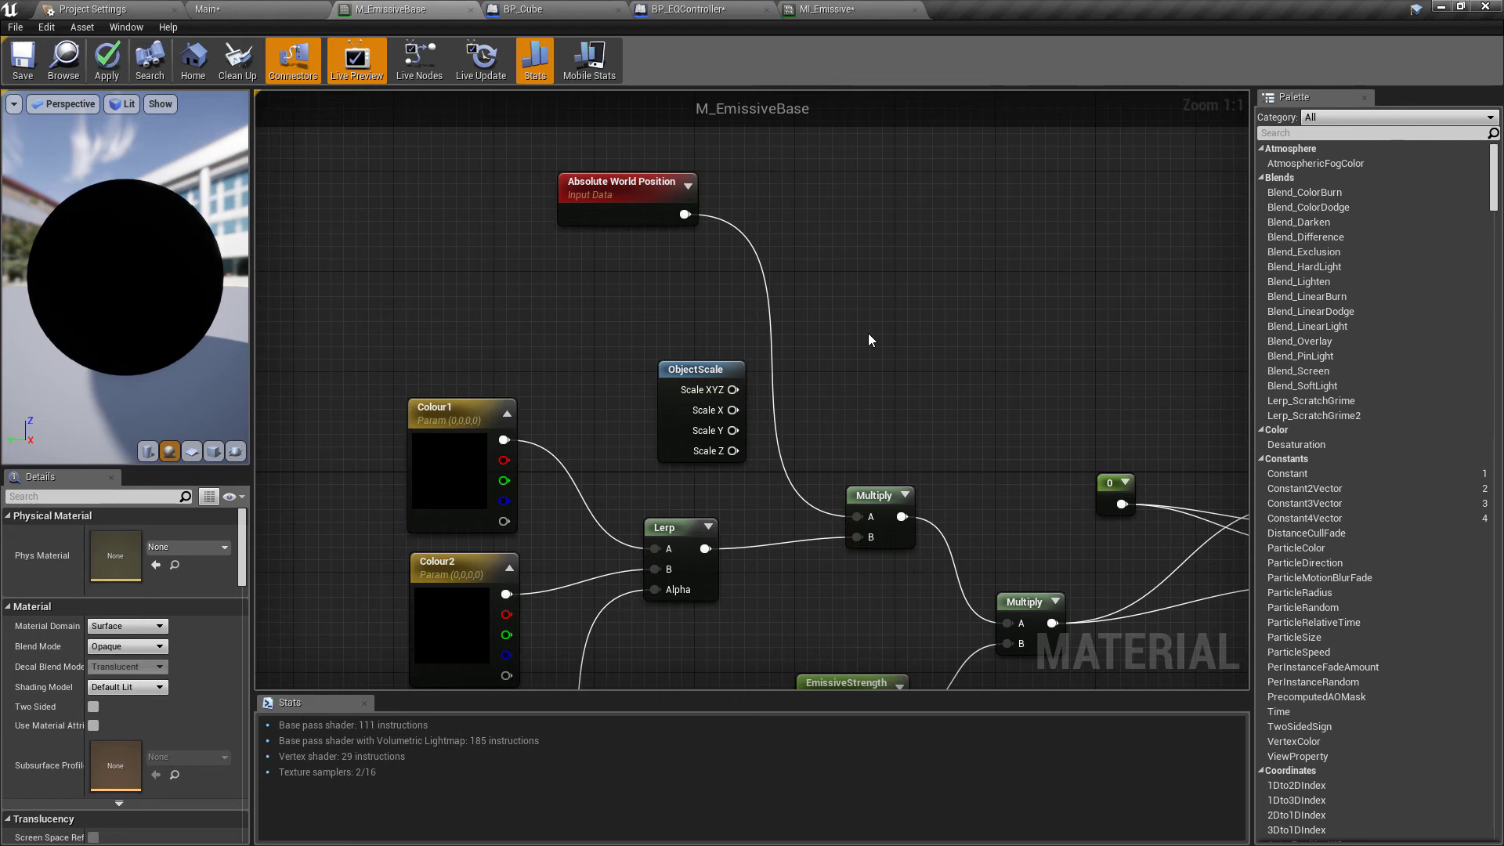
drag(681, 214, 685, 213)
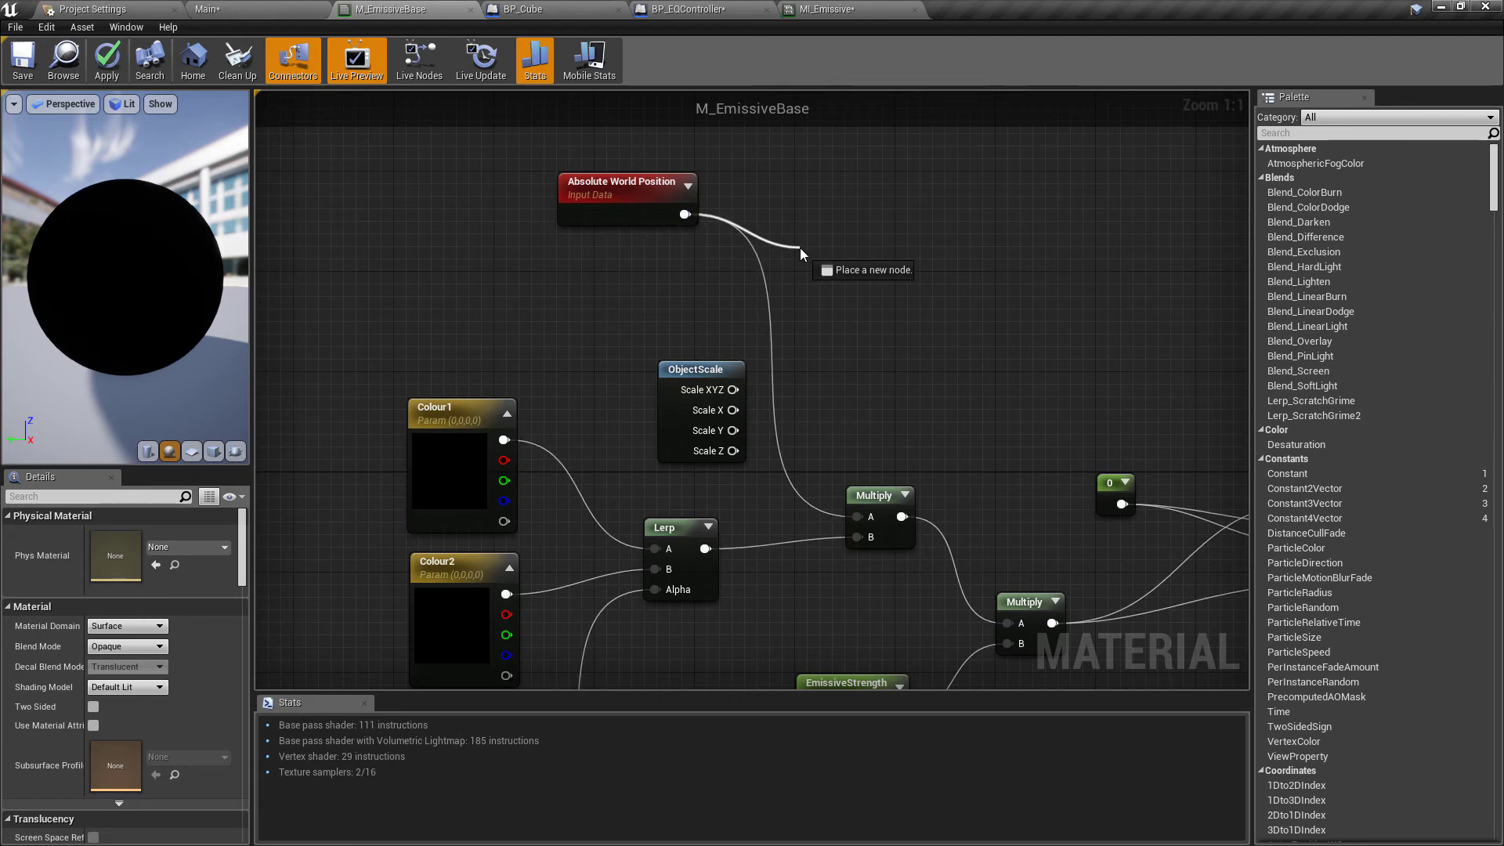
drag(801, 248, 802, 248)
text(break)
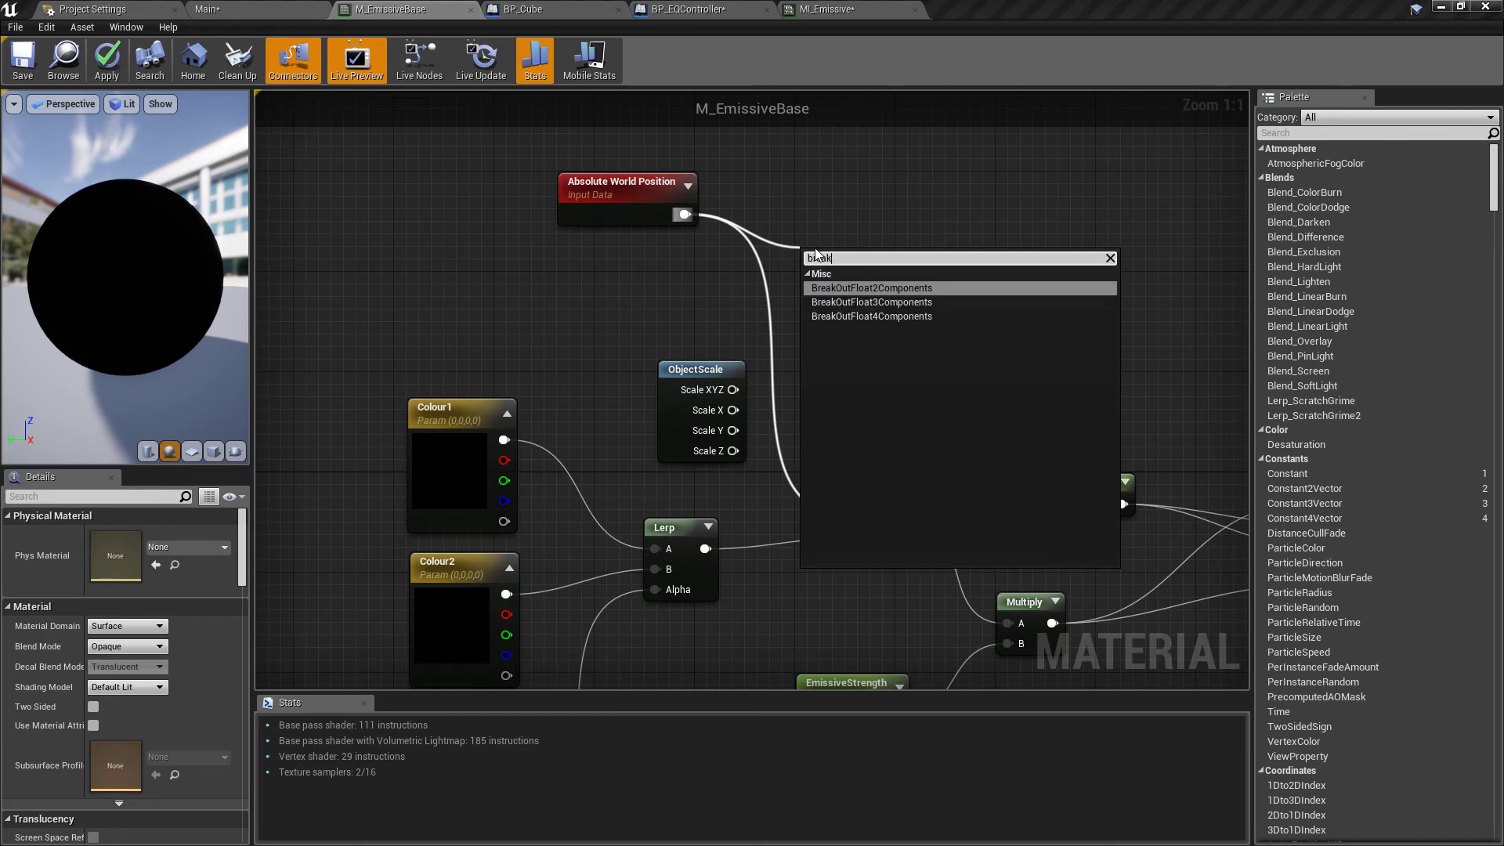
click(866, 301)
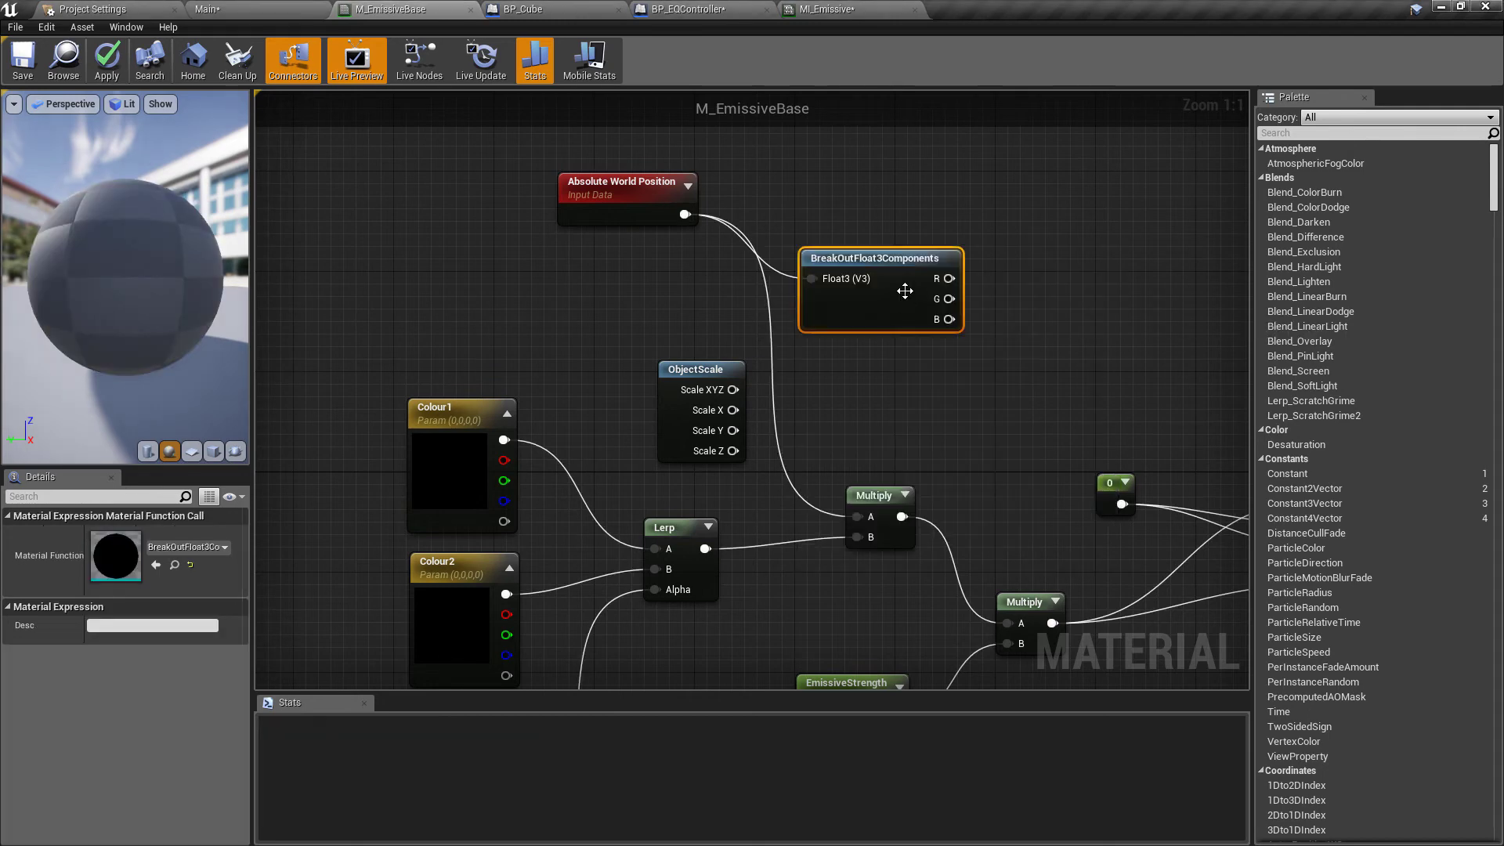
drag(882, 261, 852, 271)
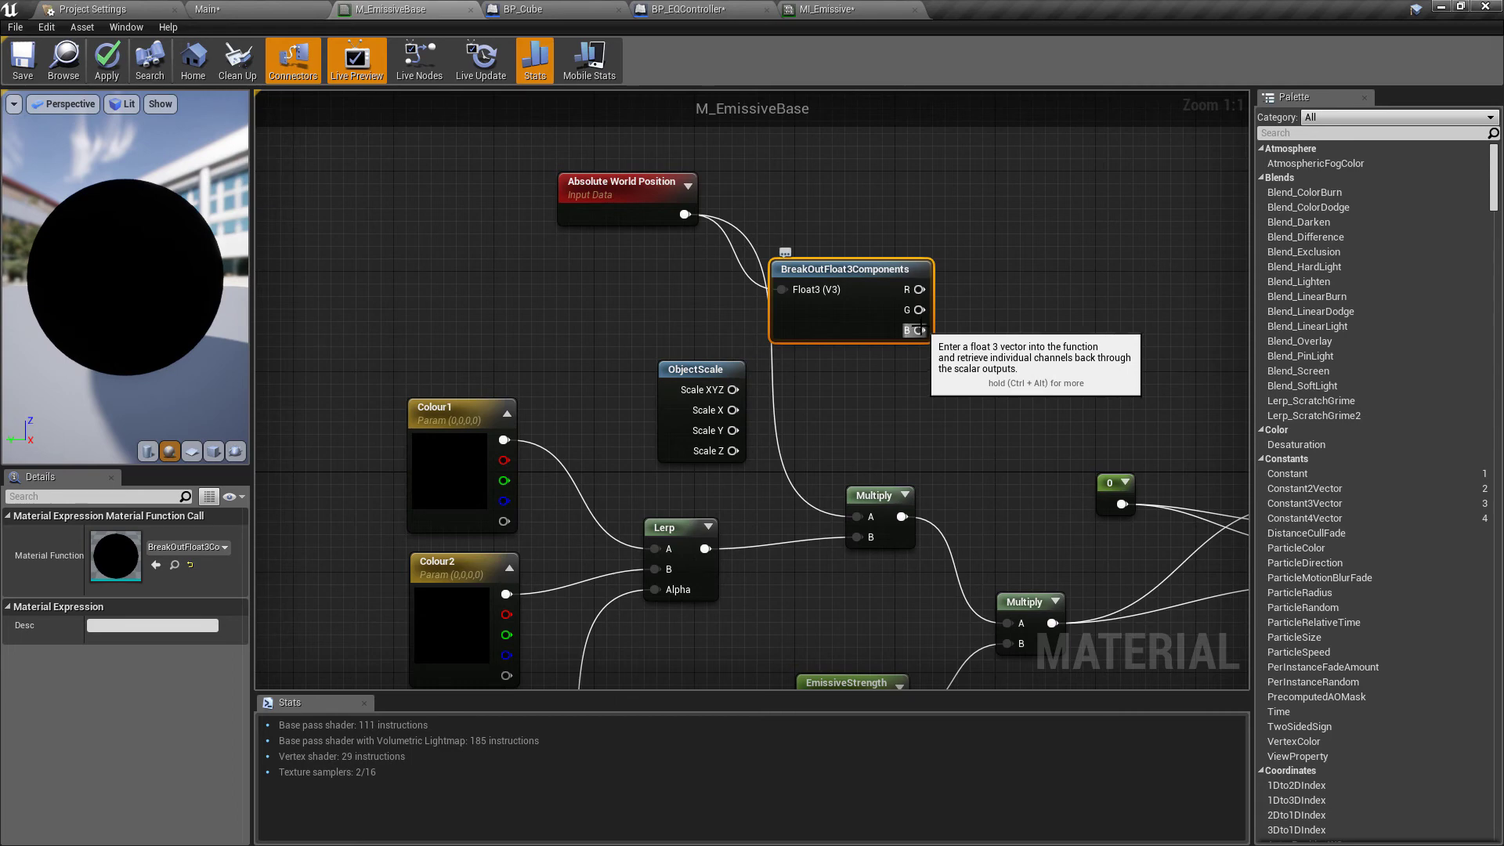
Connect BreakOutFloat3Components' B output to the first Multiply's A and apply the changes to M_EmissiveBase.
drag(918, 330, 923, 332)
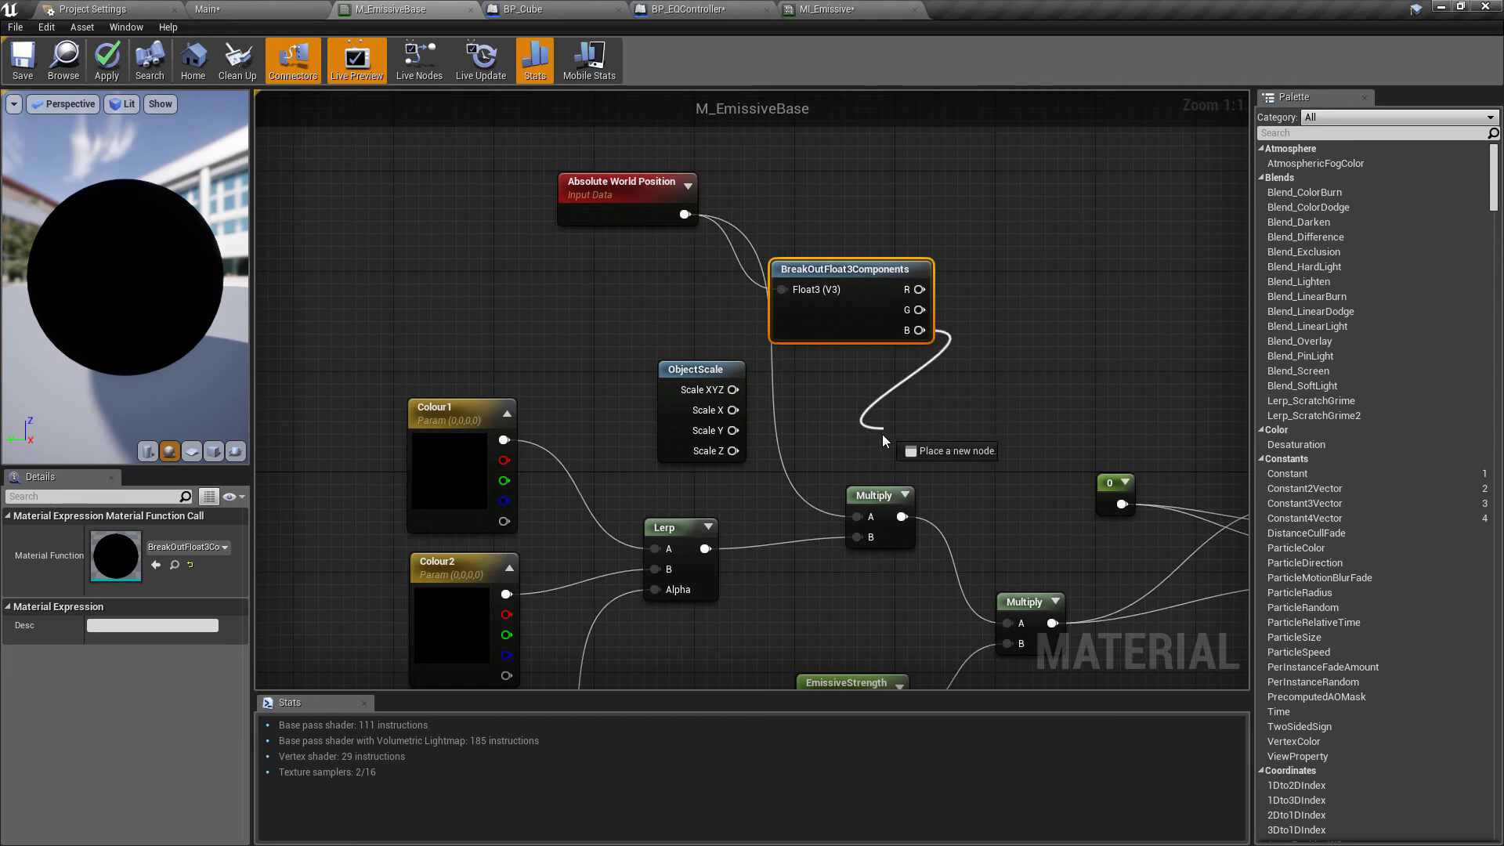
drag(868, 489, 868, 515)
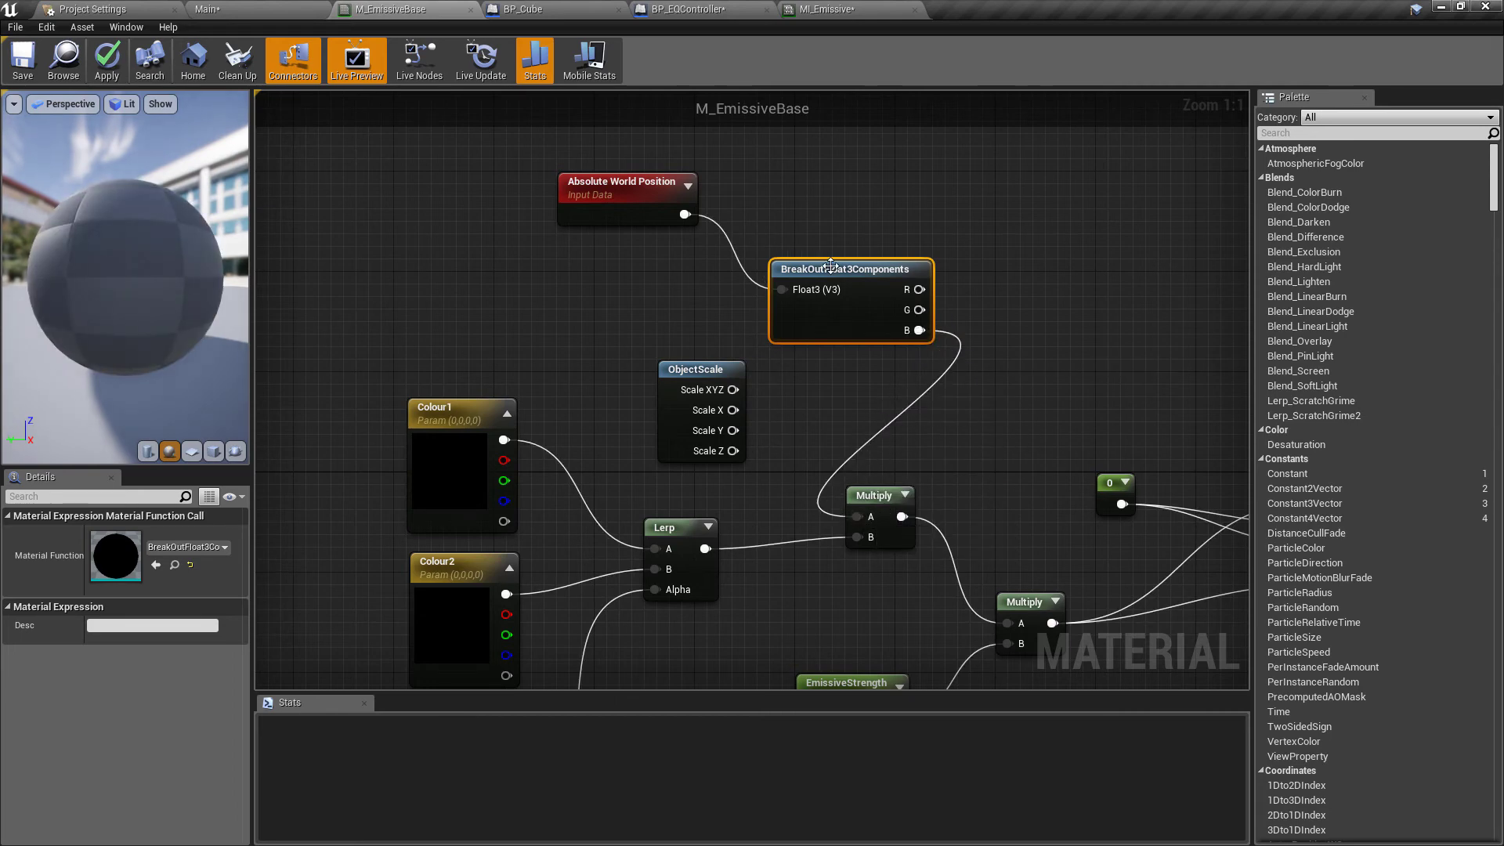
click(102, 69)
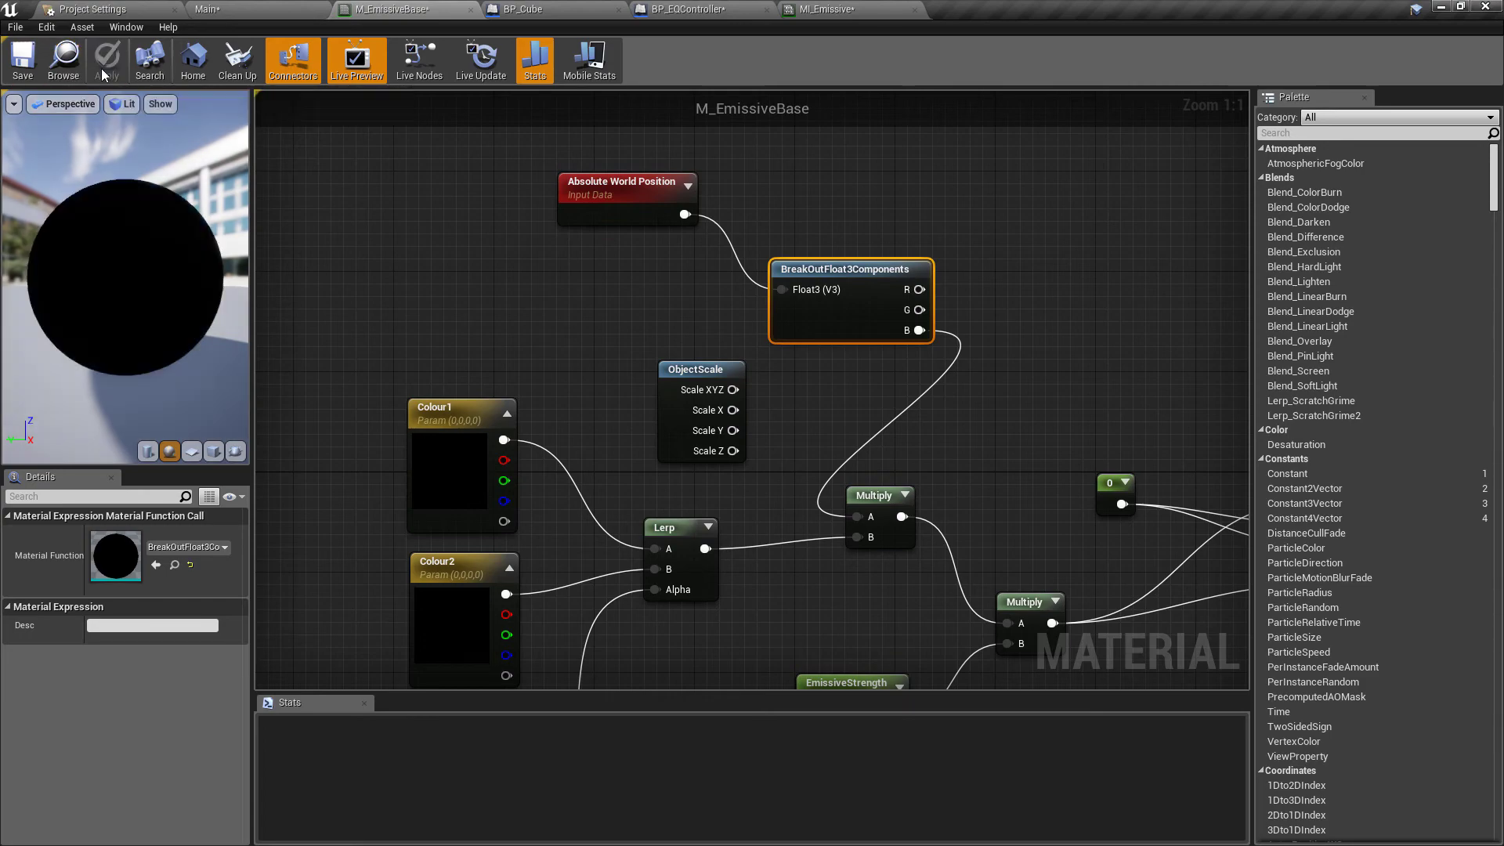
Simulate the Main level to examine the cubes' height-driven glow, and return to the M_EmissiveBase graph.
click(209, 10)
click(798, 64)
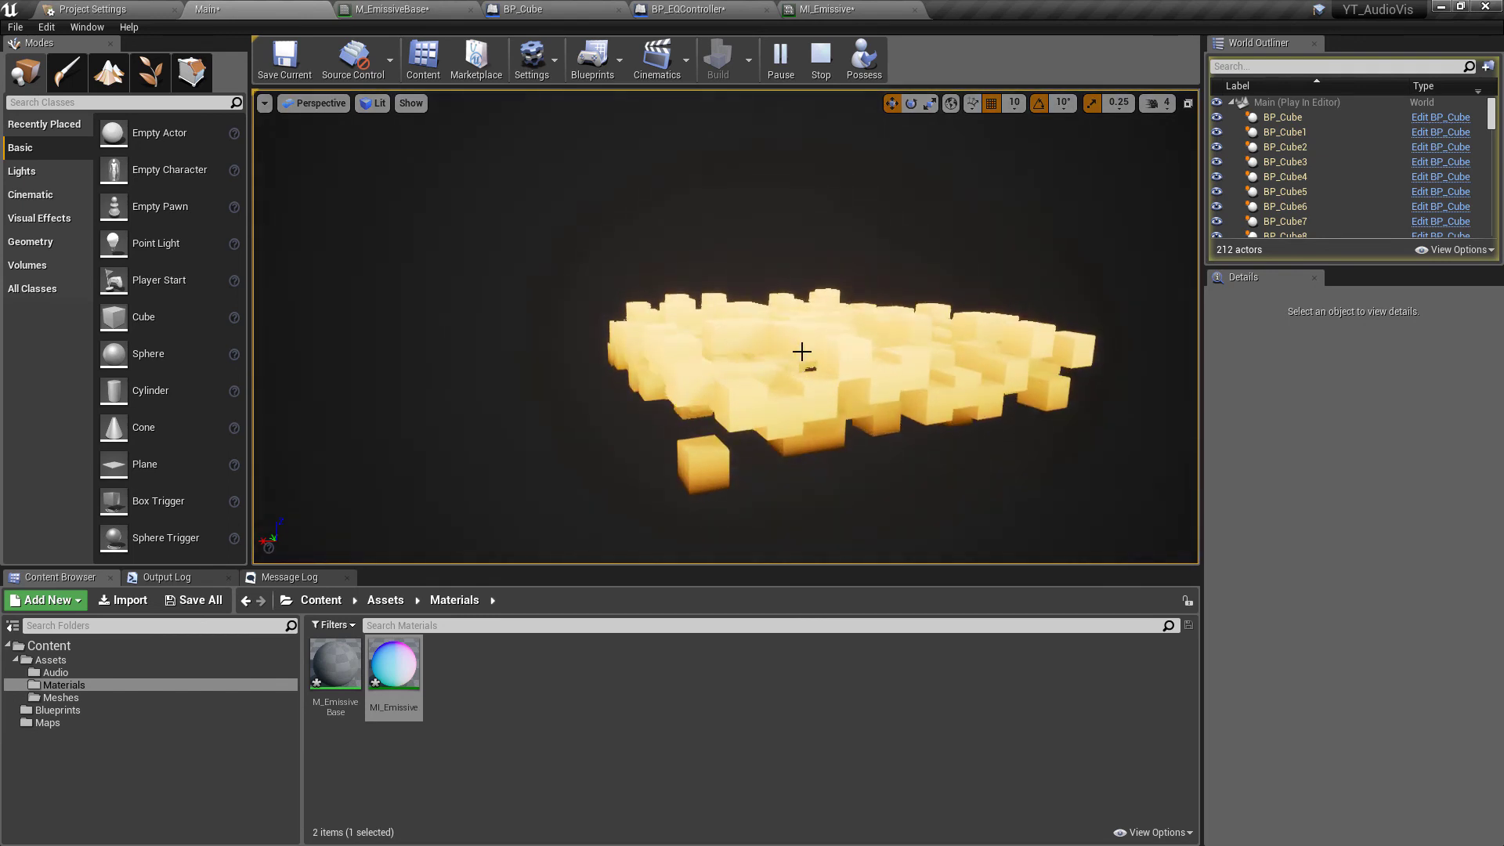
click(391, 9)
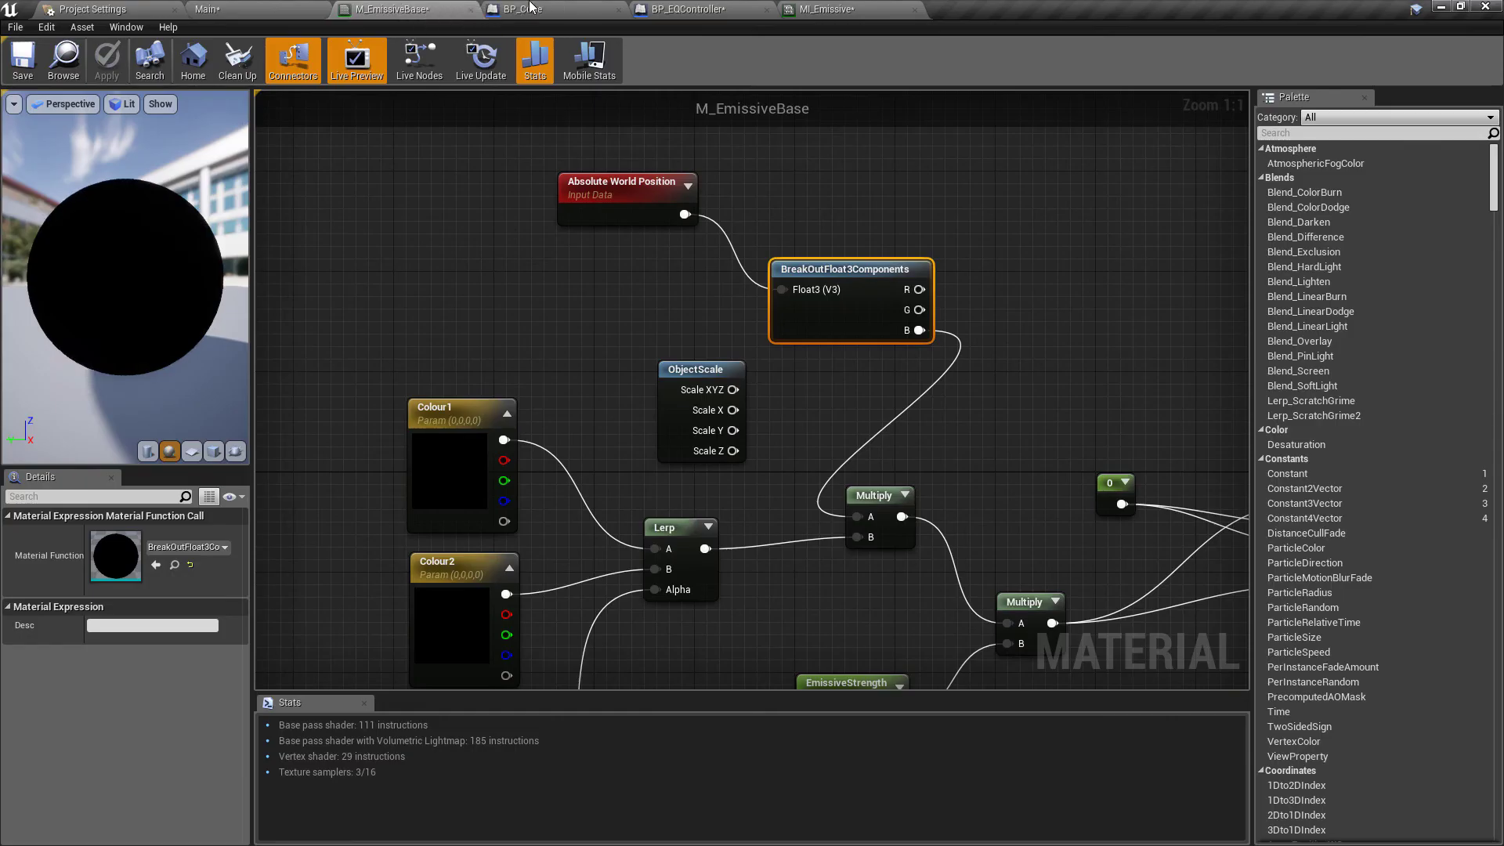
Set the multiplier after ABS to 20 in BP_EQController and simulate the Main level to check the cubes' movement.
click(523, 9)
click(716, 11)
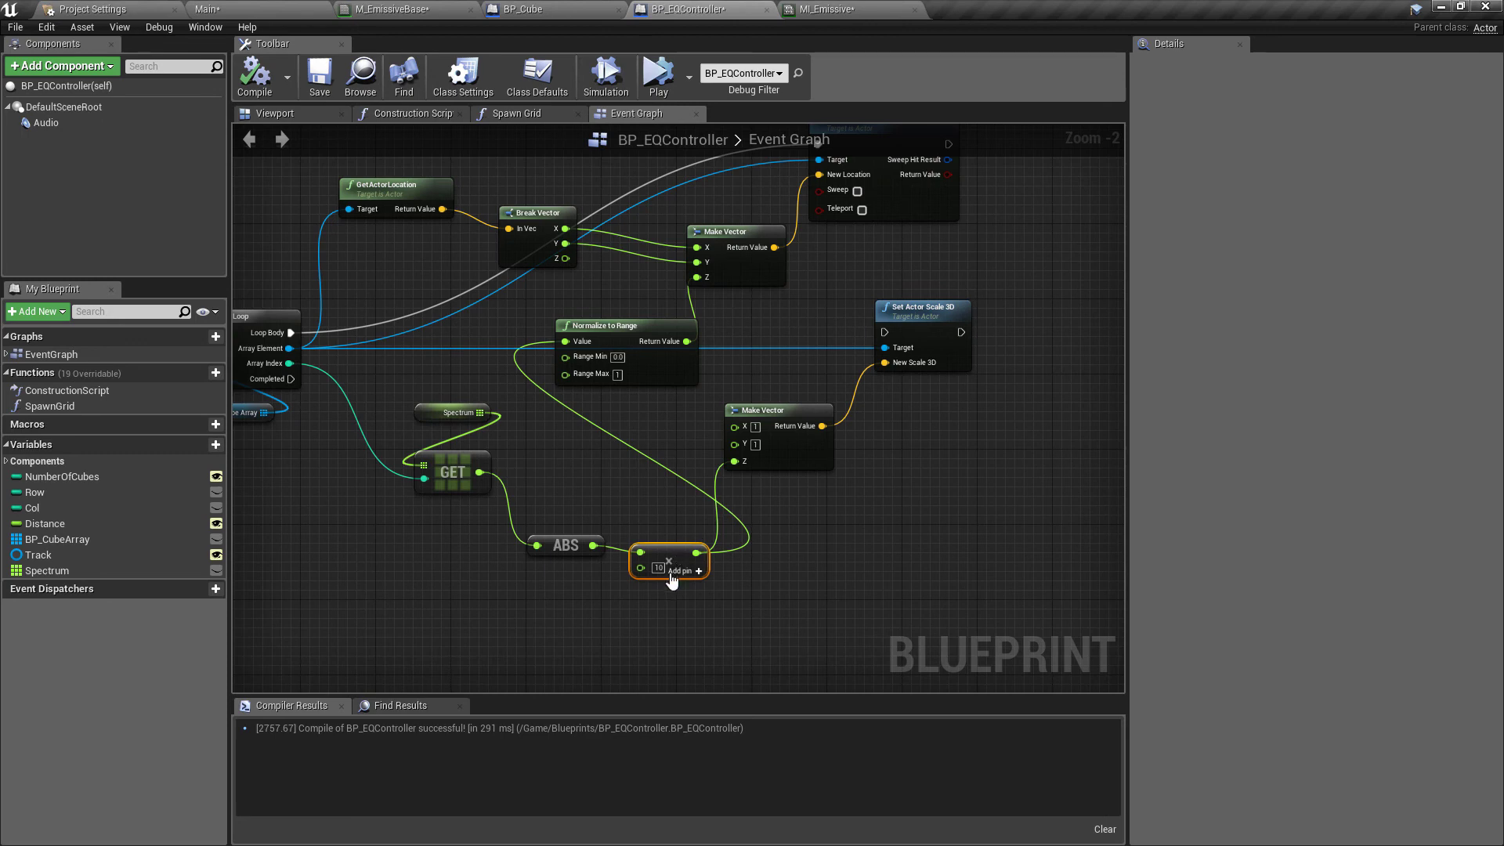
text(20)
key(Return)
click(274, 7)
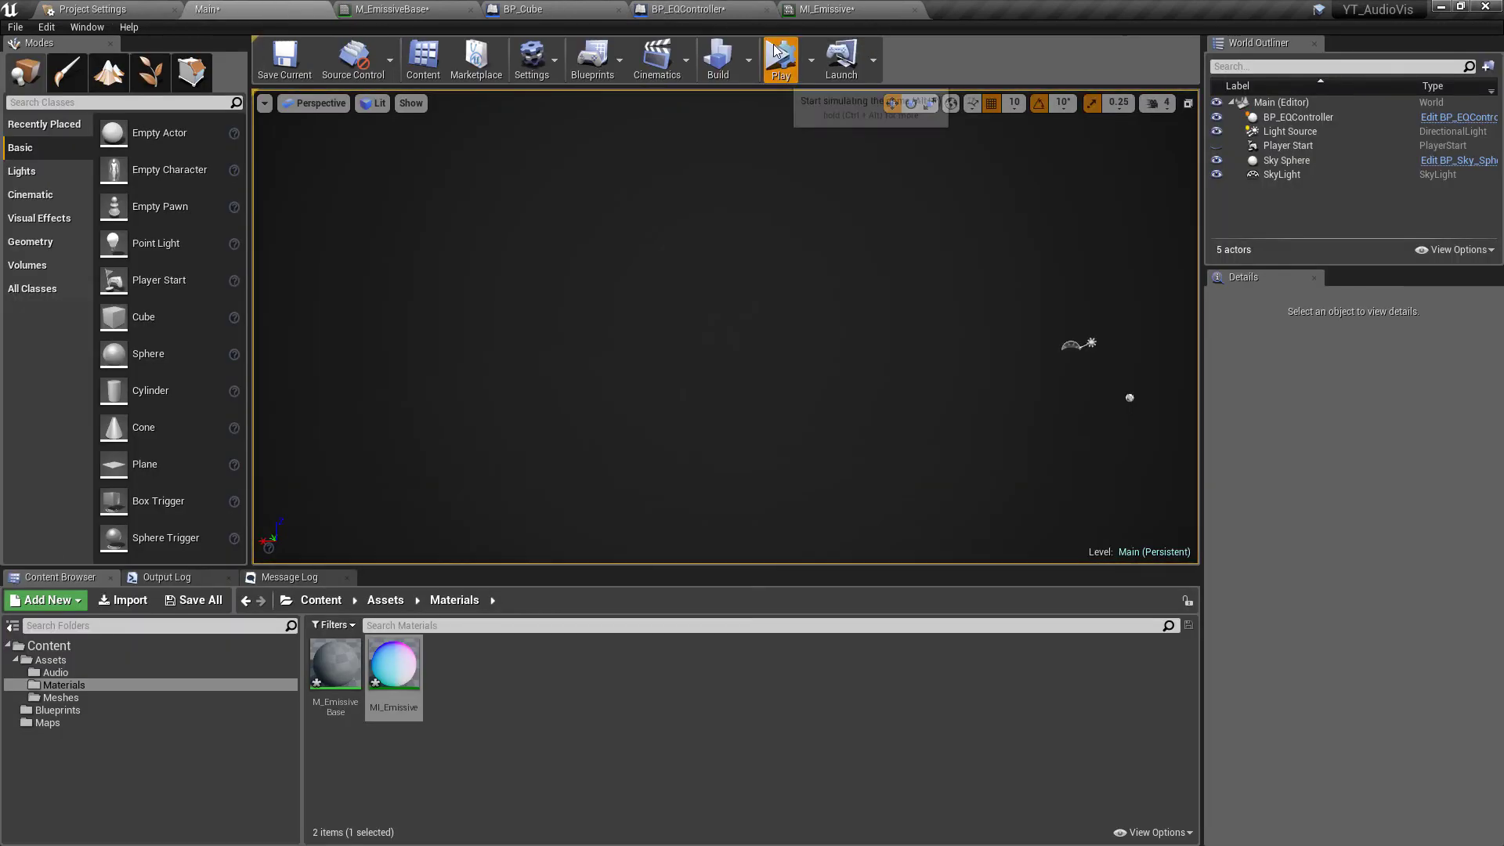
click(817, 247)
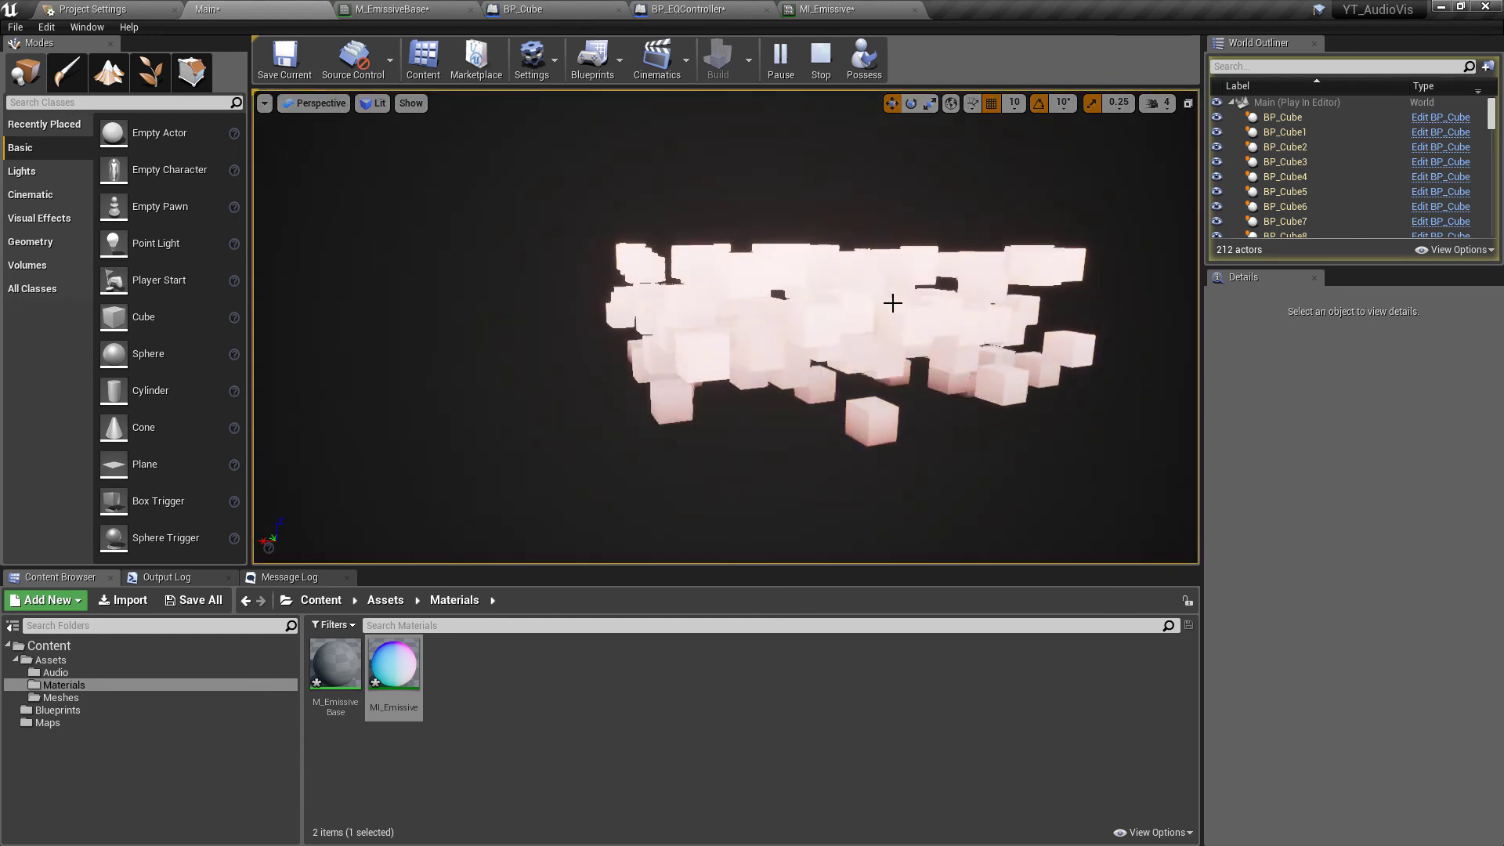
click(866, 307)
alt+drag(865, 311, 857, 516)
Try driving the first Multiply's A from BreakOutFloat3Components' G output, save the material, and check the simulated cubes.
click(384, 8)
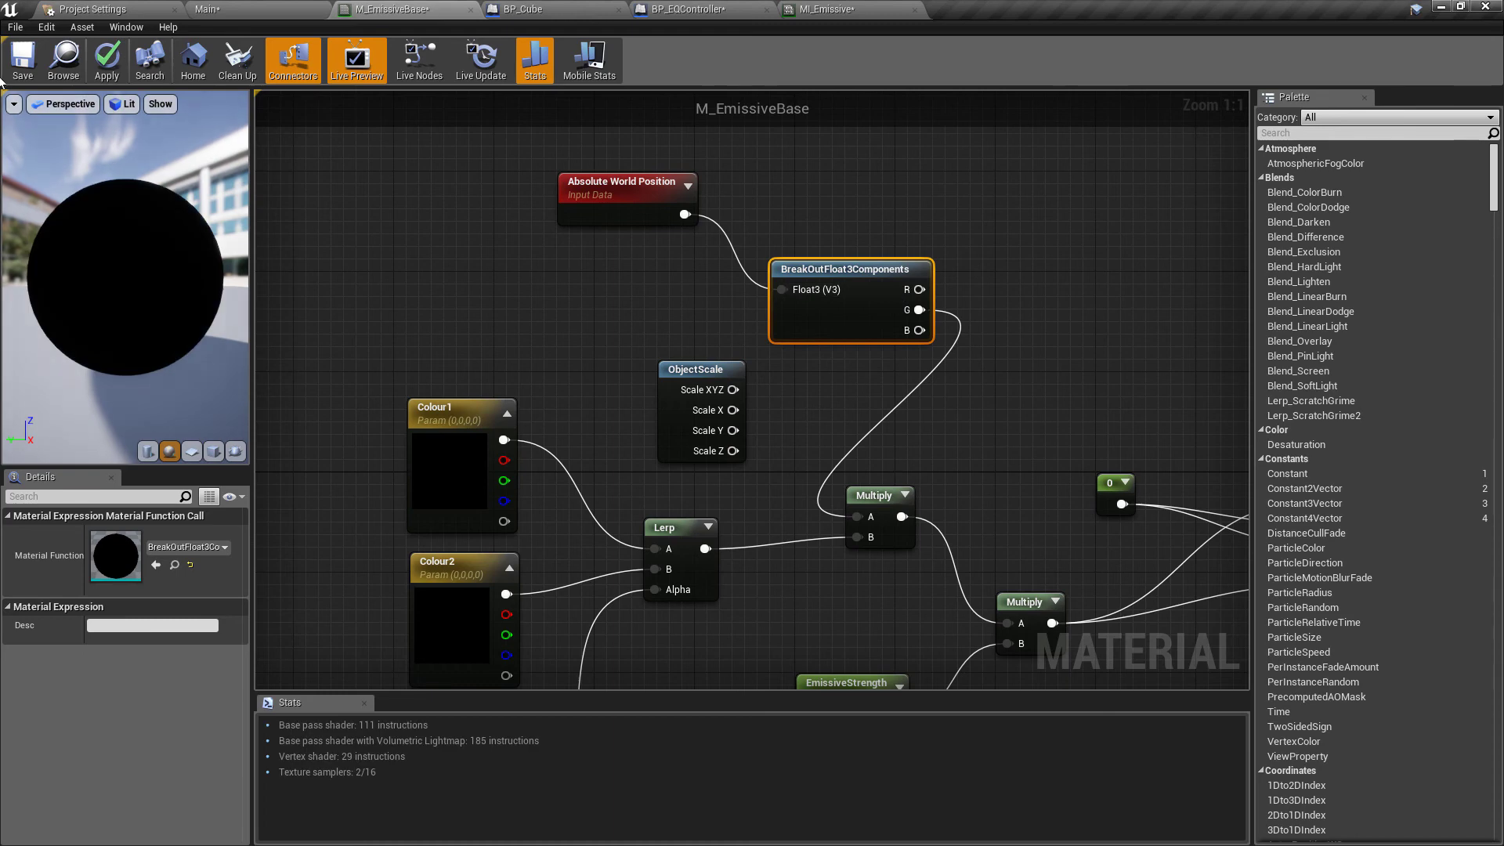
key(ctrl+s)
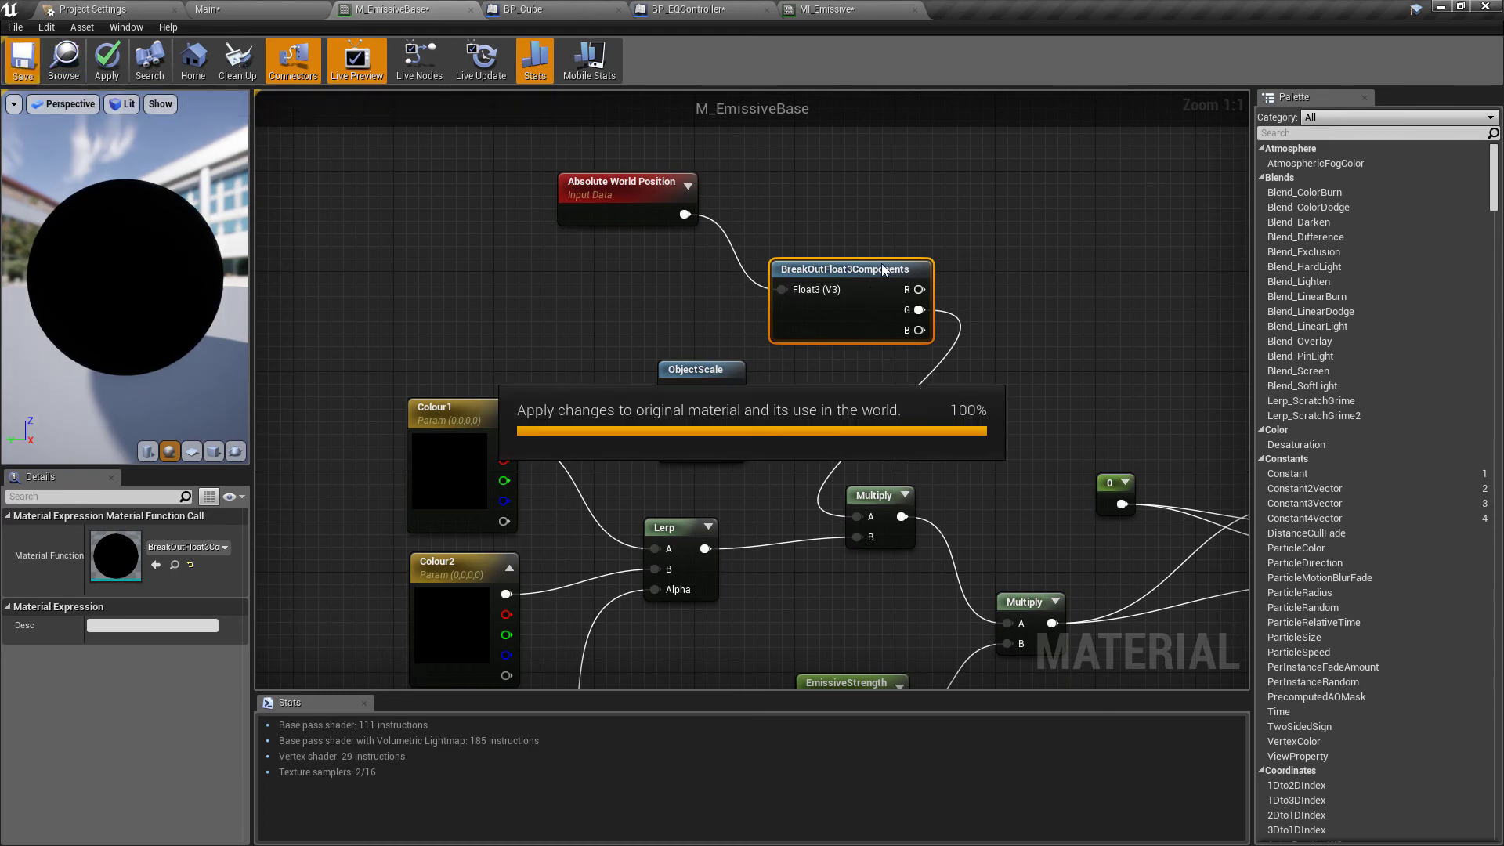
click(235, 9)
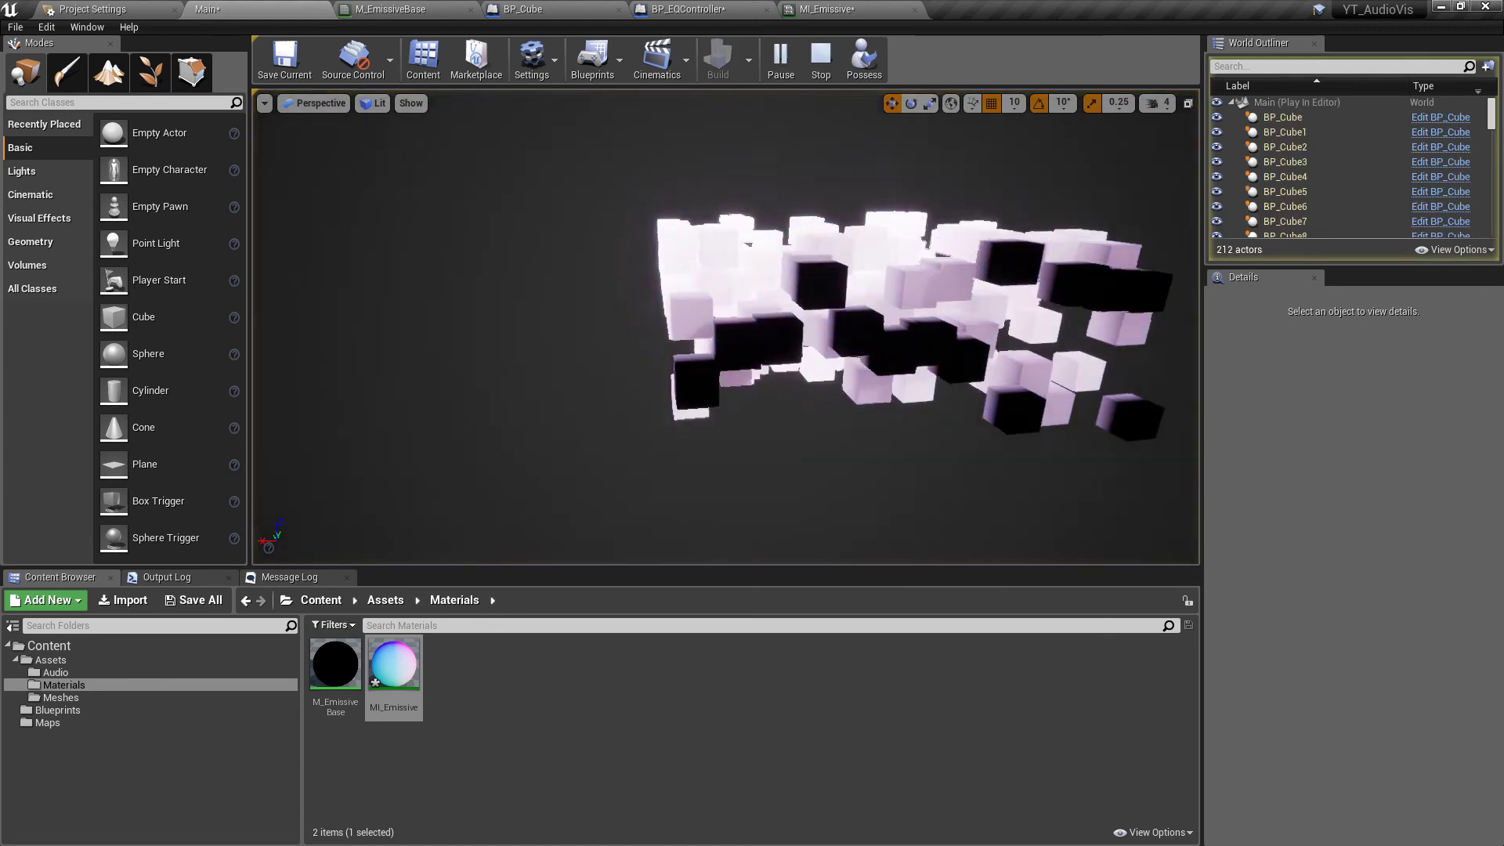
alt+drag(635, 336, 885, 333)
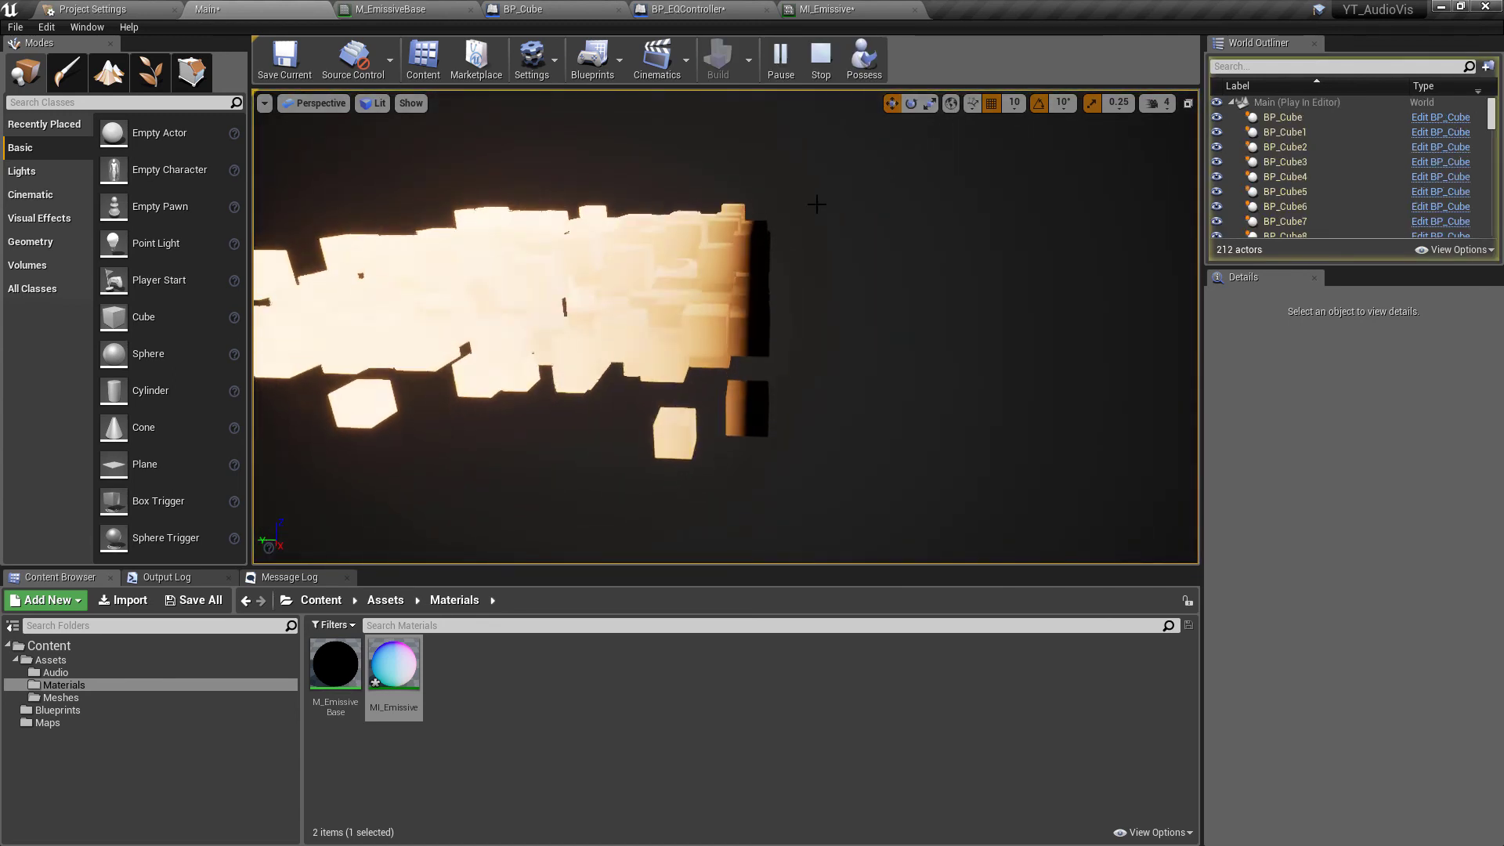
key(Escape)
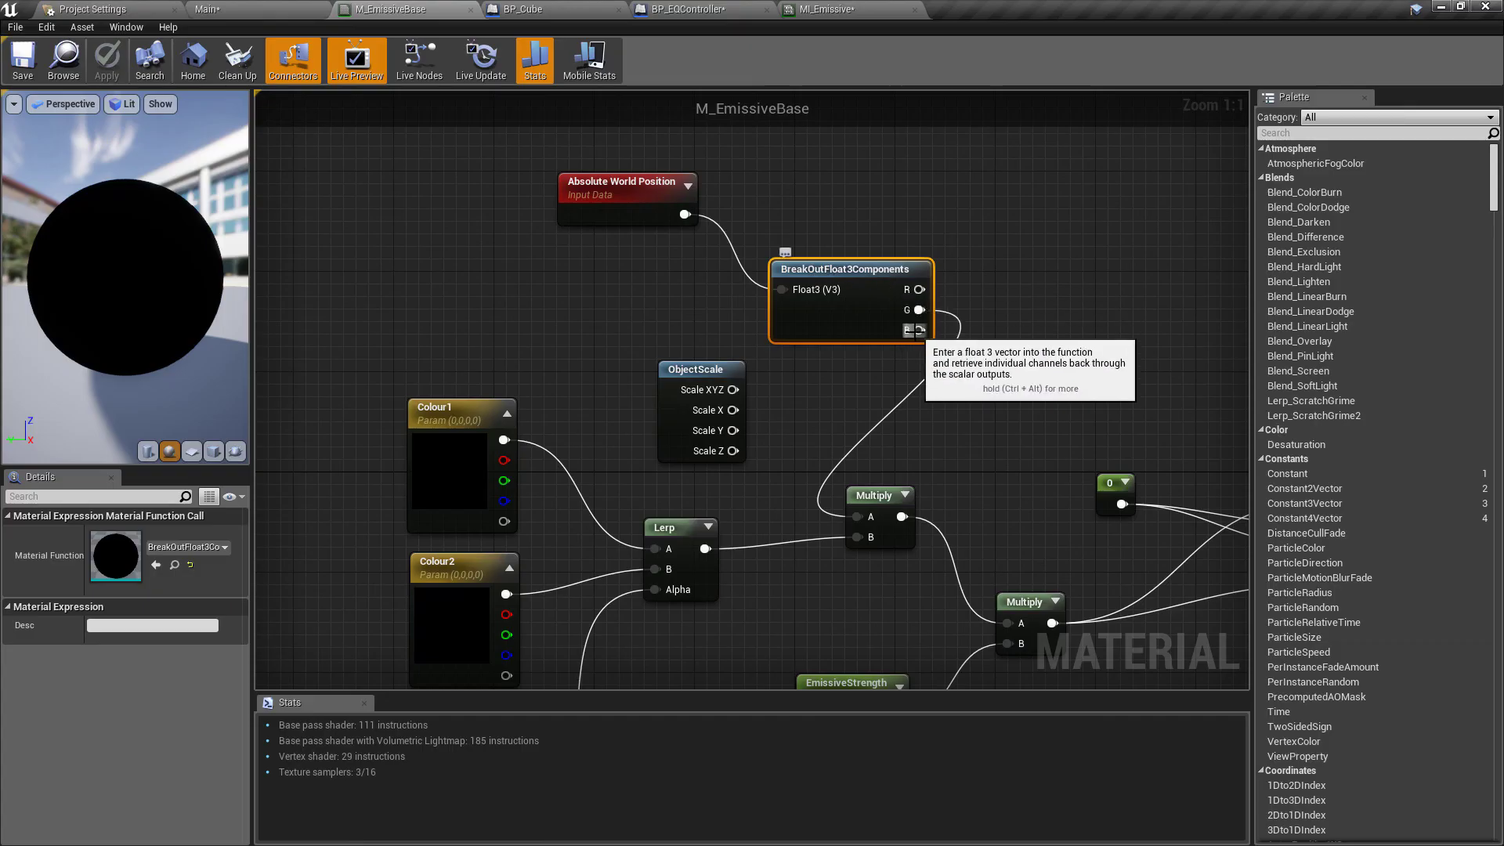
Reconnect BreakOutFloat3Components' B output to the first Multiply's A and run a short simulation of the Main level.
drag(919, 330, 867, 518)
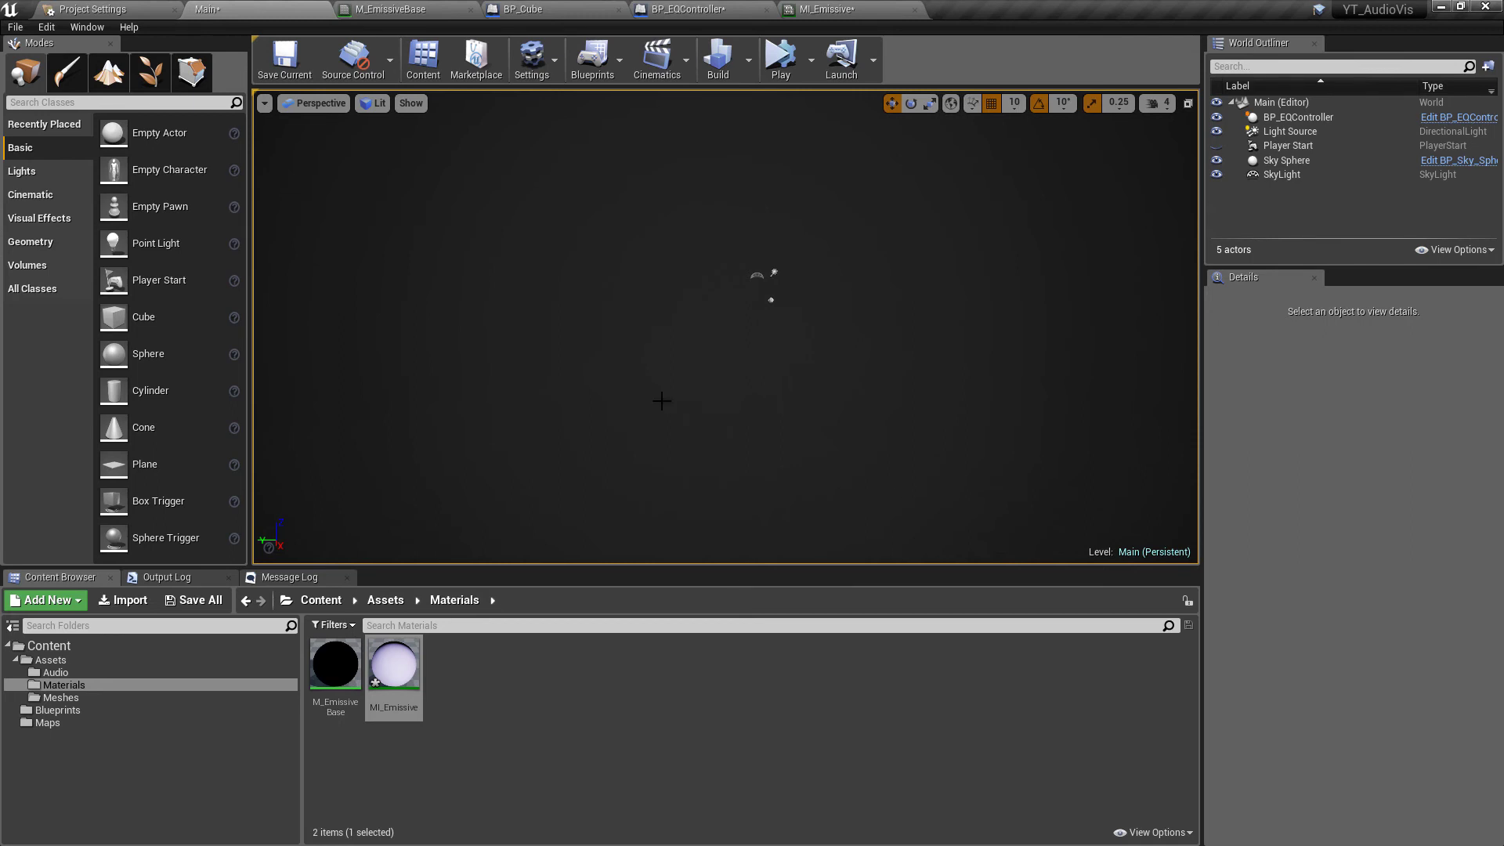
click(1316, 119)
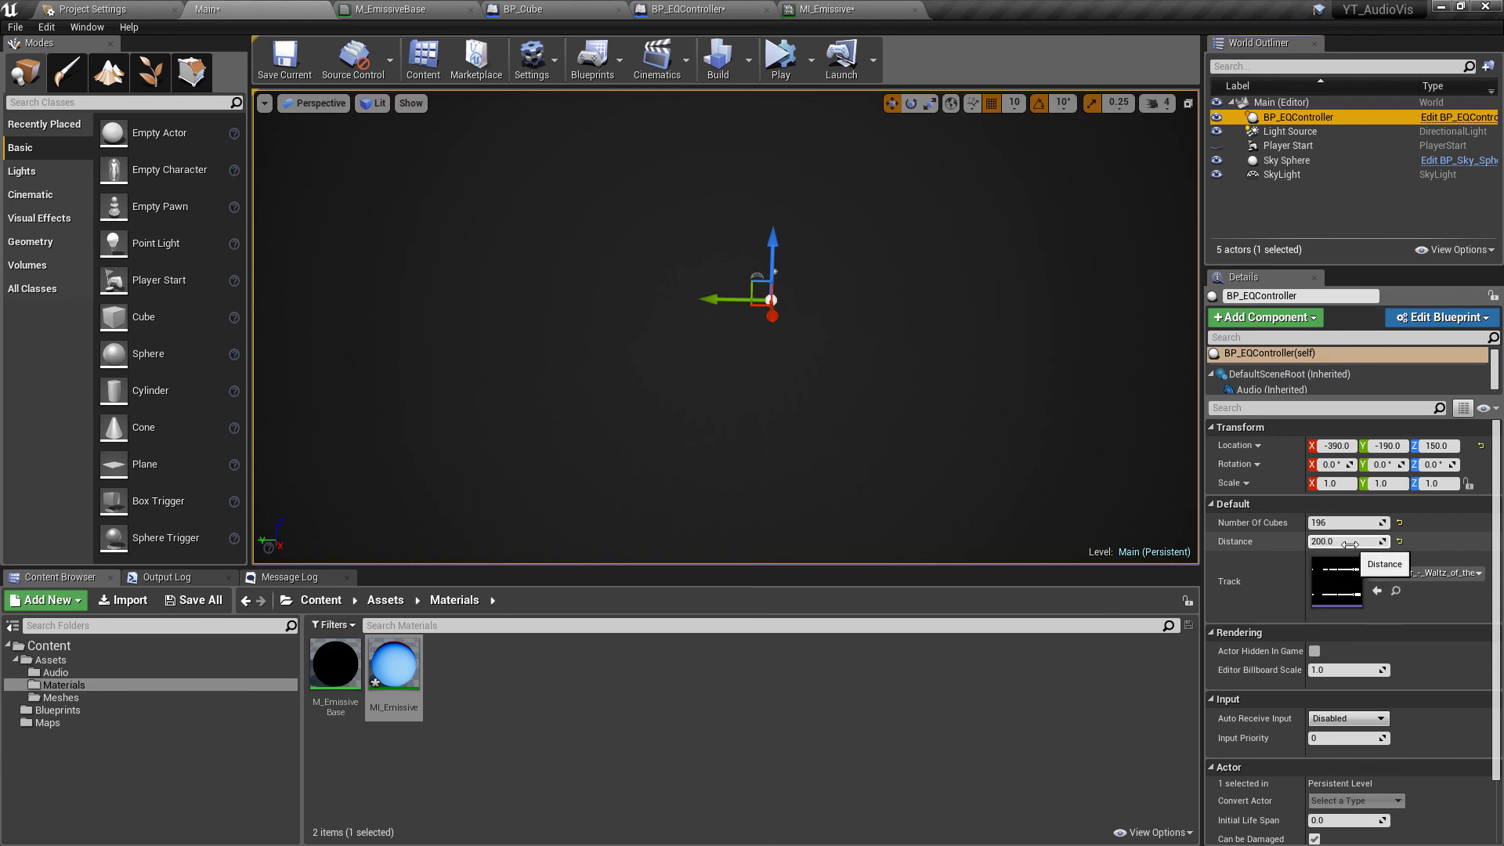
click(780, 59)
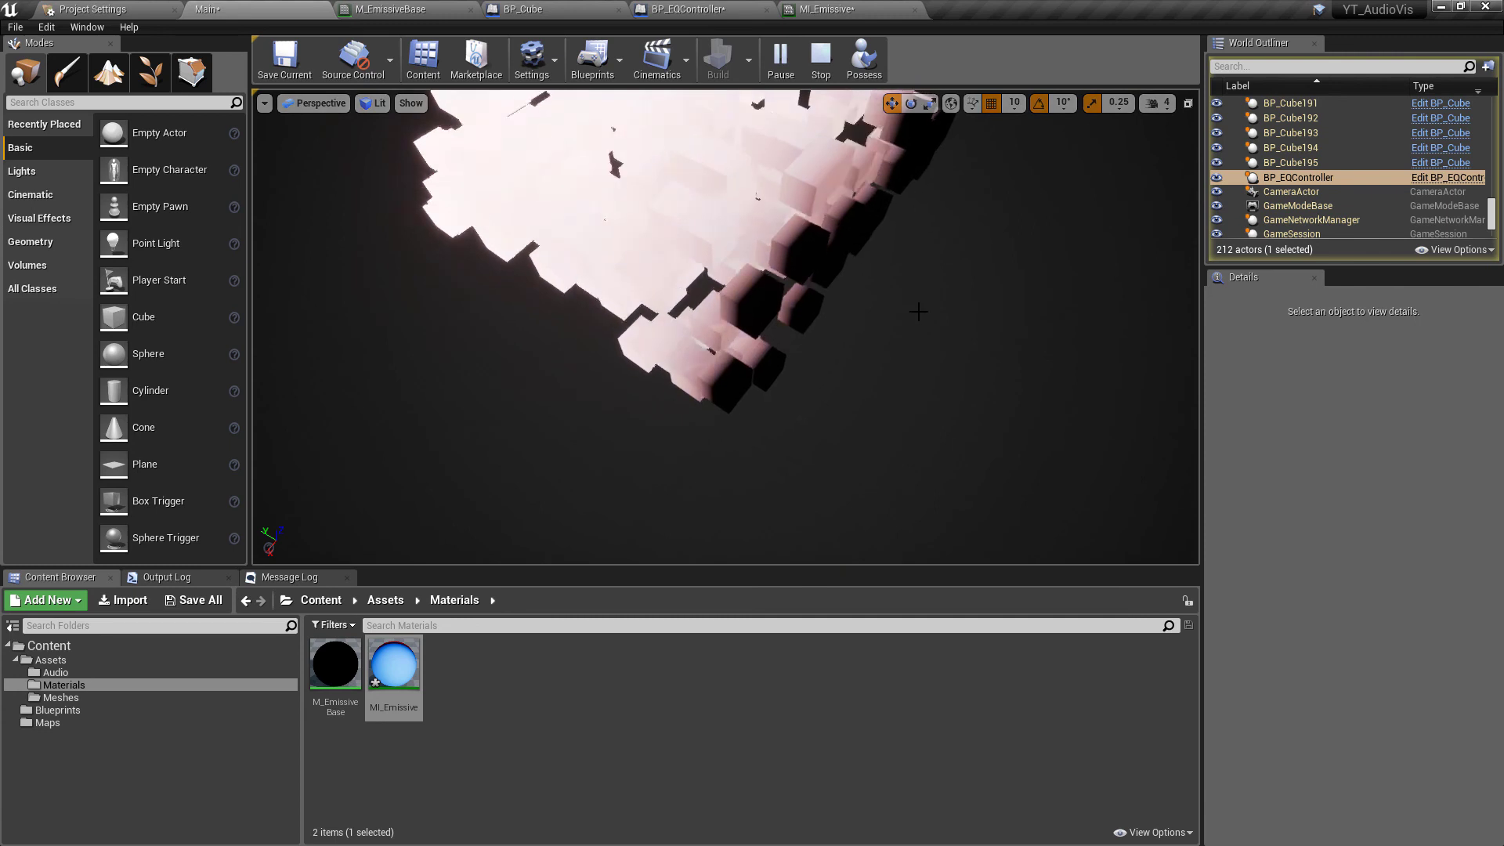
key(Escape)
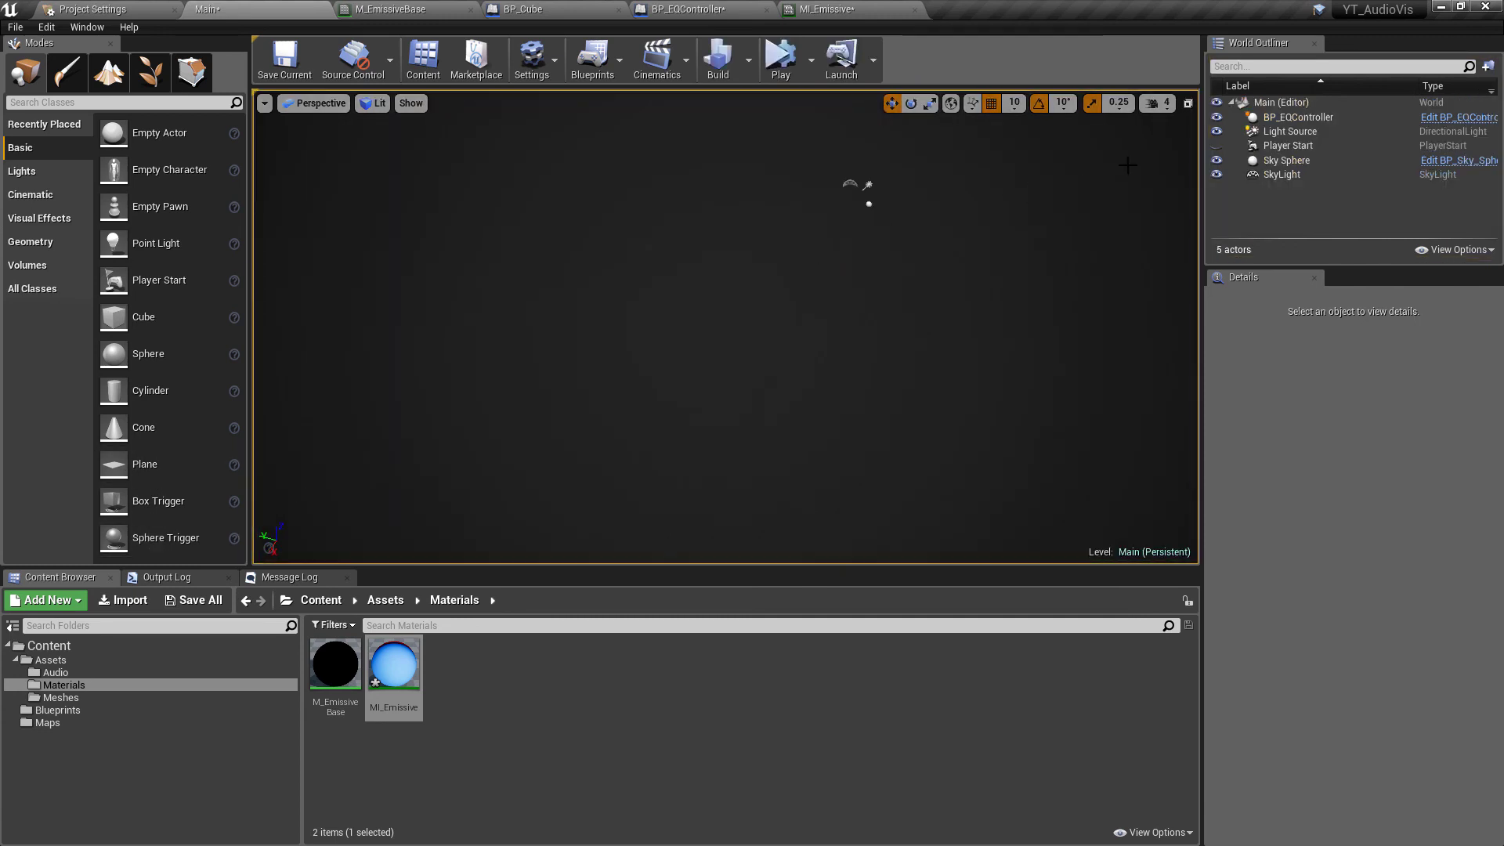
Try a Distance of 150 on the BP_EQController actor in a short simulation of the Main level.
click(1310, 118)
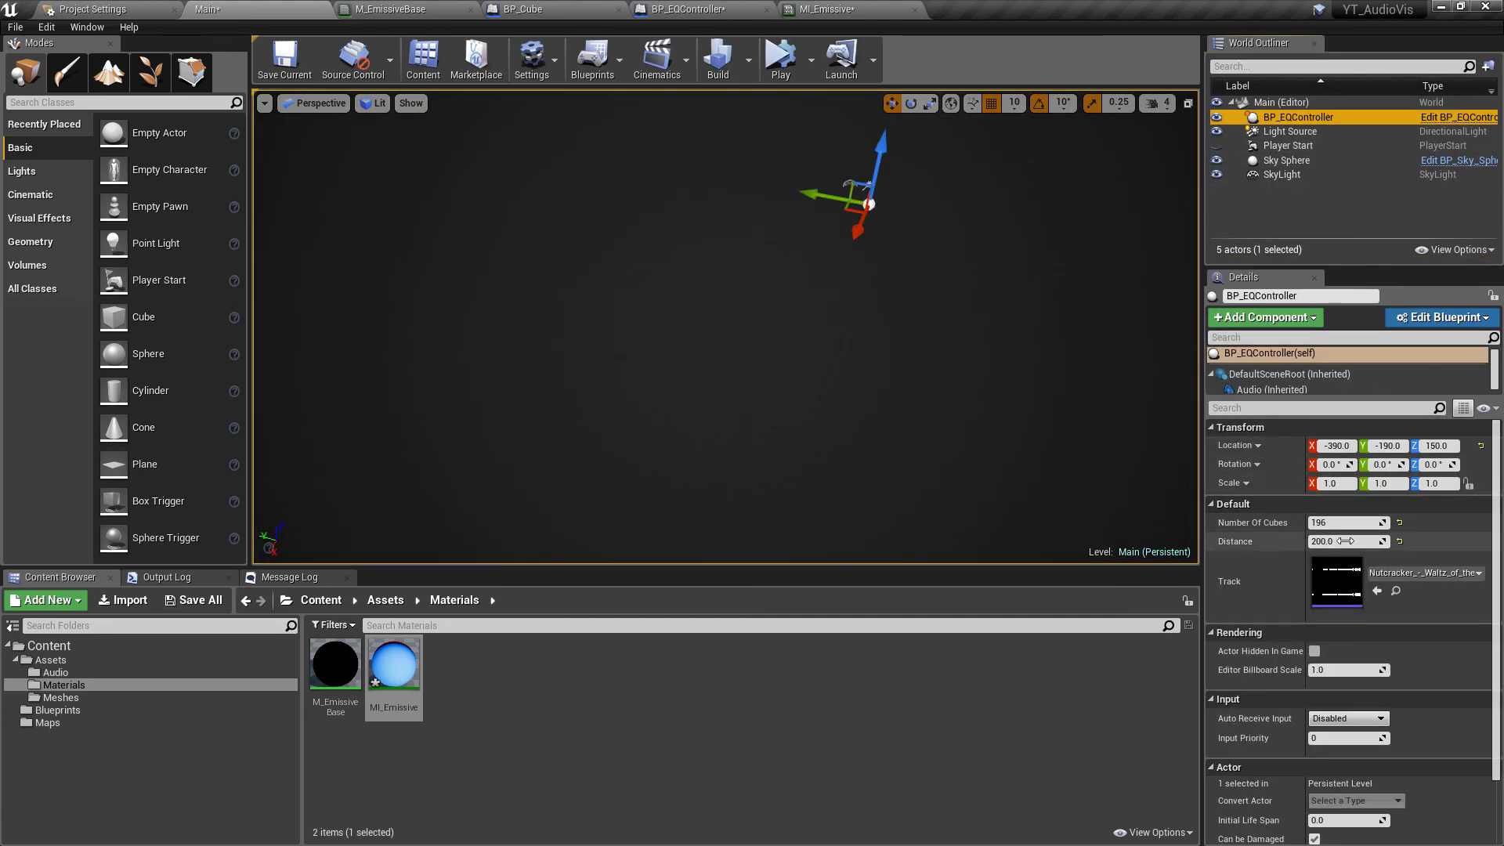
click(1346, 540)
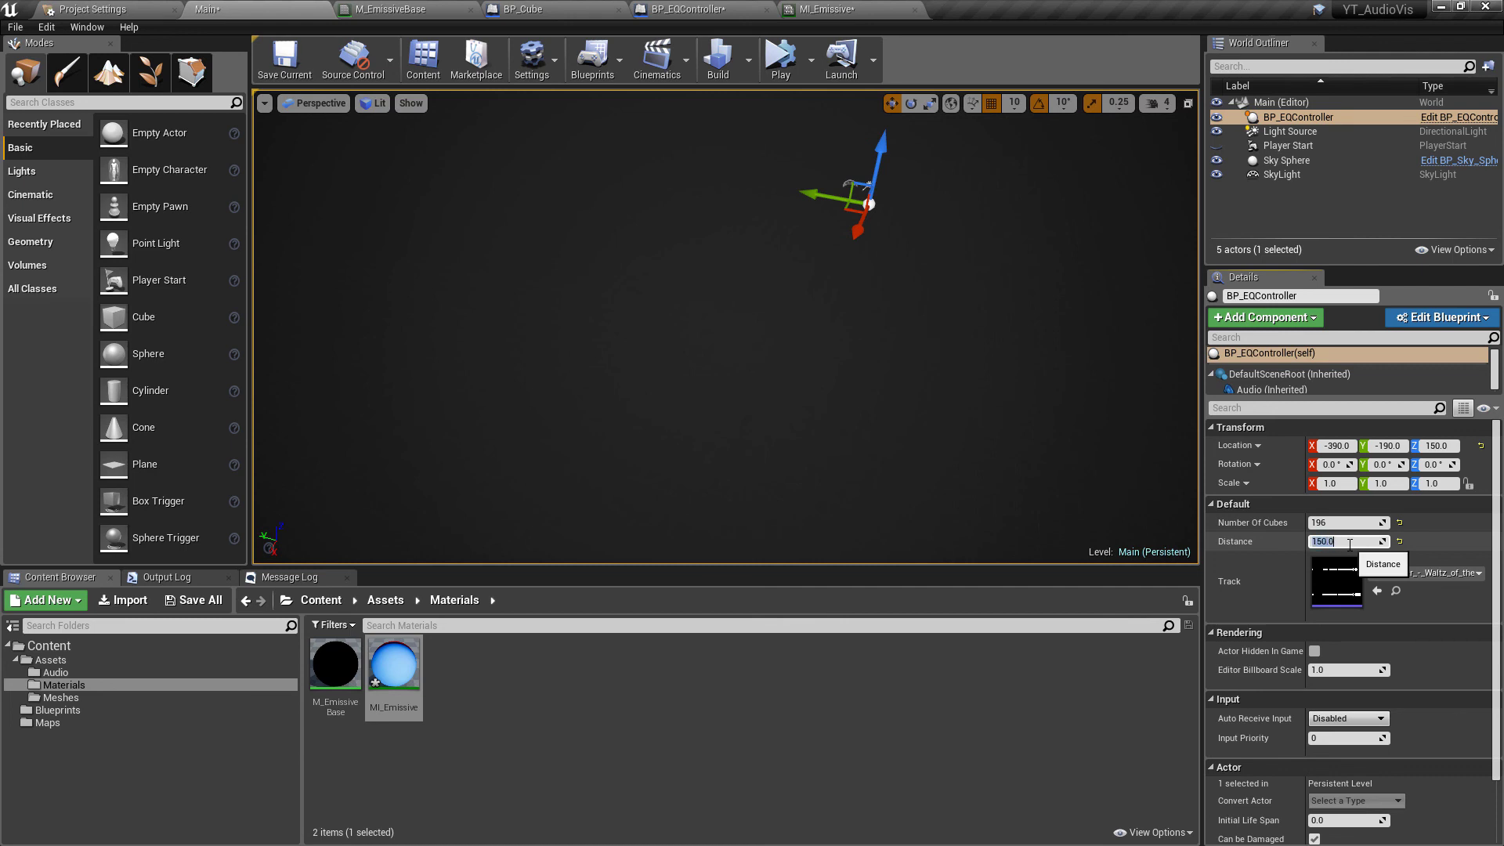
click(782, 61)
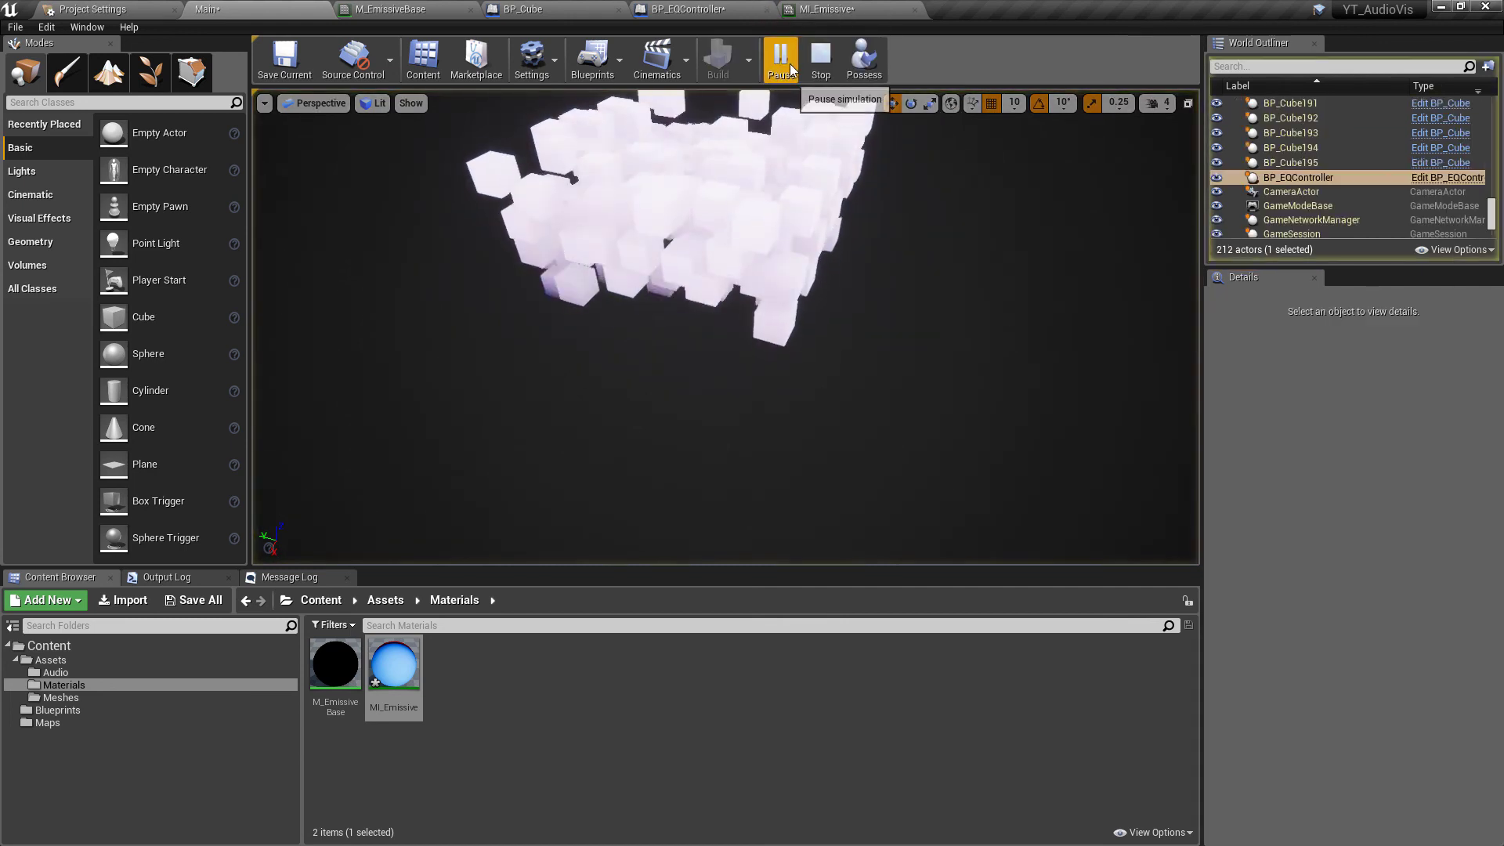
key(Escape)
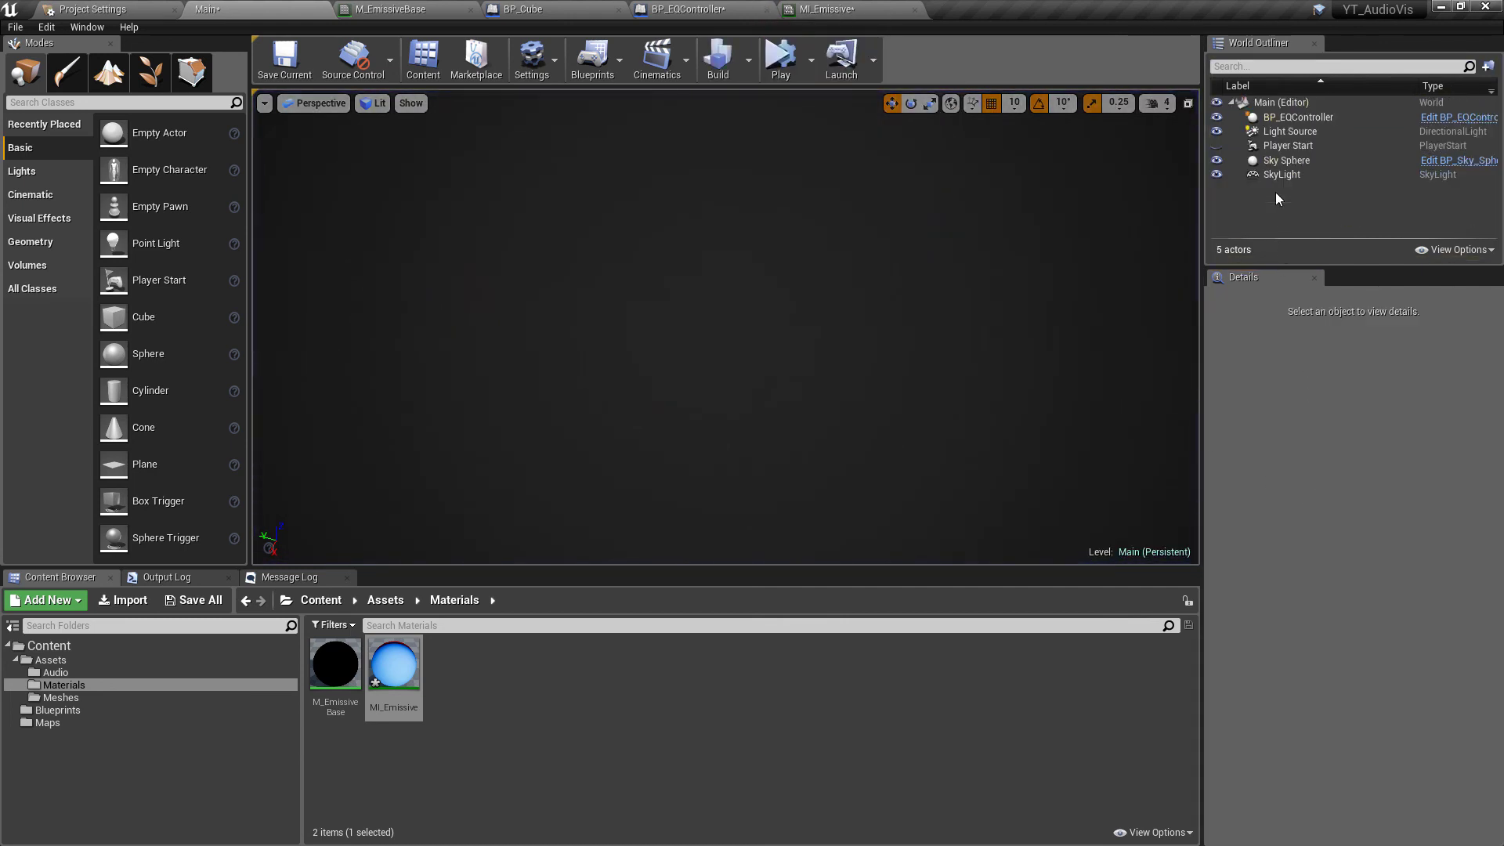
Set the BP_EQController actor's Distance to 350 and simulate the Main level to inspect the cube spacing.
click(1298, 117)
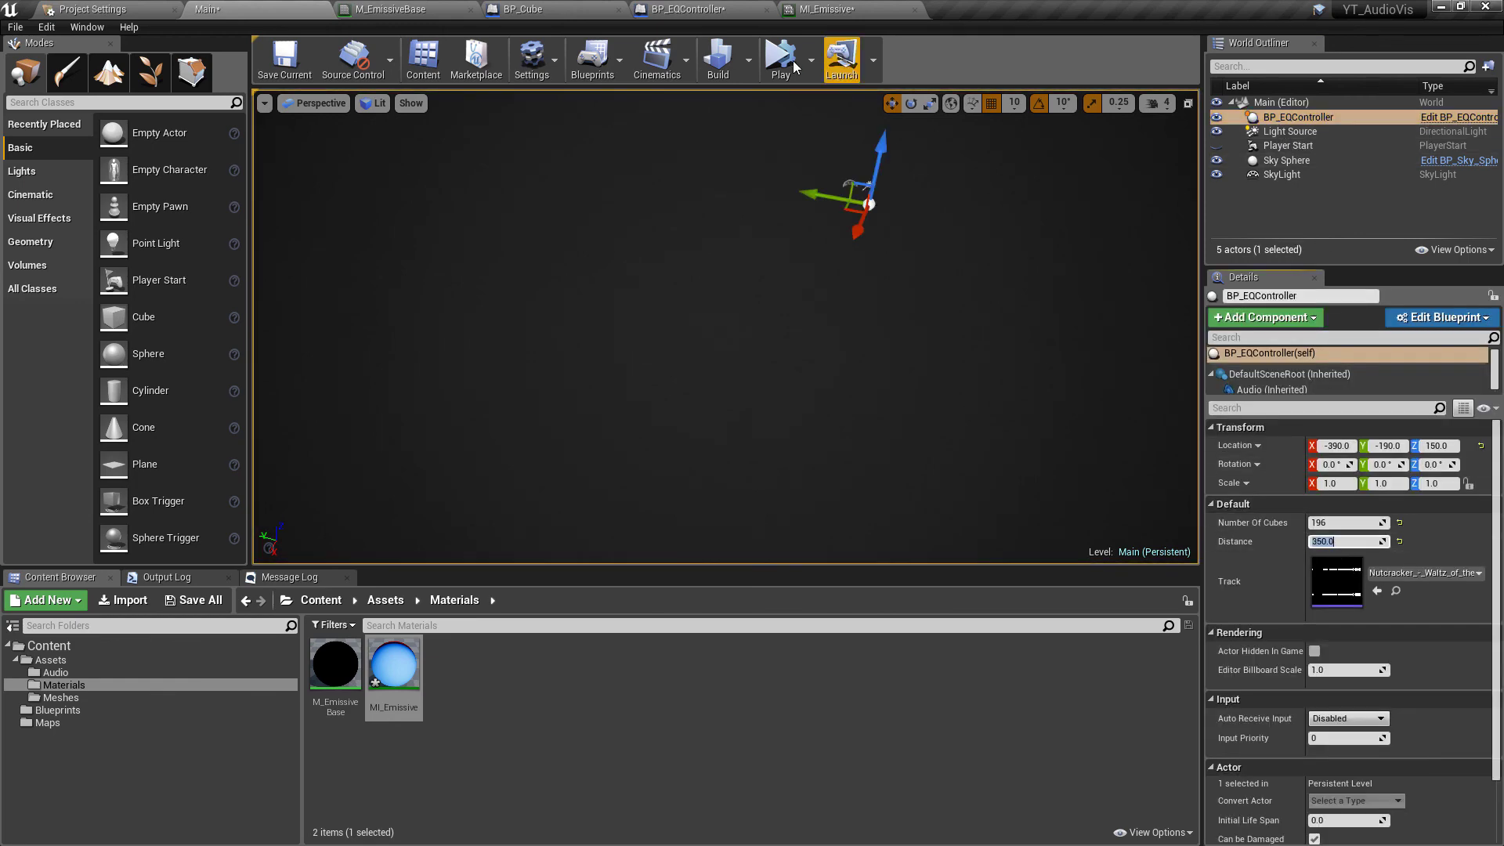
scroll(868, 216, down, 3)
alt+drag(863, 225, 688, 191)
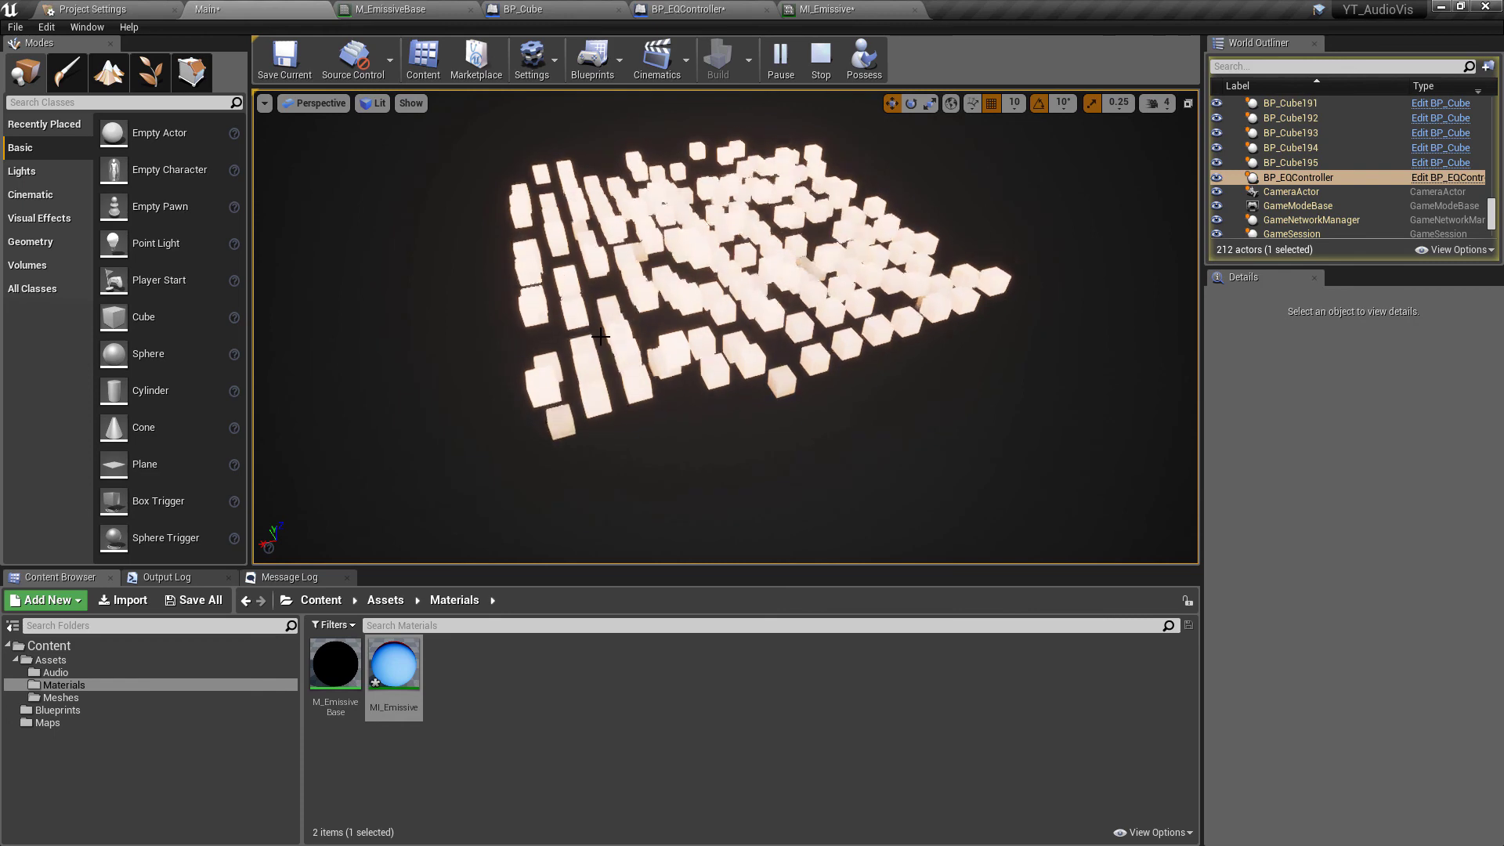
key(Escape)
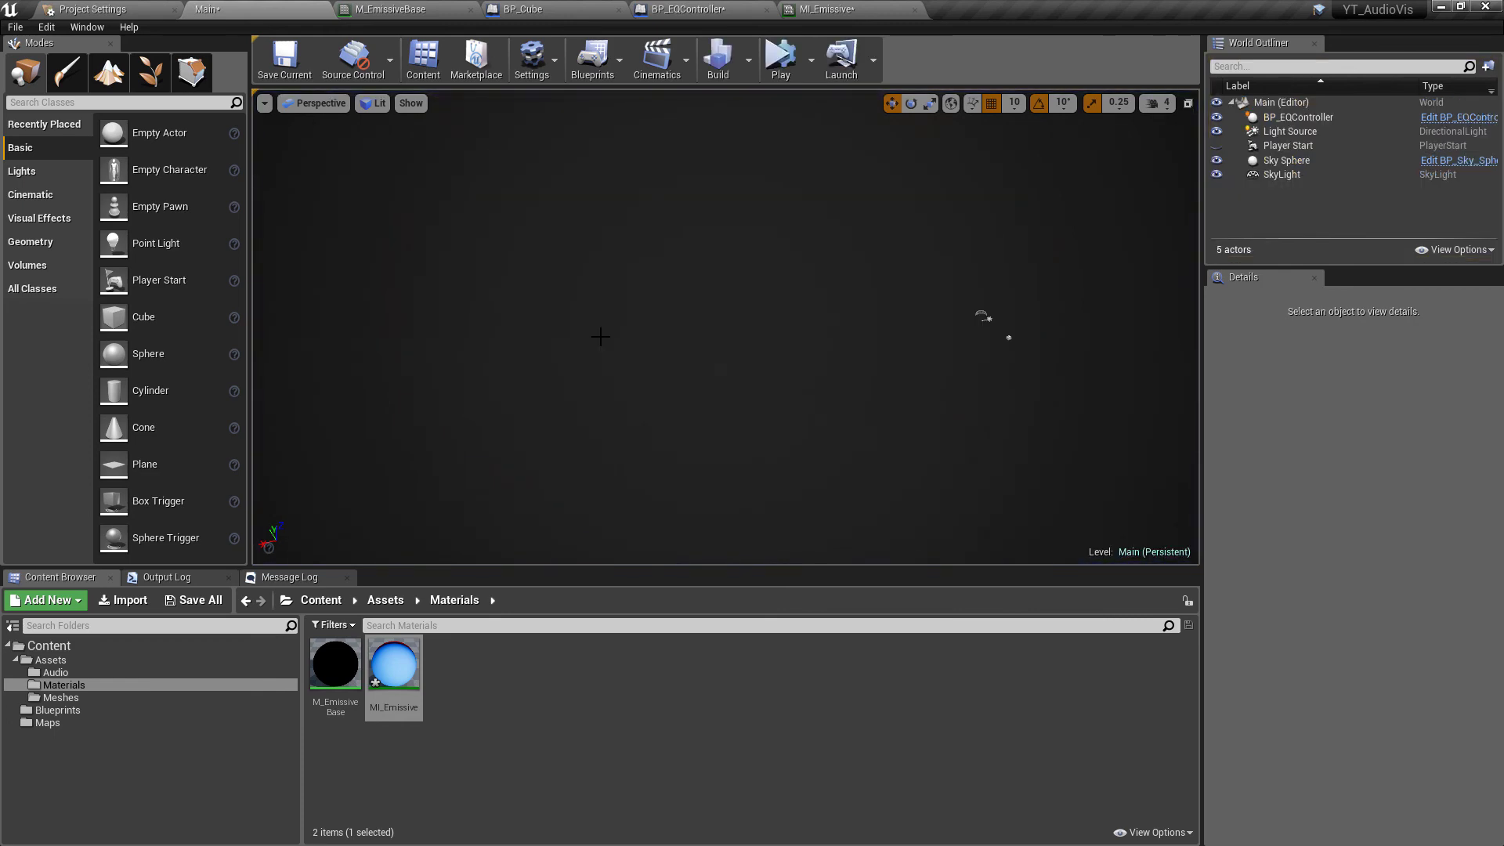
Select the BP_EQController actor in the Main level to show its settings.
click(1292, 117)
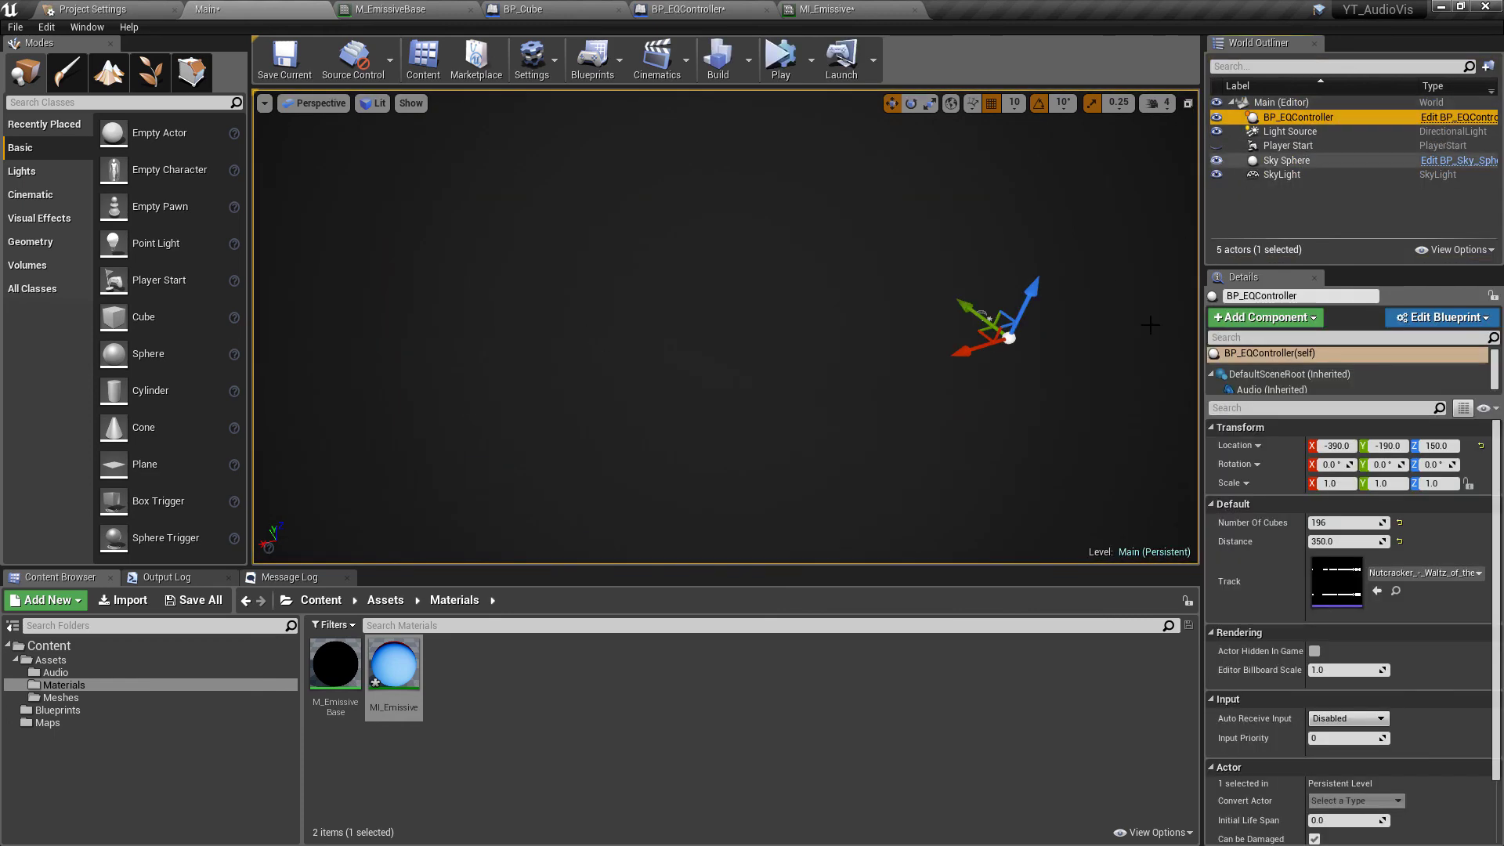